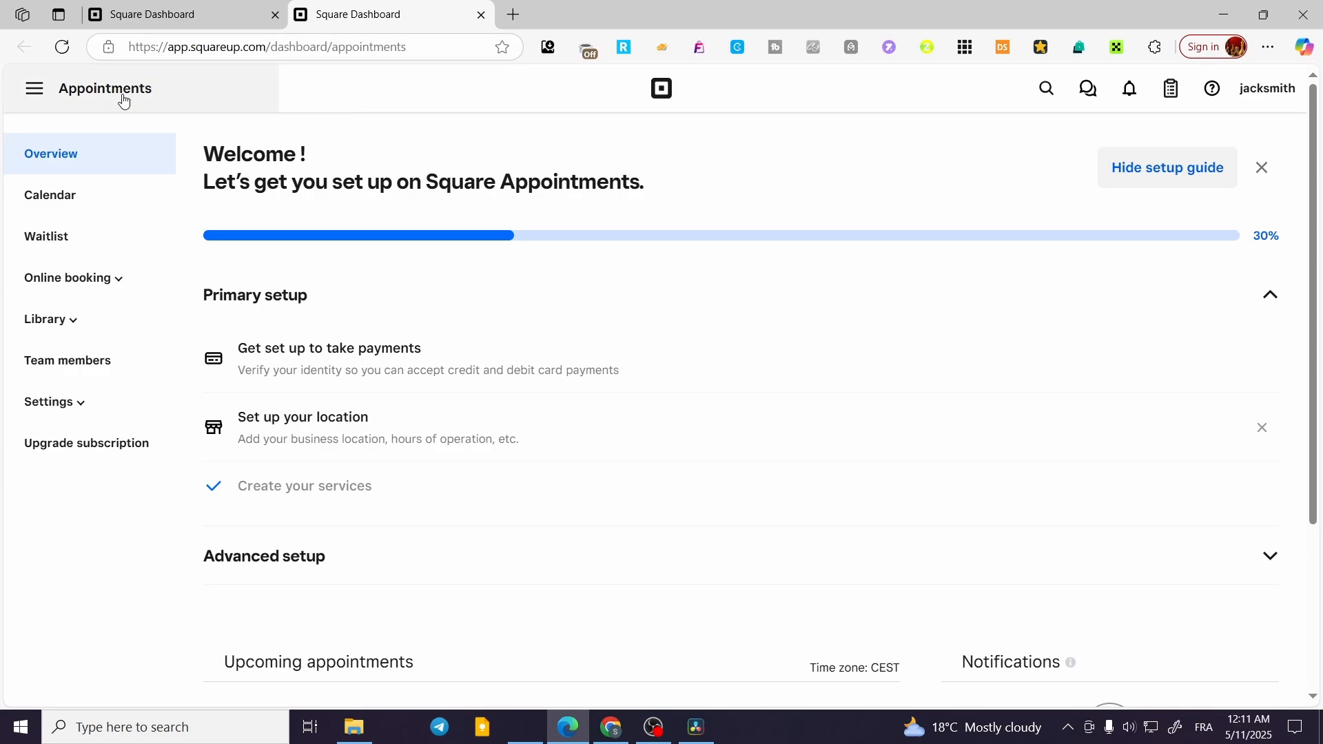
- Switch to the dashboard's Home page and look through the quick access entries and the list of all products
click(187, 7)
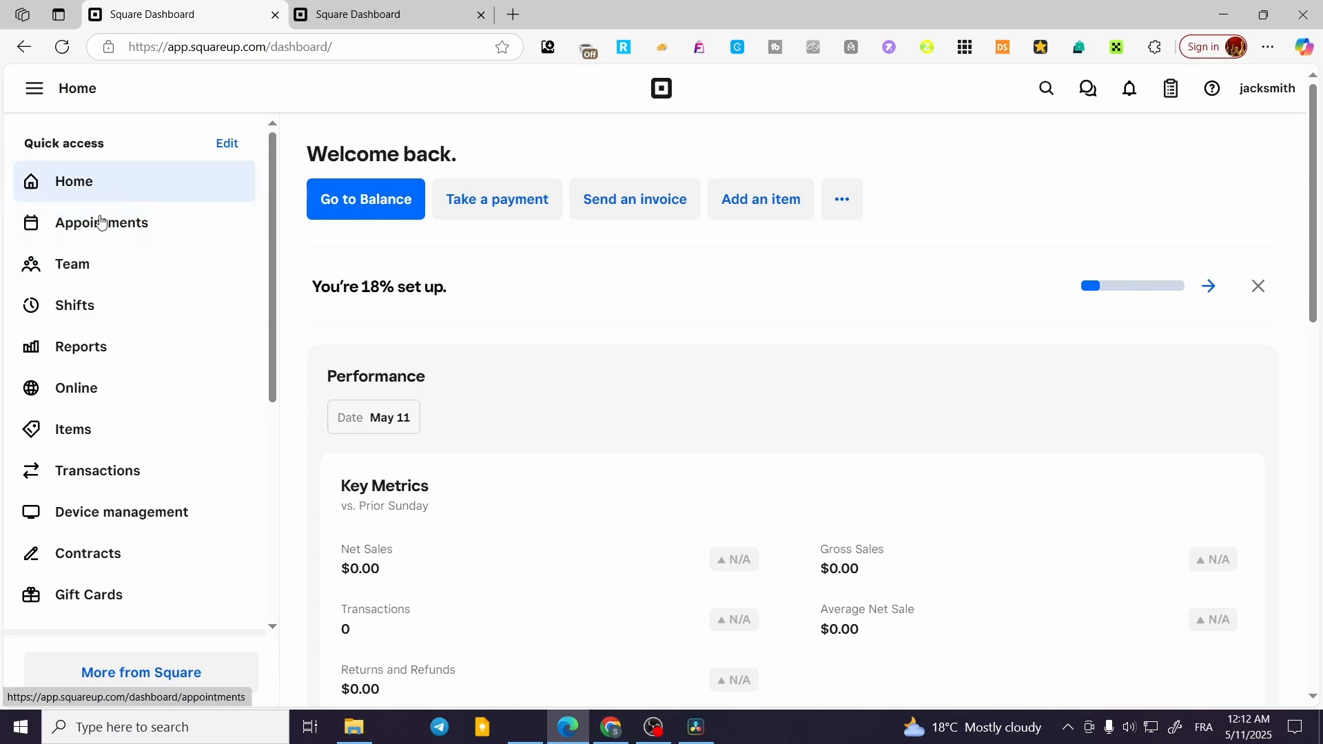
scroll(226, 296, down, 1)
scroll(226, 296, down, 5)
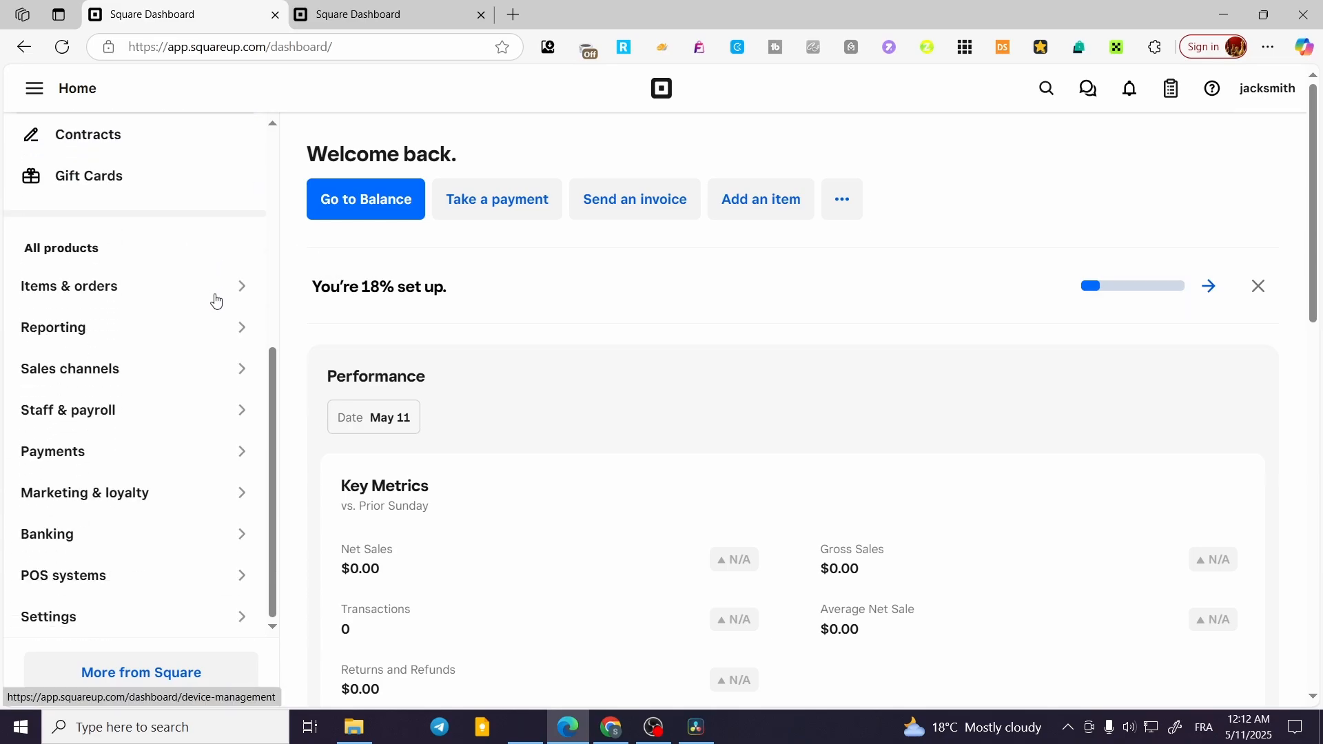
scroll(115, 437, up, 6)
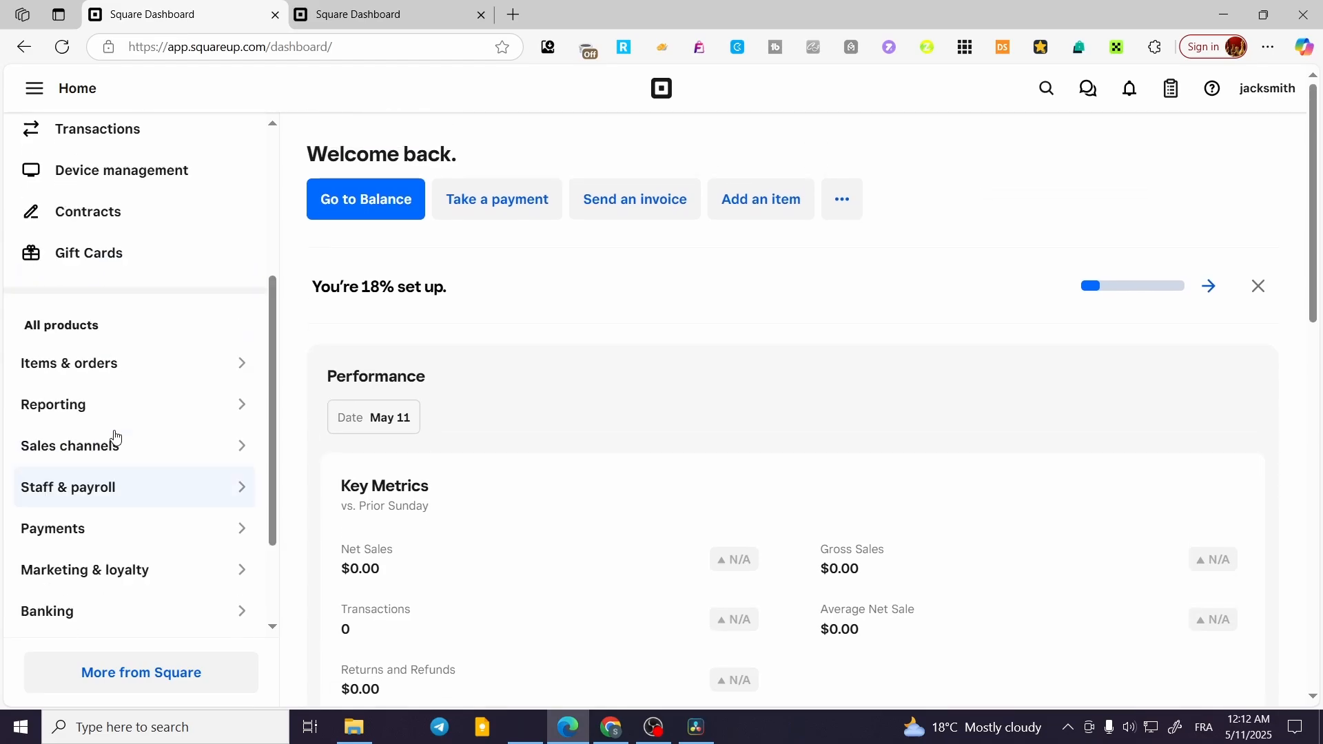
- Open the quick access editor and examine which products can be added, from Payments through Banking to Settings
click(226, 142)
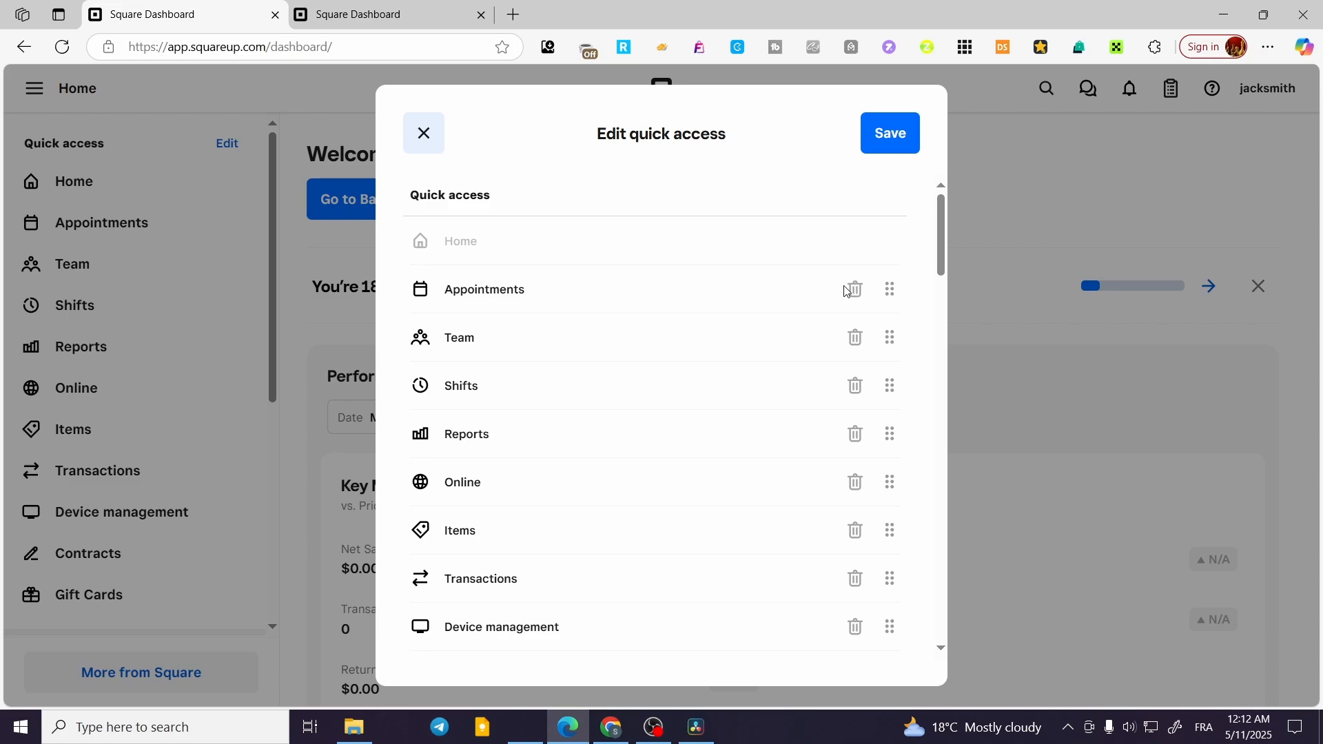
drag(941, 241, 985, 393)
scroll(508, 312, down, 5)
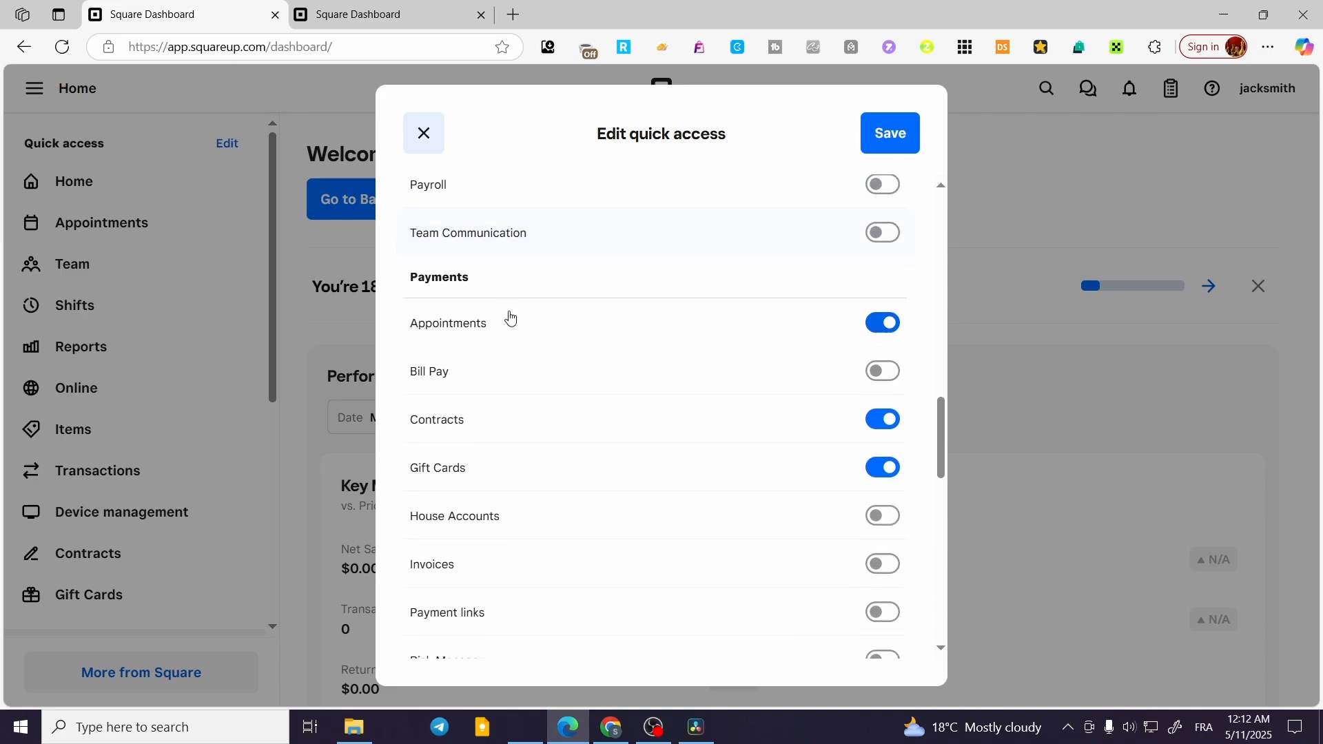
scroll(542, 328, down, 7)
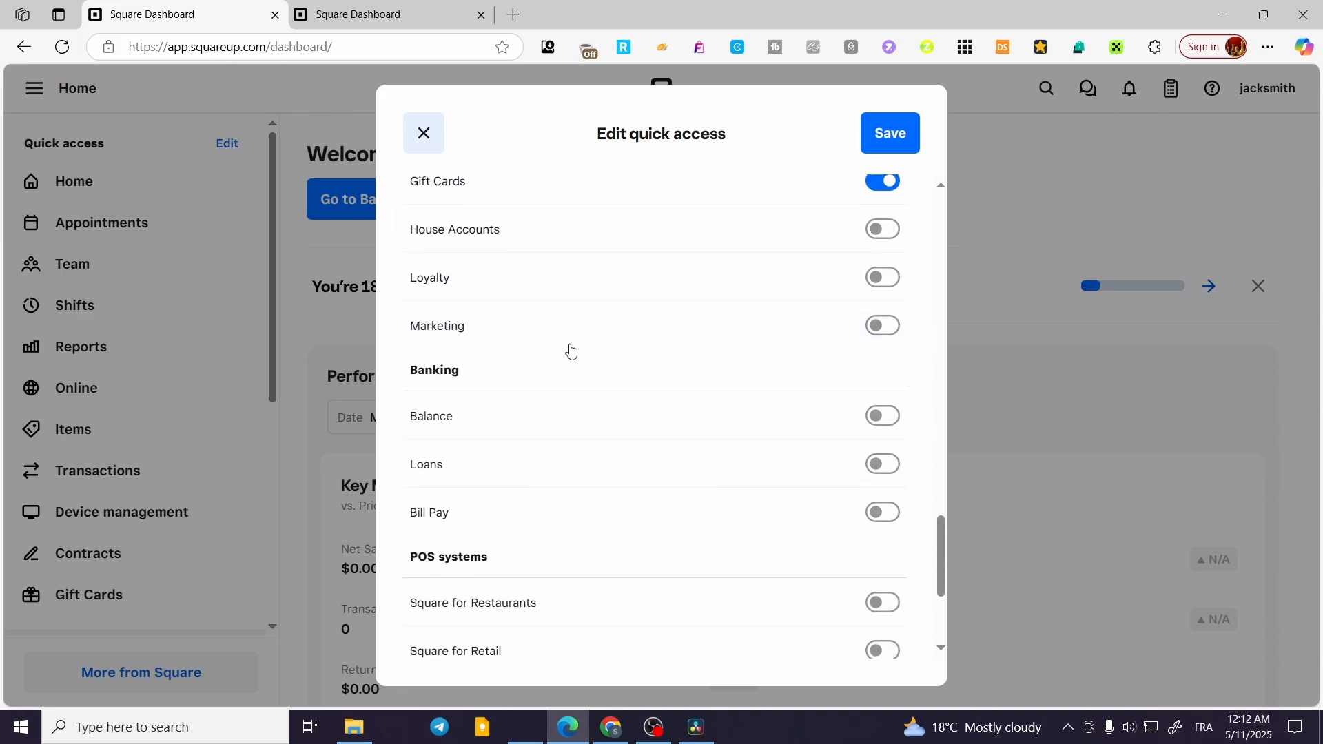
scroll(494, 318, up, 2)
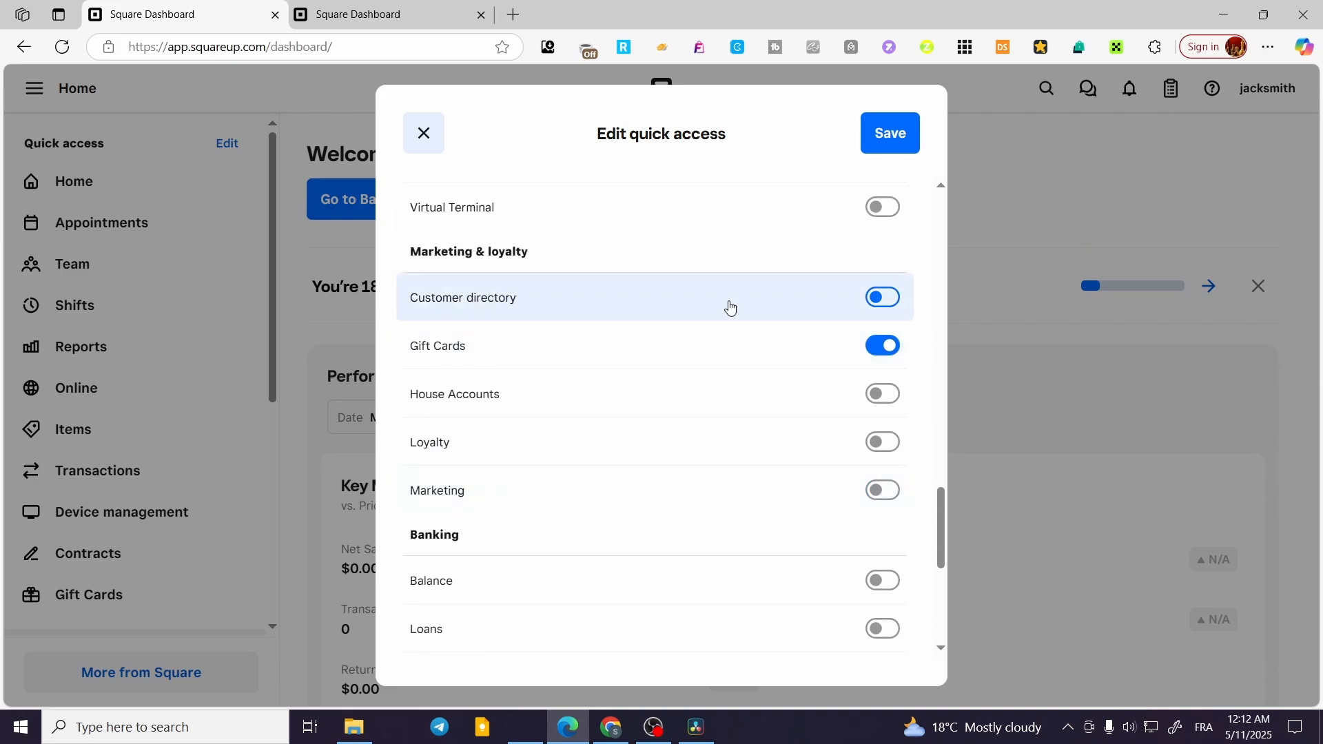
scroll(697, 363, down, 4)
scroll(530, 293, down, 3)
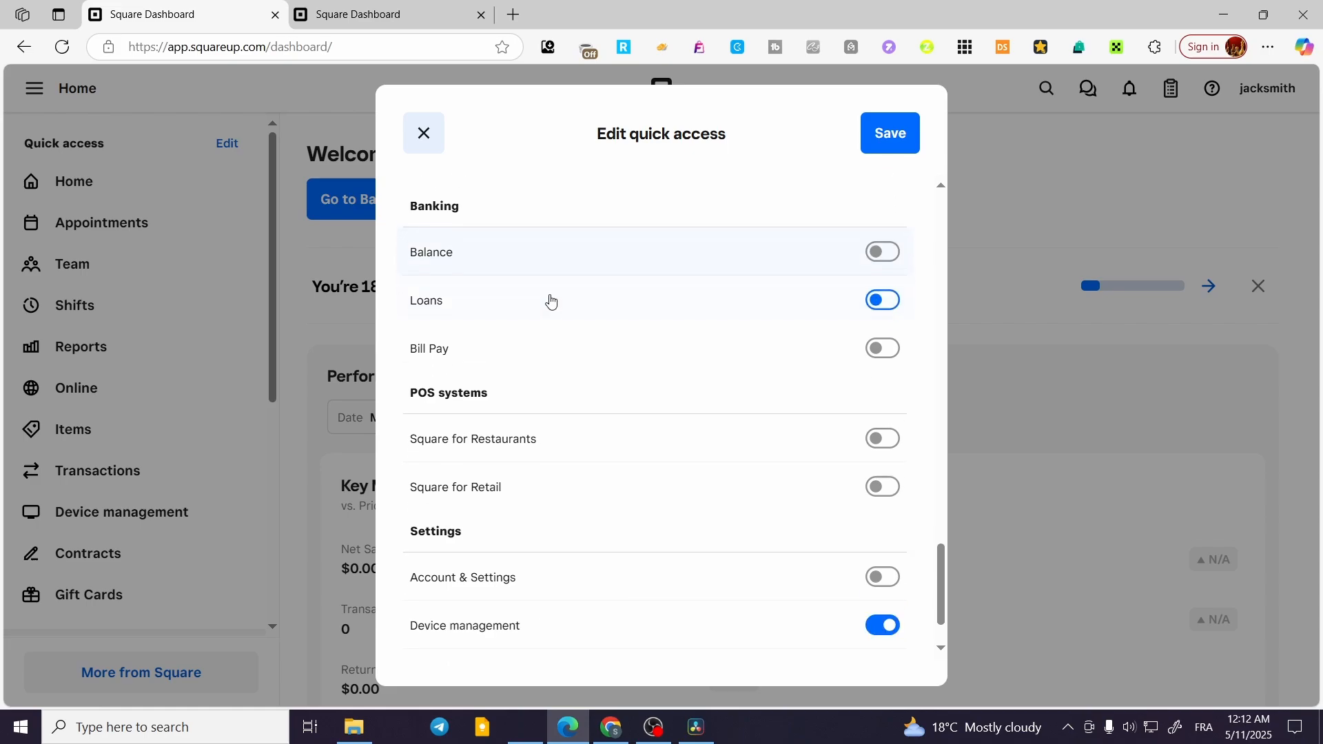
scroll(647, 550, up, 5)
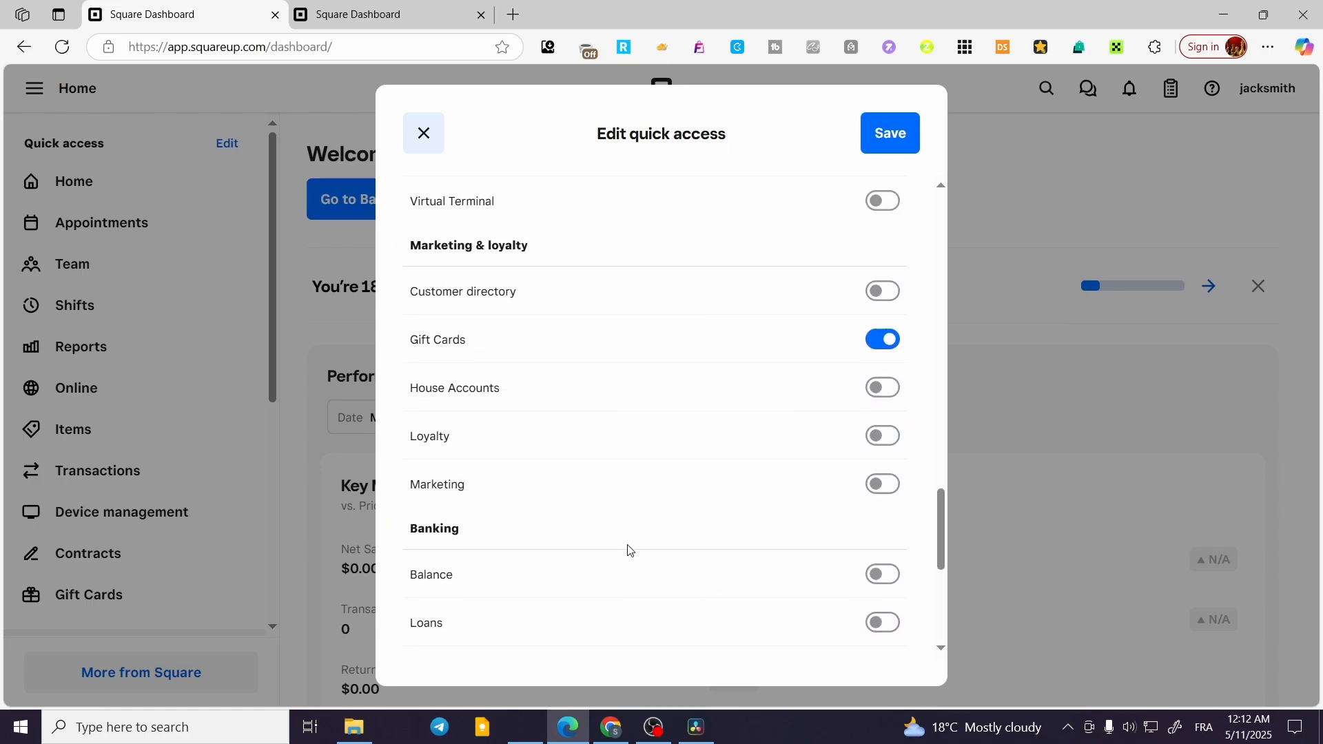
- Check that Appointments is enabled in the Payments group and save the quick access list
click(544, 520)
scroll(540, 510, up, 2)
scroll(516, 485, up, 3)
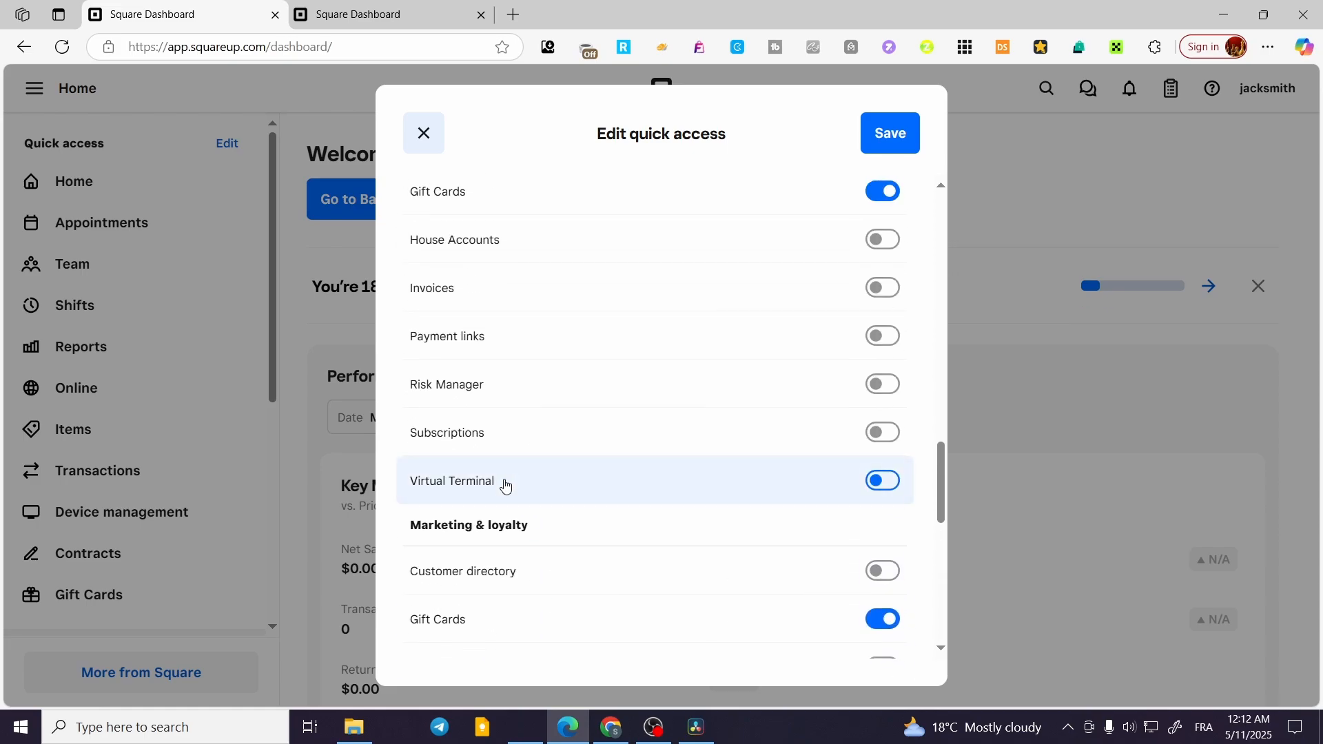
scroll(546, 418, up, 3)
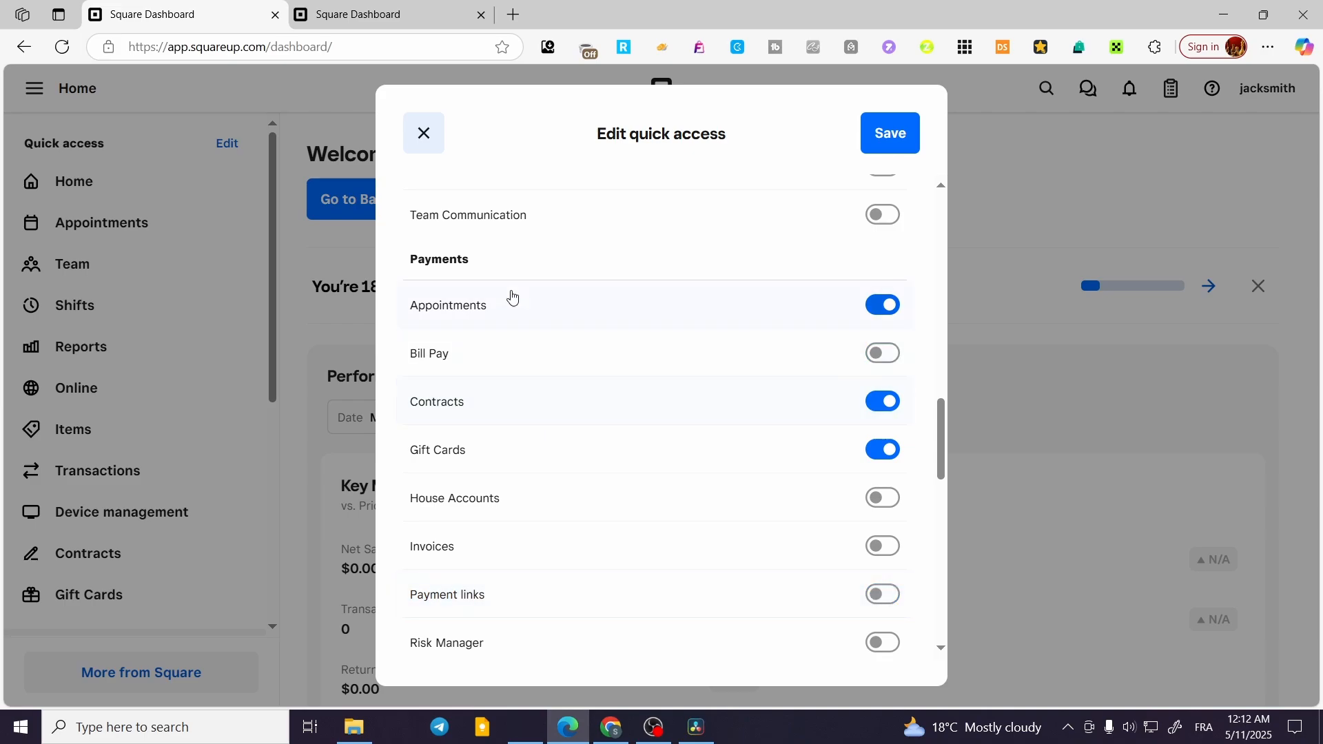
drag(412, 259, 488, 266)
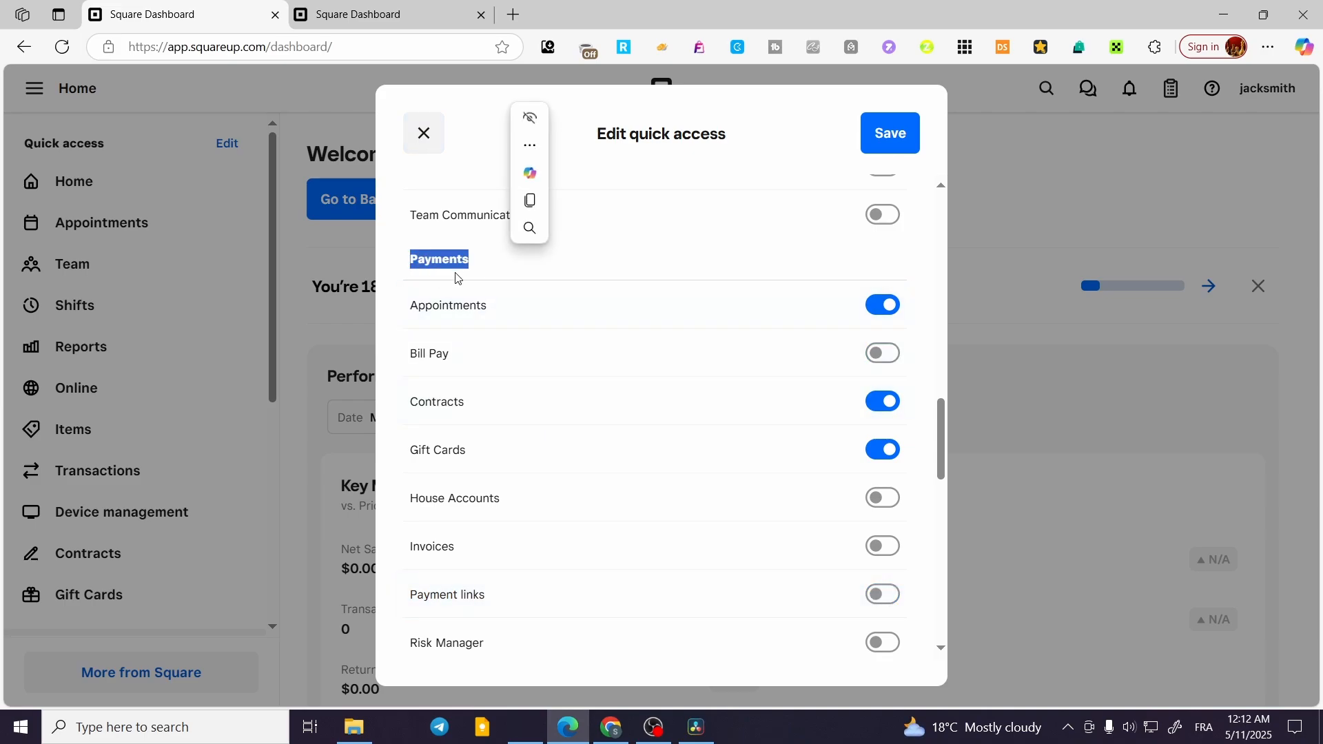
click(479, 268)
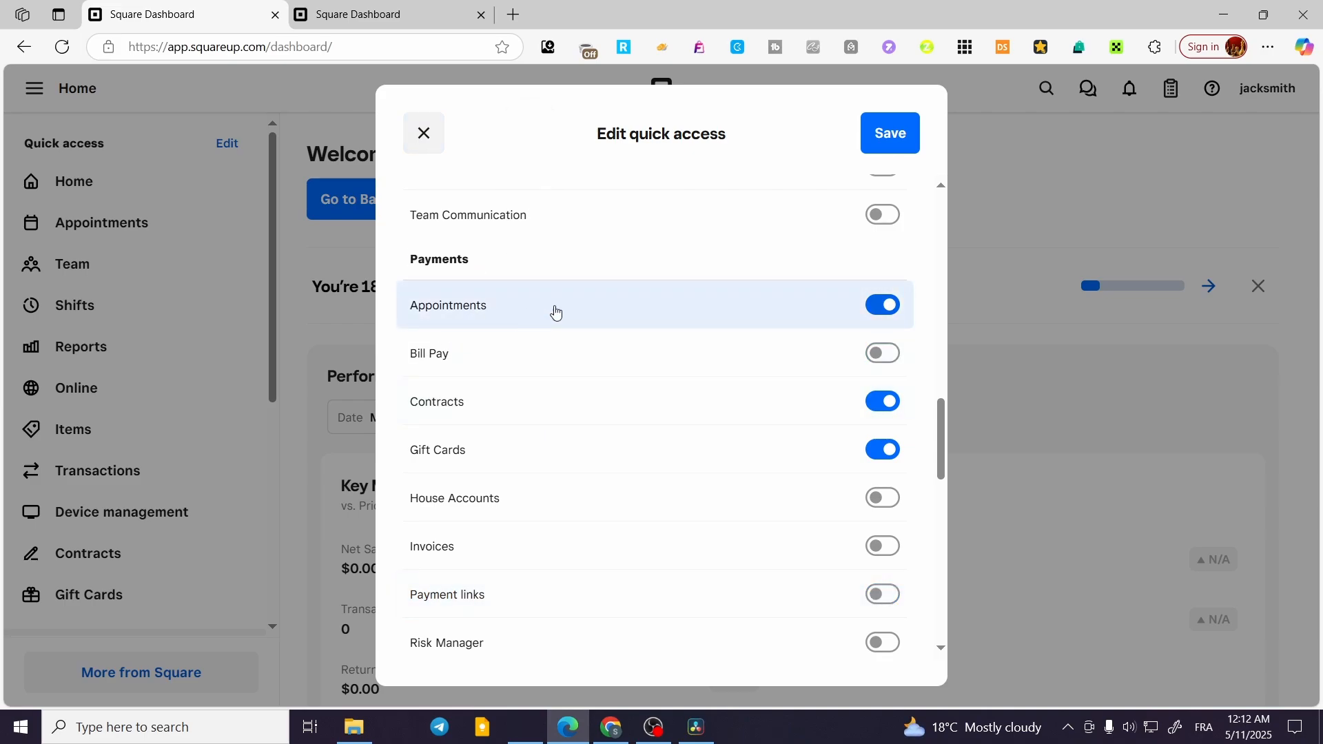
click(901, 141)
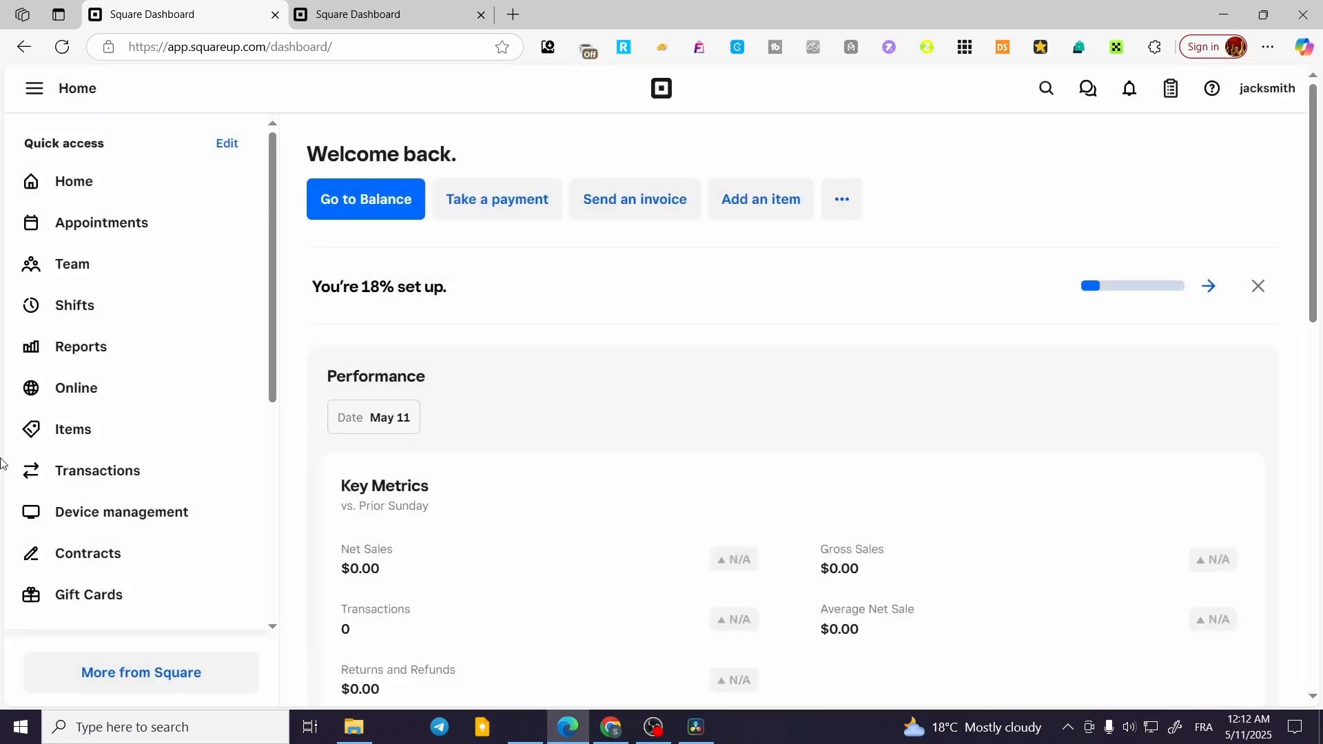
- Go to Appointments and start creating a service, choosing to add services manually
click(101, 228)
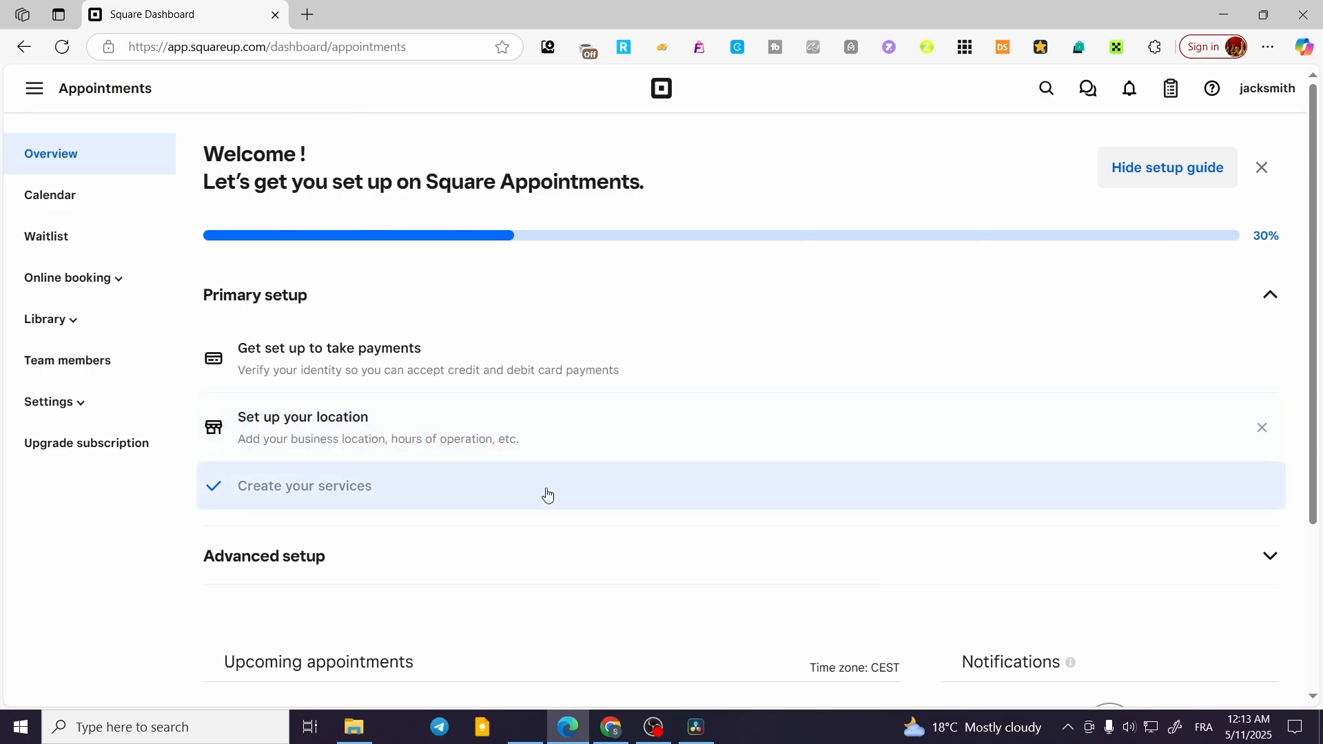
click(285, 484)
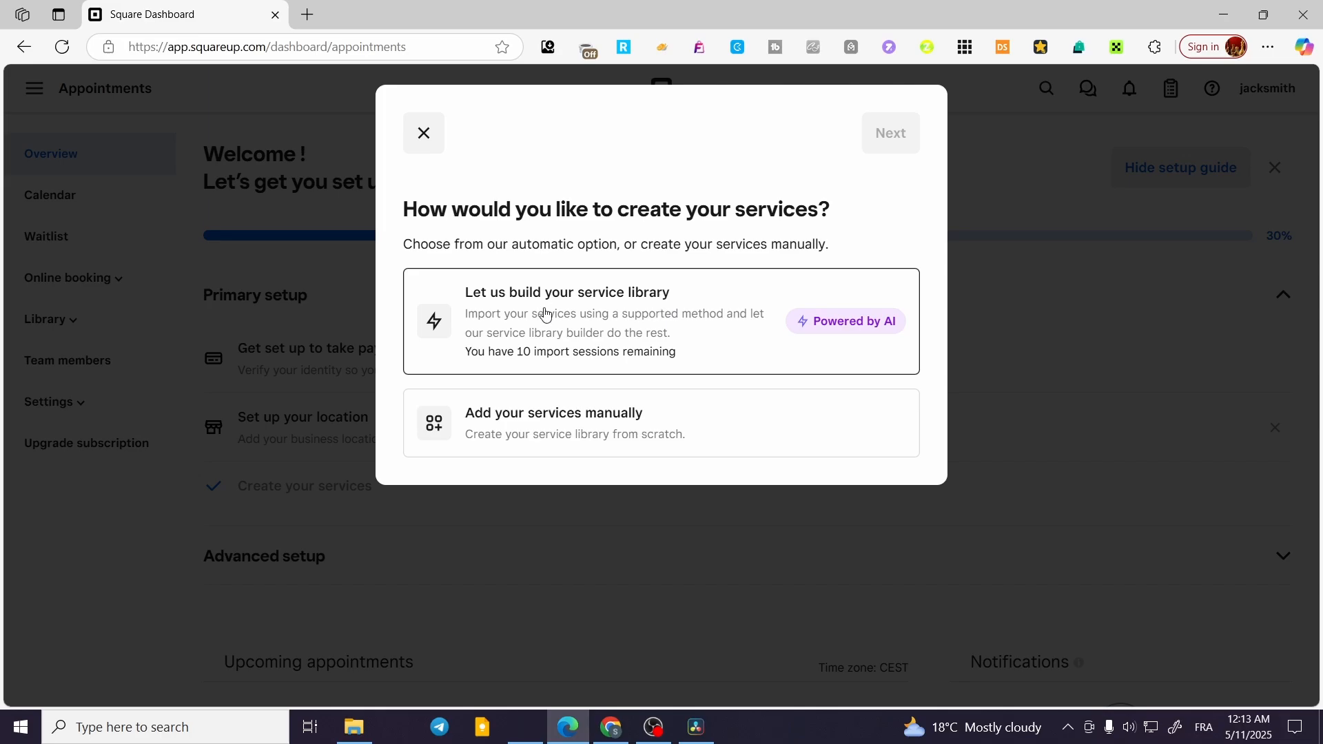
click(481, 432)
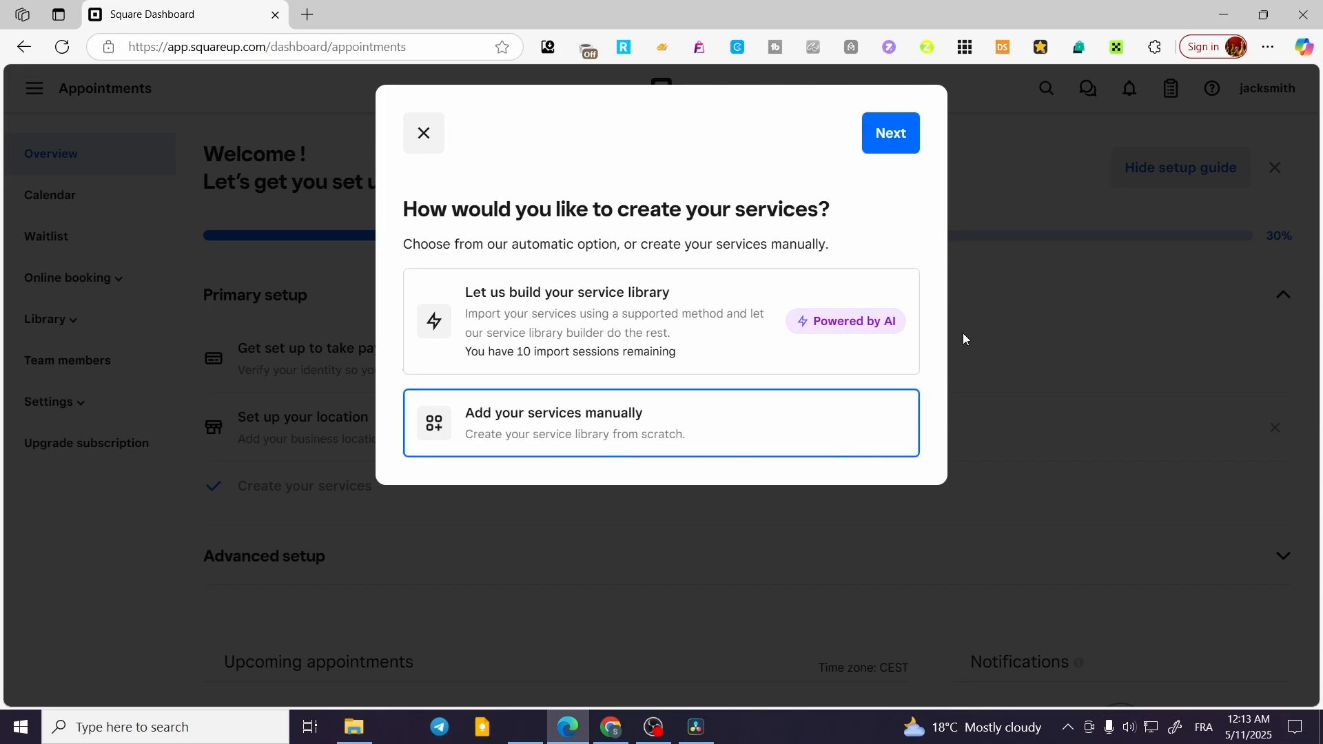
click(888, 132)
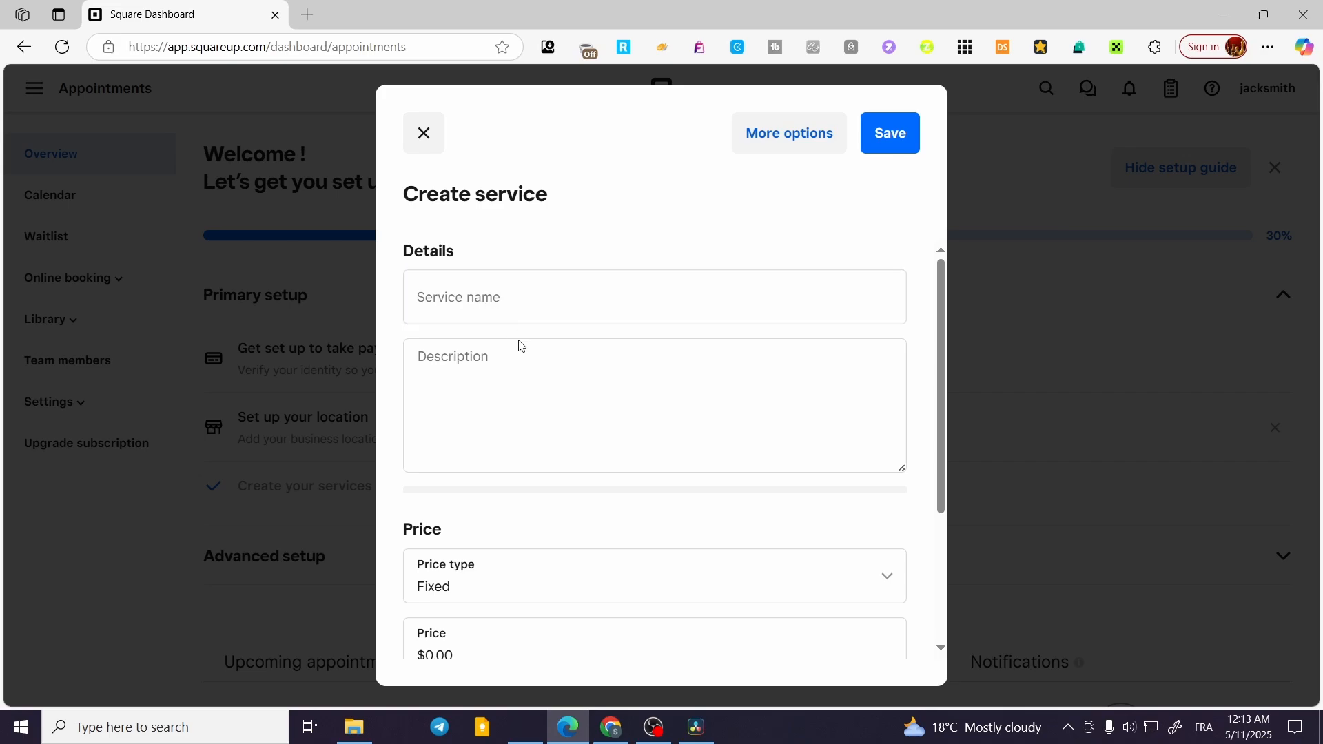
- Switch the service's price type to Variable and back to Fixed
scroll(503, 366, down, 3)
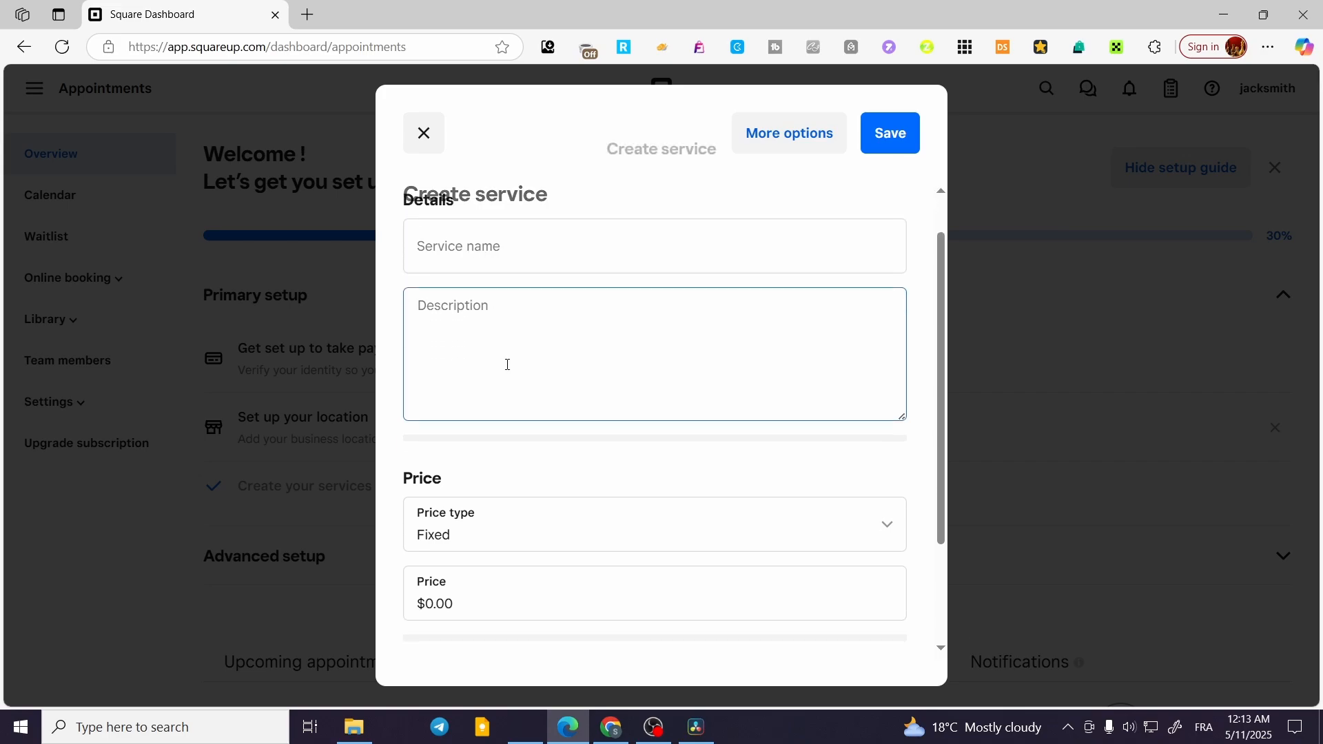
click(673, 383)
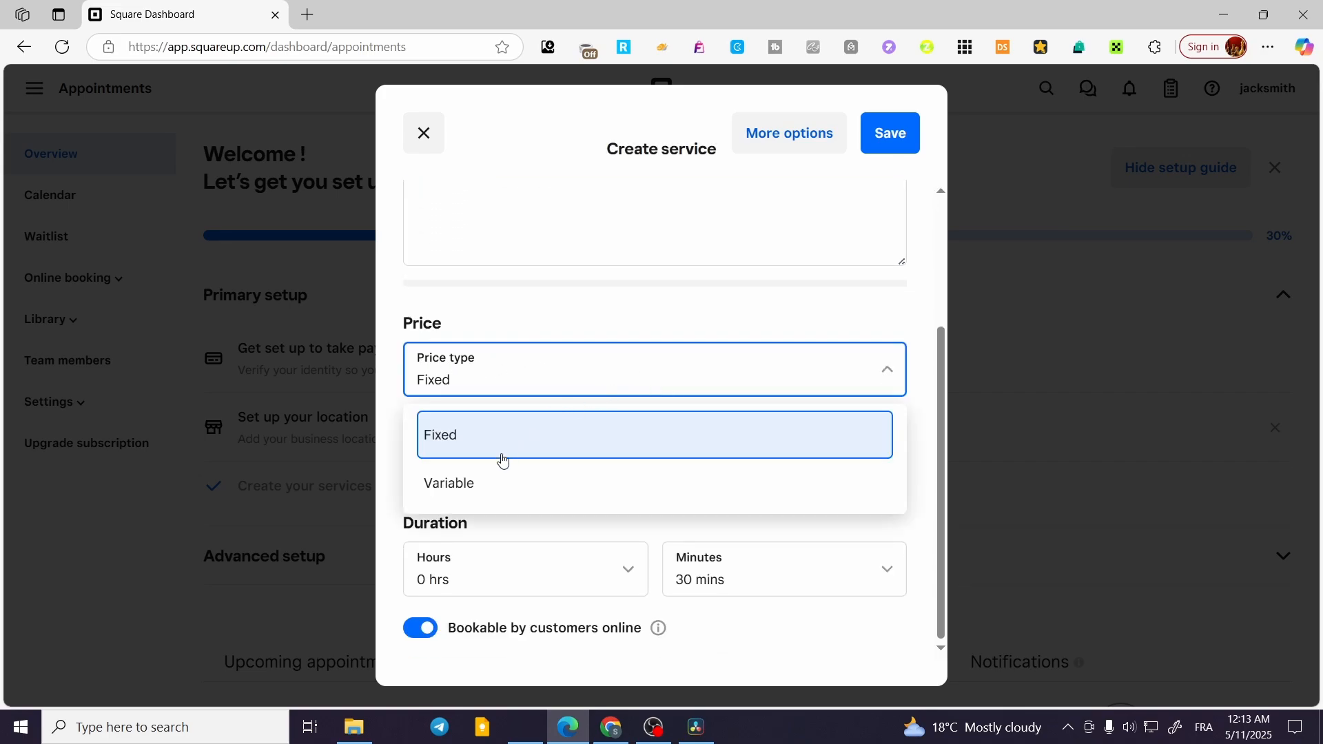
click(480, 492)
click(516, 396)
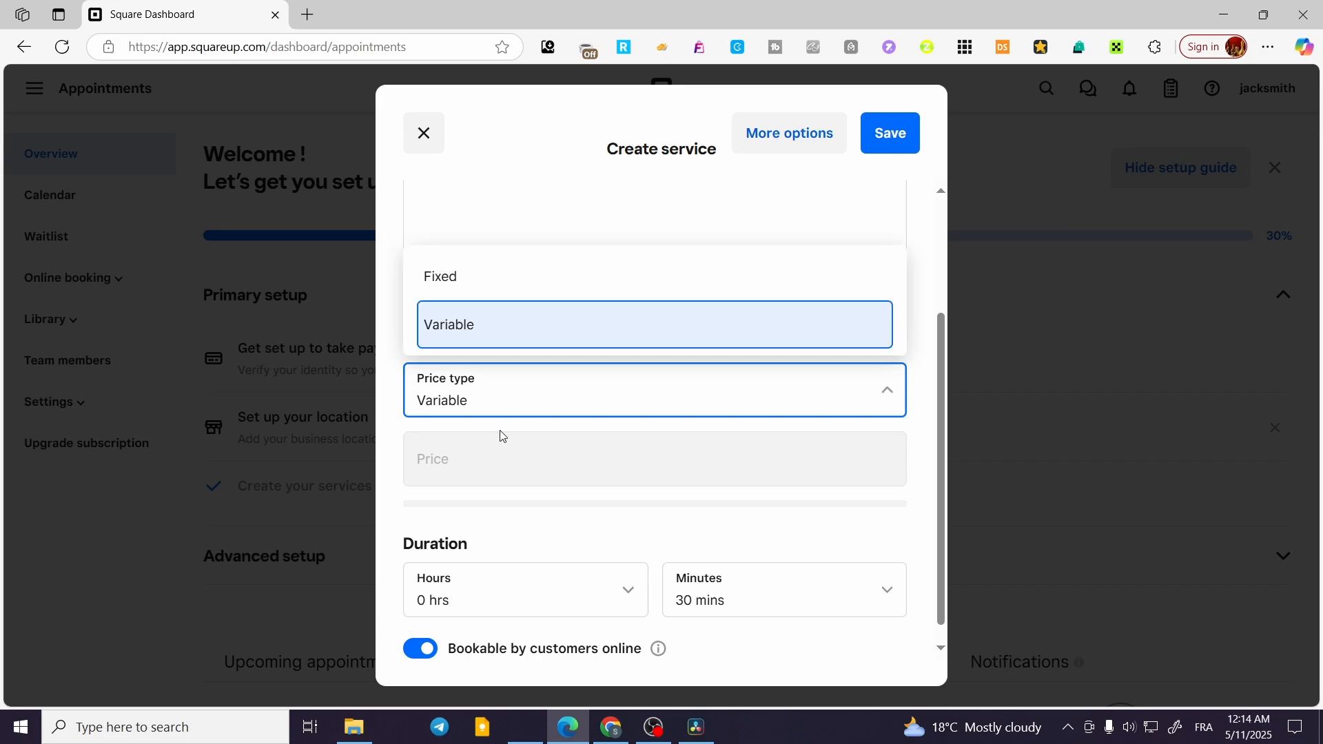
click(540, 279)
- Set the service's fixed price to $100.00
click(512, 463)
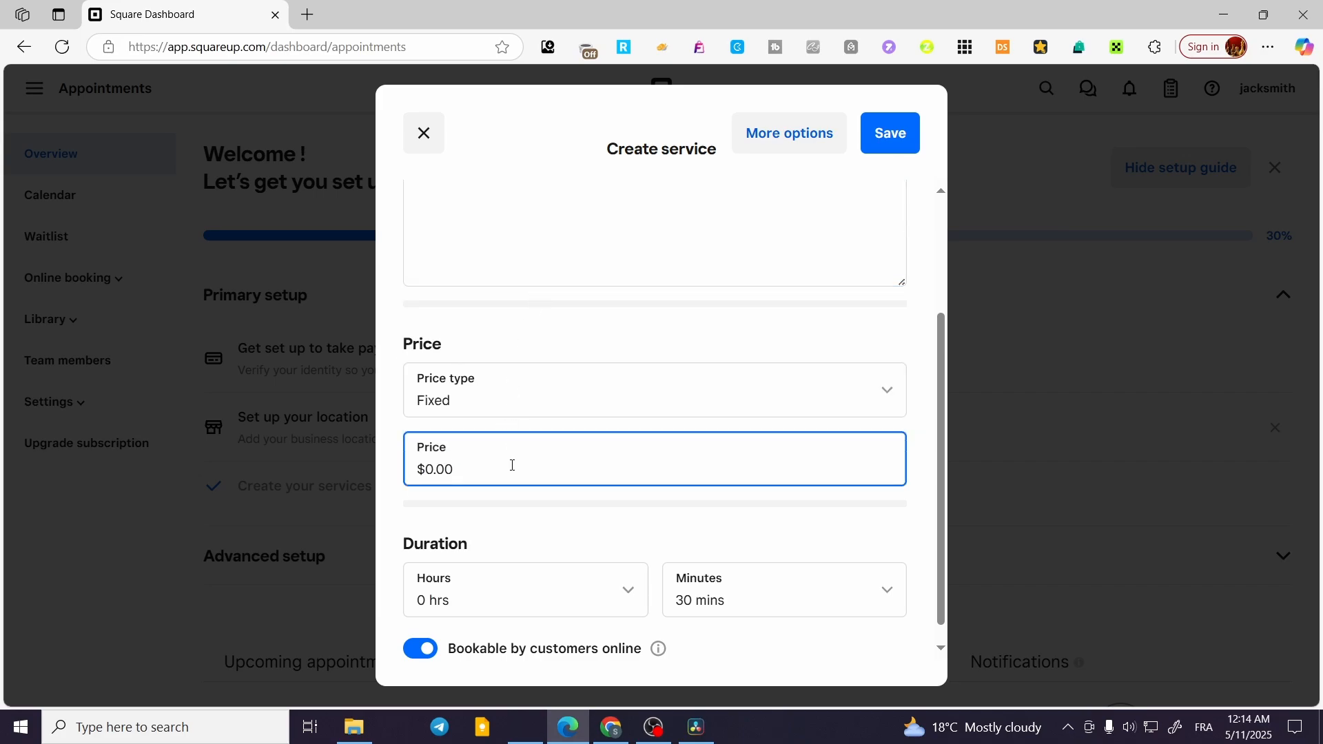
text(1000)
drag(512, 465, 363, 471)
text(100)
click(578, 351)
scroll(582, 349, down, 1)
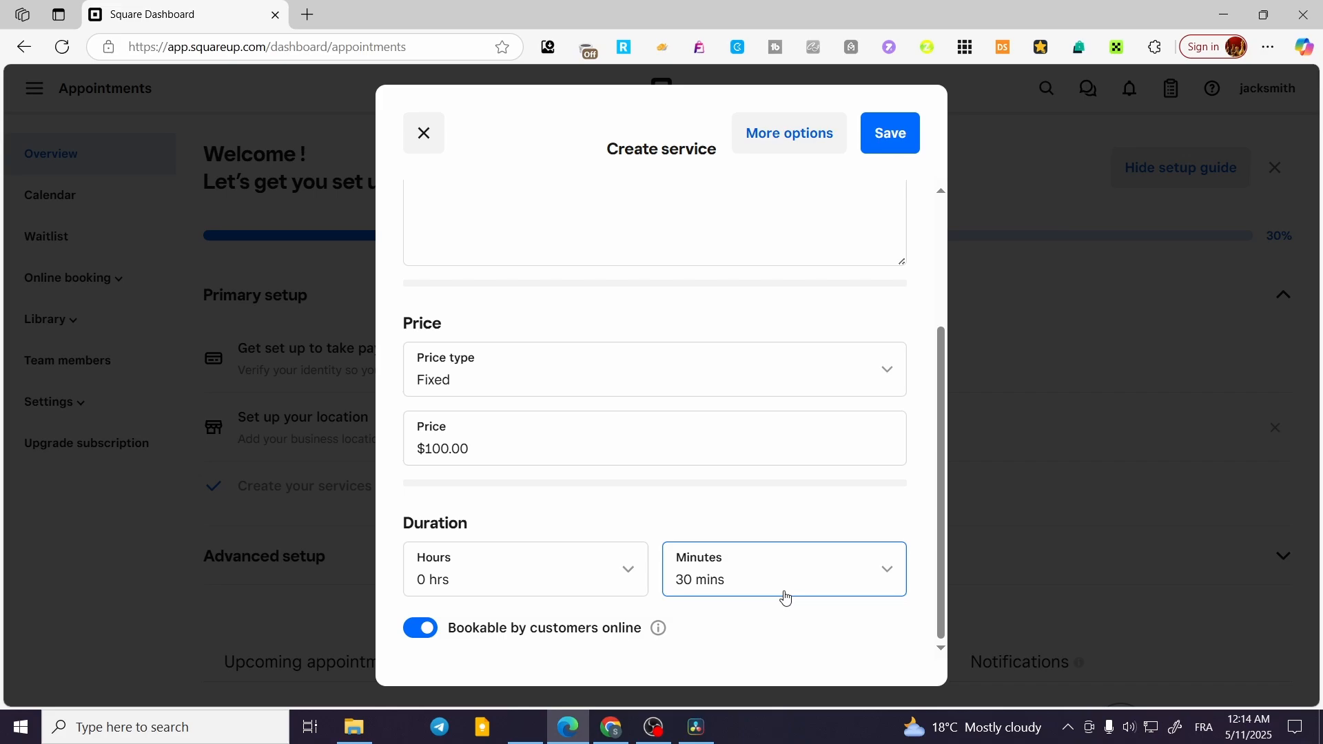
- Turn online booking by customers off and on again, and try to open the service's additional options
click(421, 630)
click(421, 632)
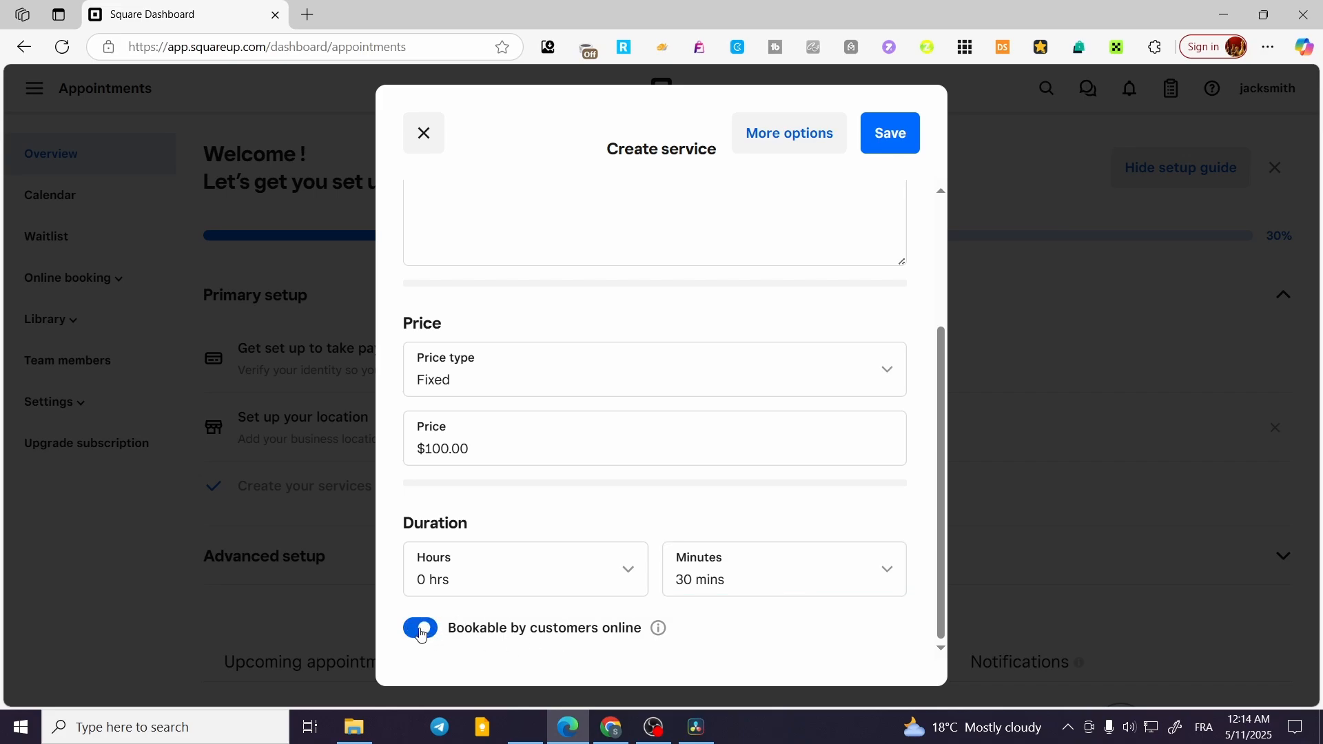
scroll(634, 531, up, 3)
click(791, 131)
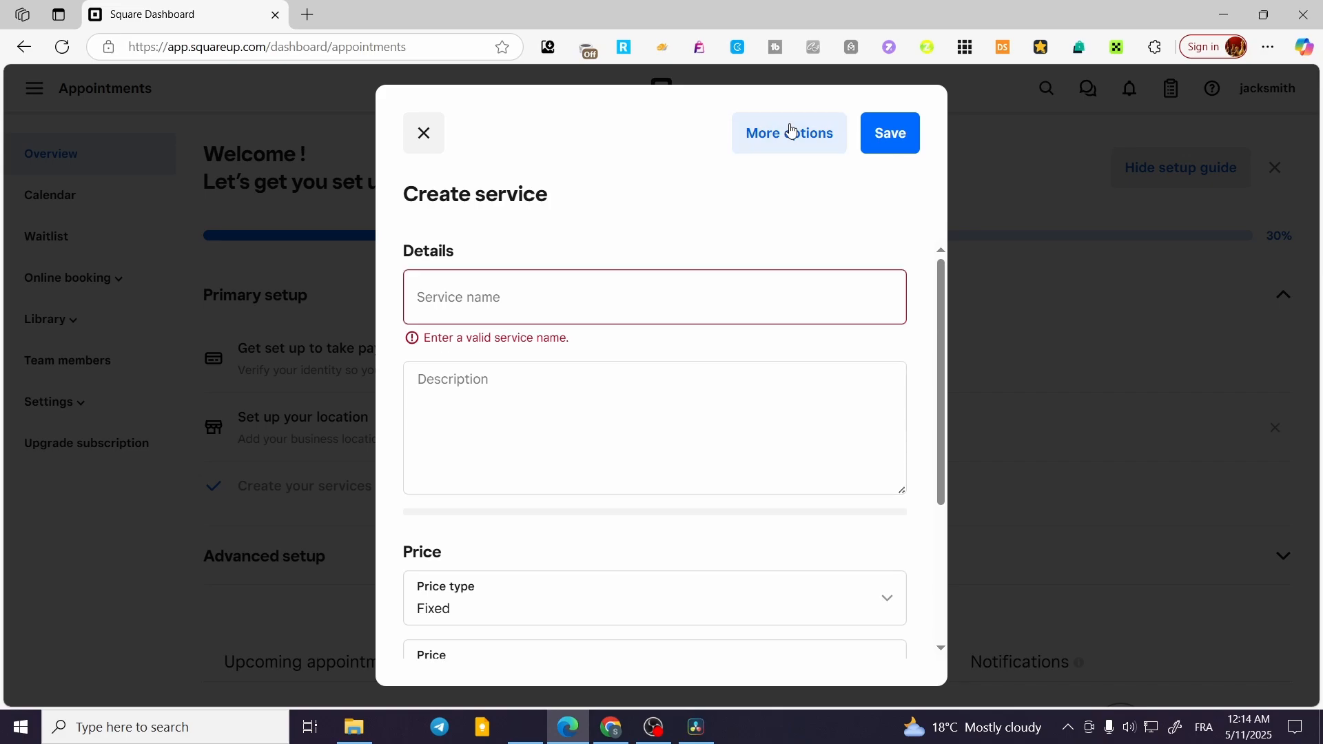
- Enter Consultation as the service name
click(576, 305)
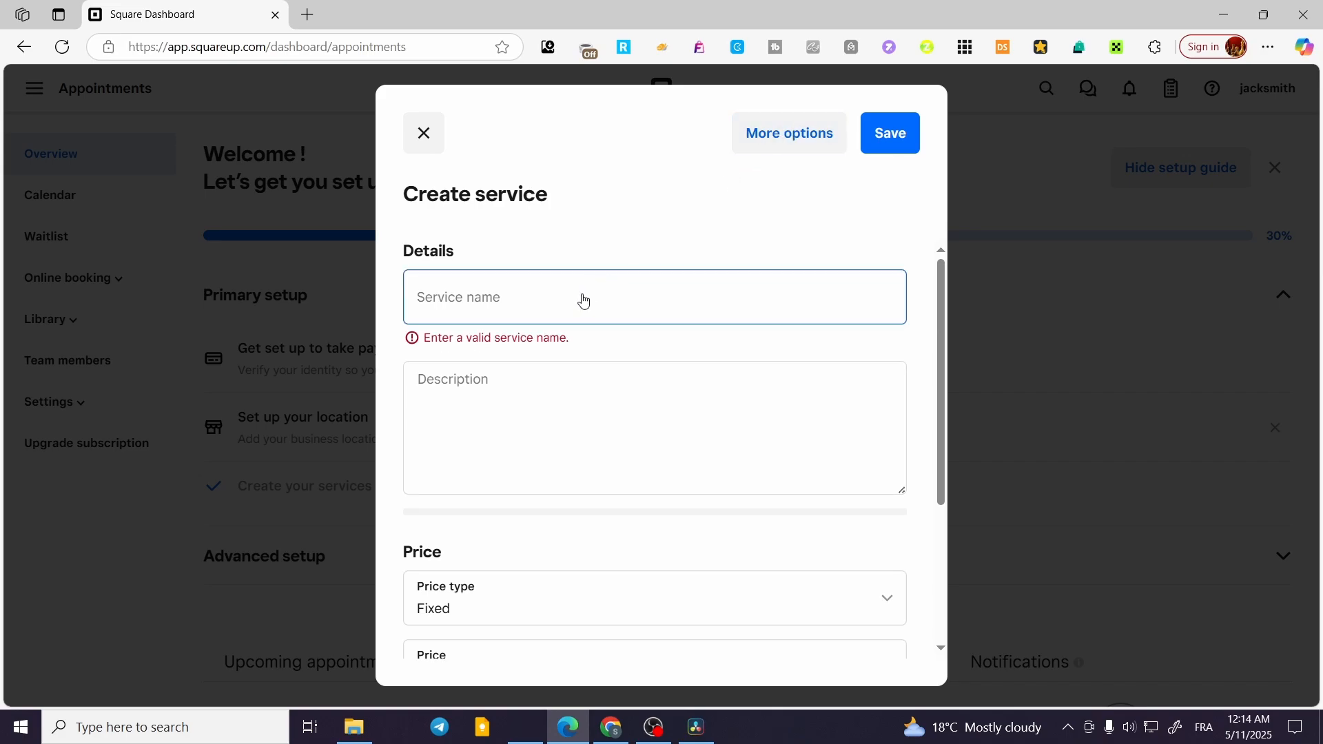
click(583, 301)
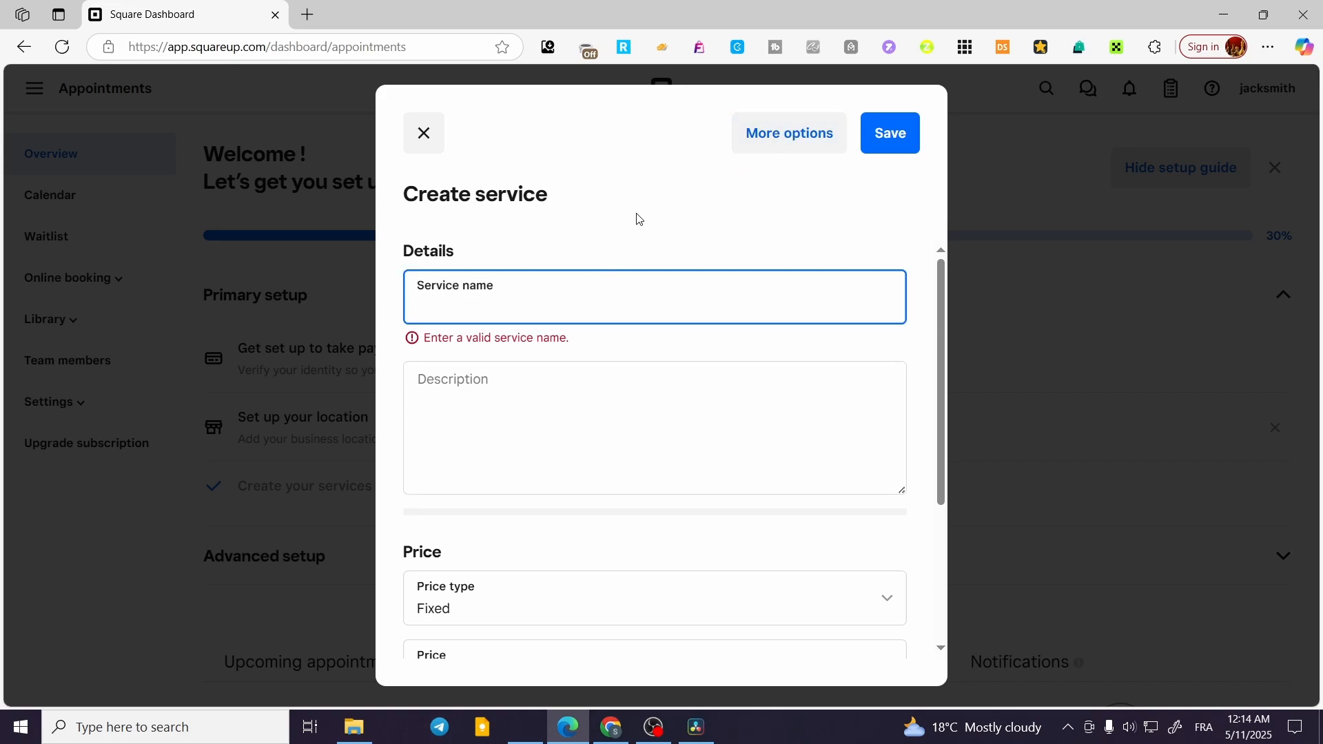
text(Consultation)
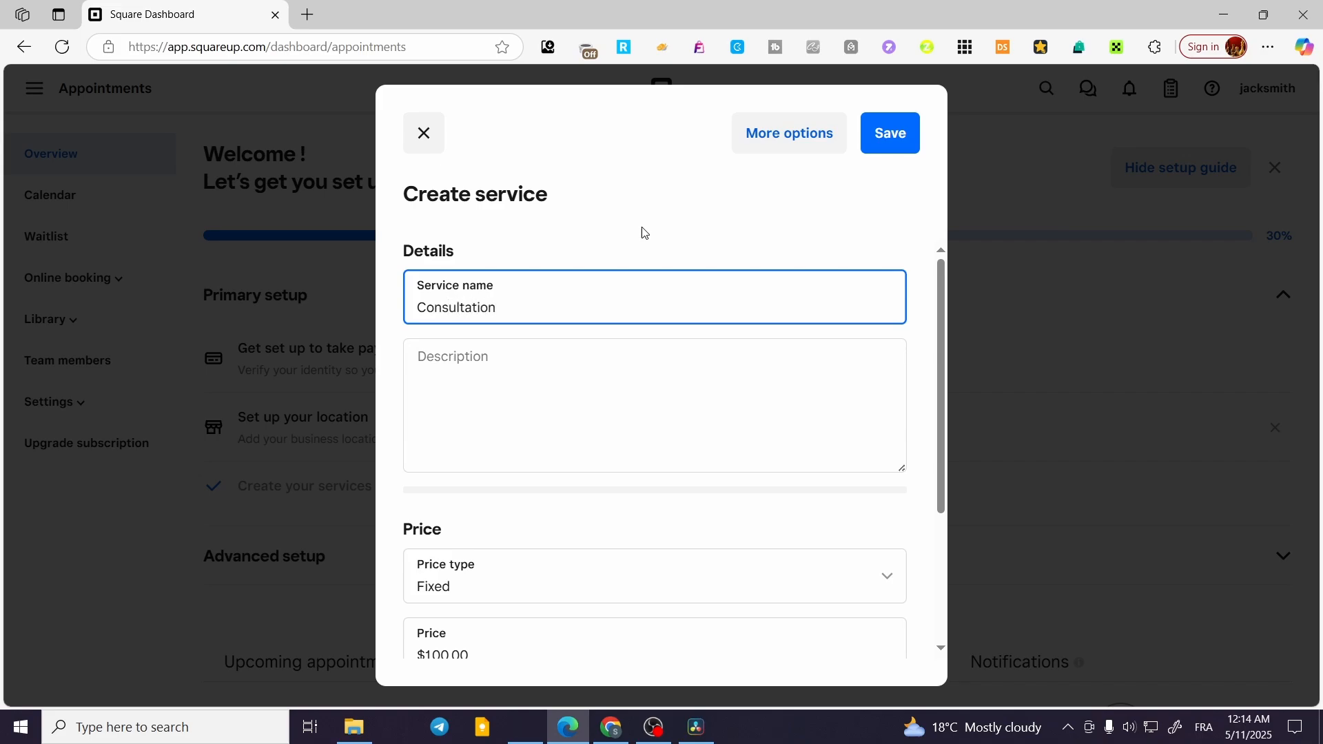
- Copy the service name Consultation into the description
click(514, 353)
click(511, 305)
drag(510, 305, 387, 313)
key(ctrl+c)
click(495, 377)
key(ctrl+v)
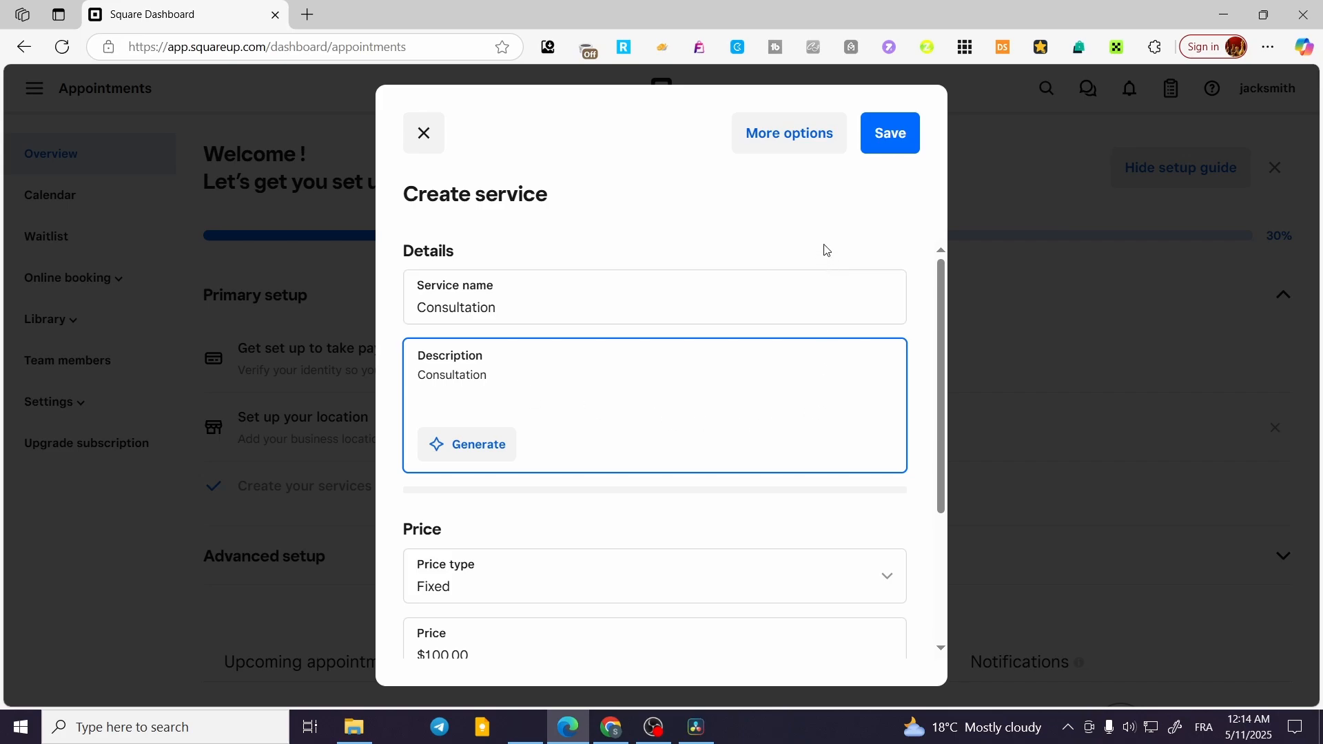
scroll(747, 457, down, 3)
scroll(538, 291, up, 3)
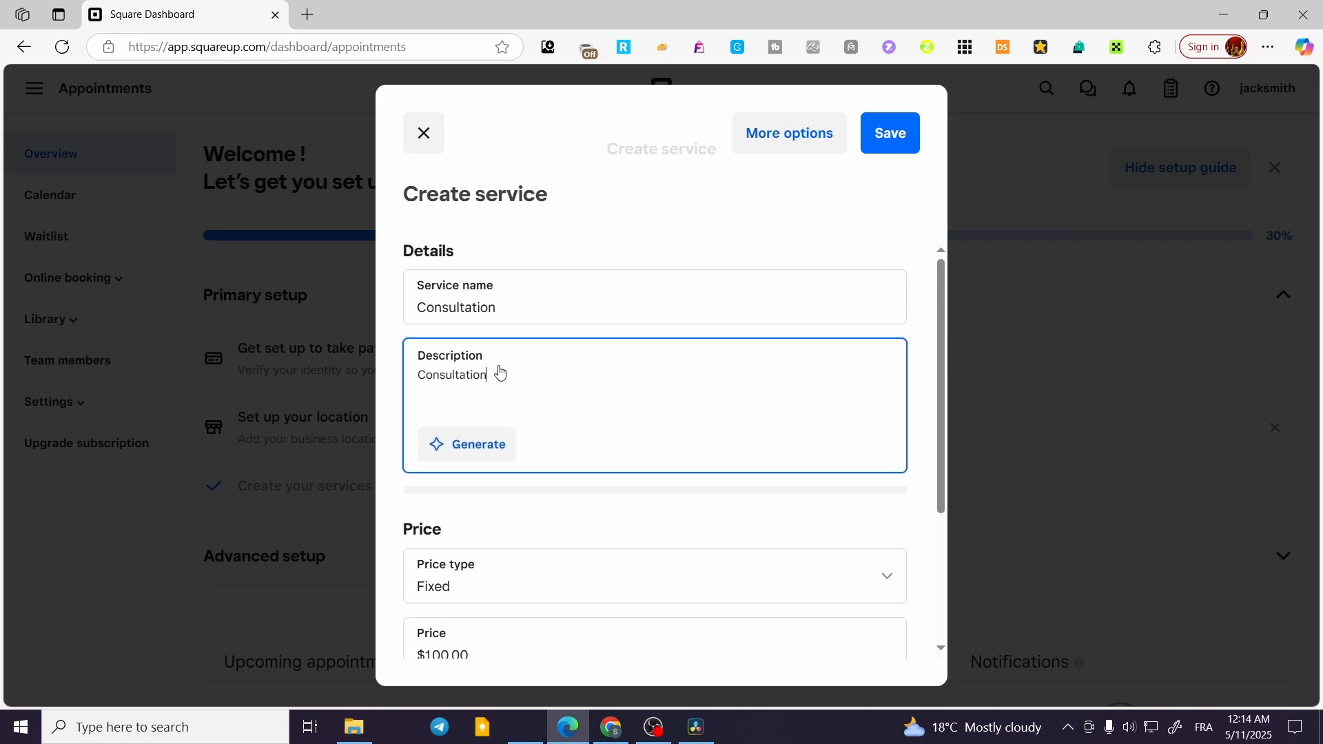
- Generate and insert a service description using the keywords "Expert advice, personalized solutions, professional guidance for video creation", with Long length and Engaging tone
drag(496, 371, 405, 372)
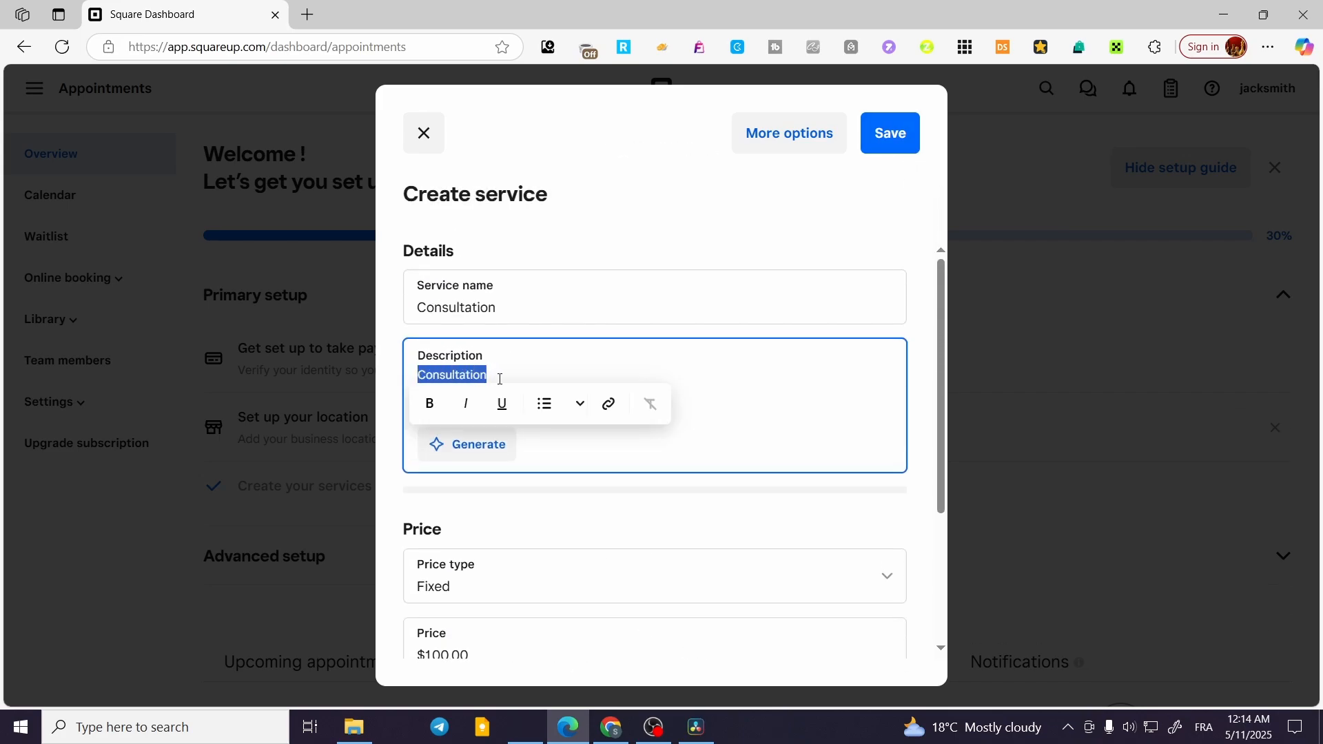
click(507, 443)
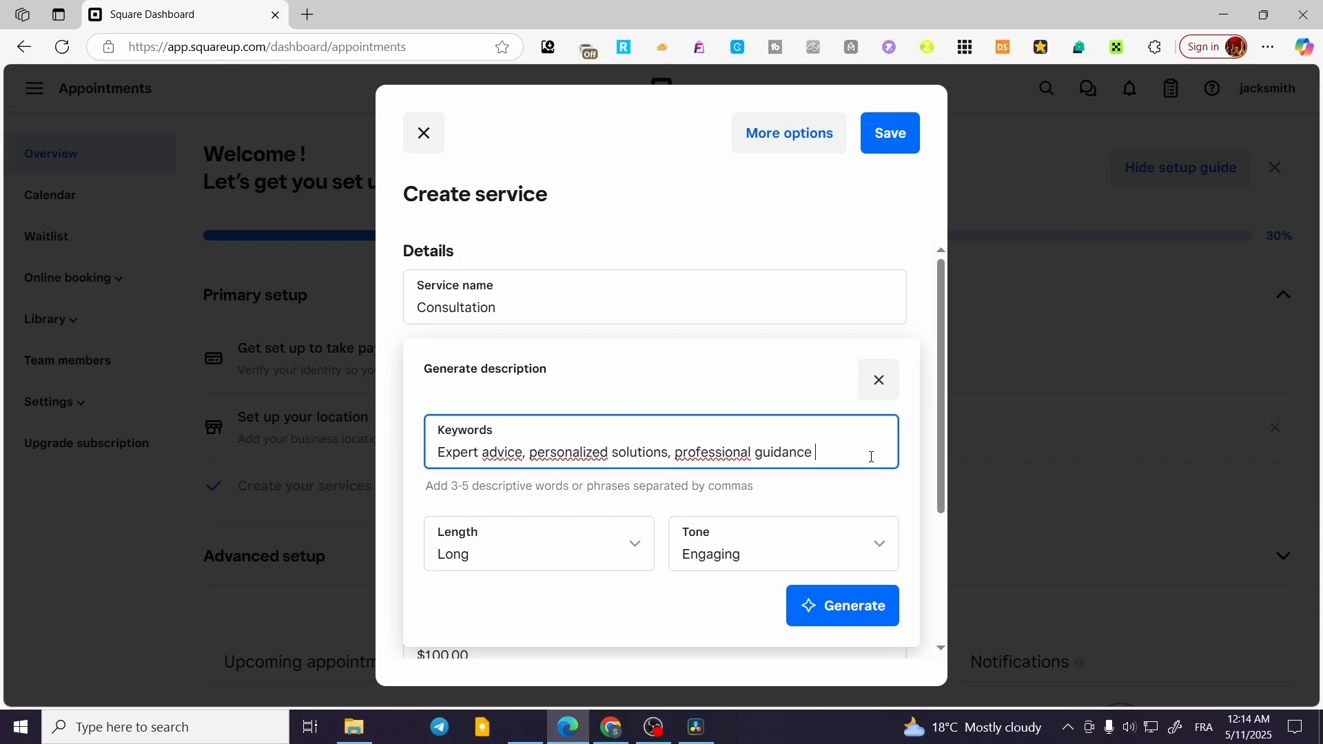
text(video creation)
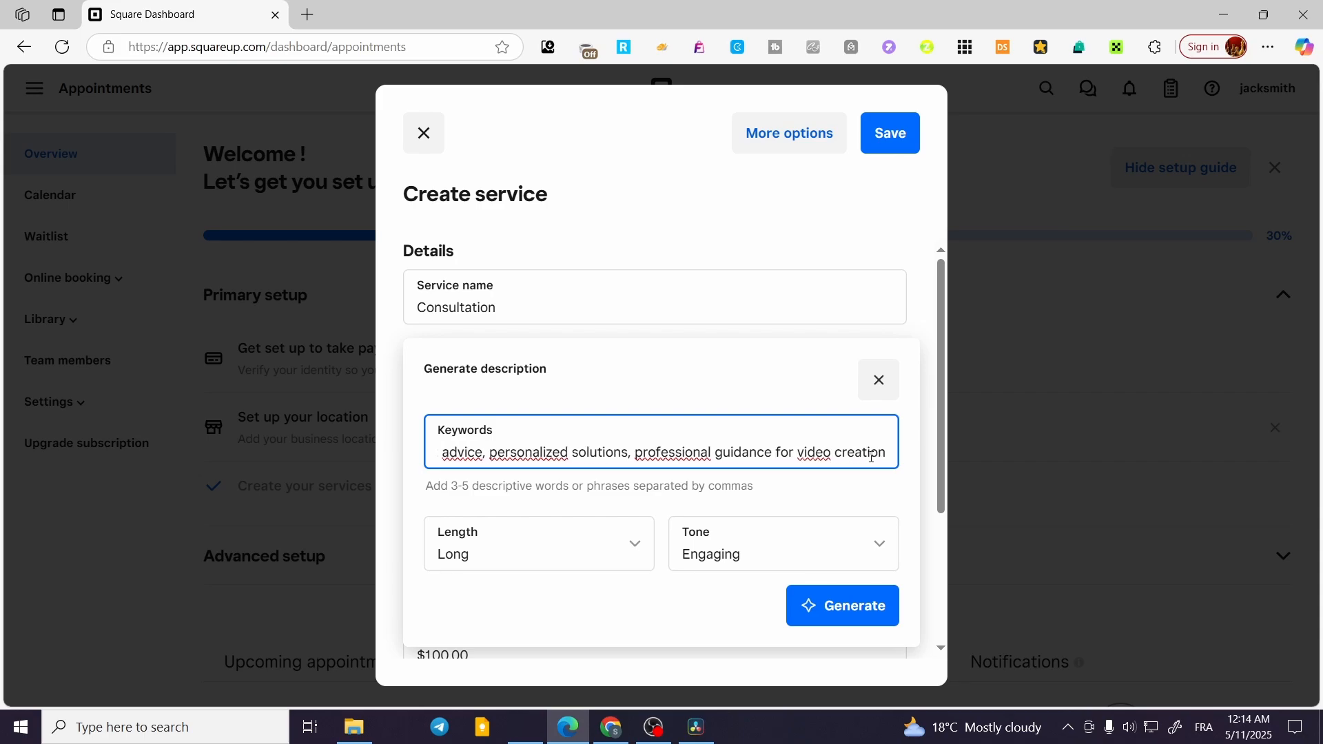
scroll(747, 466, down, 3)
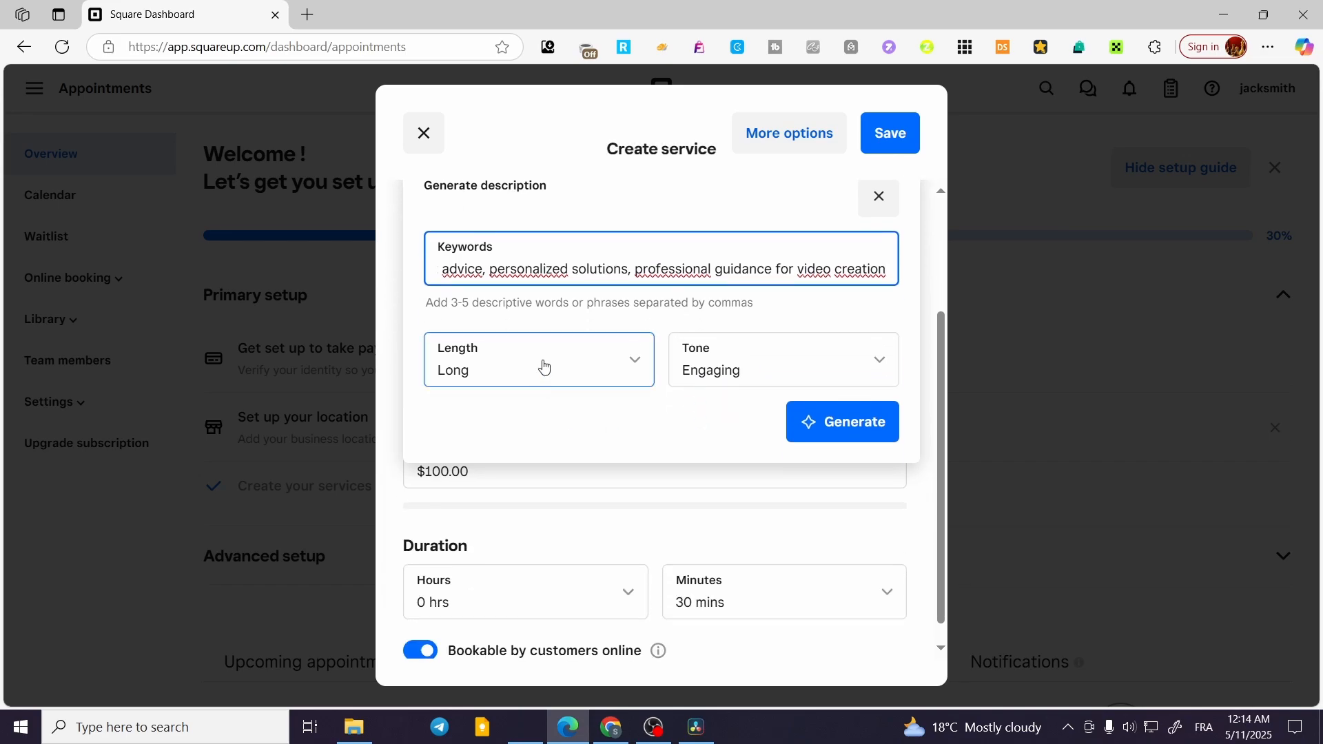
click(544, 366)
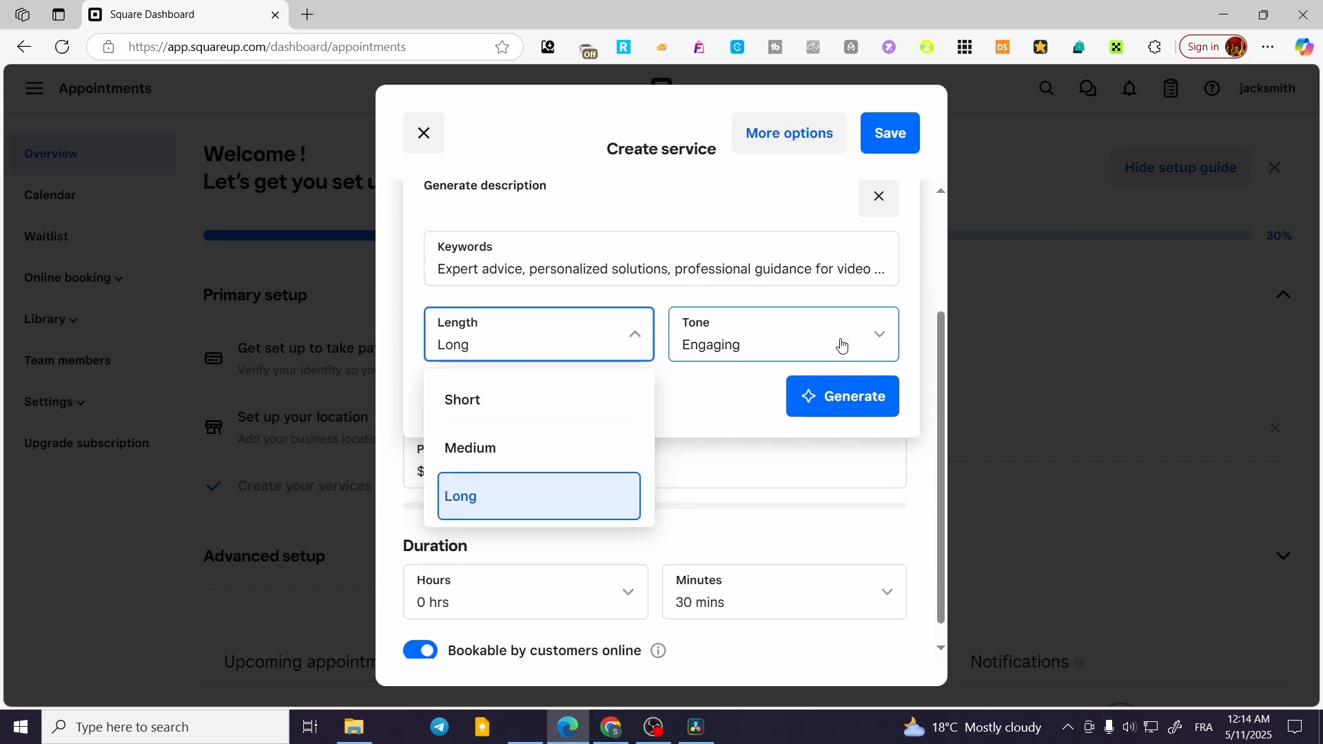
click(890, 398)
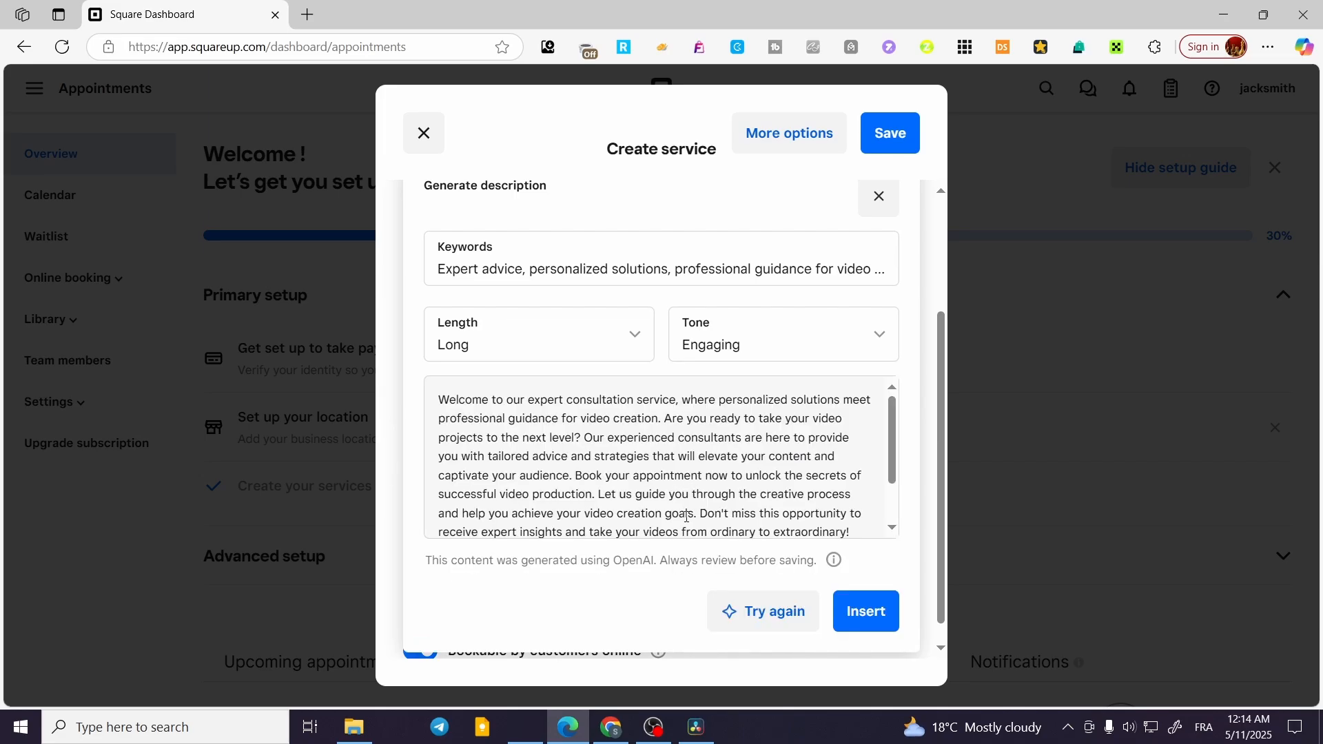
click(884, 609)
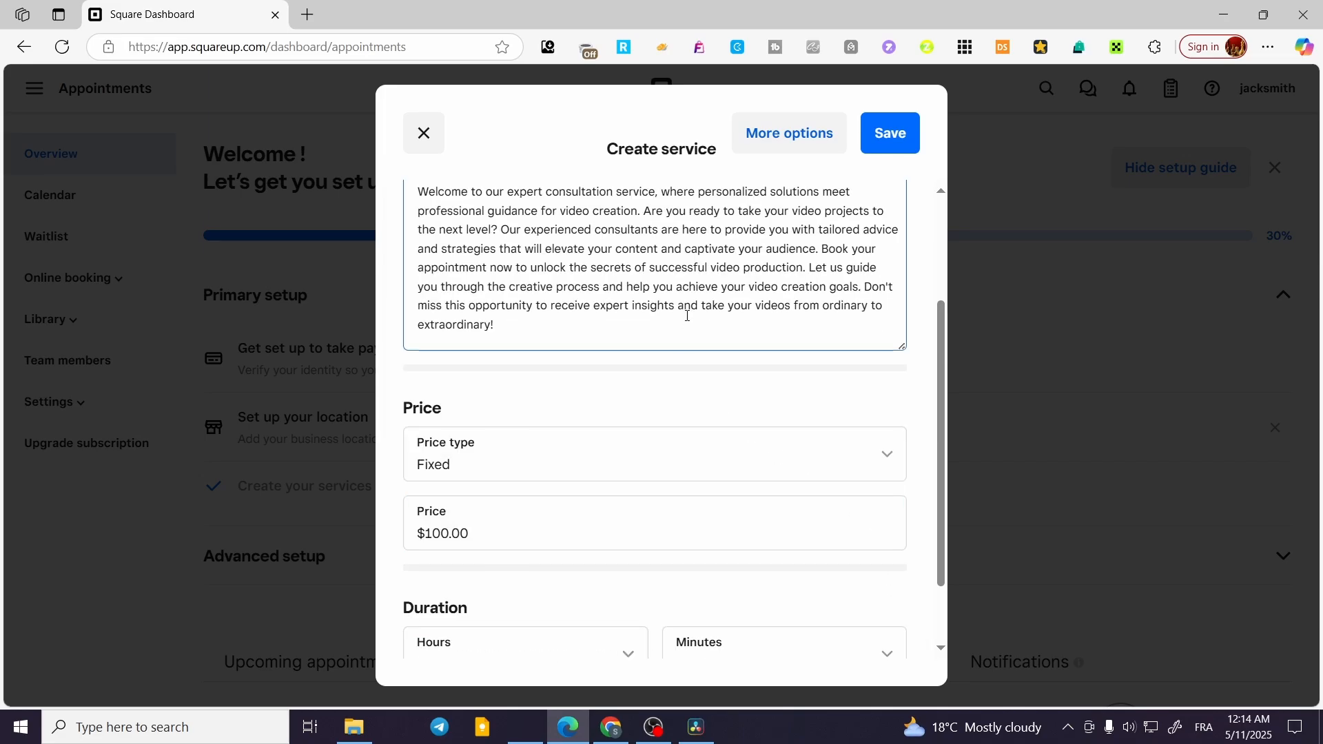
- Review the inserted description, price and duration, and save the Consultation service
scroll(688, 310, up, 3)
scroll(723, 331, down, 4)
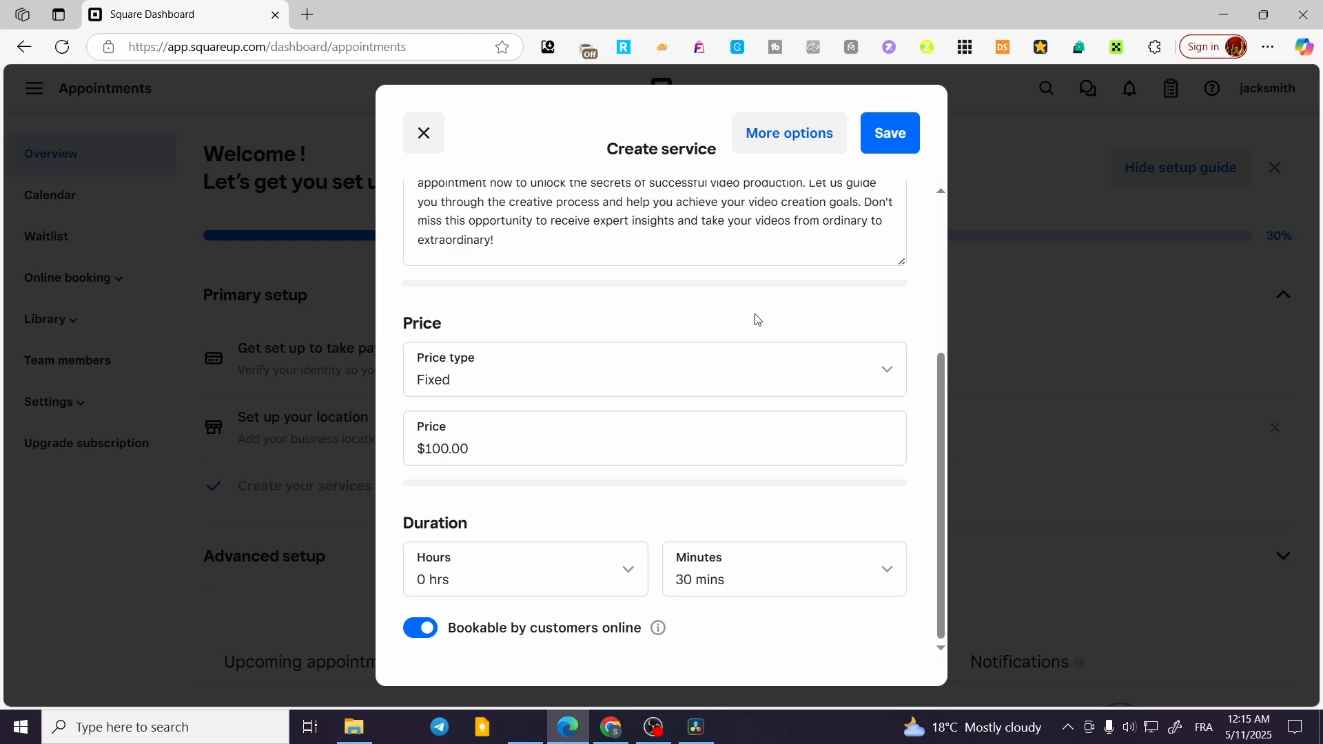
click(902, 138)
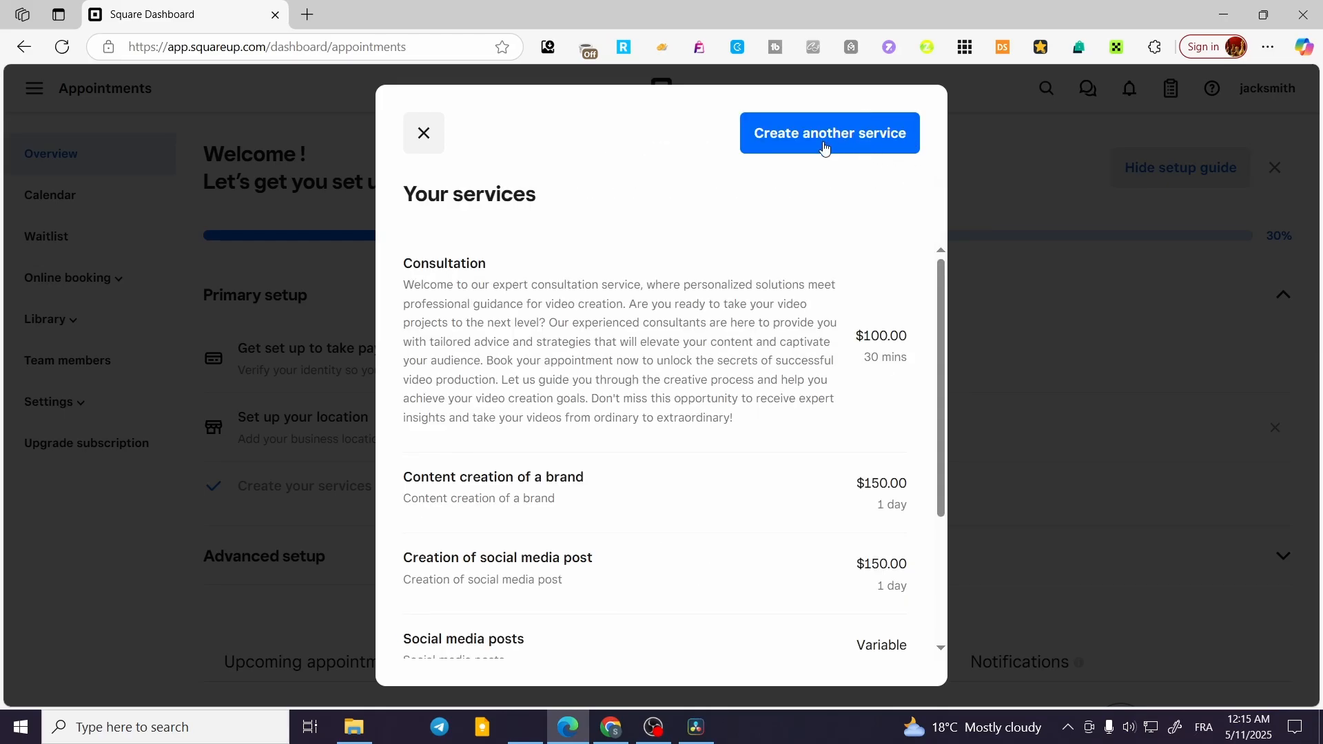
- Look through the list of saved services and close it
scroll(819, 534, down, 3)
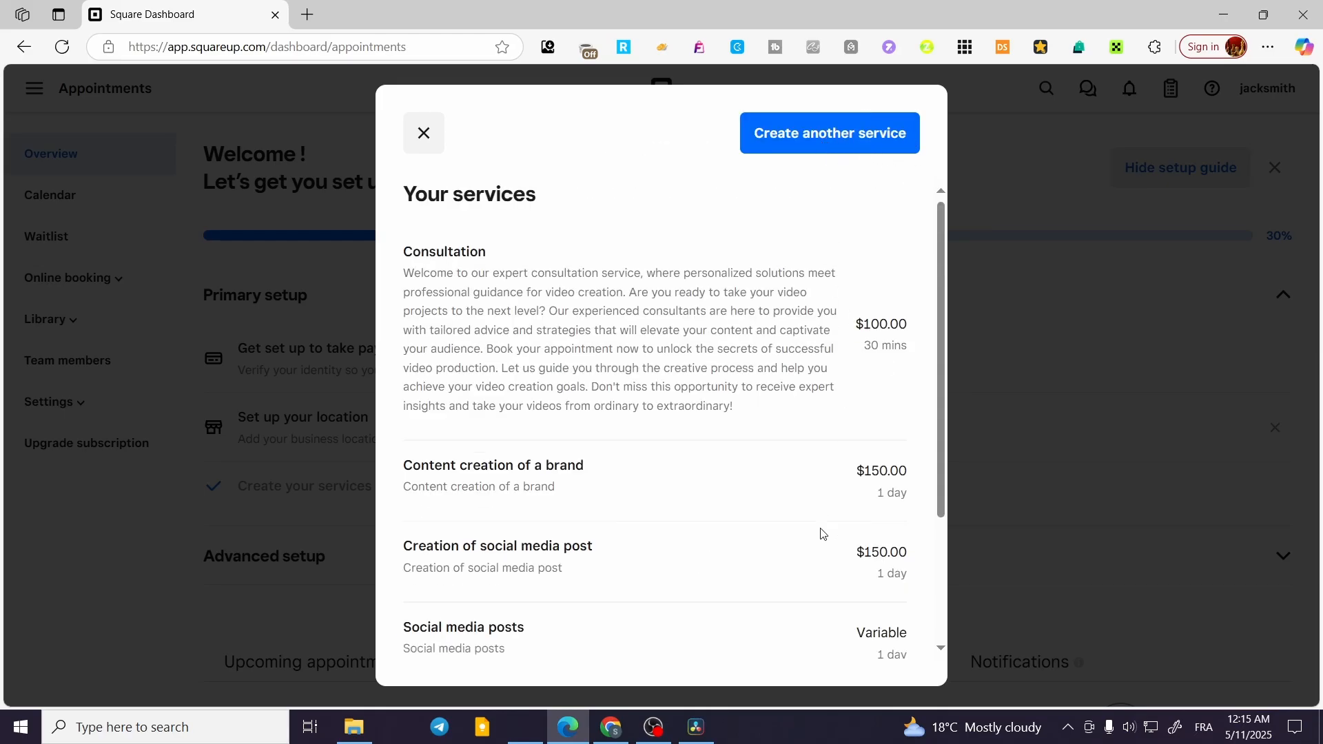
scroll(736, 501, up, 2)
scroll(736, 500, up, 2)
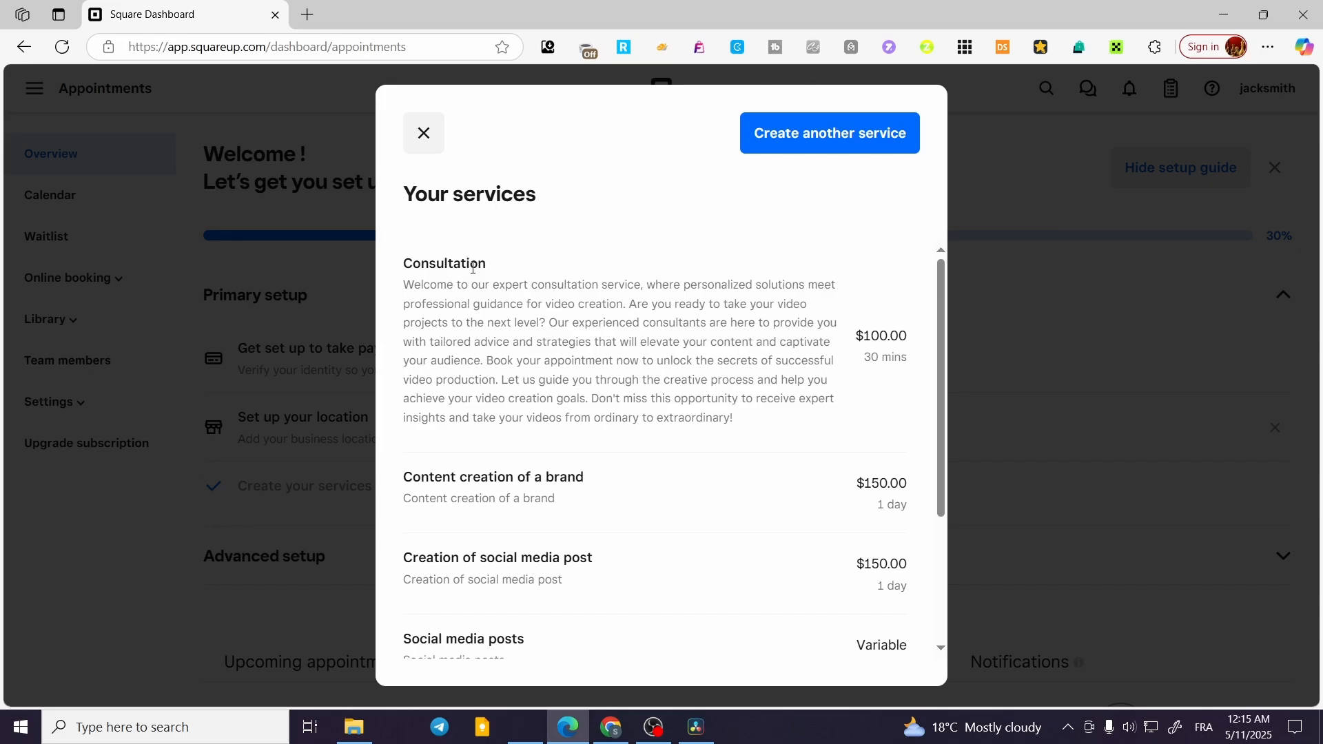
click(426, 136)
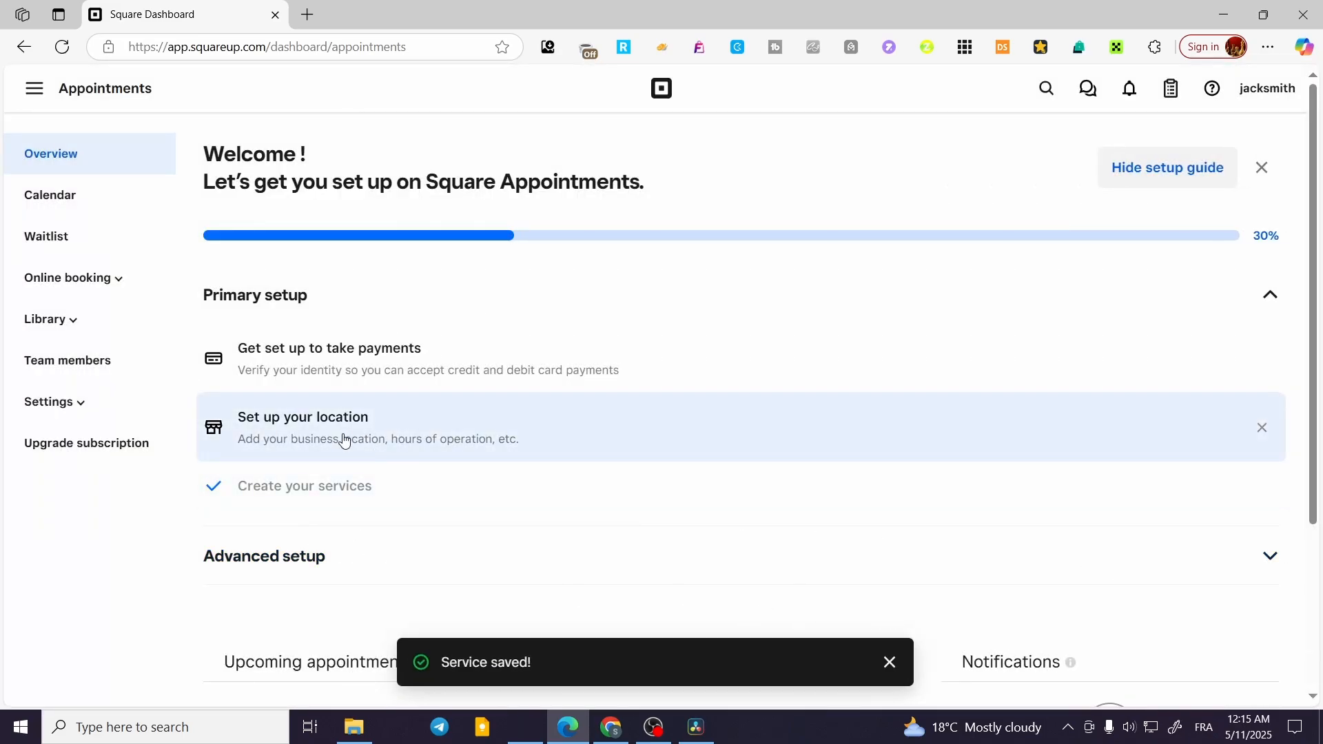
- Open the location setup and examine its business name, nickname and location type
click(342, 437)
click(483, 418)
click(474, 334)
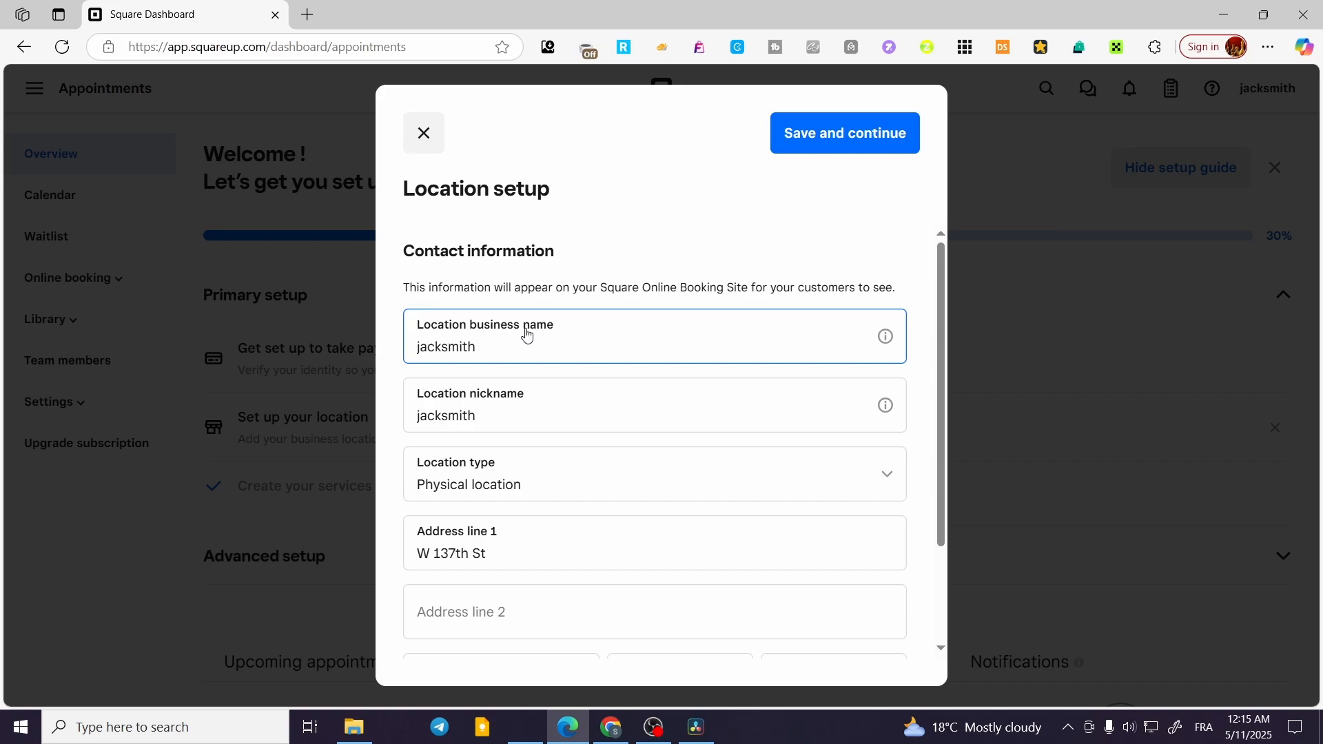
click(453, 403)
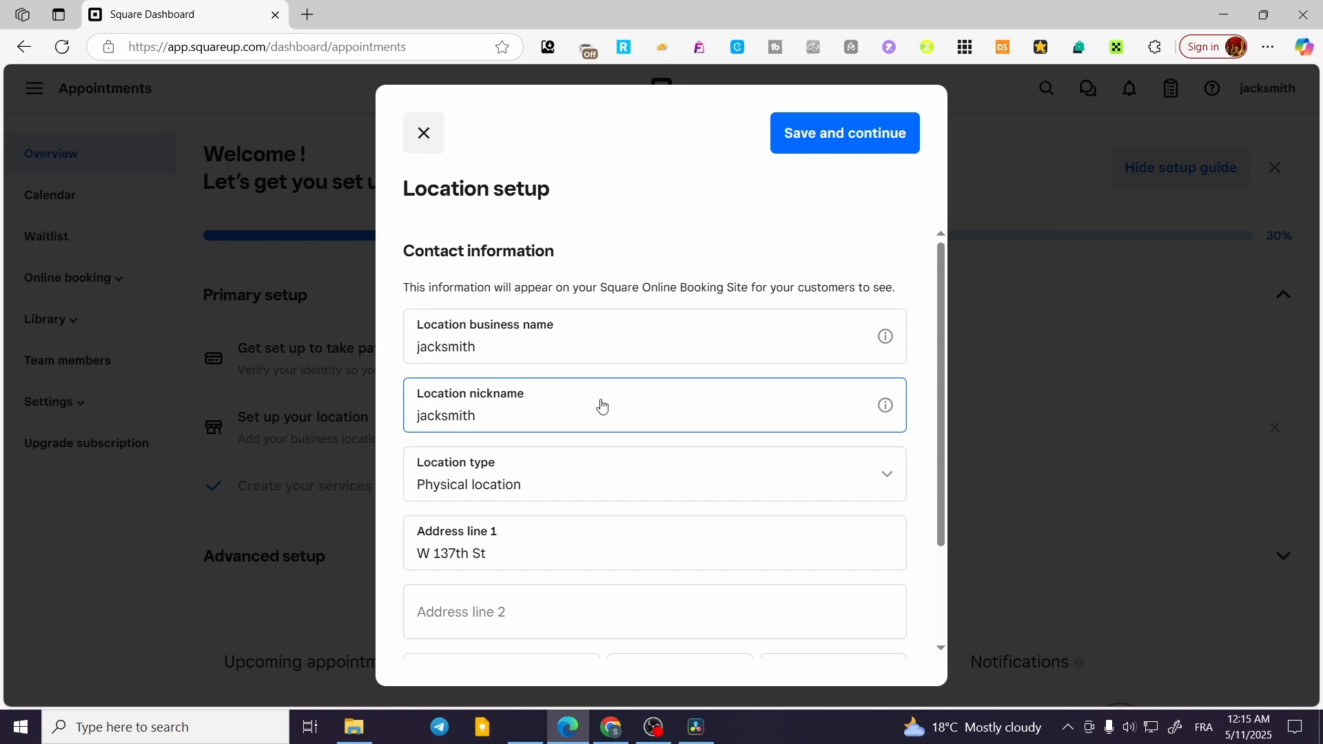
scroll(602, 406, down, 1)
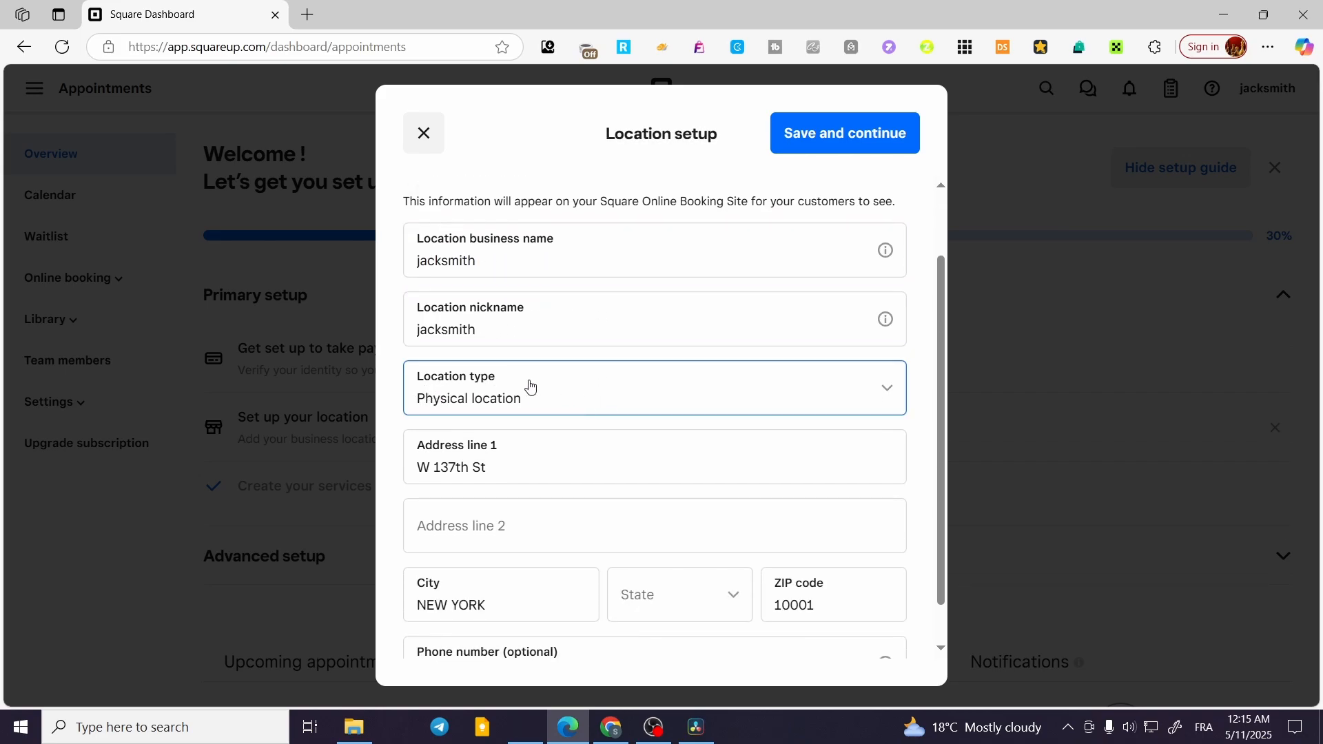
- Switch the location type to Mobile location and back to Physical location
click(625, 394)
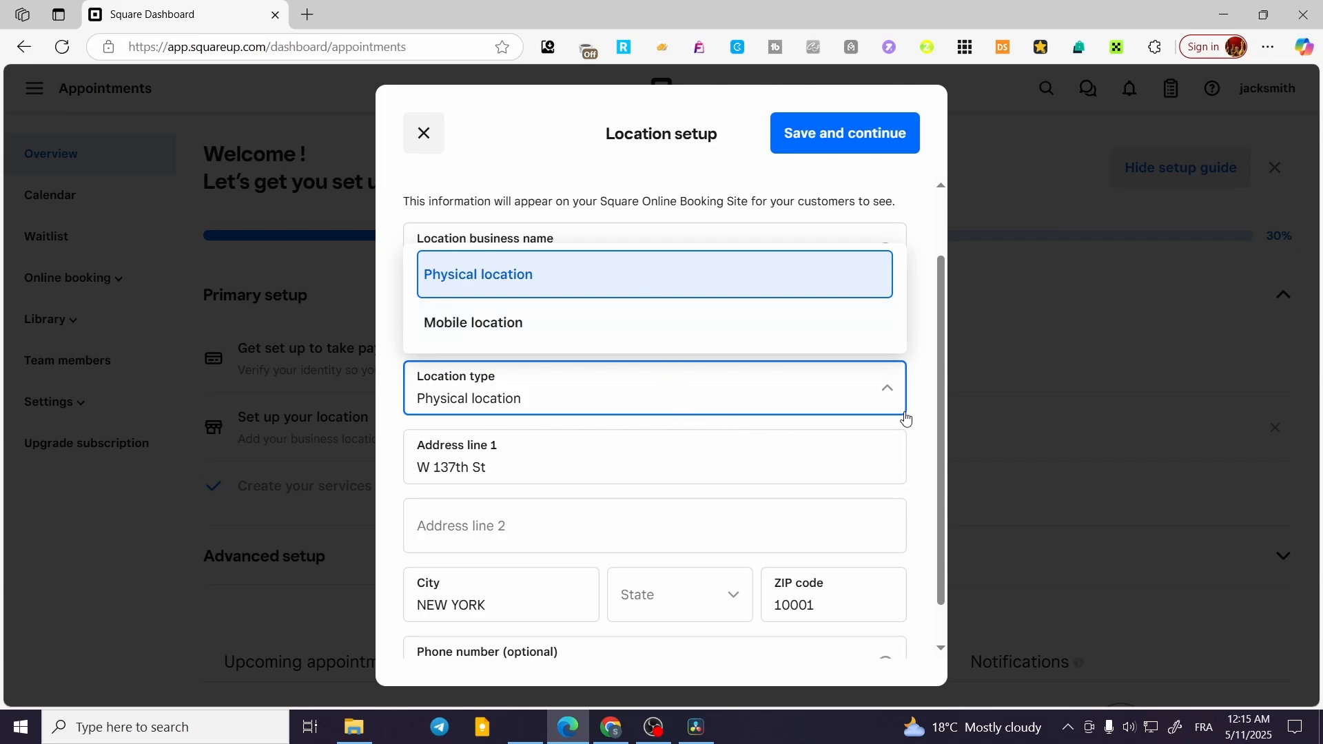
click(668, 341)
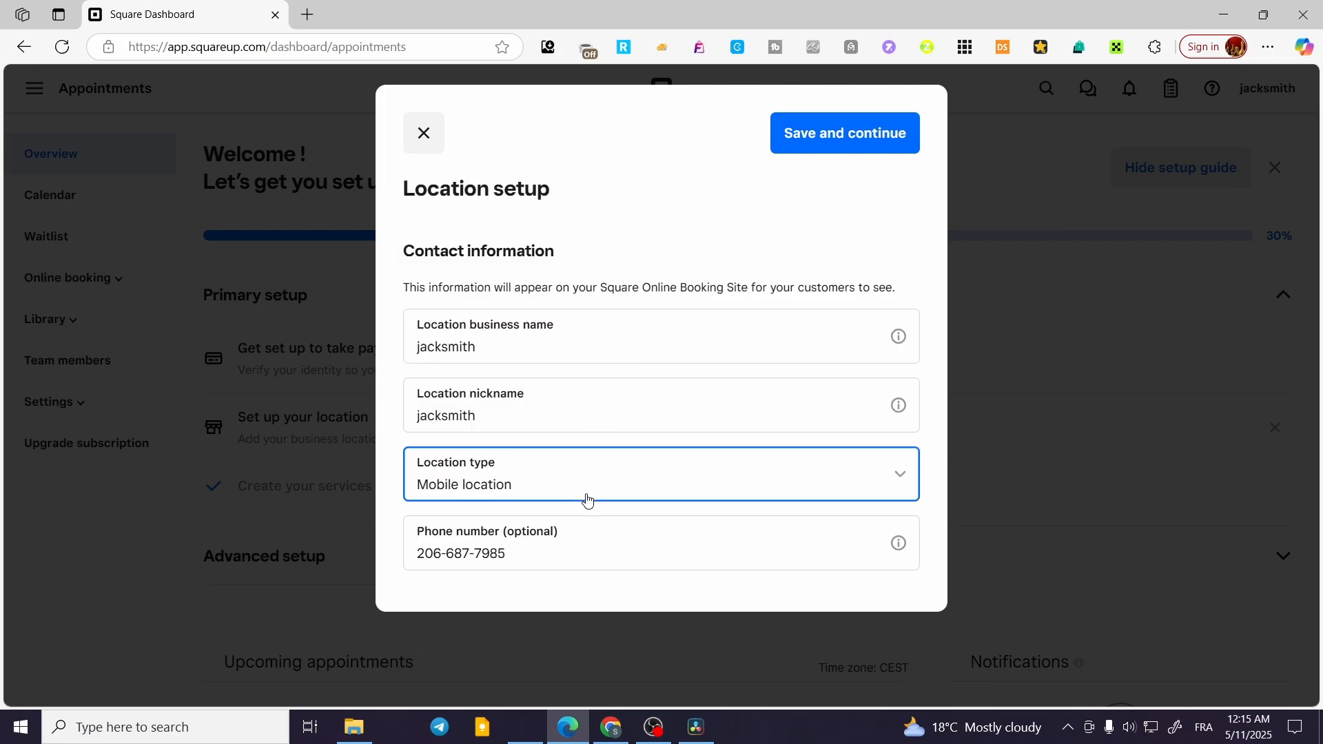
click(612, 557)
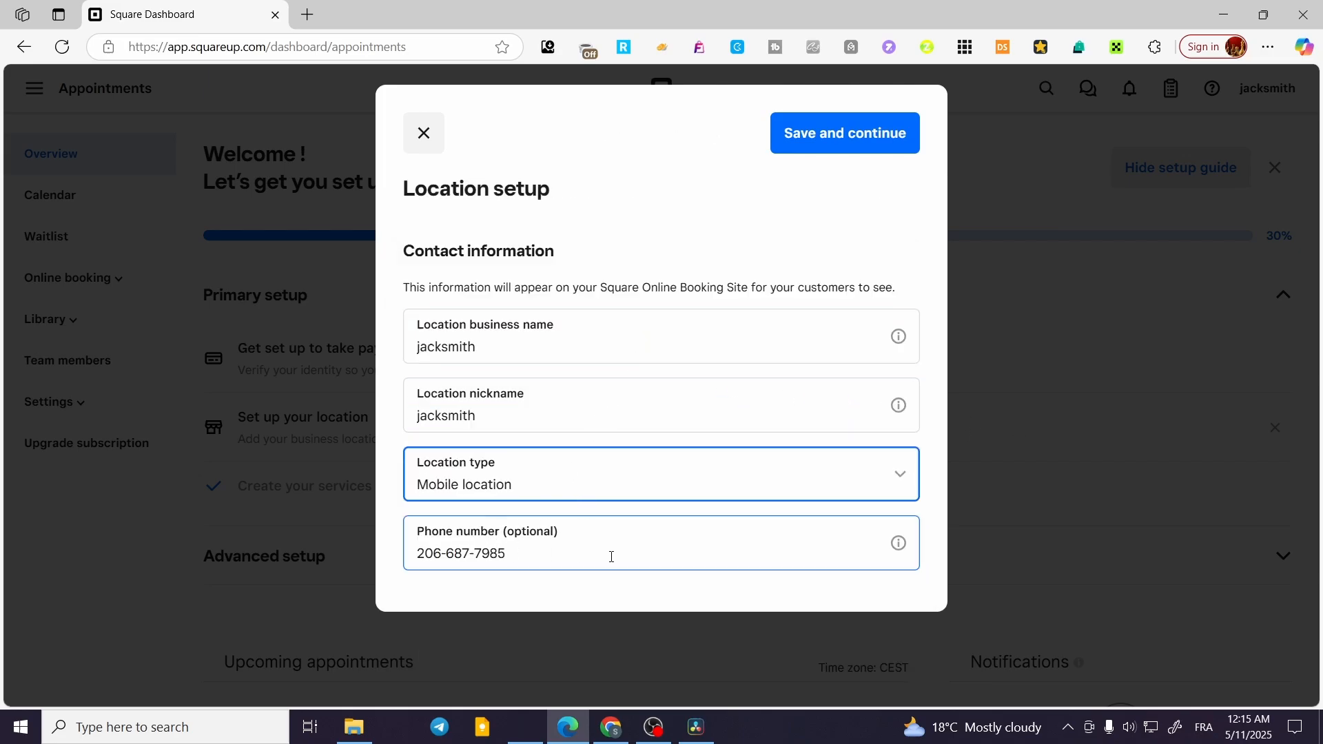
click(623, 475)
click(641, 365)
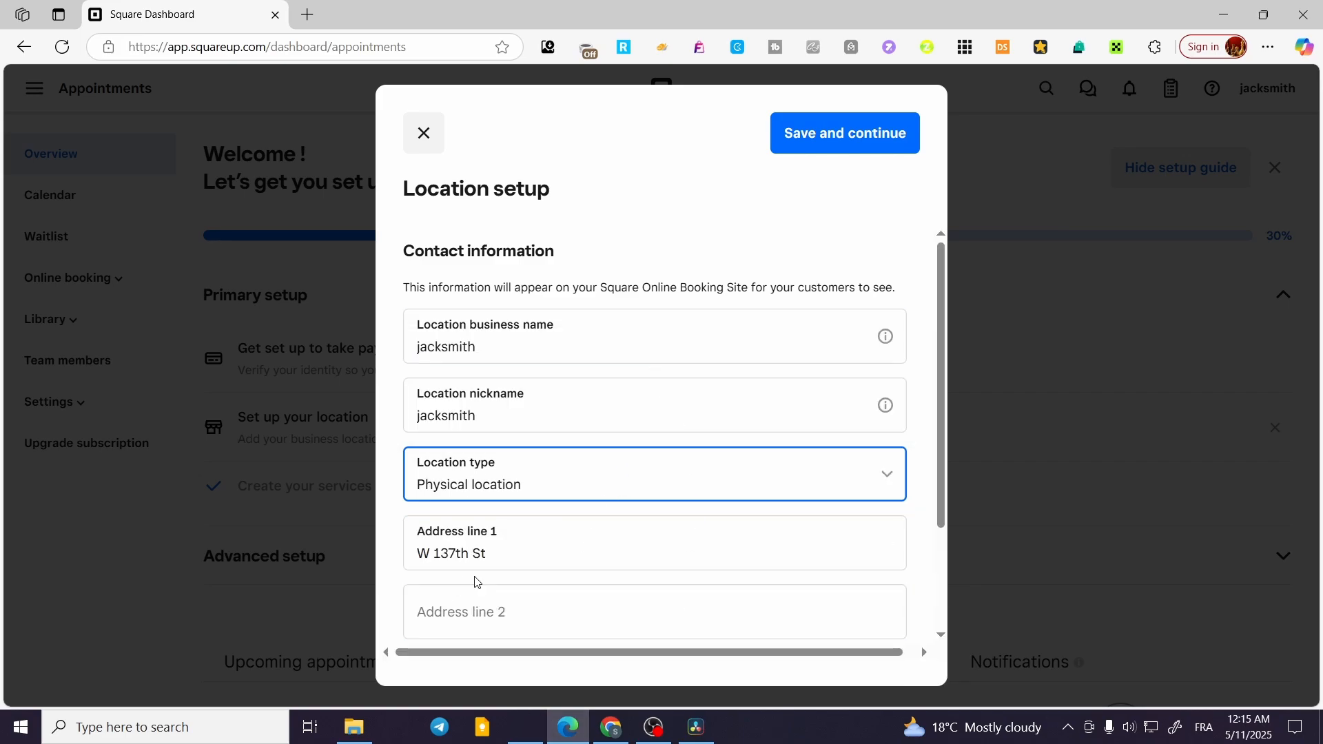
- Set the location's state to New York and continue the location setup to the business description page
scroll(511, 555, down, 3)
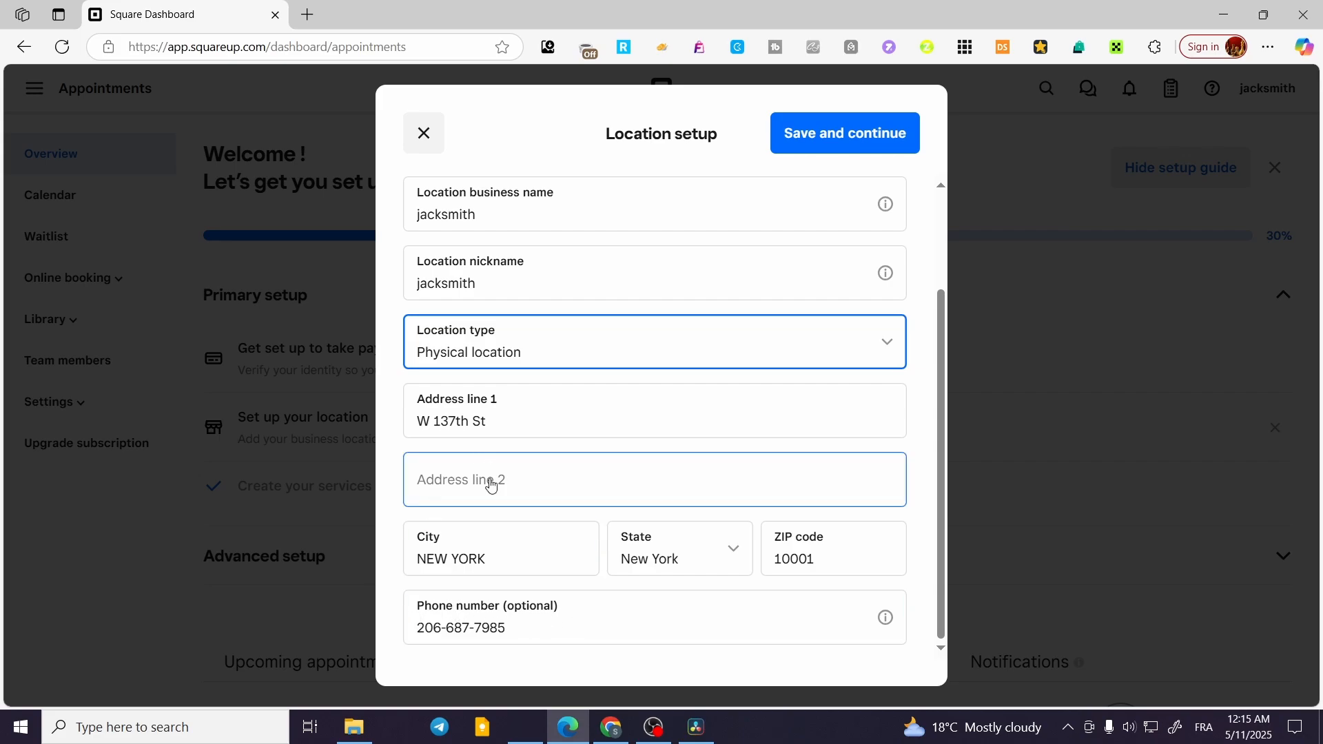
scroll(522, 505, up, 2)
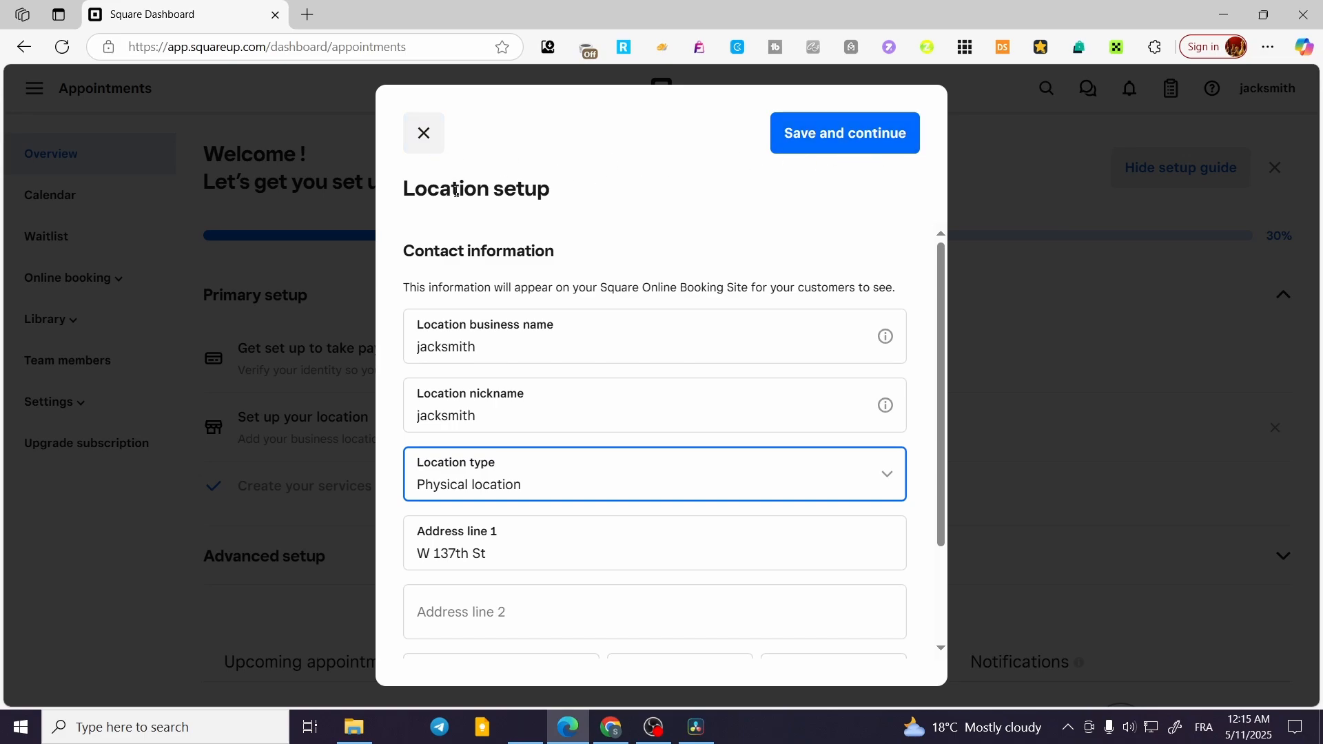
click(427, 136)
click(374, 433)
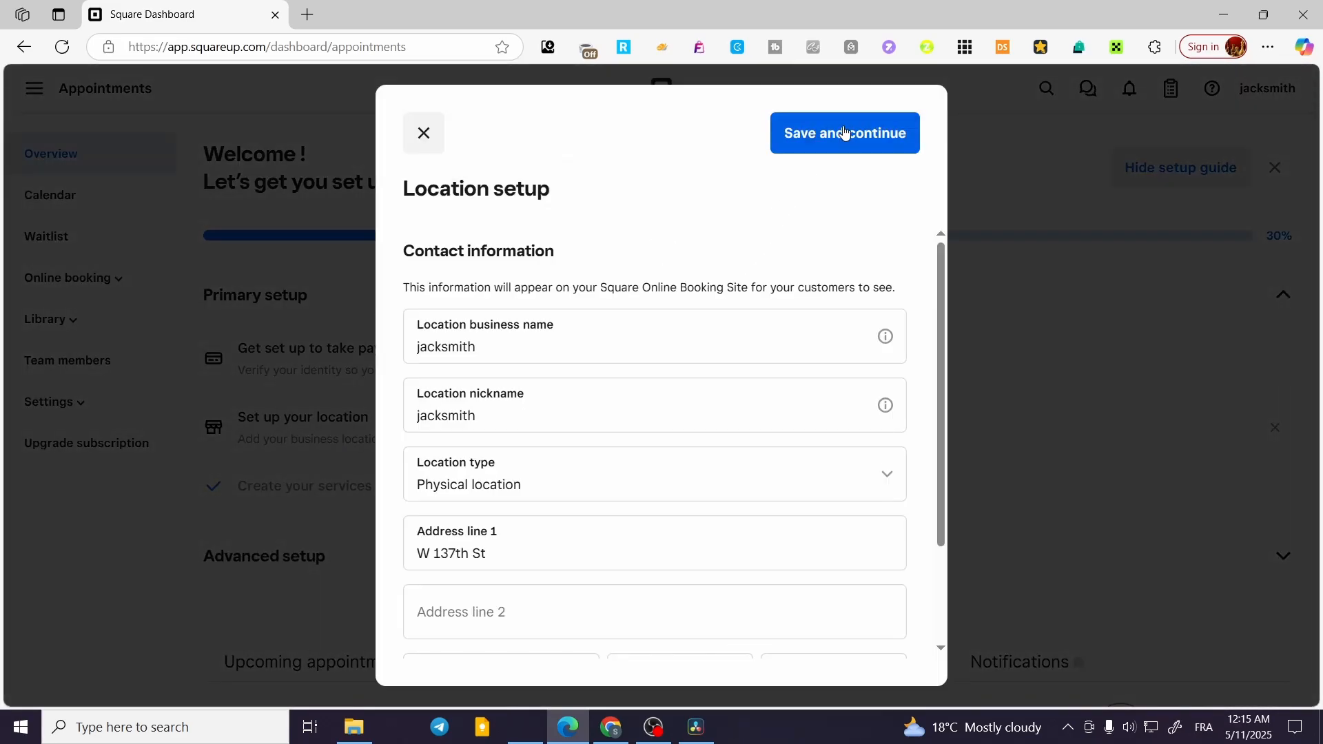
click(817, 147)
click(817, 147)
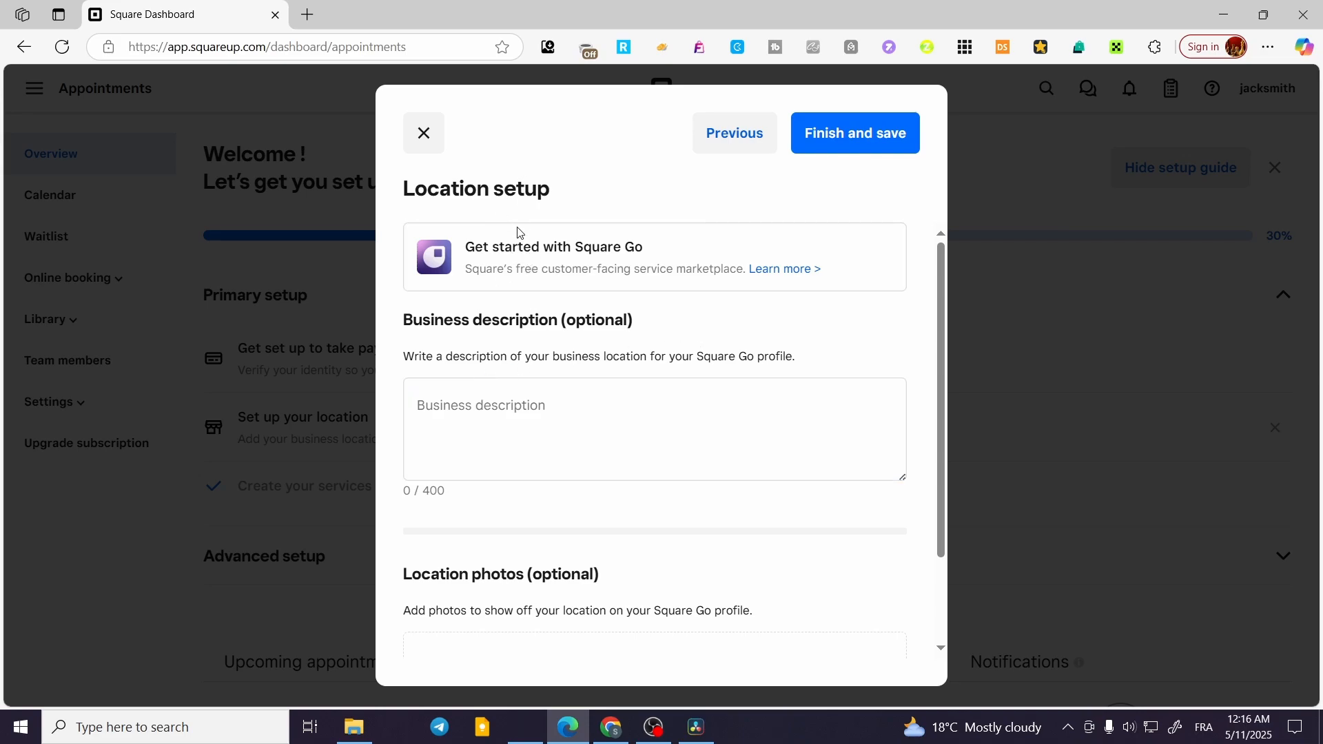
- Enter a business description starting with "Pricise and fas", finish and save the location setup, and close it
scroll(516, 365, down, 1)
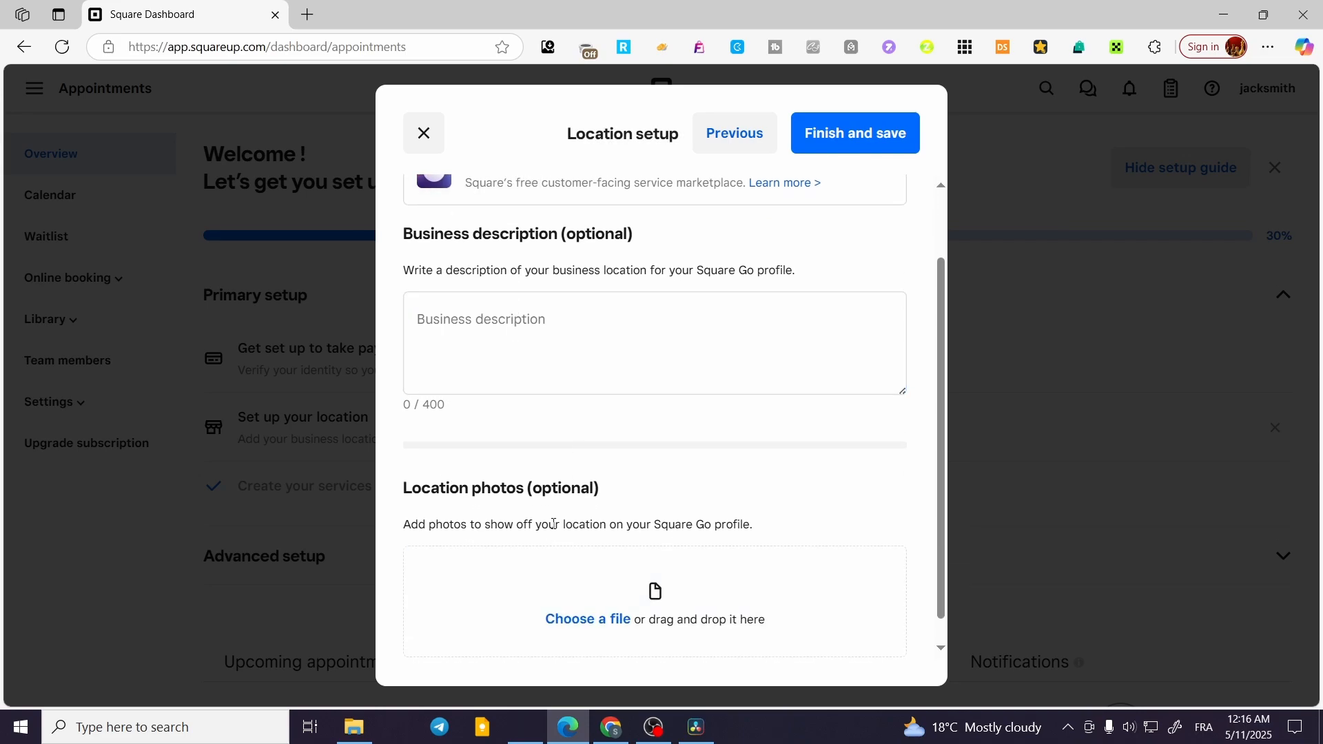
click(609, 374)
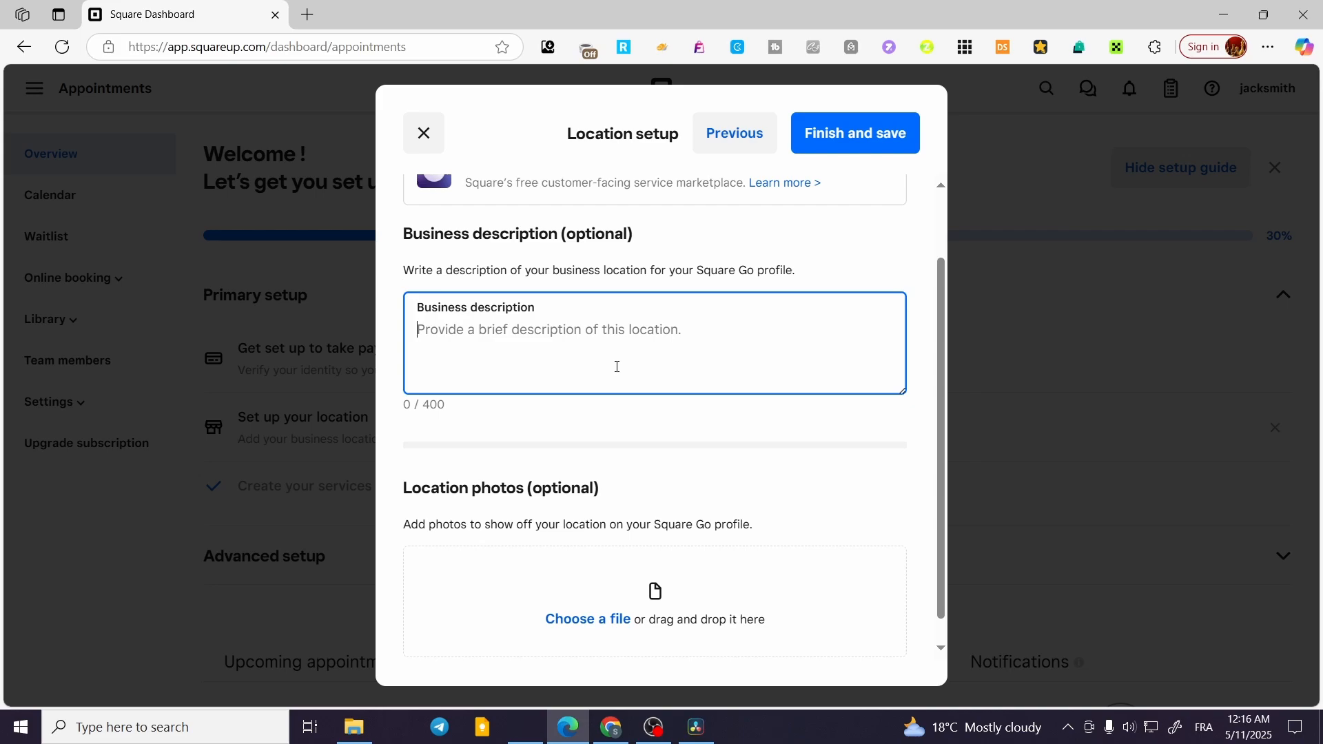
text(Pr)
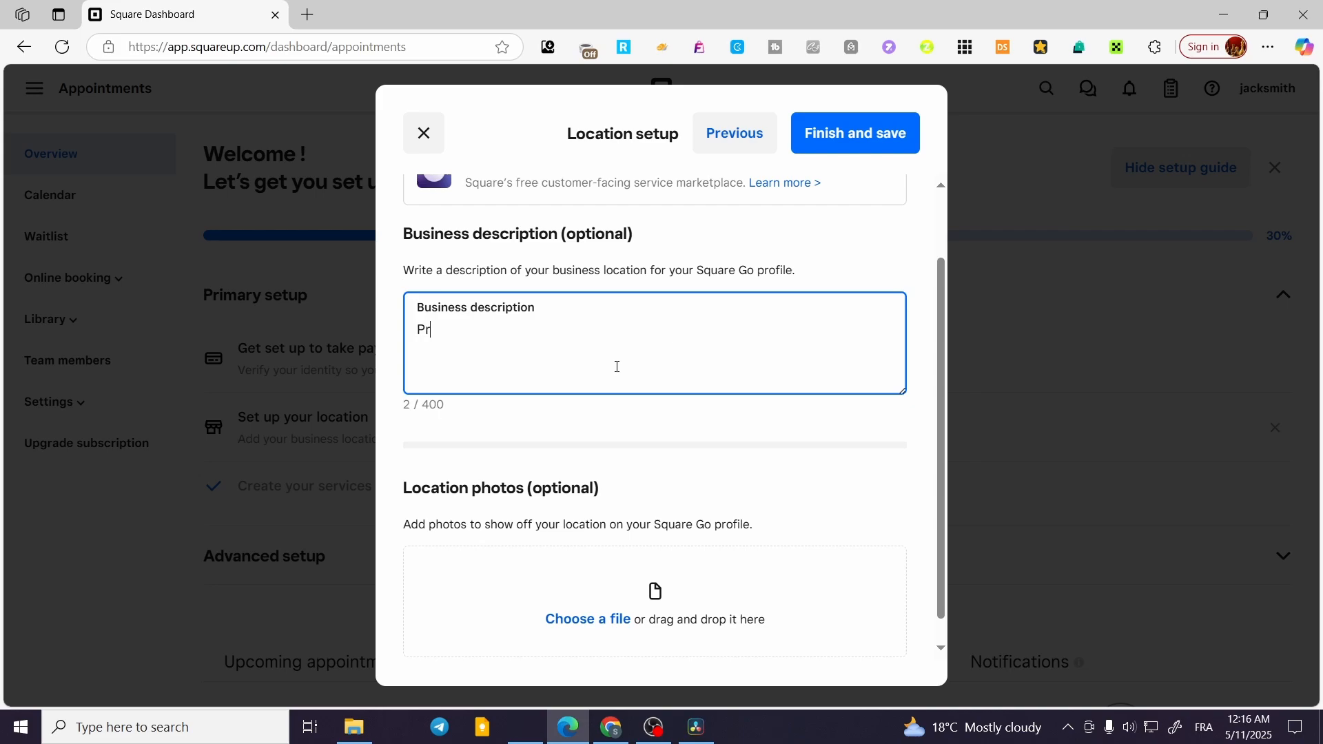
text(icise and fasrt)
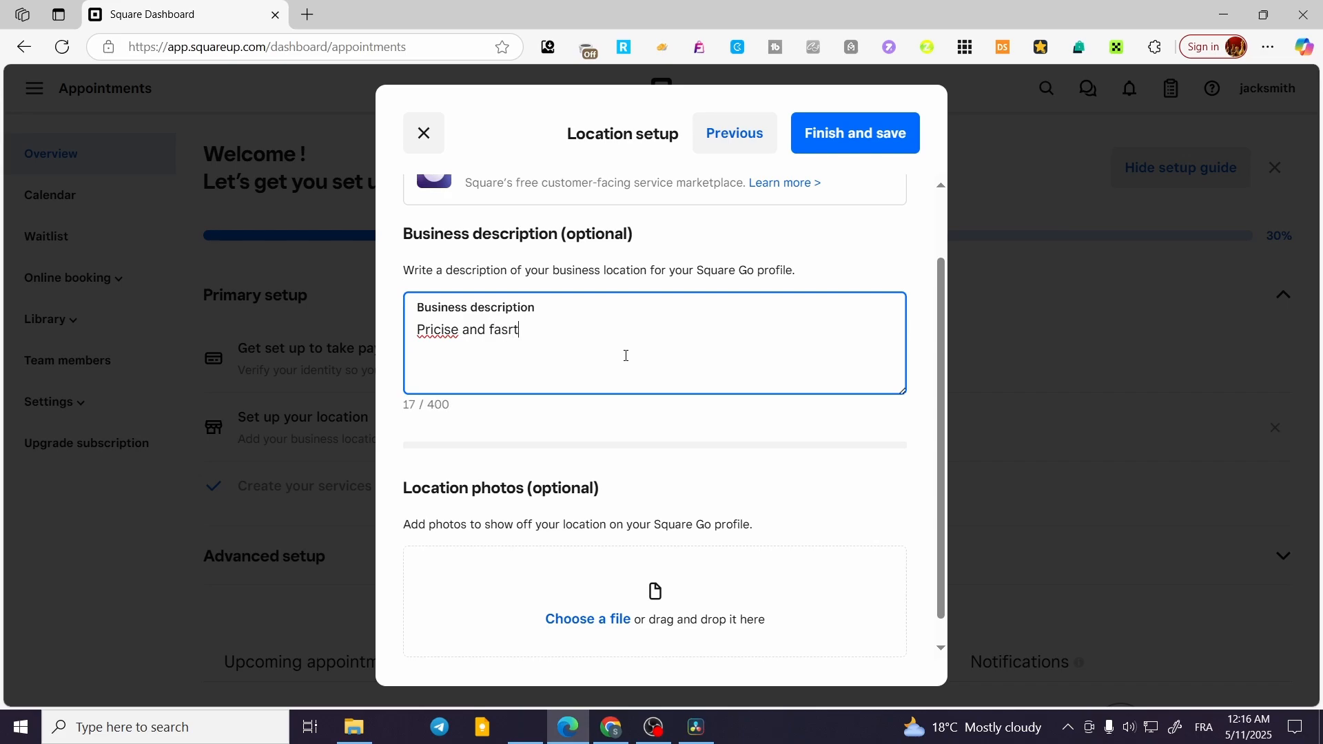
key(BackSpace)
click(857, 134)
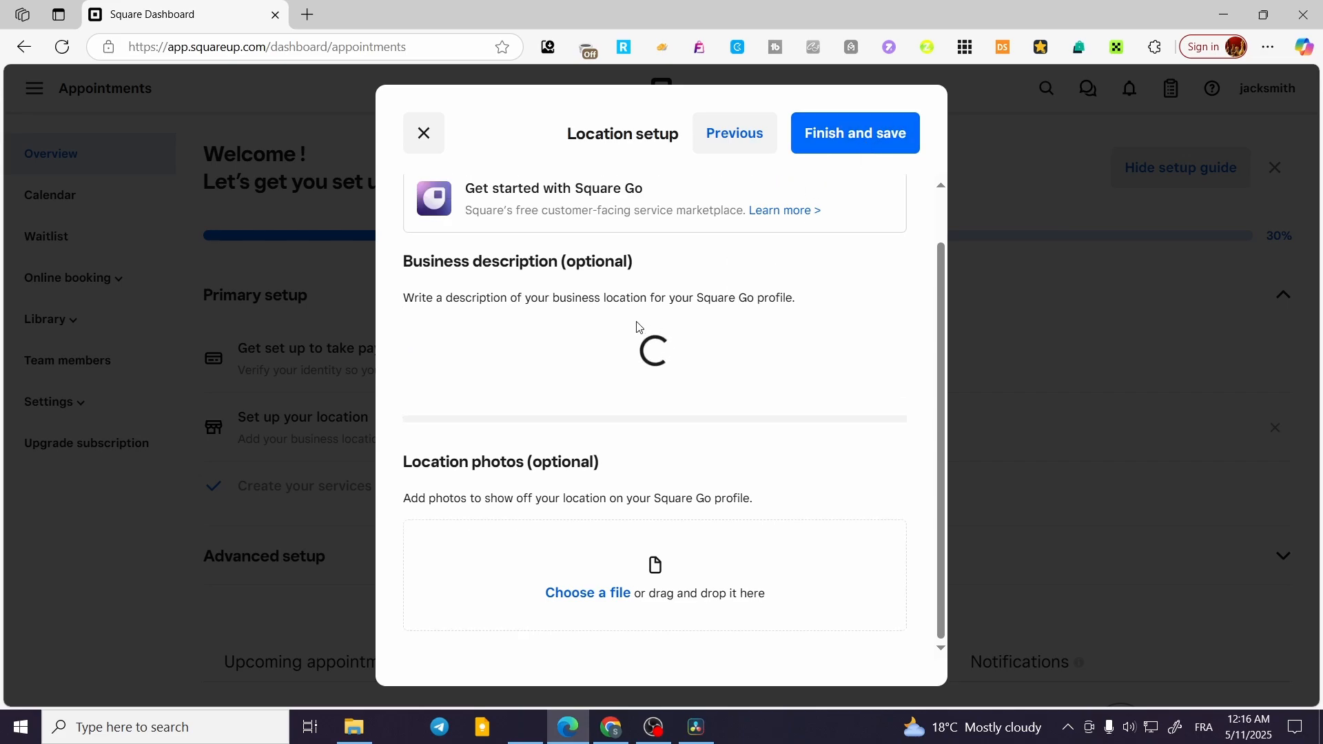
click(423, 141)
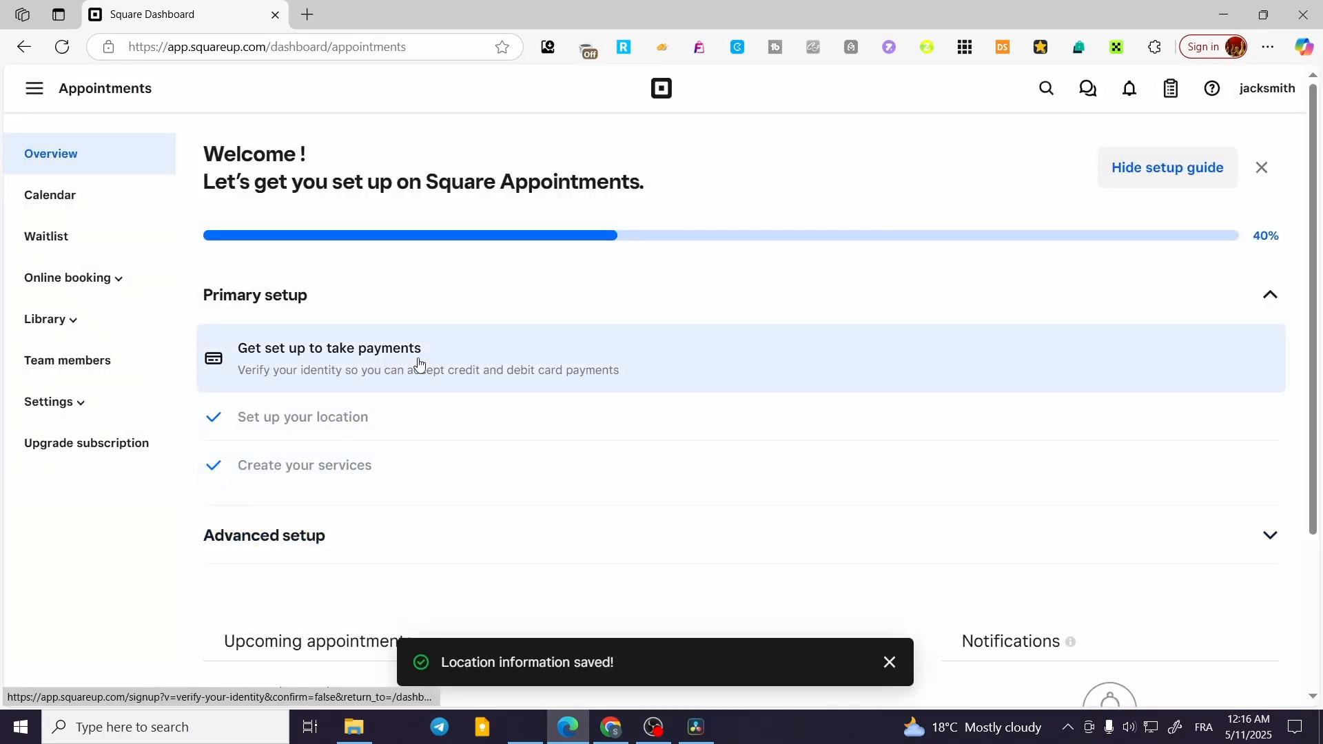
- Start the setup for taking payments and postpone the mobile phone verification until next time
click(434, 383)
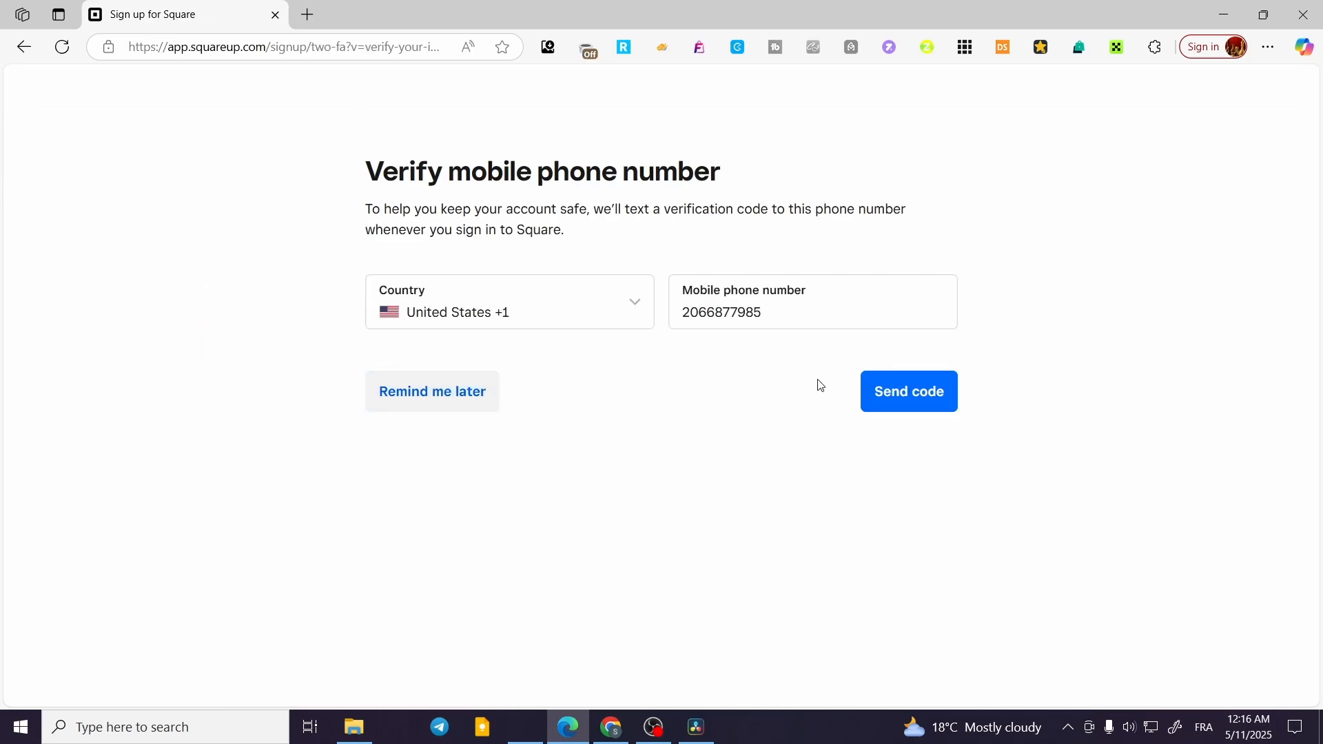
click(446, 403)
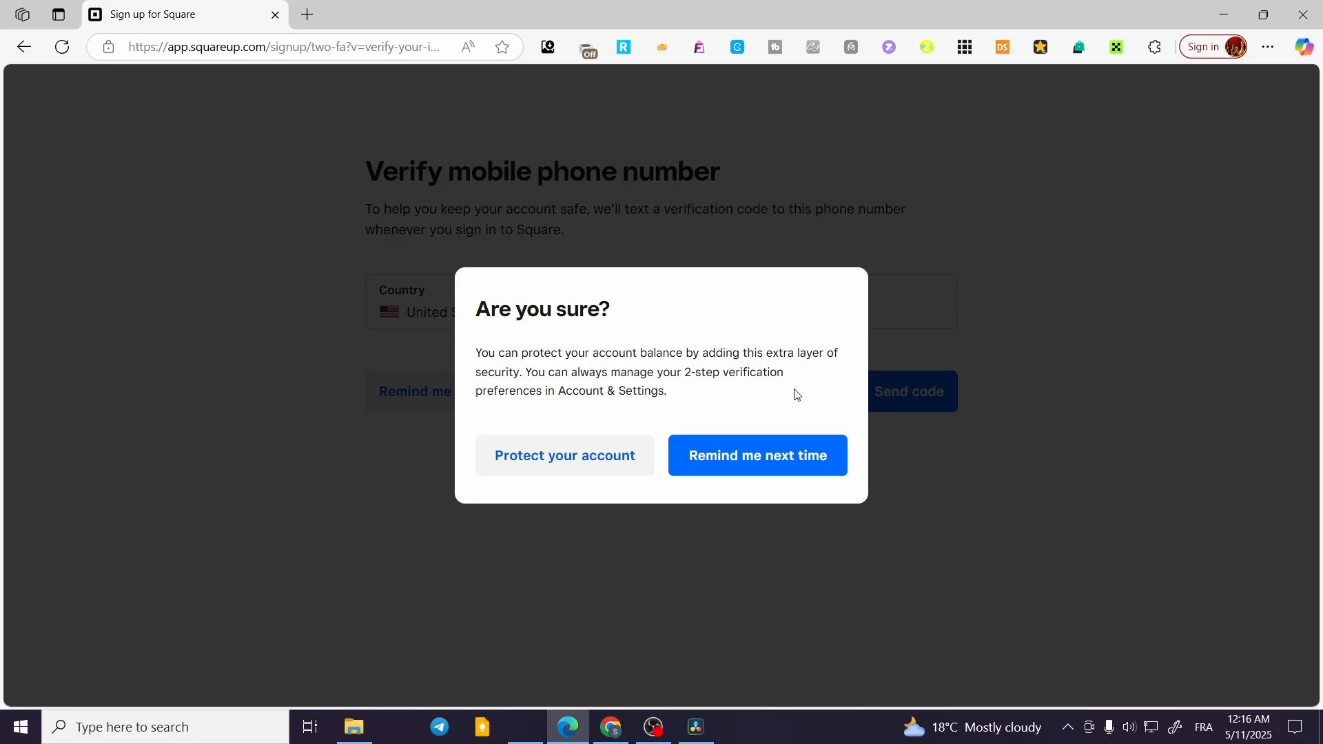
click(634, 456)
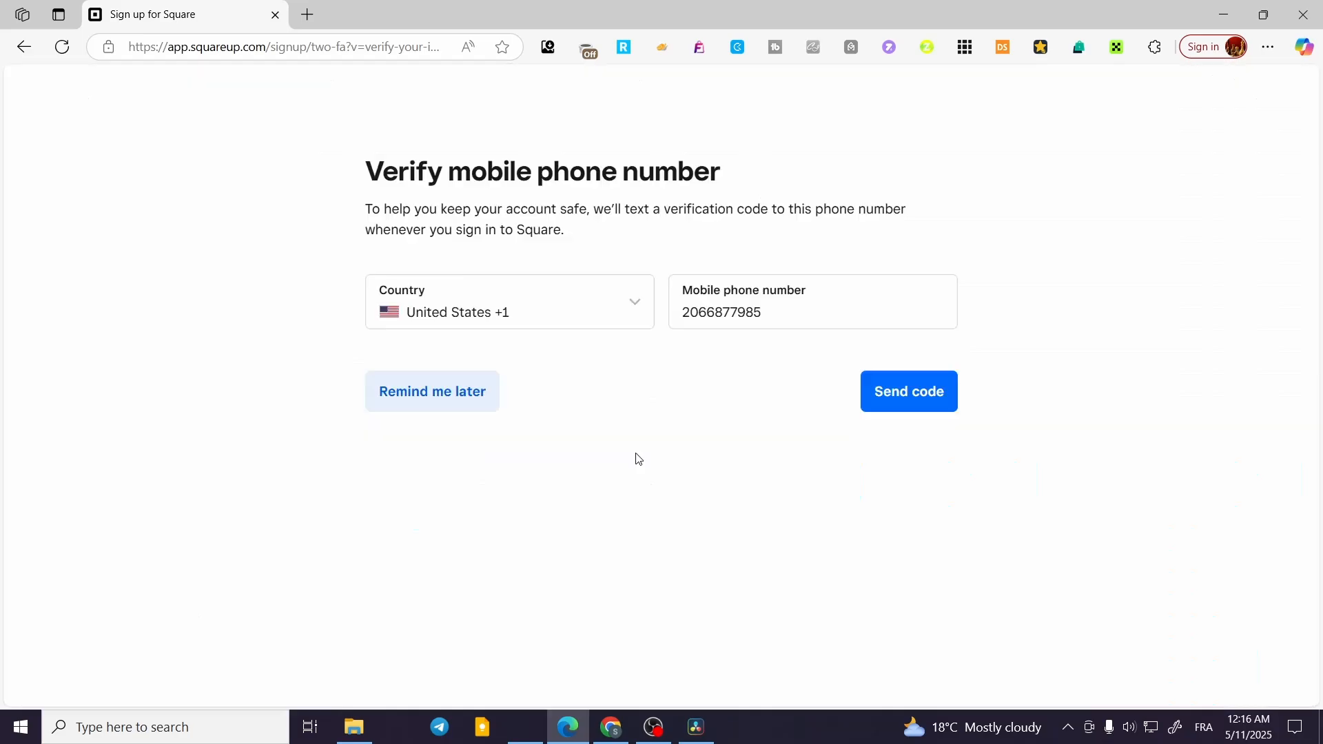
click(422, 402)
click(748, 446)
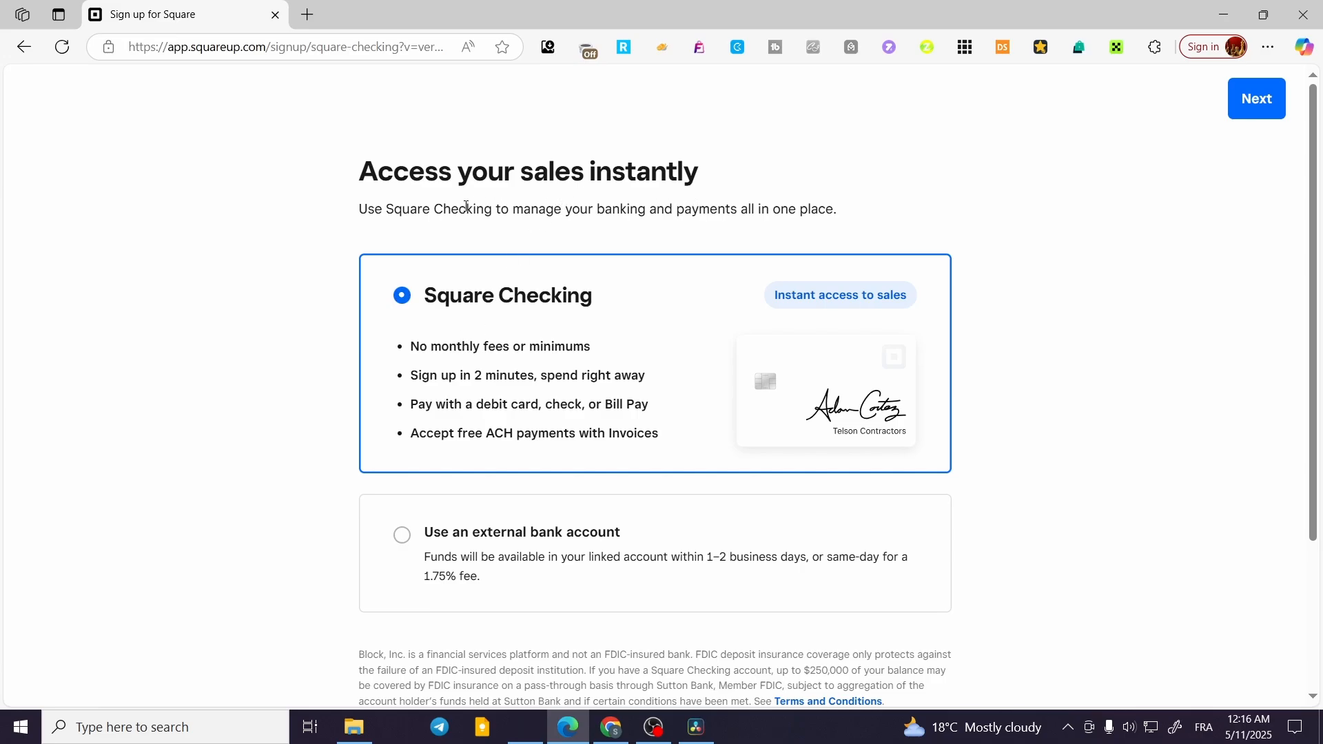
- Choose to receive sales funds through an external bank account
scroll(592, 308, down, 1)
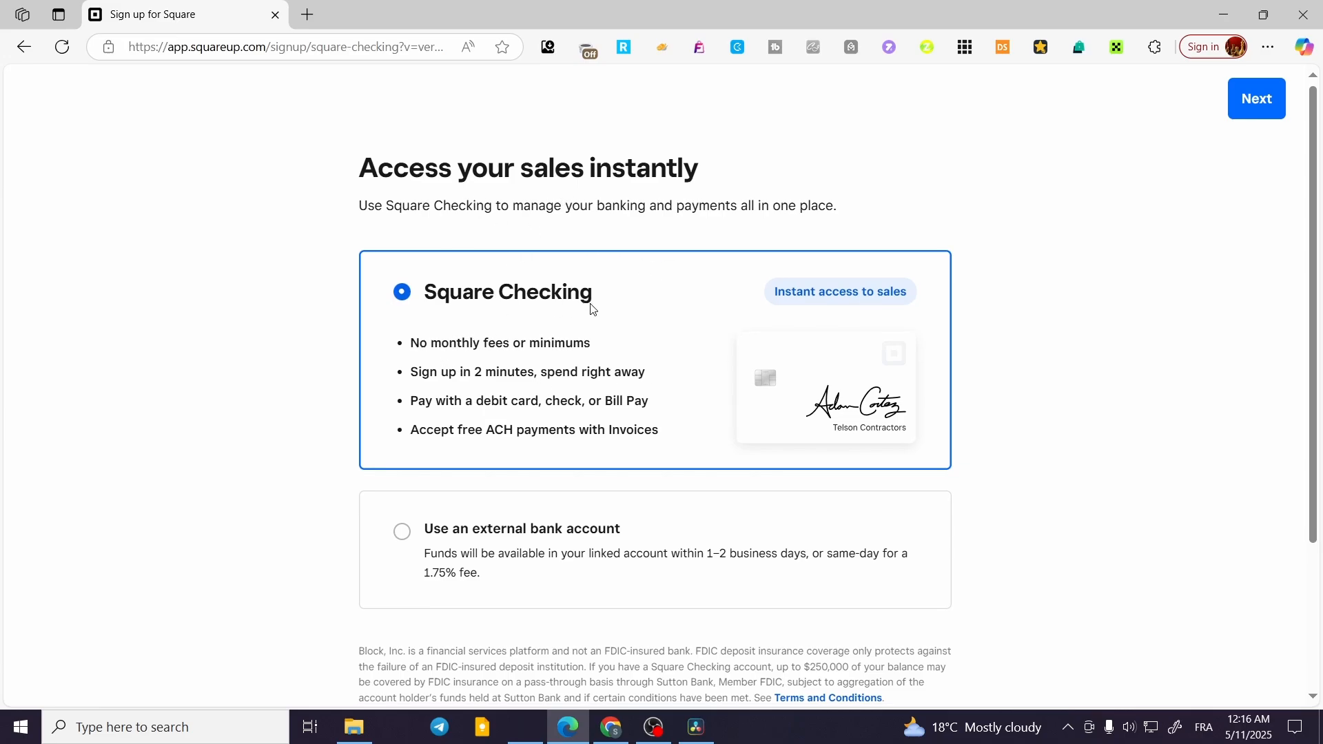
scroll(592, 308, down, 3)
click(460, 374)
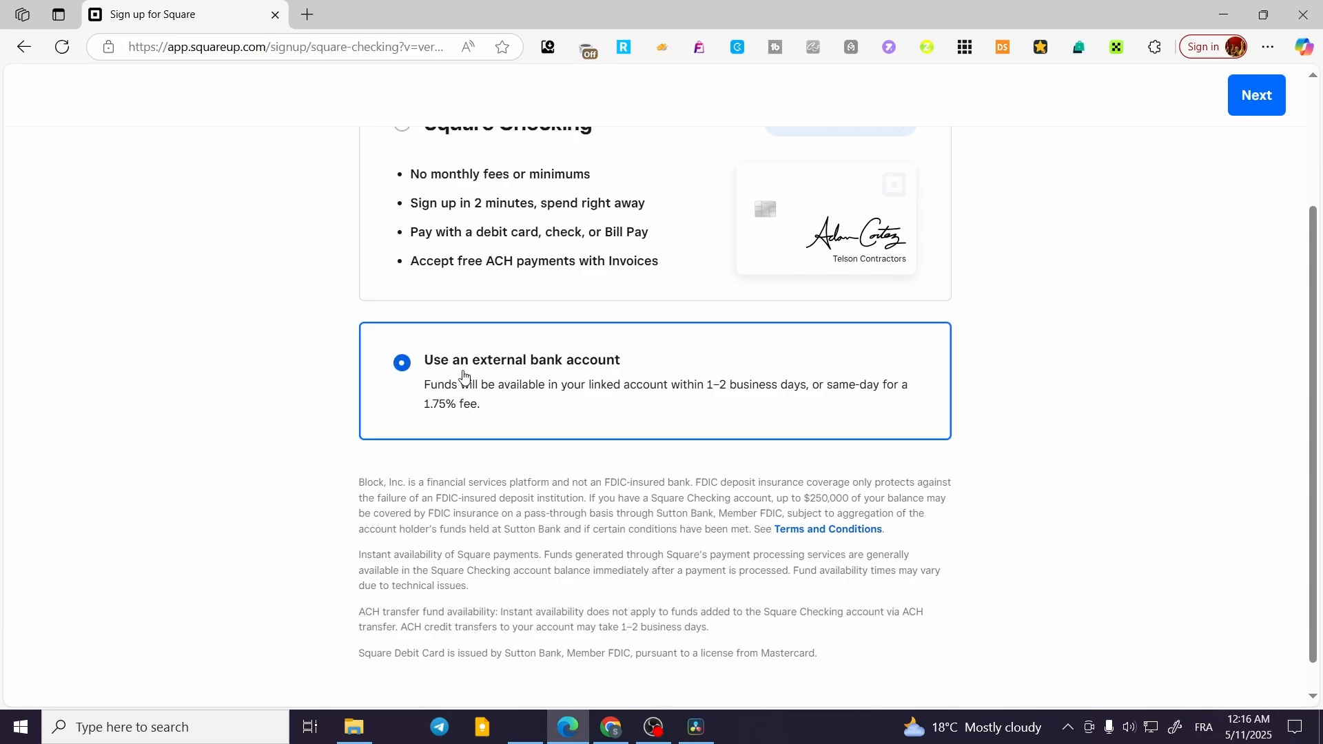
- Continue with the external bank account to the personal information form and examine the identity details it requires
scroll(544, 355, up, 3)
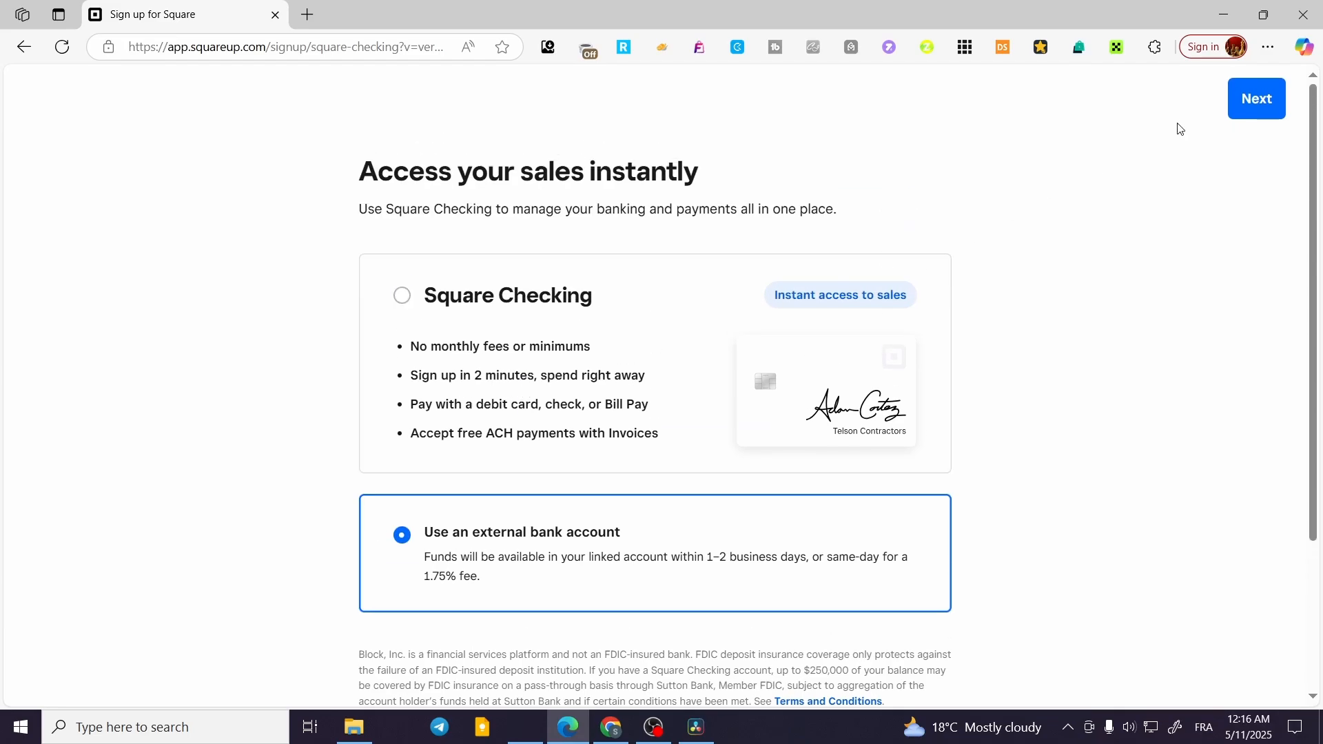
click(1257, 97)
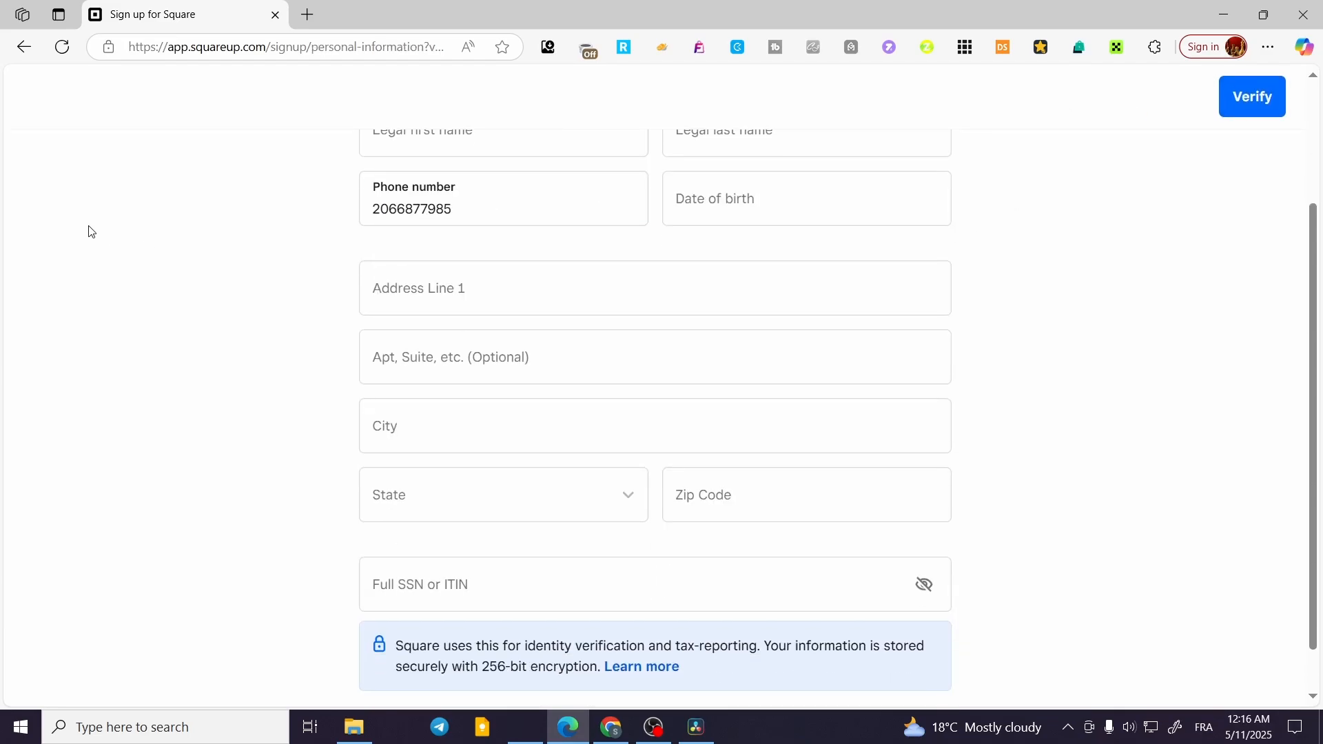
click(452, 527)
scroll(454, 524, up, 4)
scroll(502, 493, down, 4)
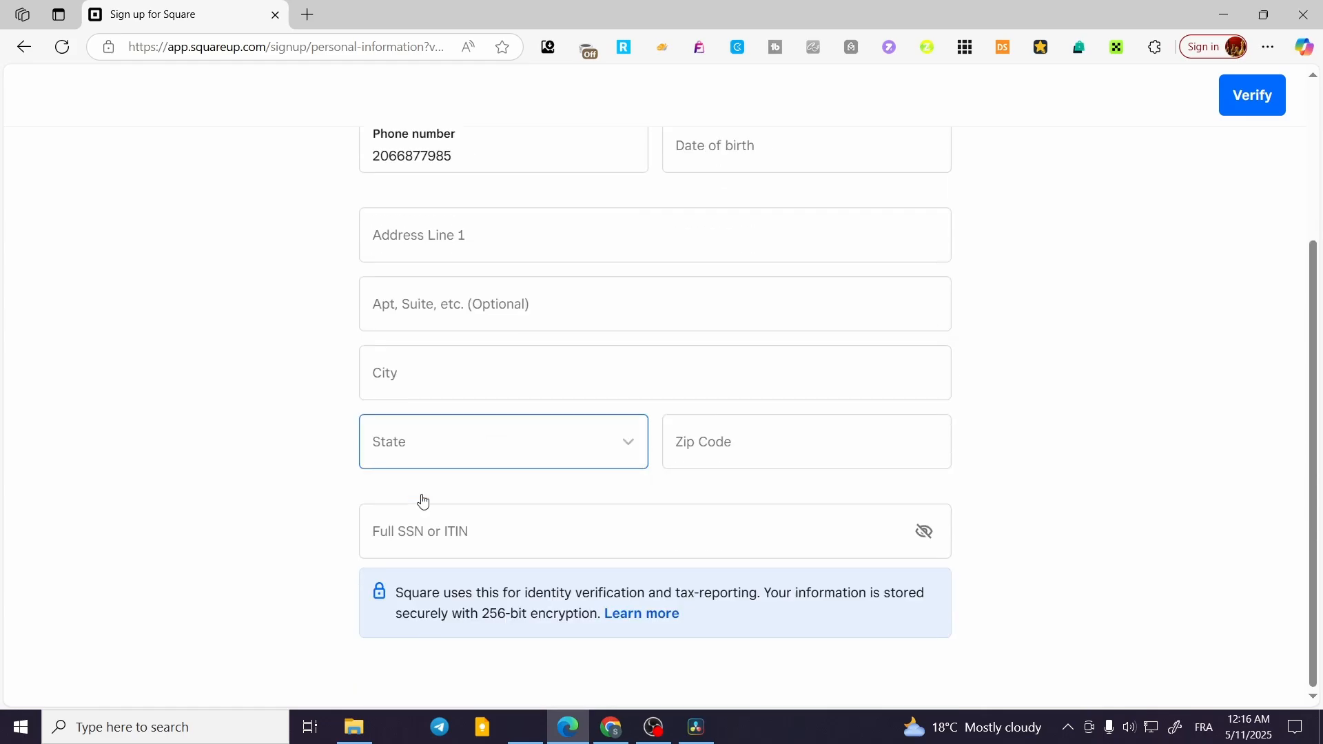
click(356, 563)
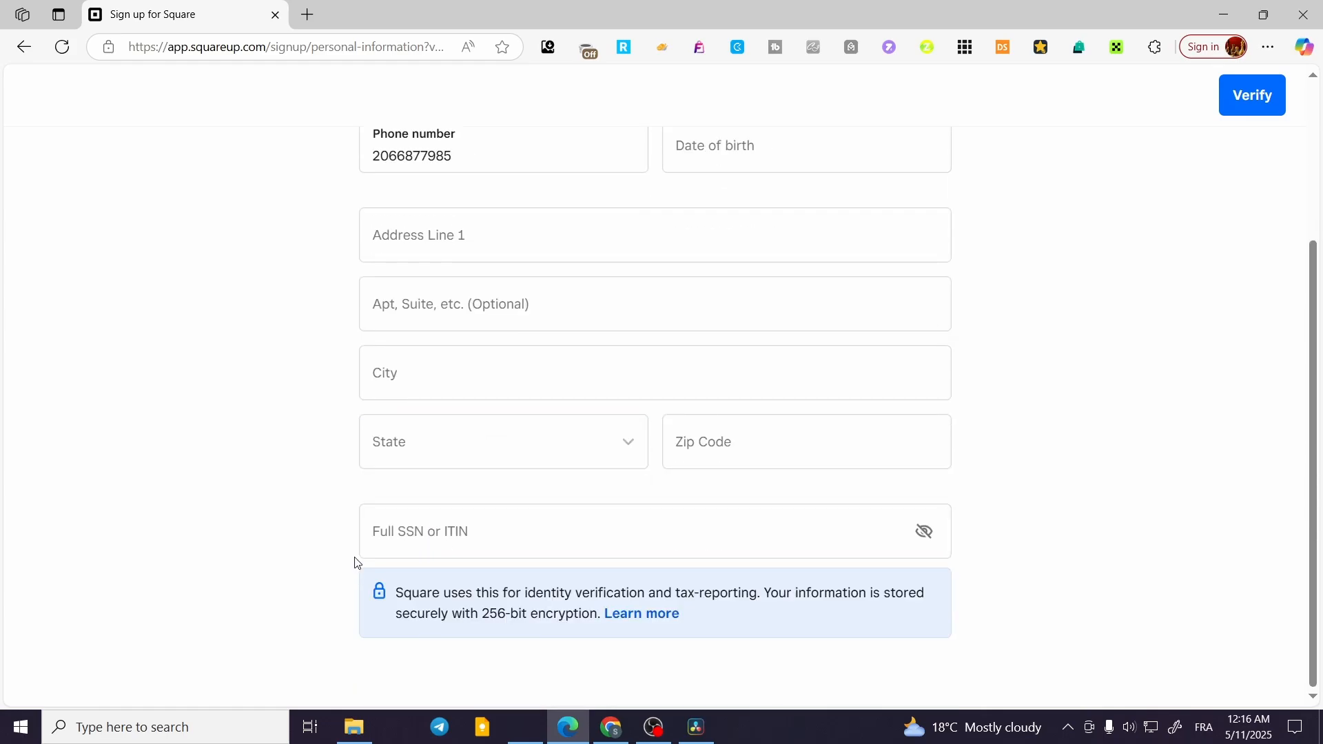
- Leave the payments setup unfinished, return to the Appointments dashboard, and view the weekly calendar for May 11 – May 17
click(27, 49)
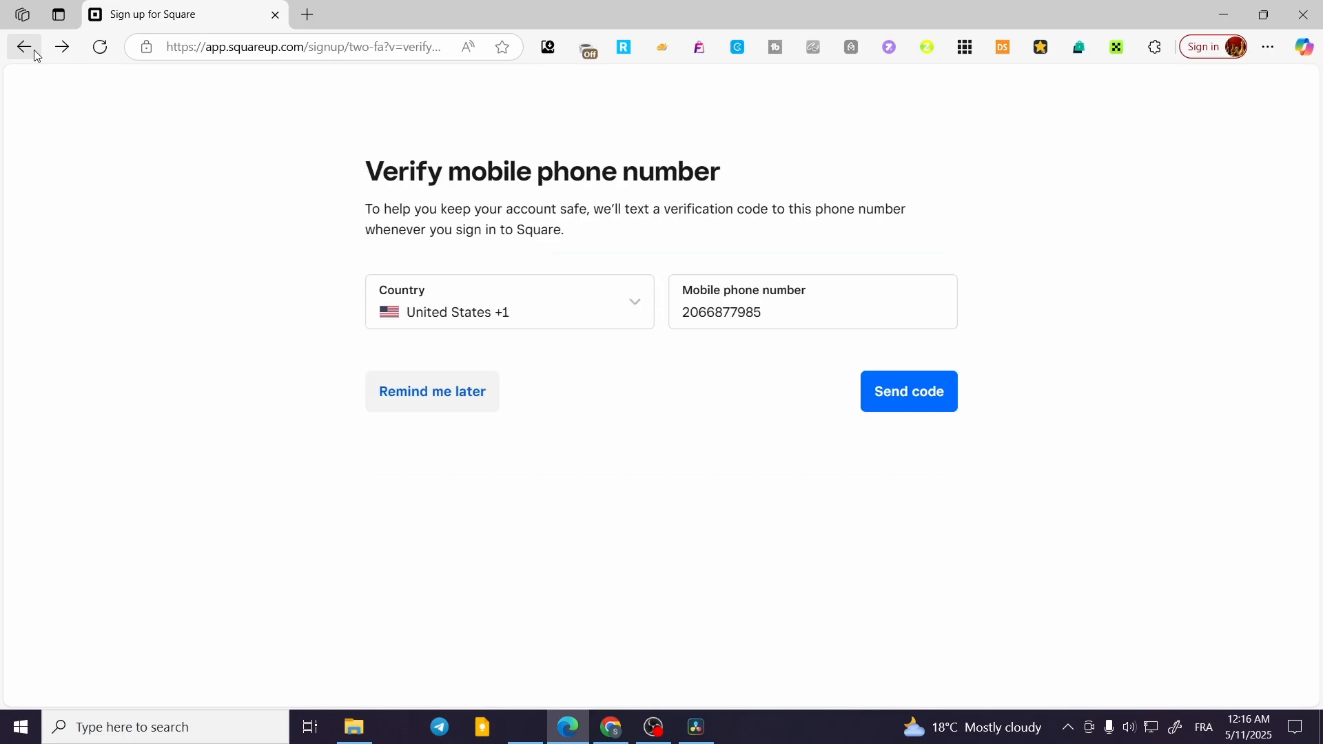
click(29, 50)
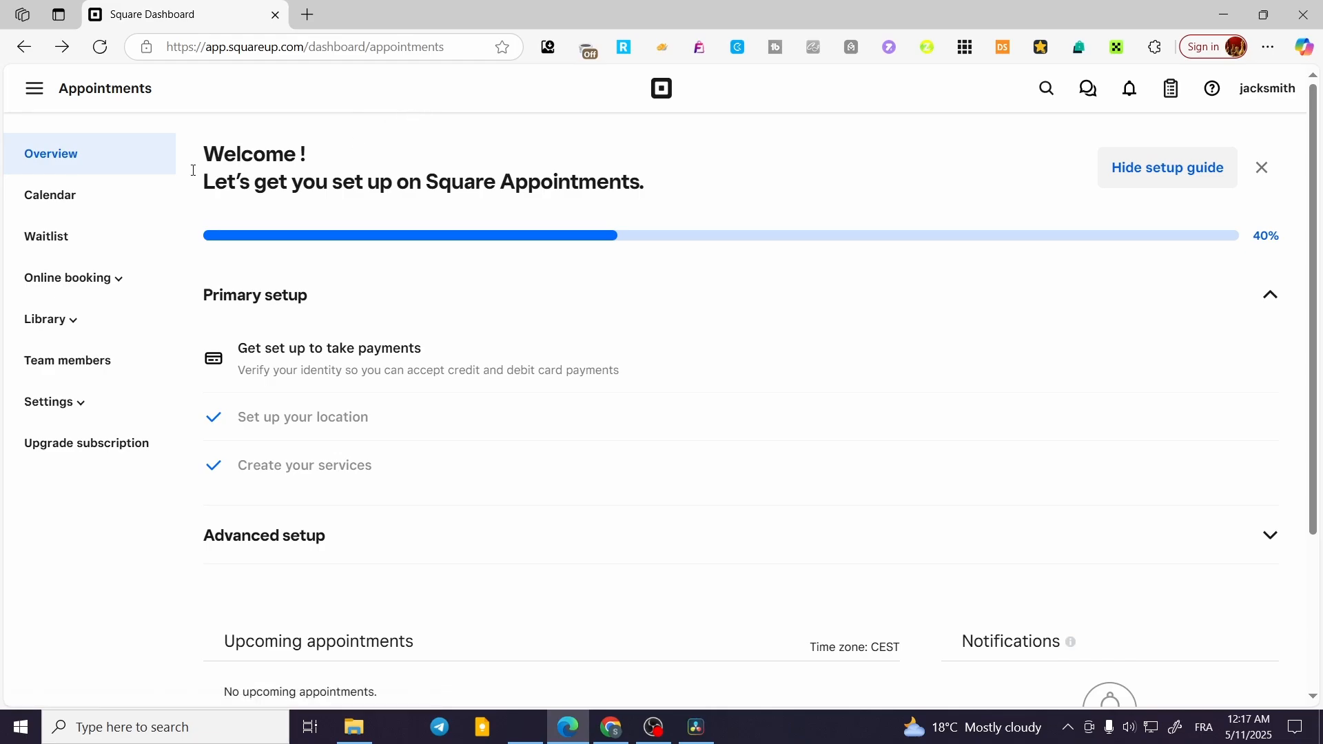
click(35, 205)
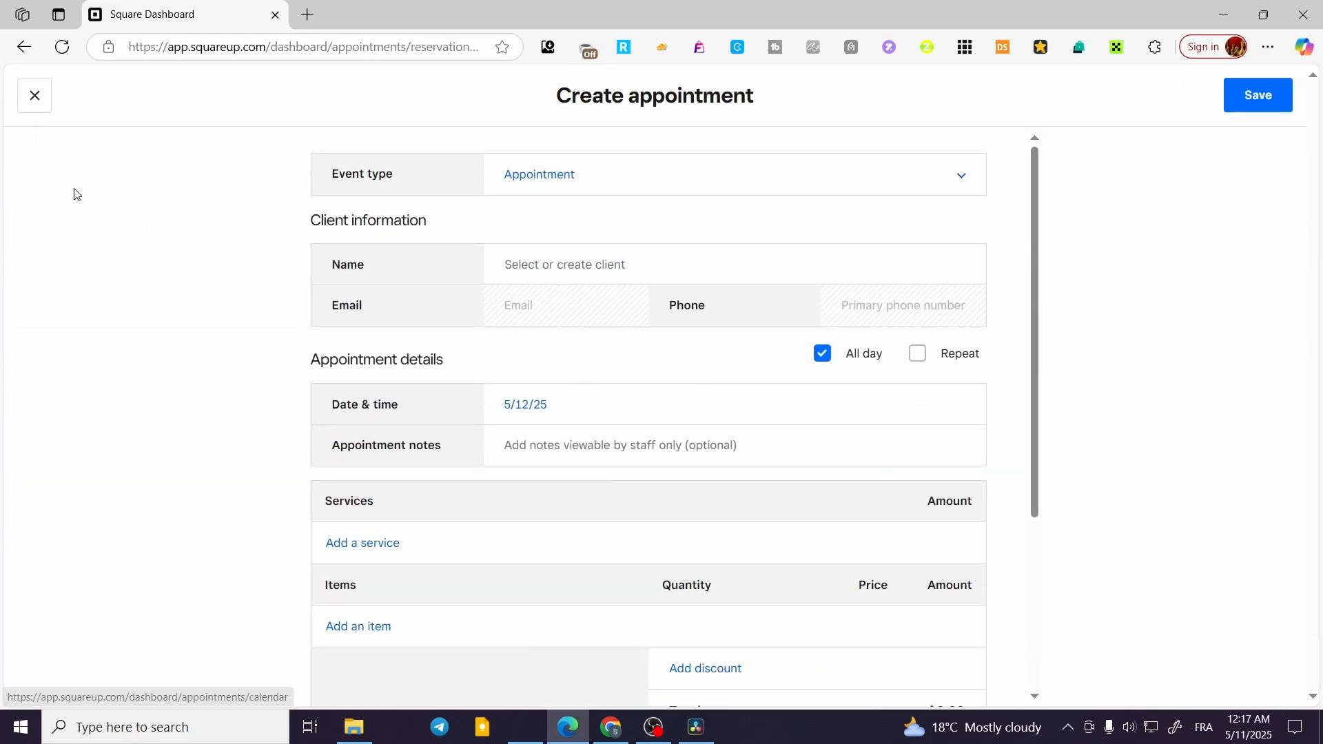
click(30, 95)
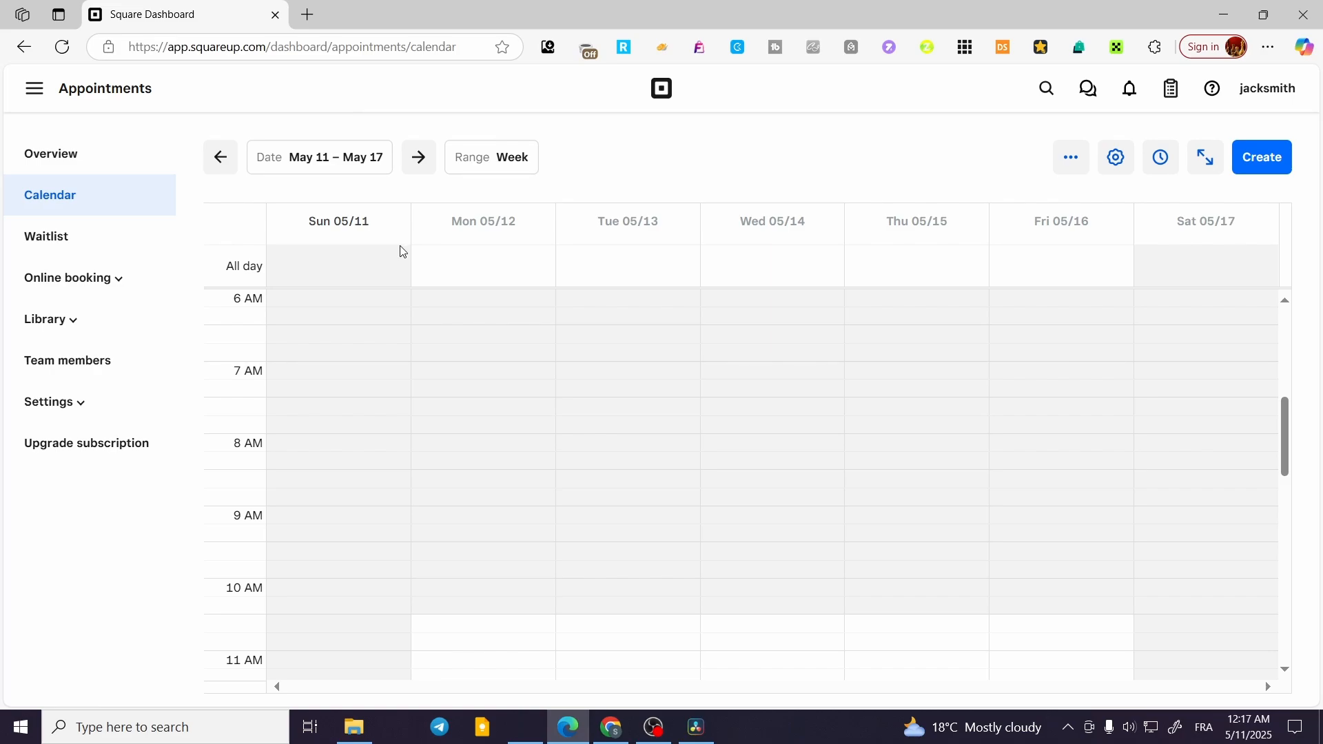
scroll(561, 494, down, 4)
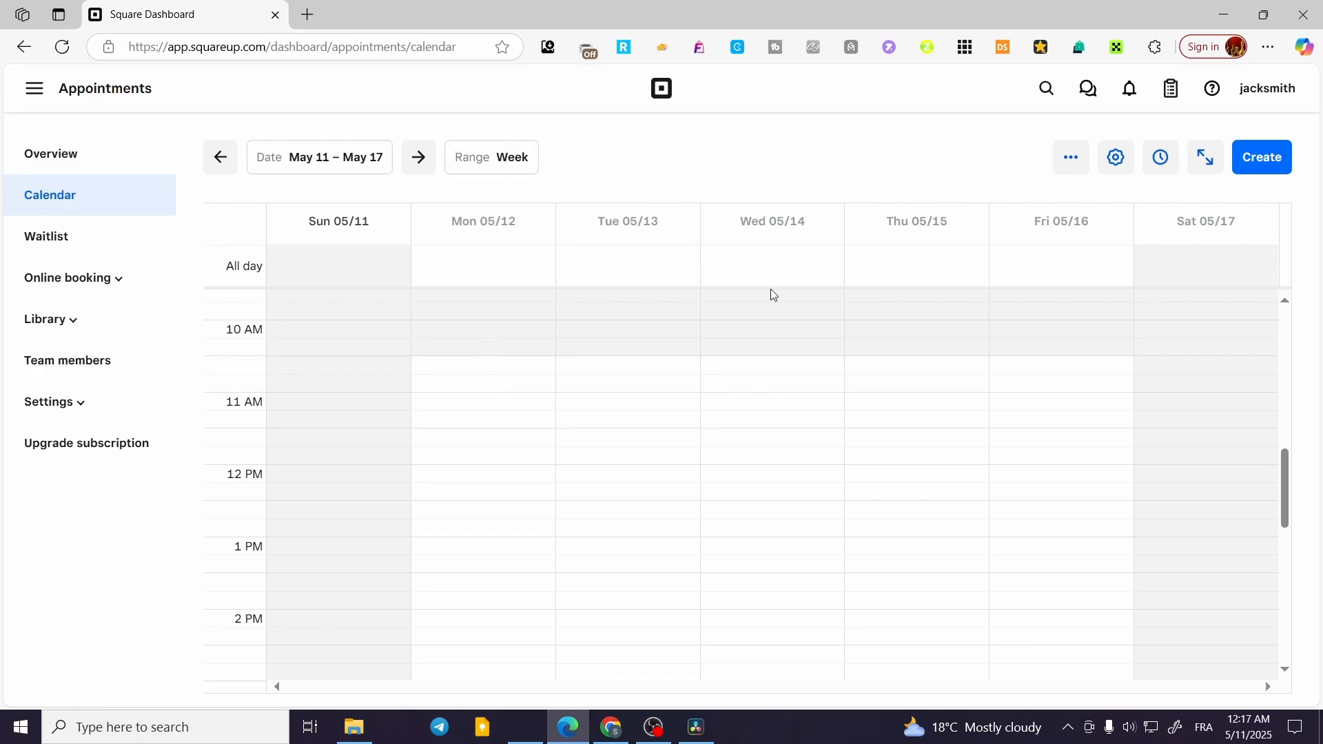
scroll(771, 290, up, 4)
- Start a new calendar event of type Appointment and assign the existing client to it
click(1277, 163)
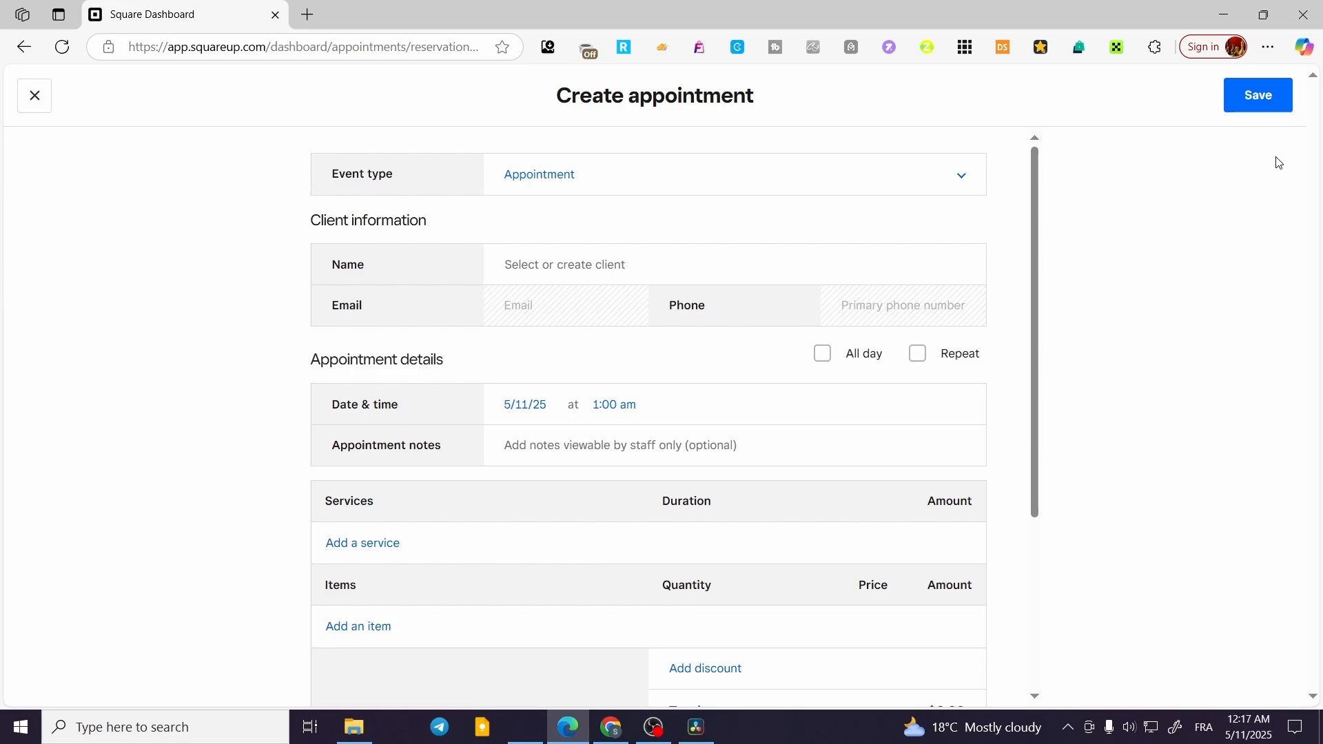
click(615, 179)
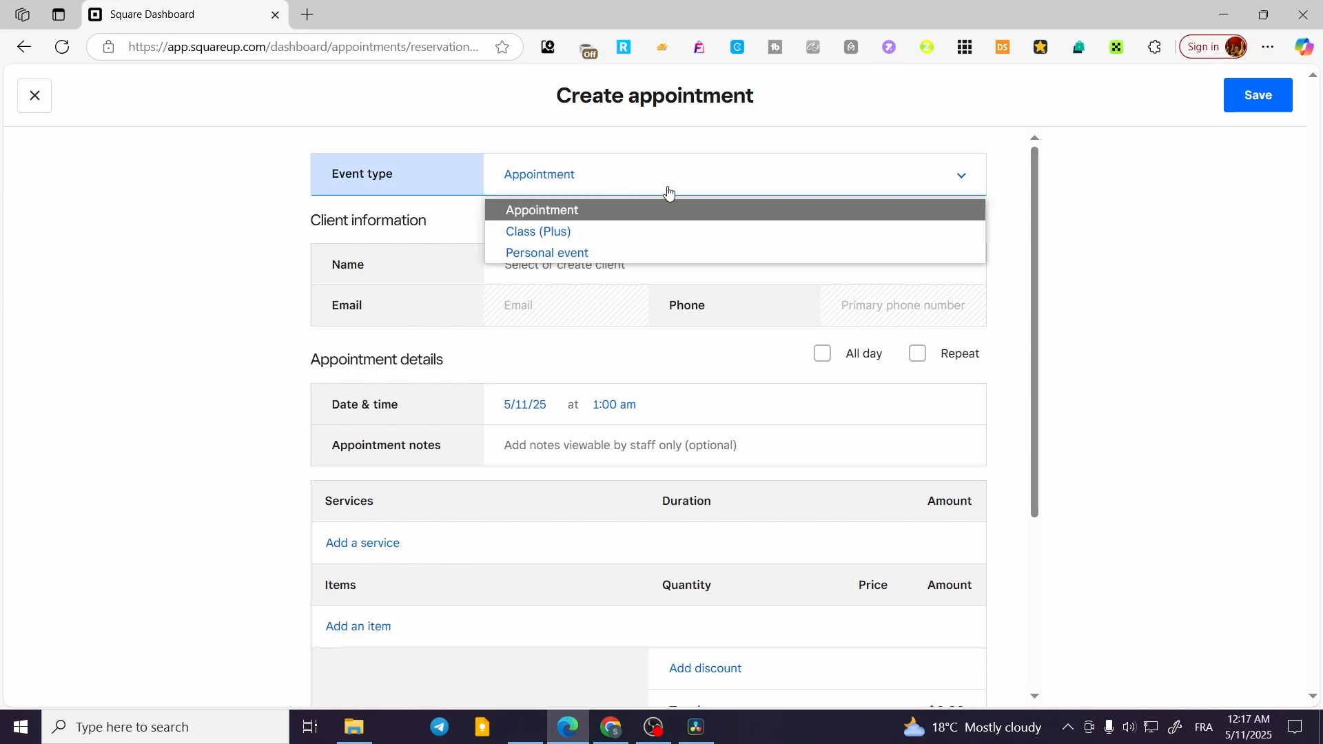
click(666, 213)
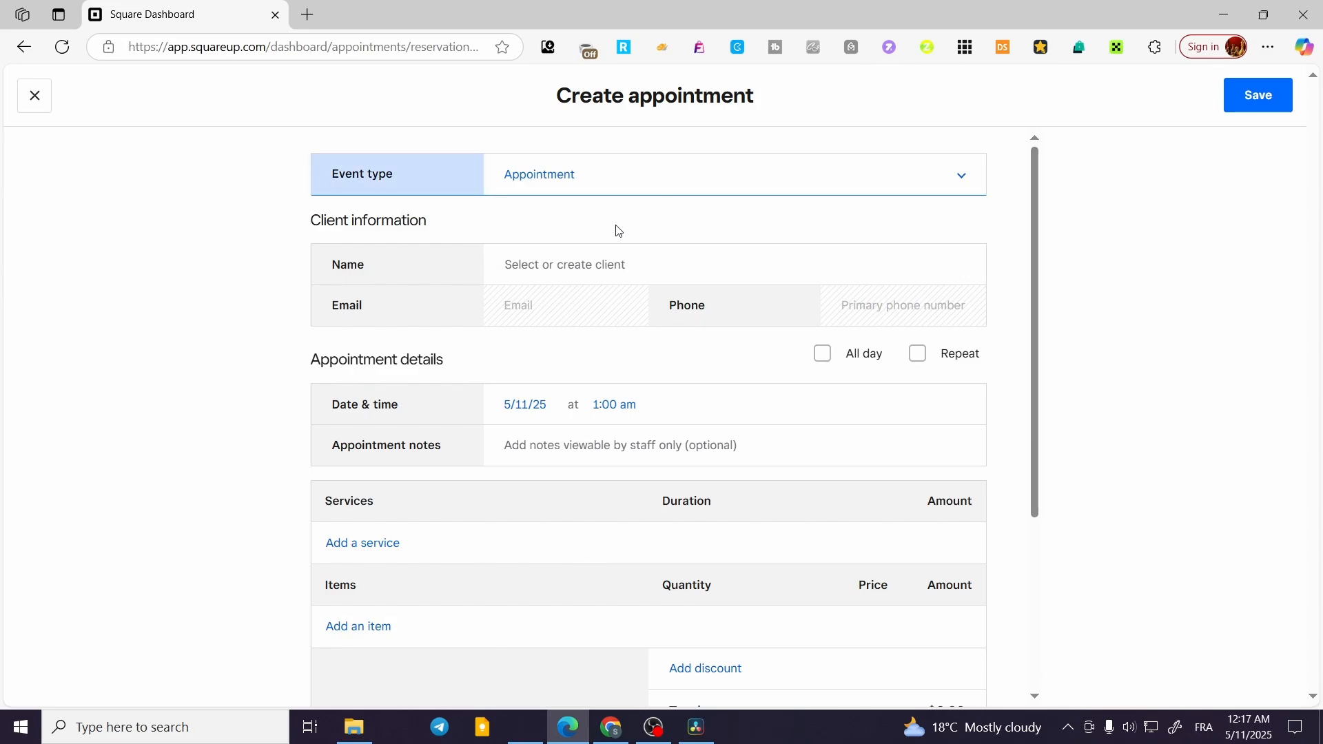
click(569, 275)
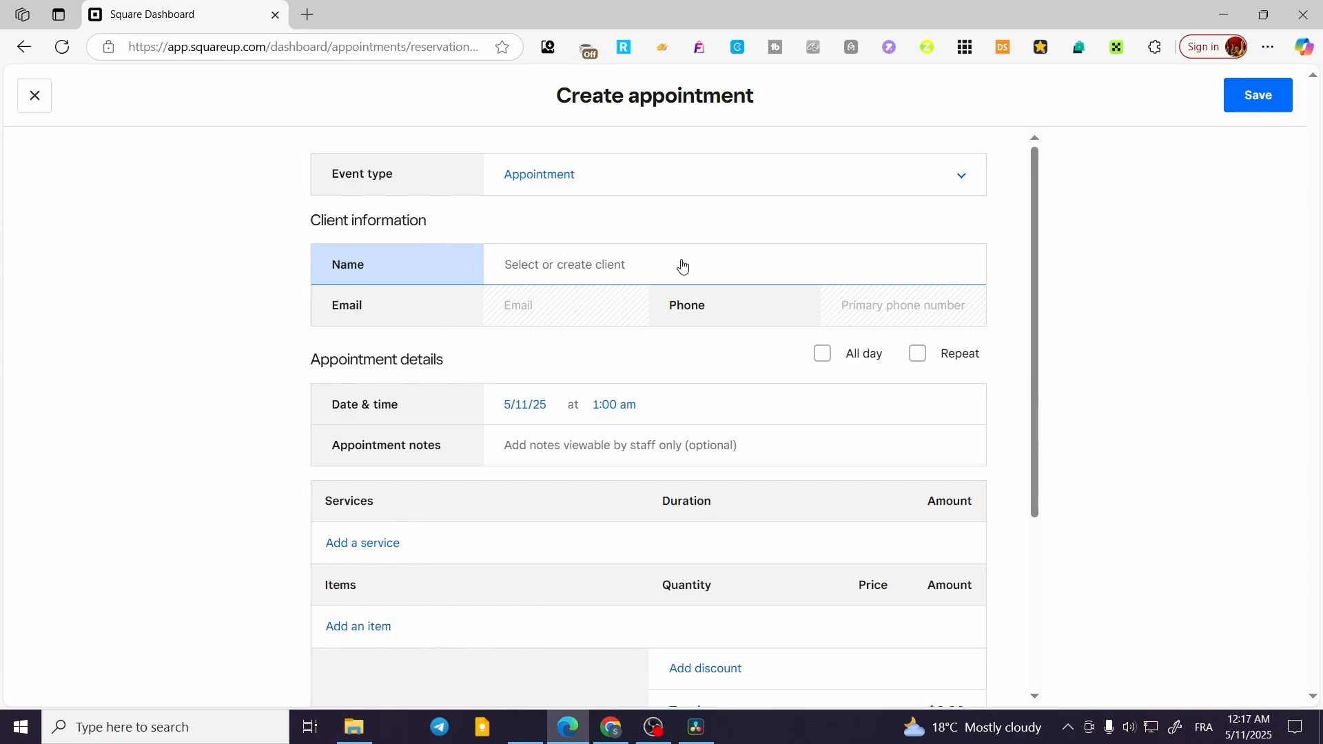
text(Jack)
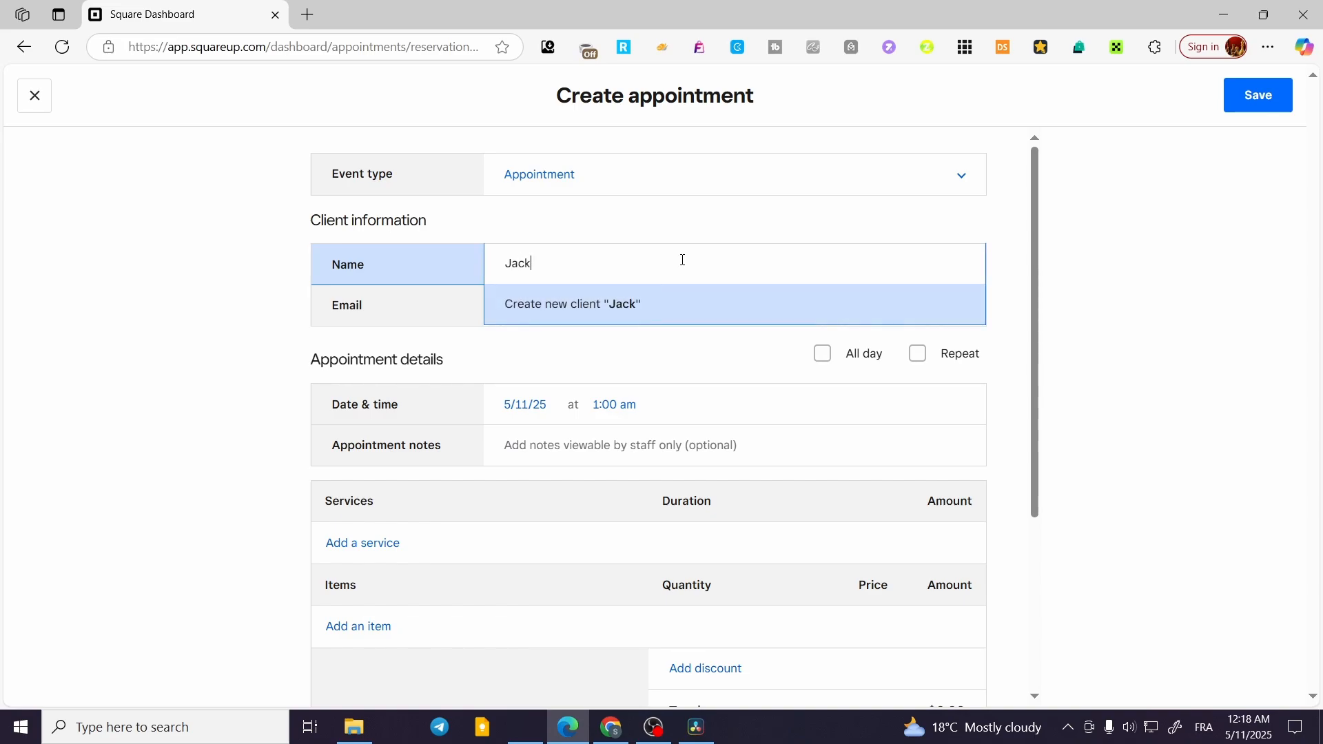
click(675, 348)
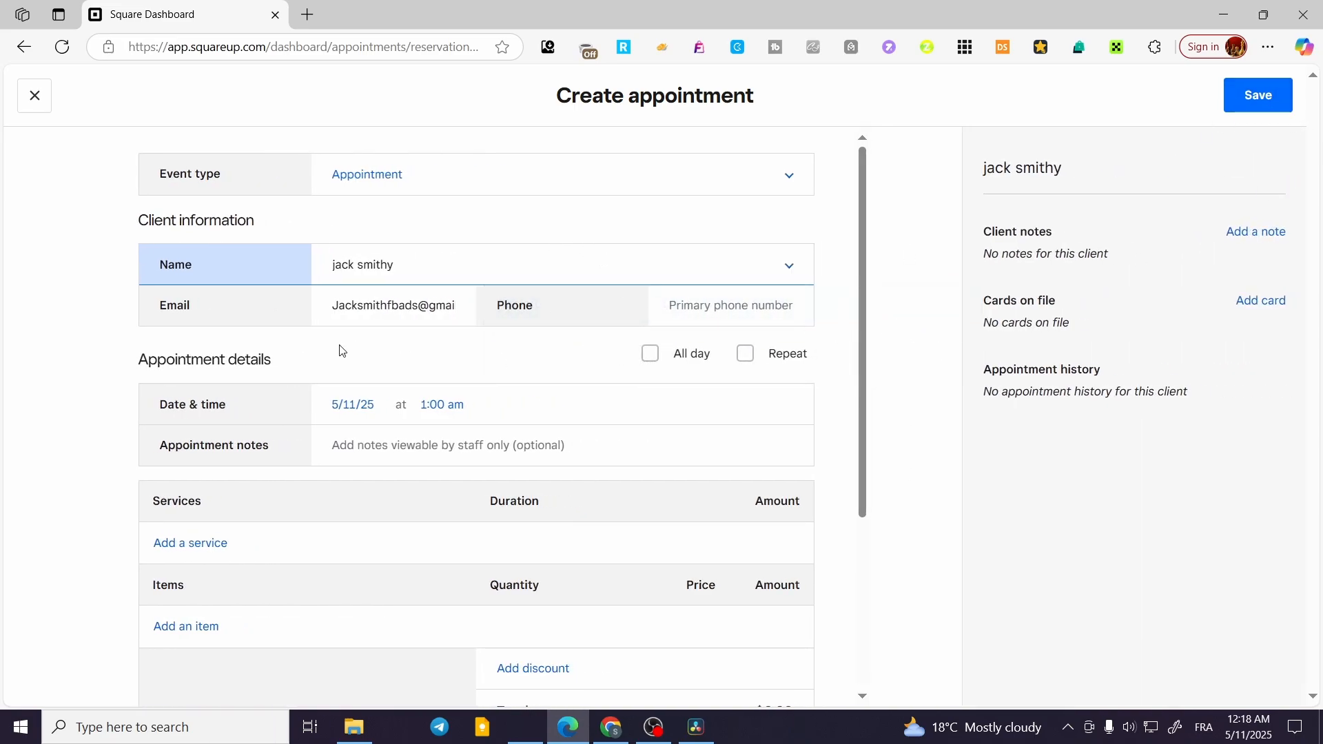
- Try the repeat option for the appointment, then turn repeating off again
scroll(416, 340, down, 3)
scroll(557, 349, up, 3)
click(763, 359)
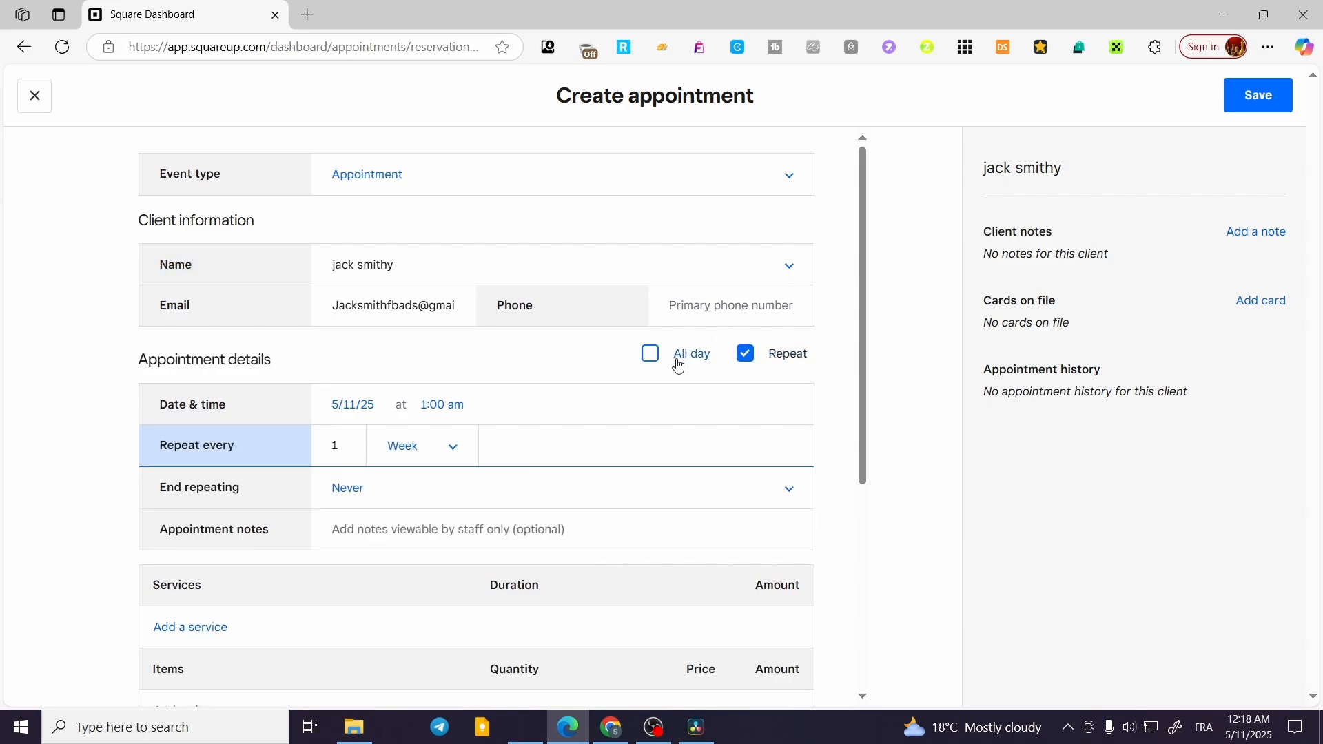
click(747, 354)
- Add the Consultation service to the appointment
scroll(425, 432, down, 1)
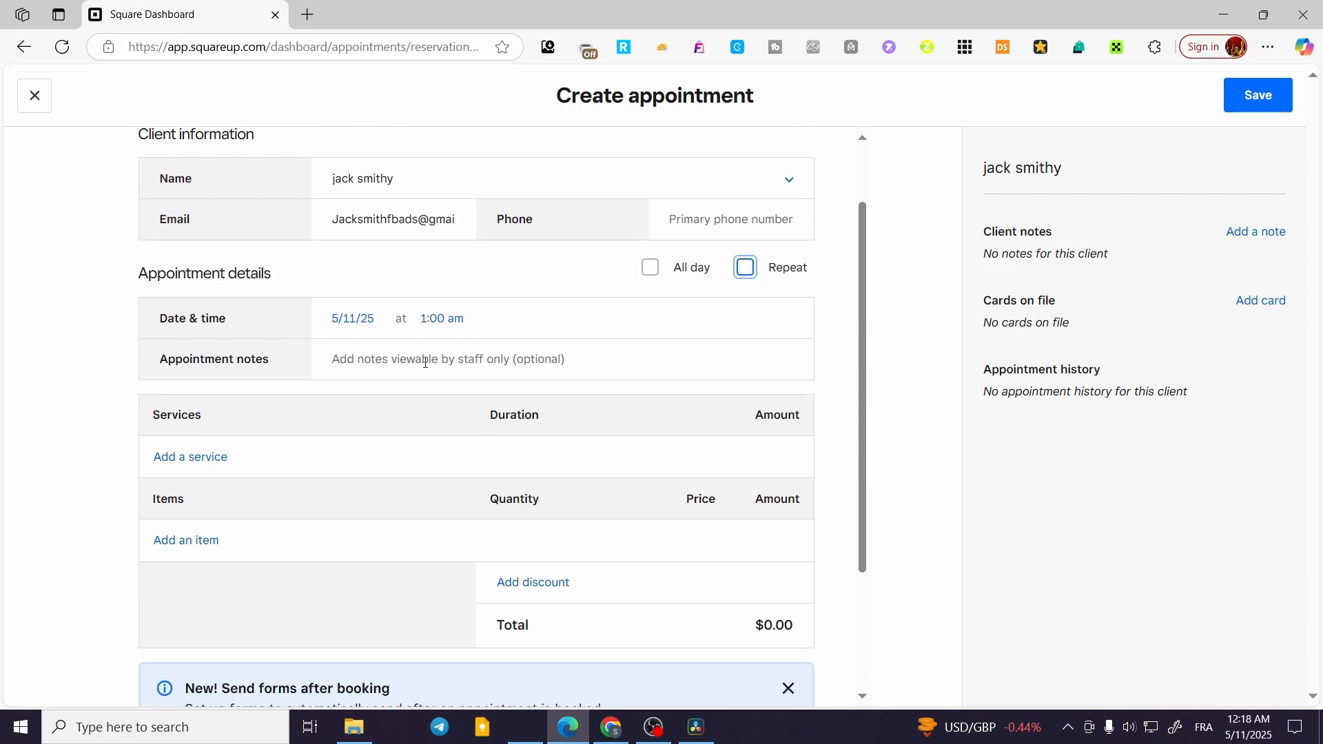
scroll(425, 363, down, 2)
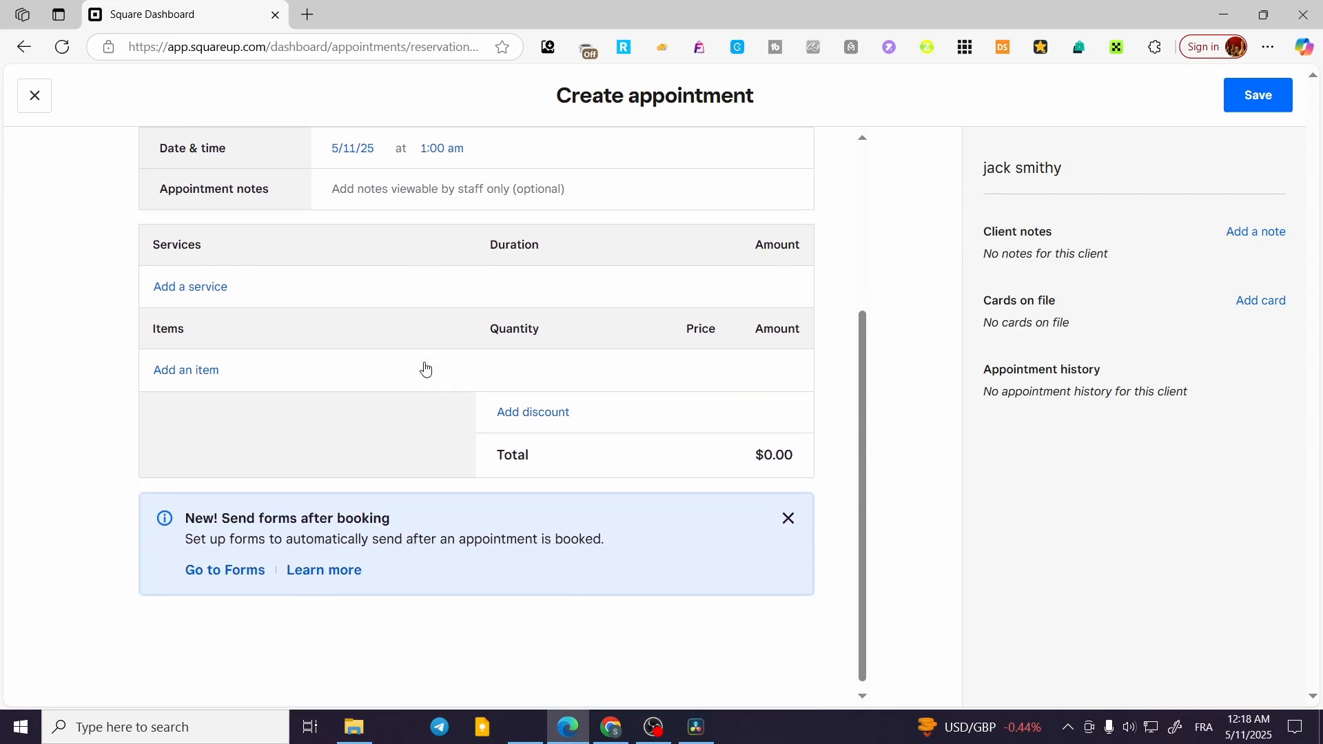
click(227, 287)
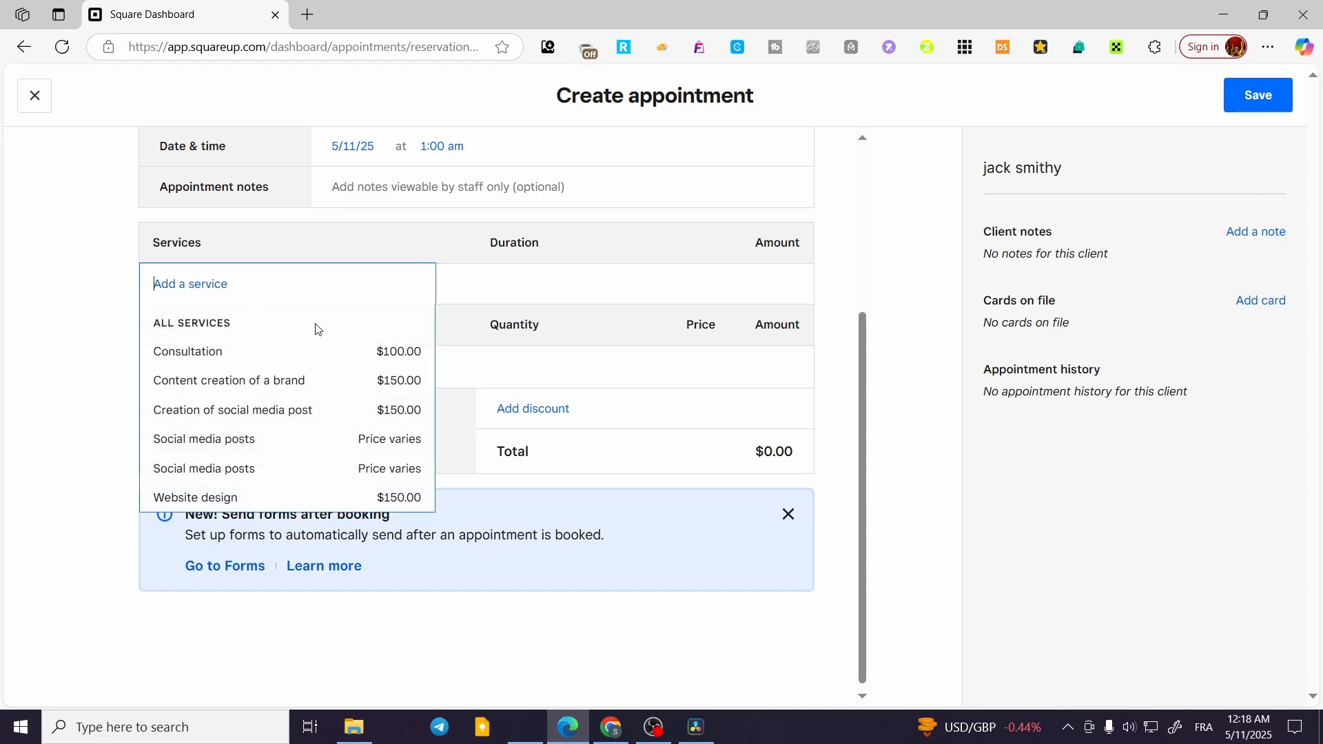
click(344, 355)
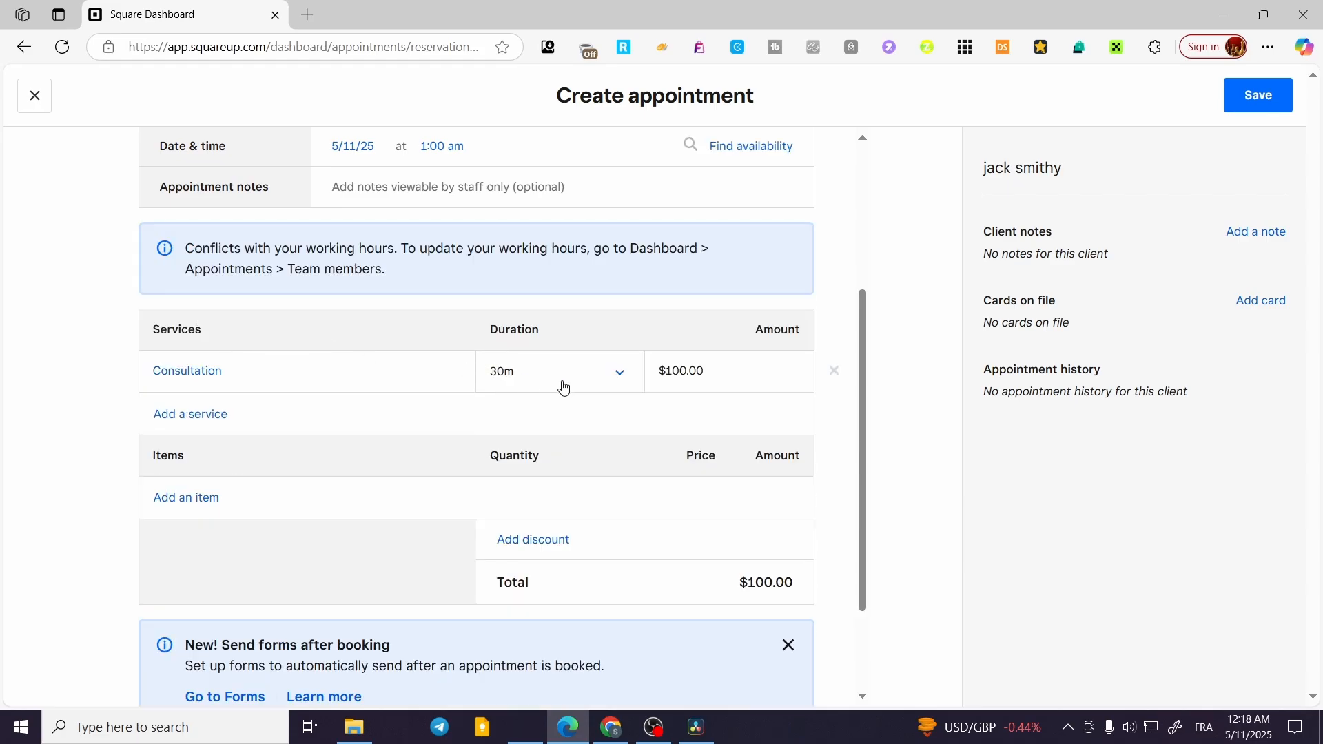
- Look through the available durations for the Consultation service and close the list without choosing another one
scroll(428, 398, down, 1)
click(615, 285)
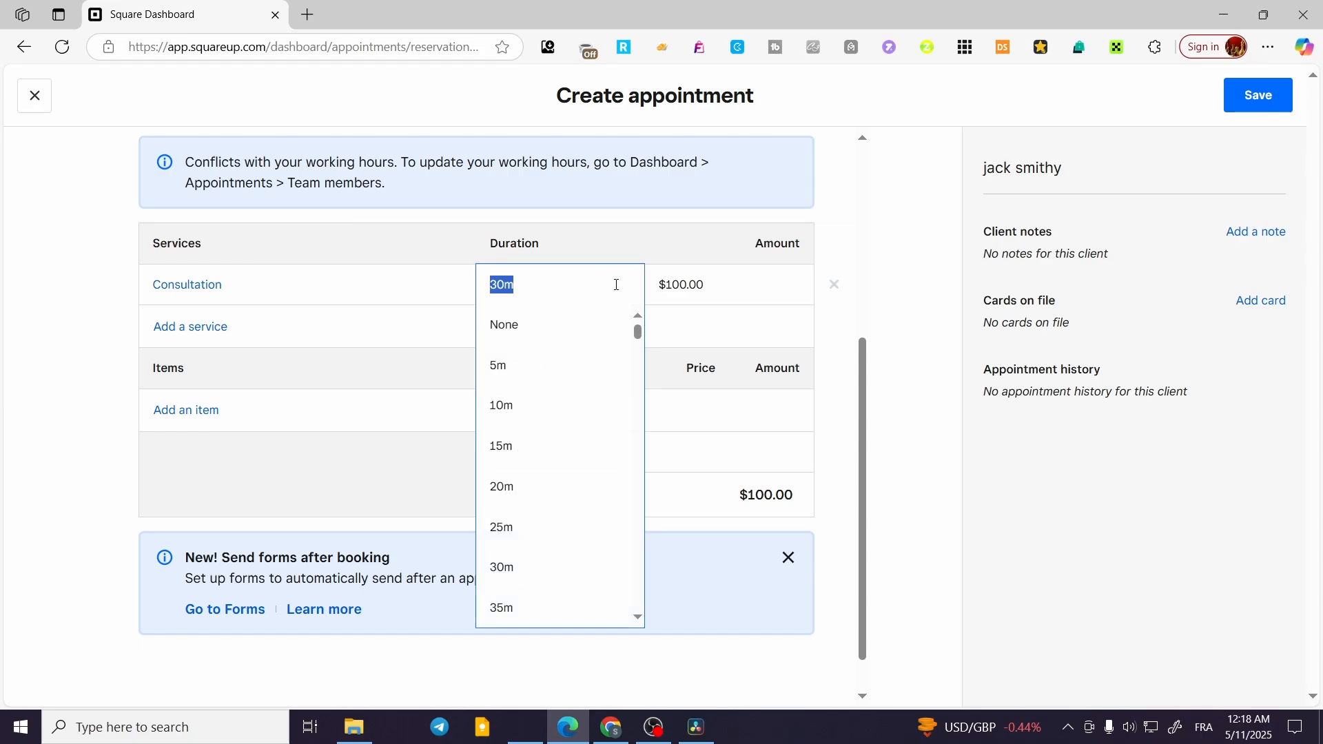
scroll(625, 407, down, 4)
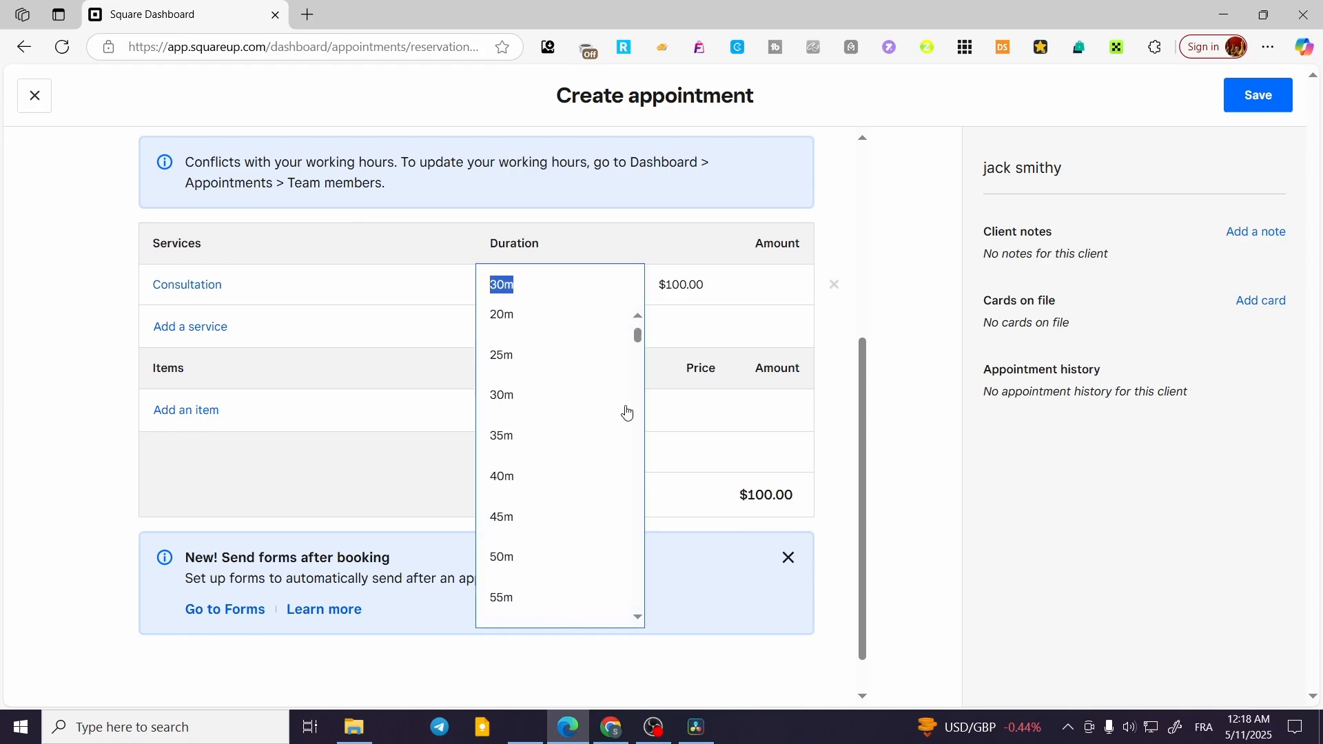
click(860, 310)
click(894, 322)
- Save the appointment and send the client the booking notification by email
scroll(691, 454, down, 4)
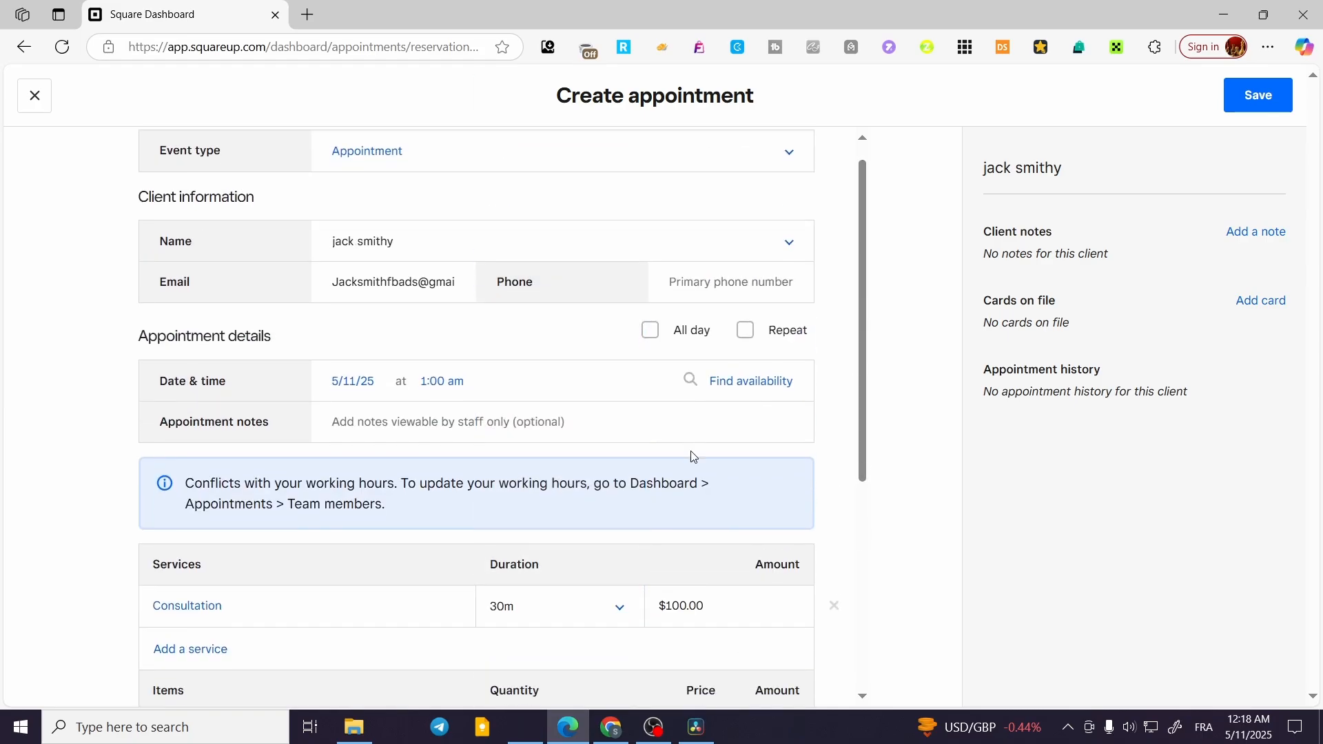
scroll(186, 393, down, 2)
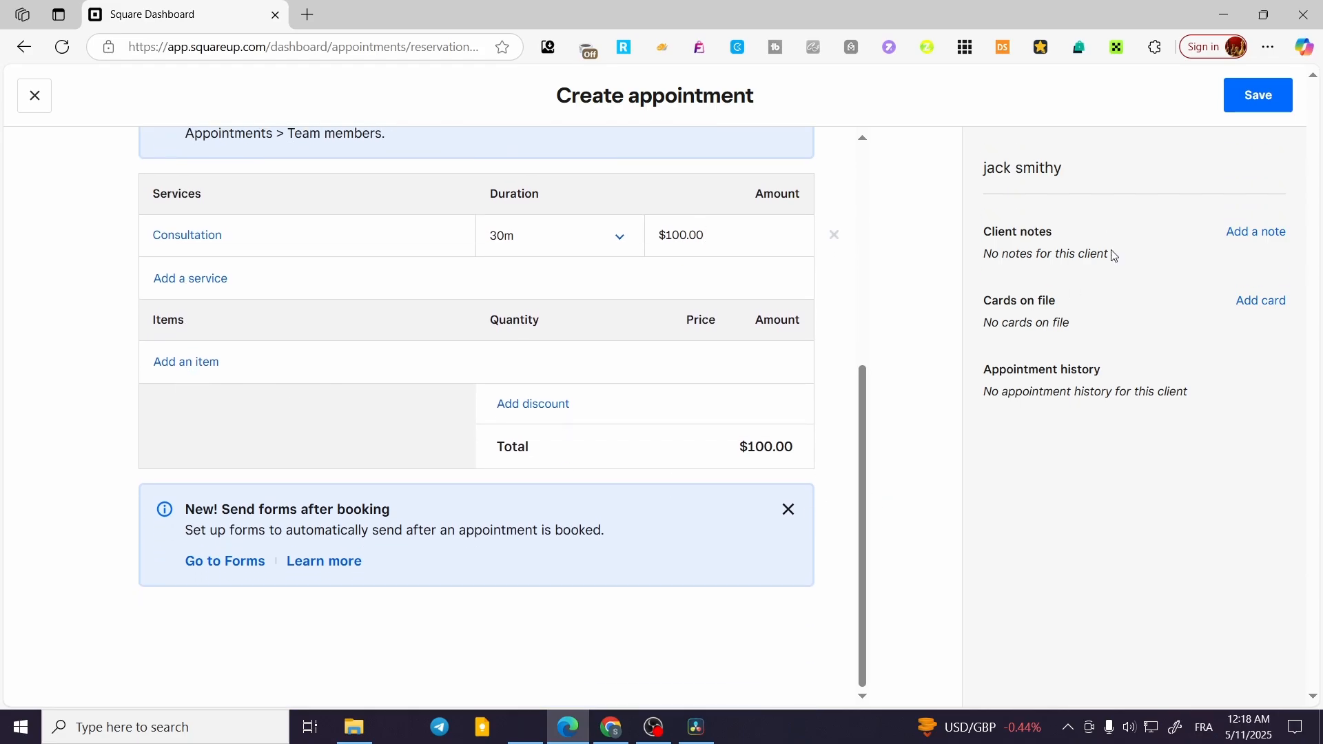
click(1268, 97)
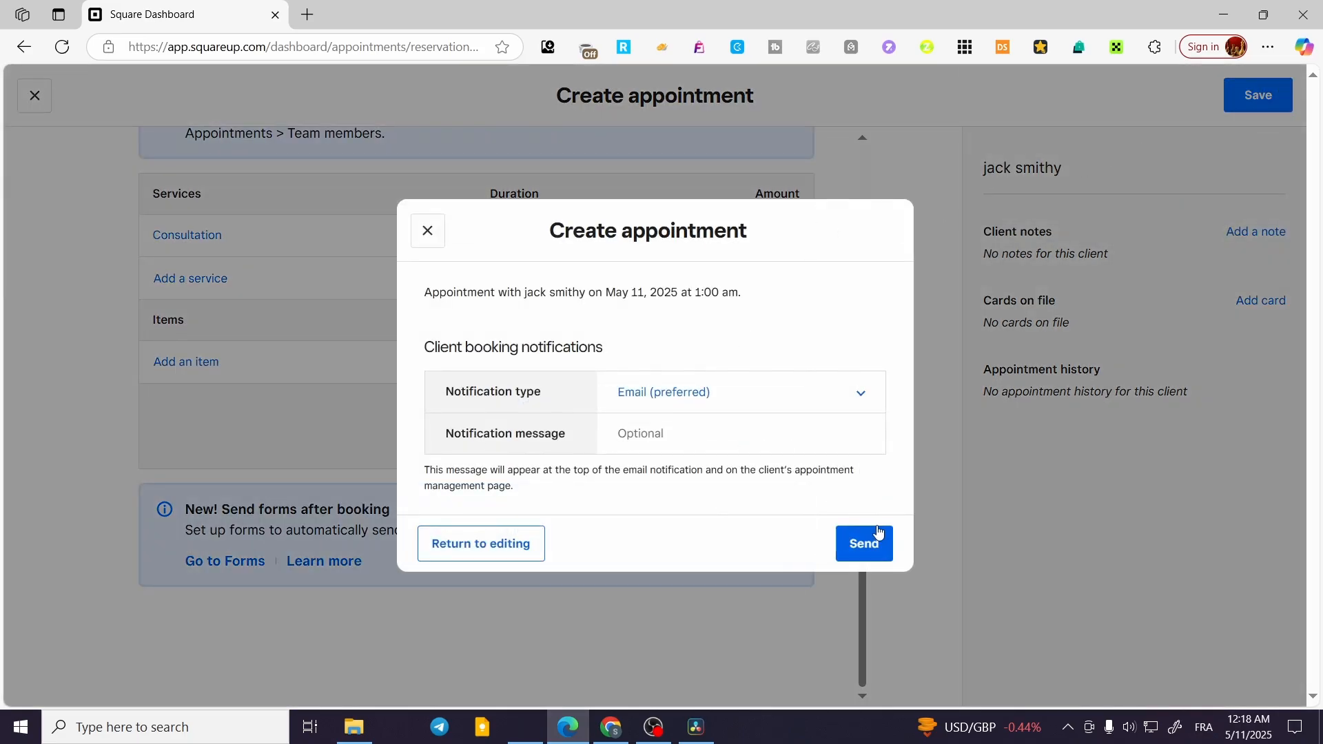
click(857, 542)
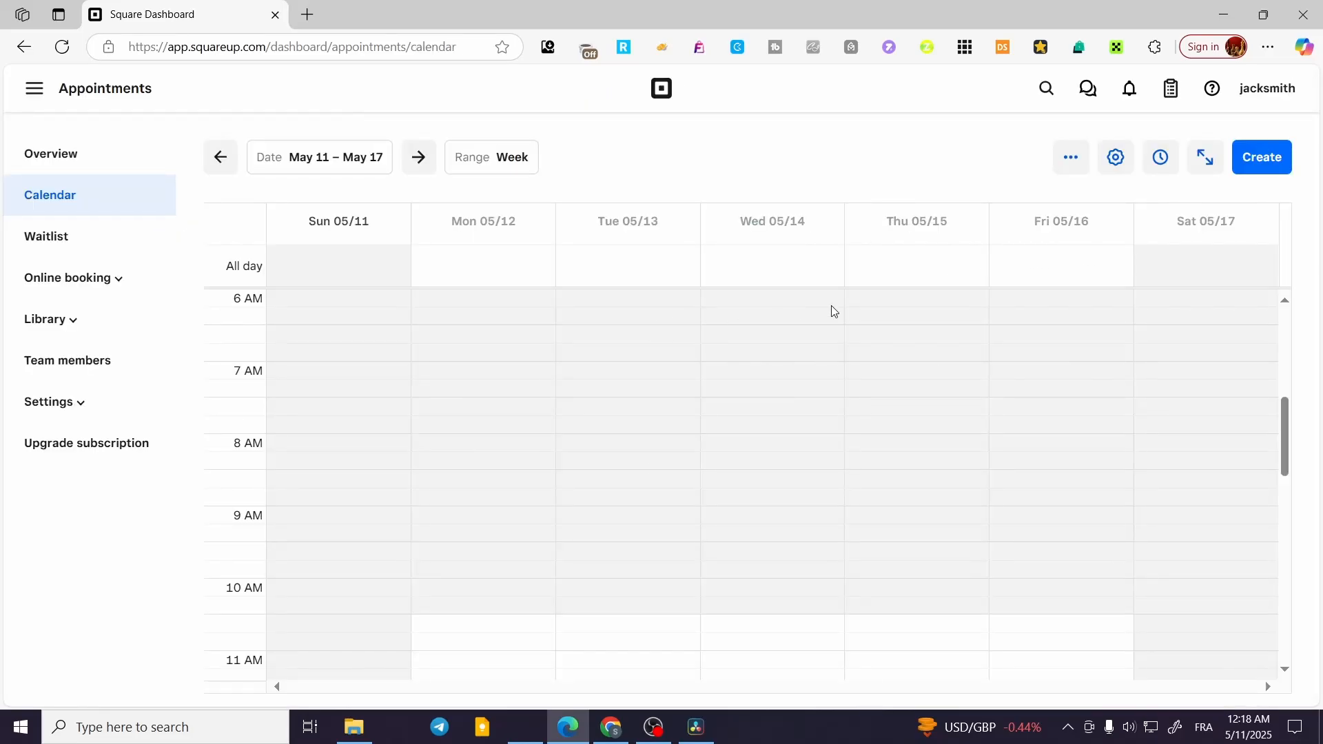
- Find the new 1:00 AM appointment on Sunday 05/11 in the calendar and review its booking details, service charges and history
scroll(504, 328, down, 4)
scroll(680, 387, down, 9)
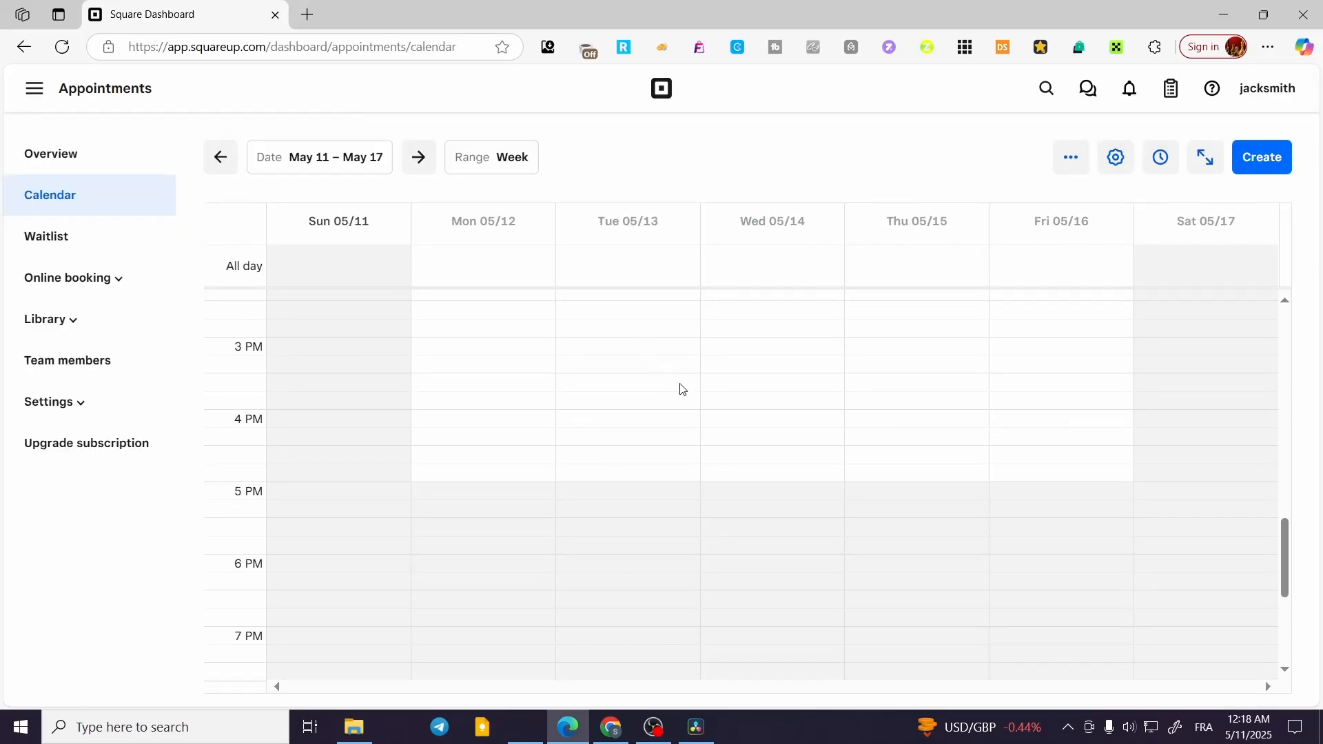
scroll(694, 413, up, 18)
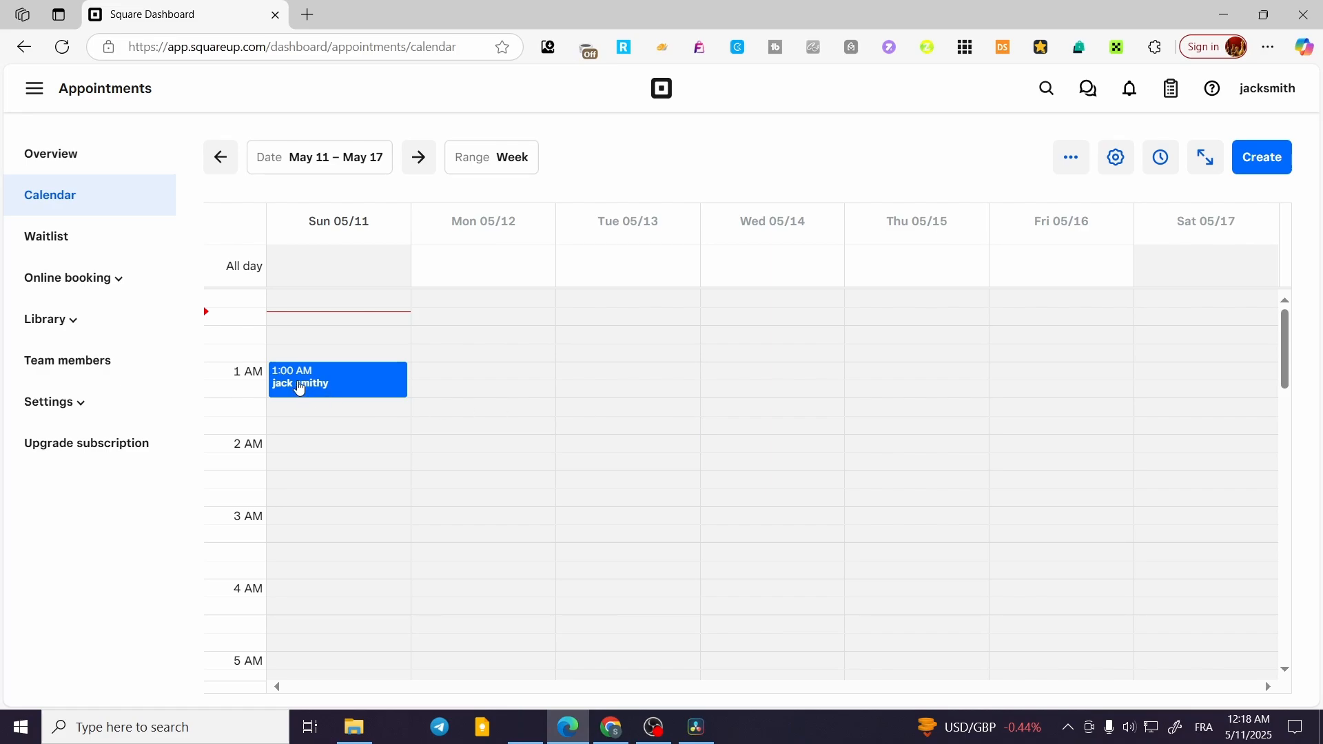
click(386, 388)
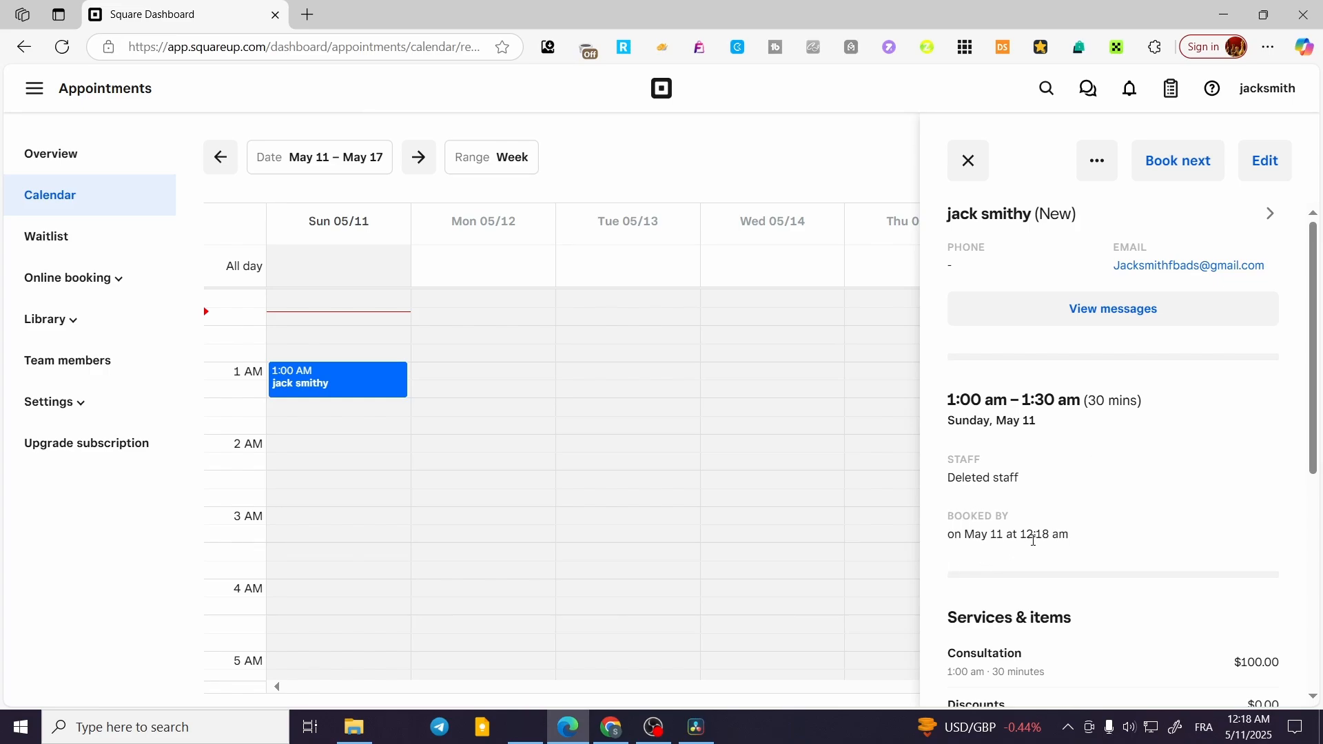
drag(1070, 539, 951, 547)
click(951, 548)
scroll(1167, 482, down, 3)
scroll(1166, 482, down, 2)
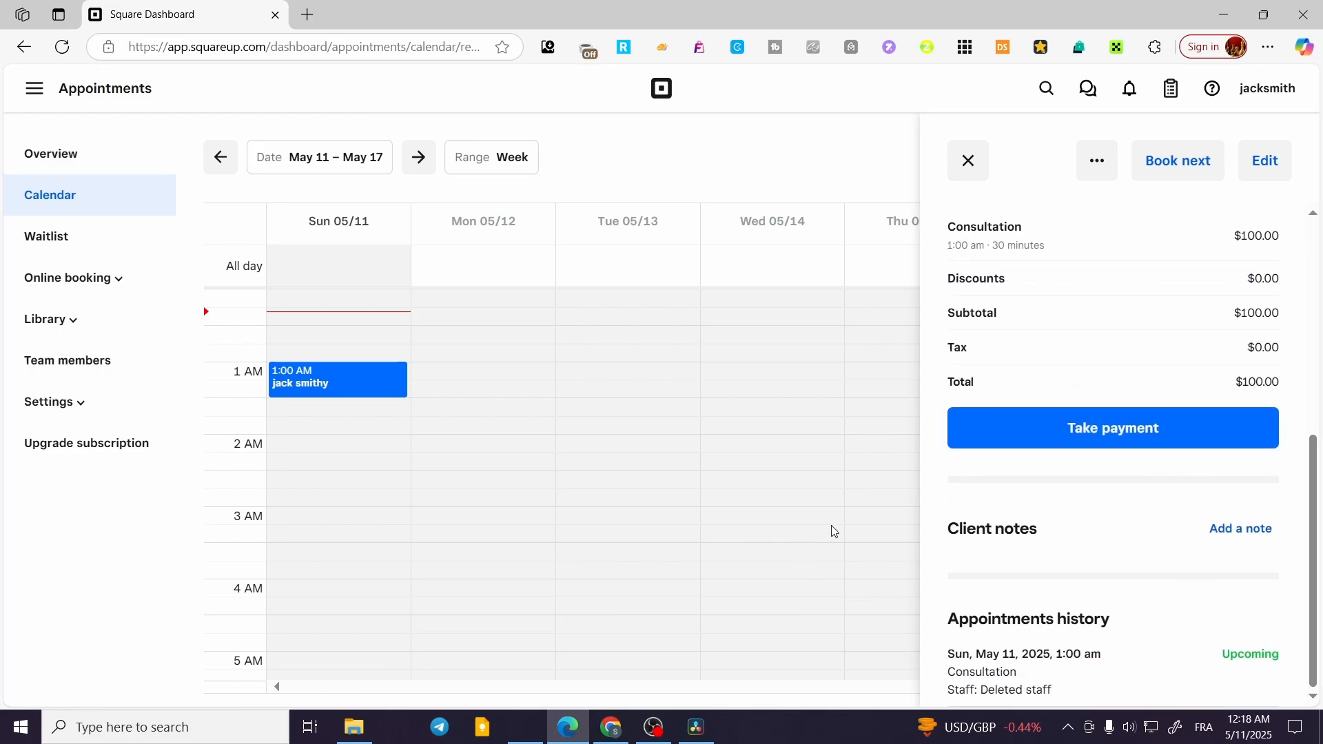
scroll(1026, 482, up, 4)
scroll(1054, 503, down, 2)
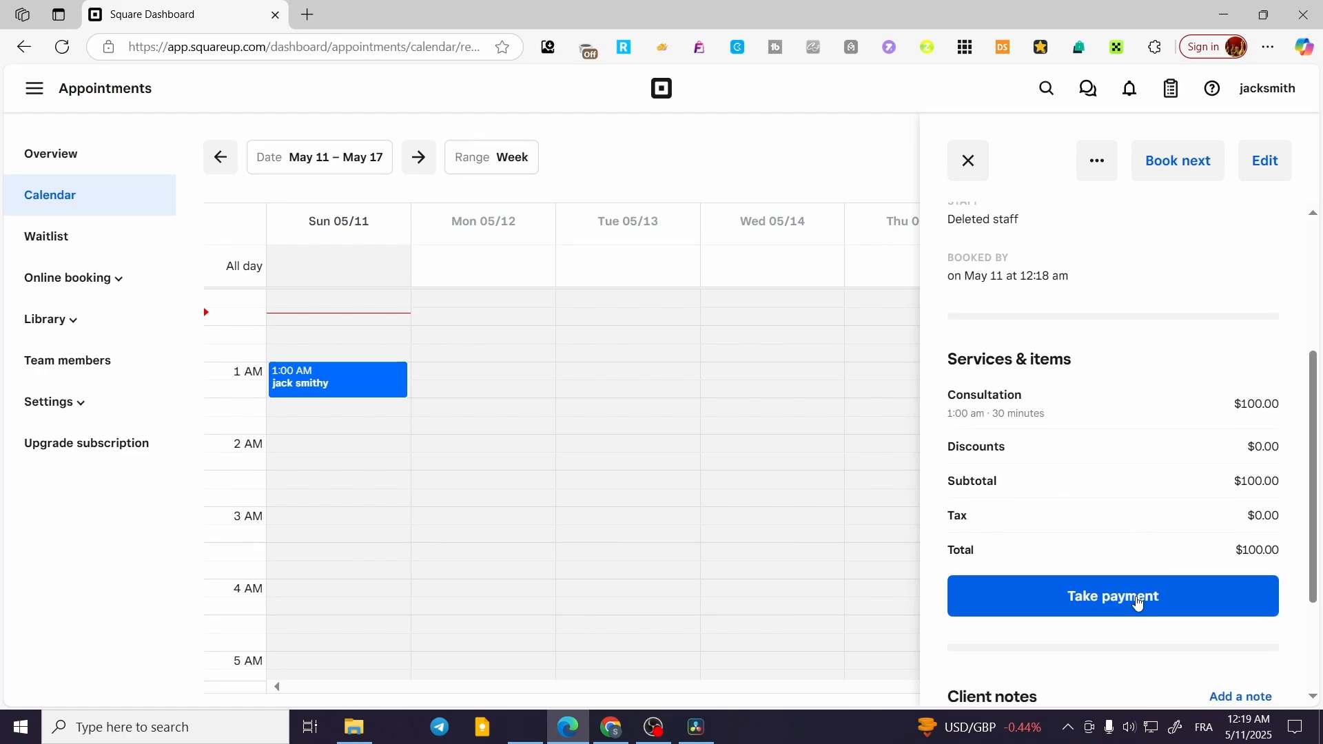
- Try taking payment for the appointment and booking the client's next one, dismissing the payment setup and the new appointment form
click(1138, 597)
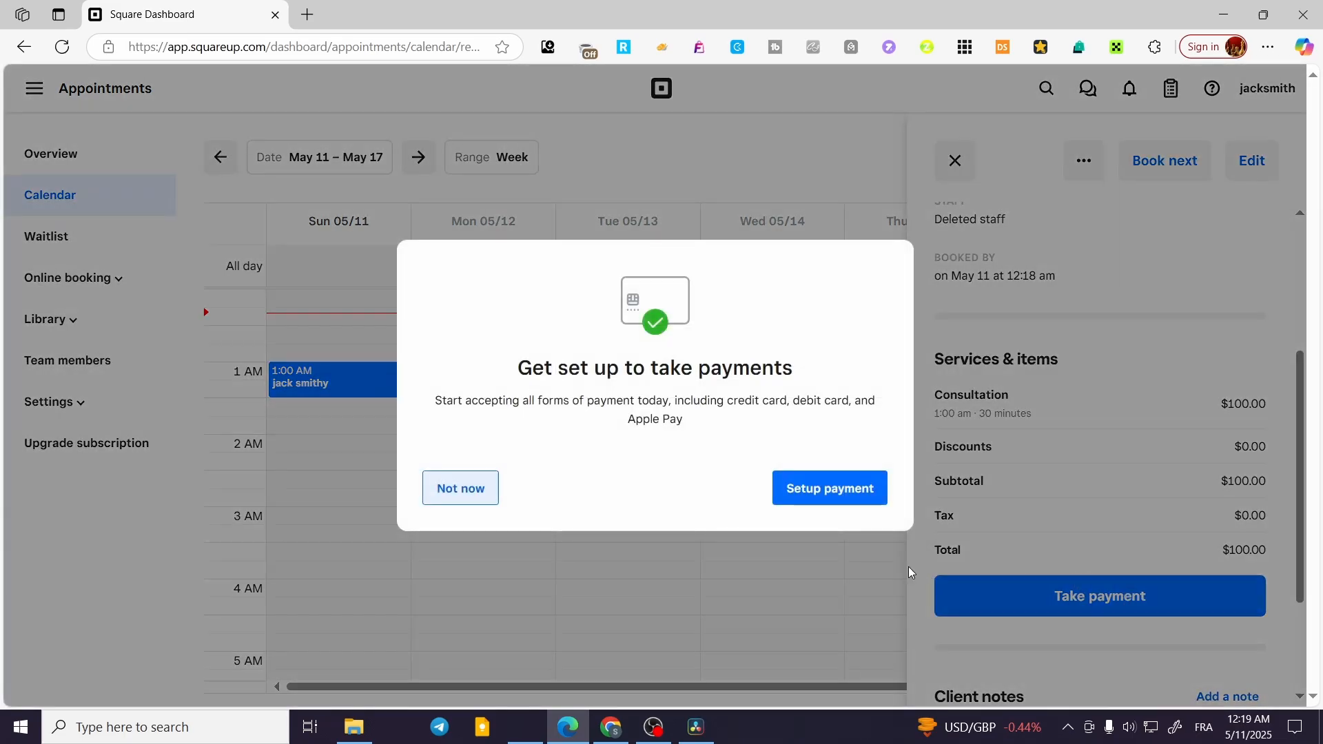
click(459, 489)
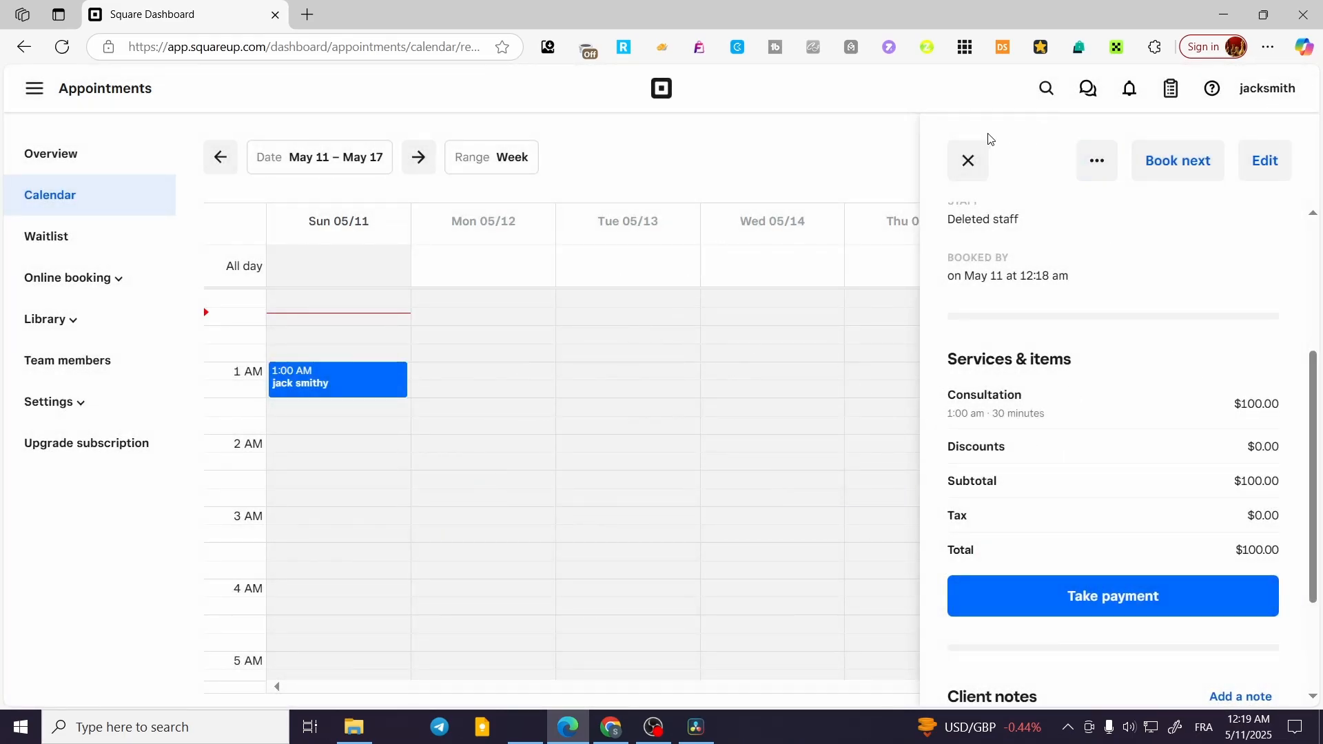
click(1192, 172)
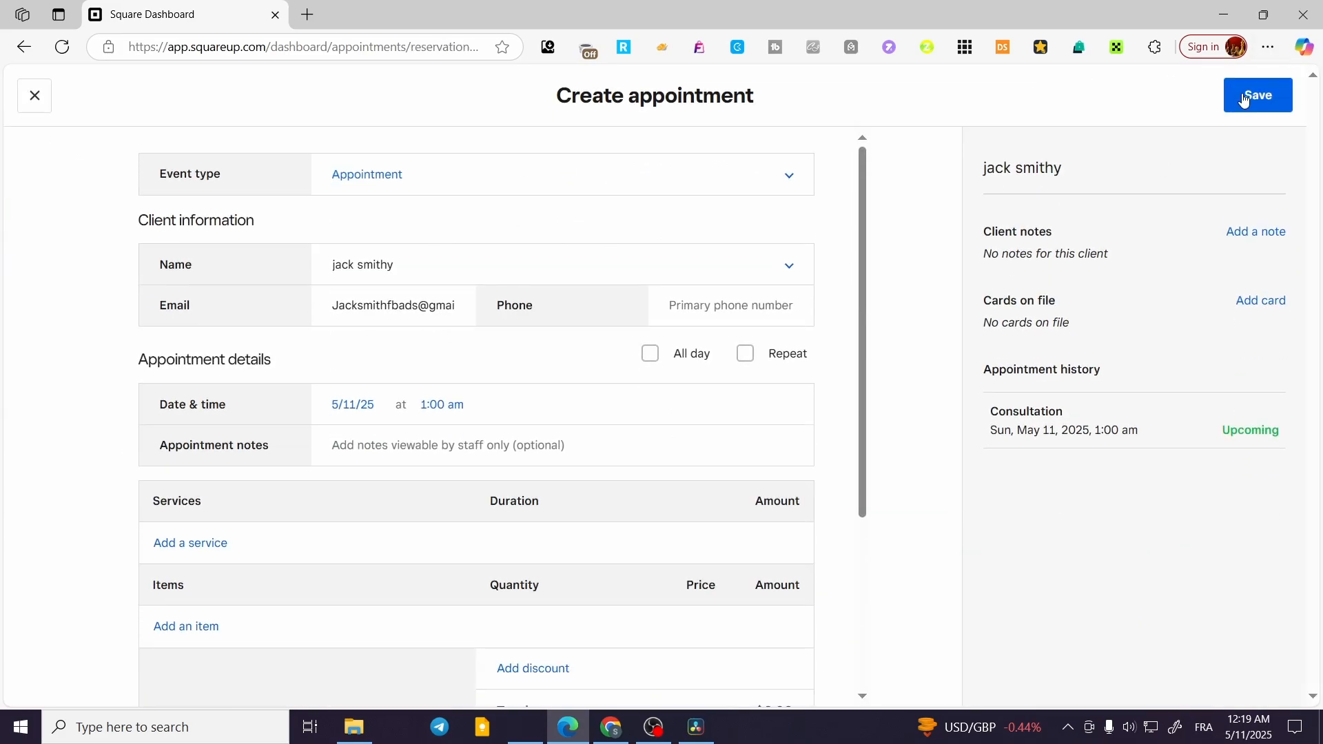
click(35, 103)
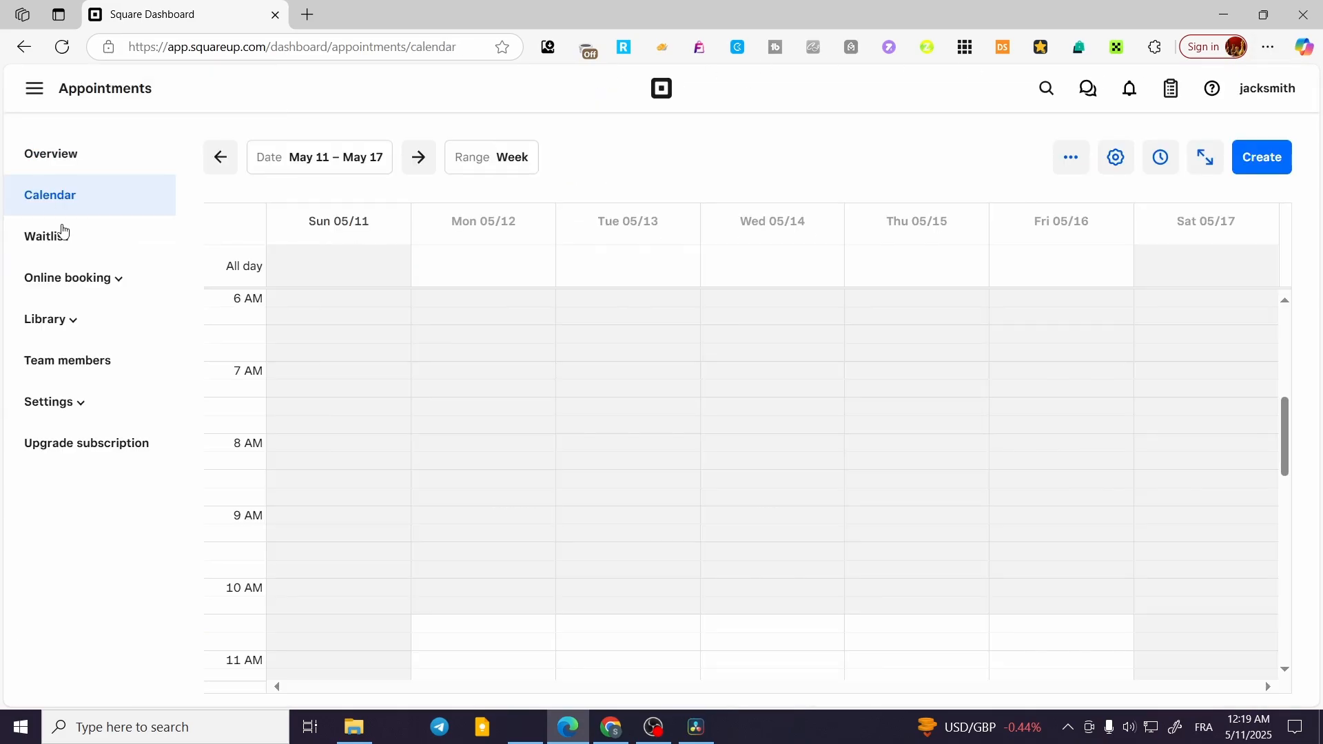
- View the Waitlist page and examine the booking site and available booking channels for online booking
click(63, 248)
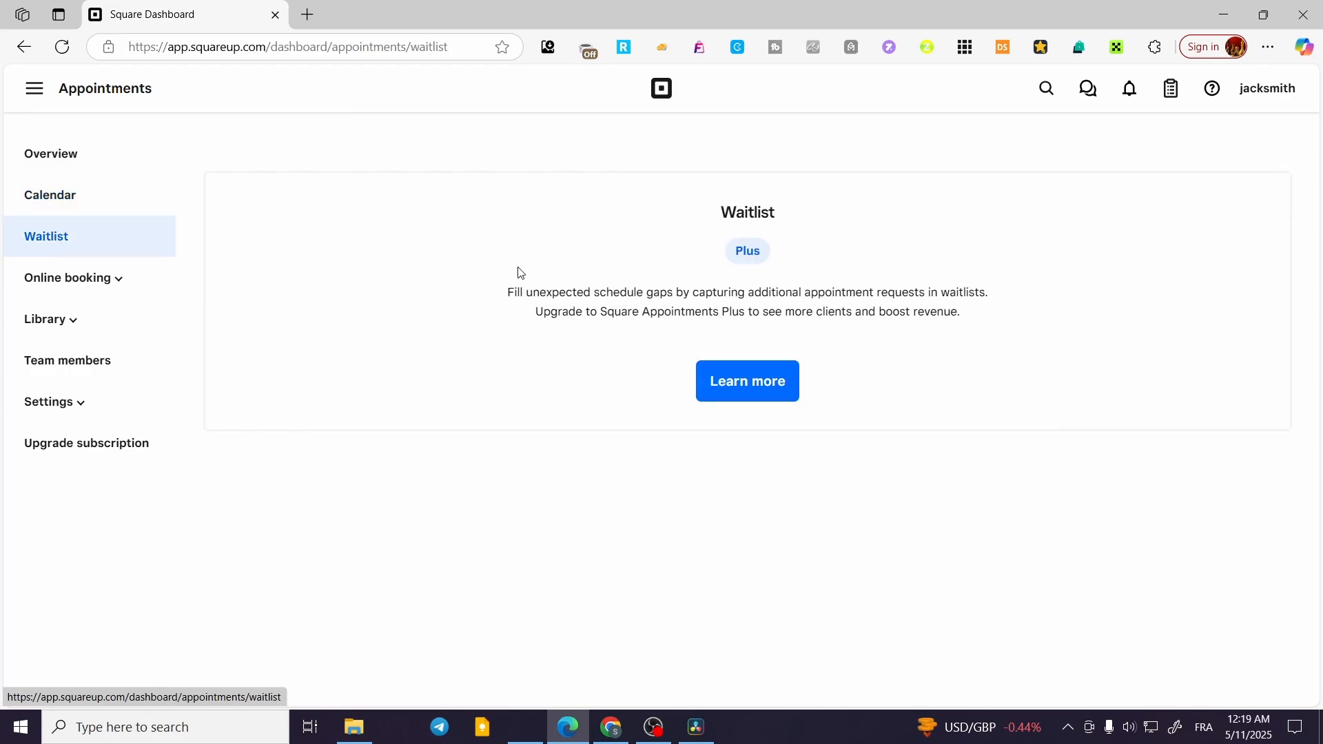
click(86, 279)
click(72, 318)
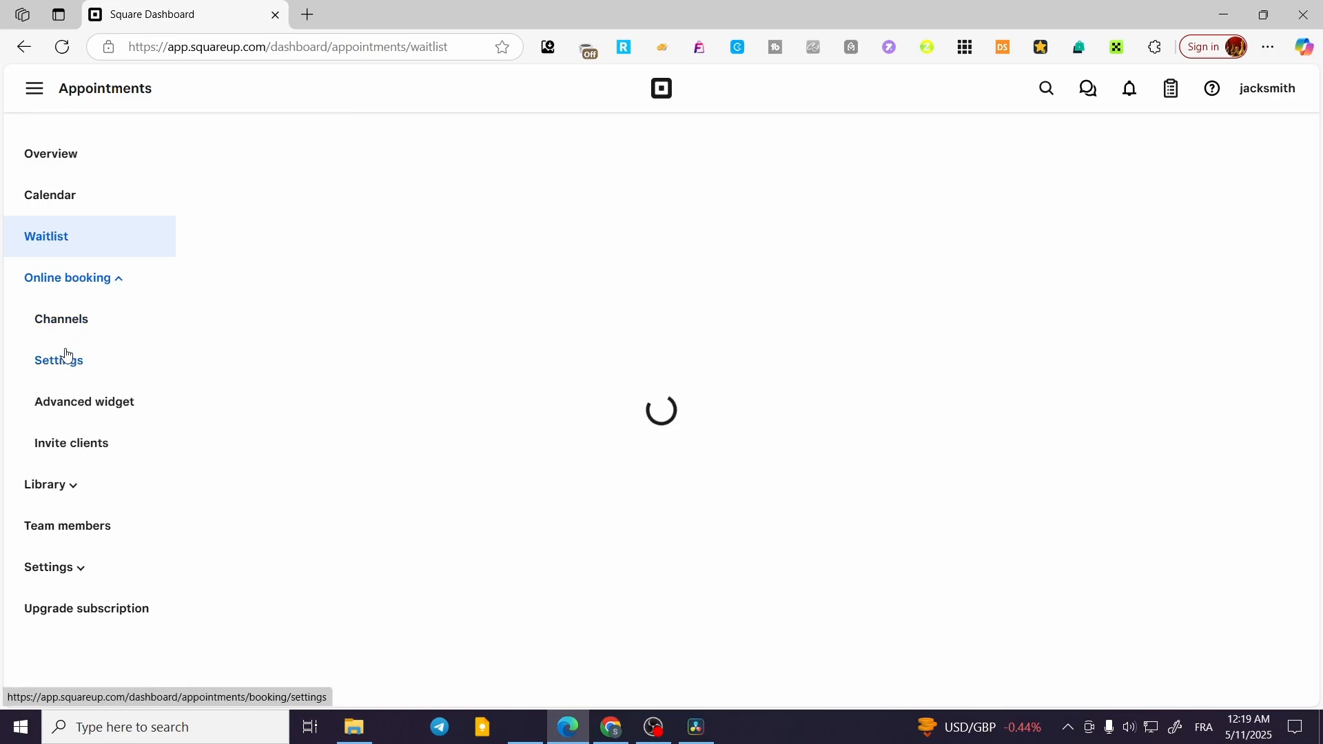
click(69, 322)
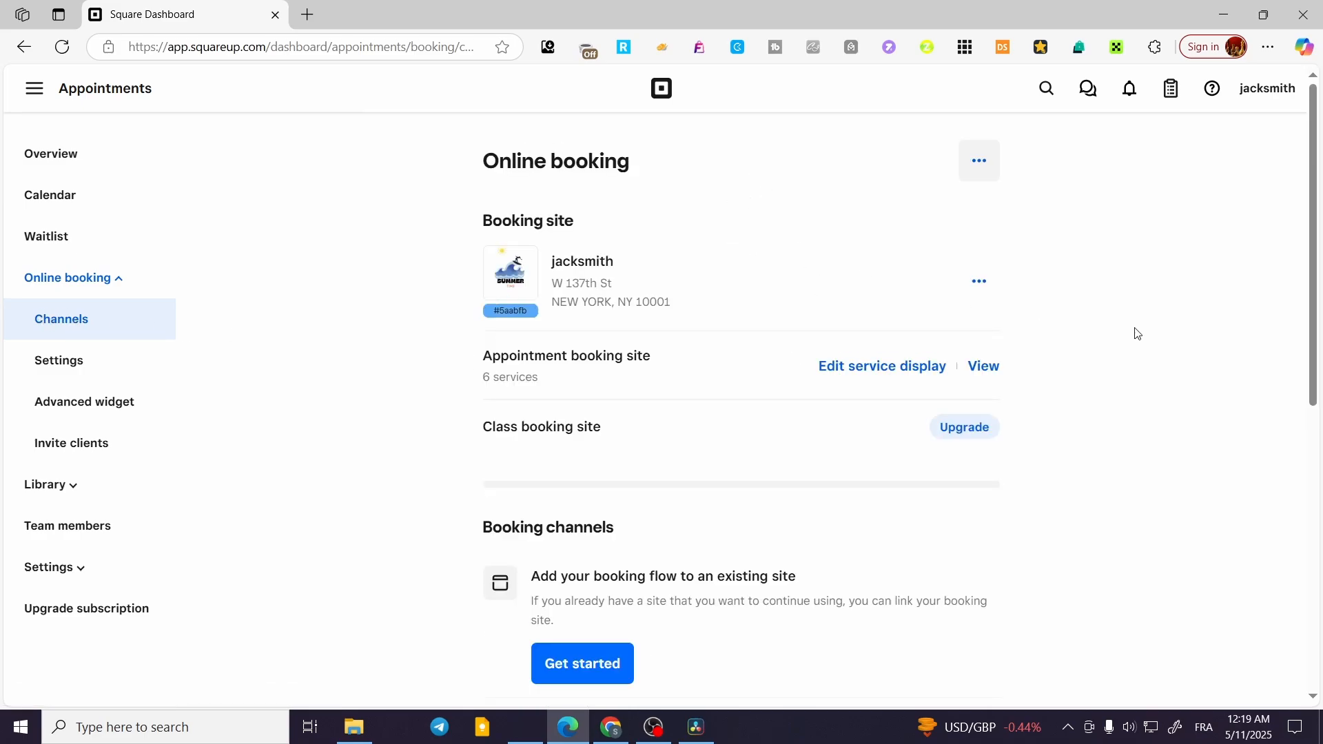
scroll(1136, 337, down, 3)
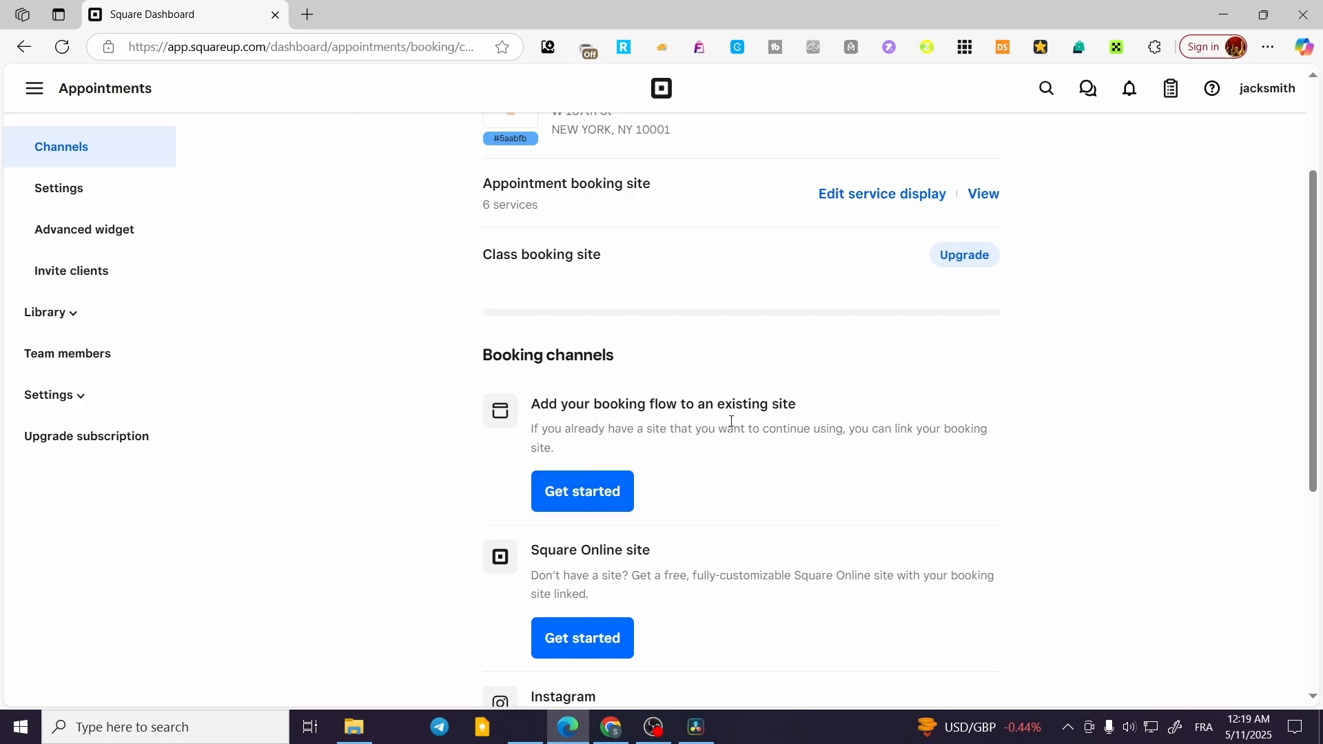
scroll(589, 495, down, 3)
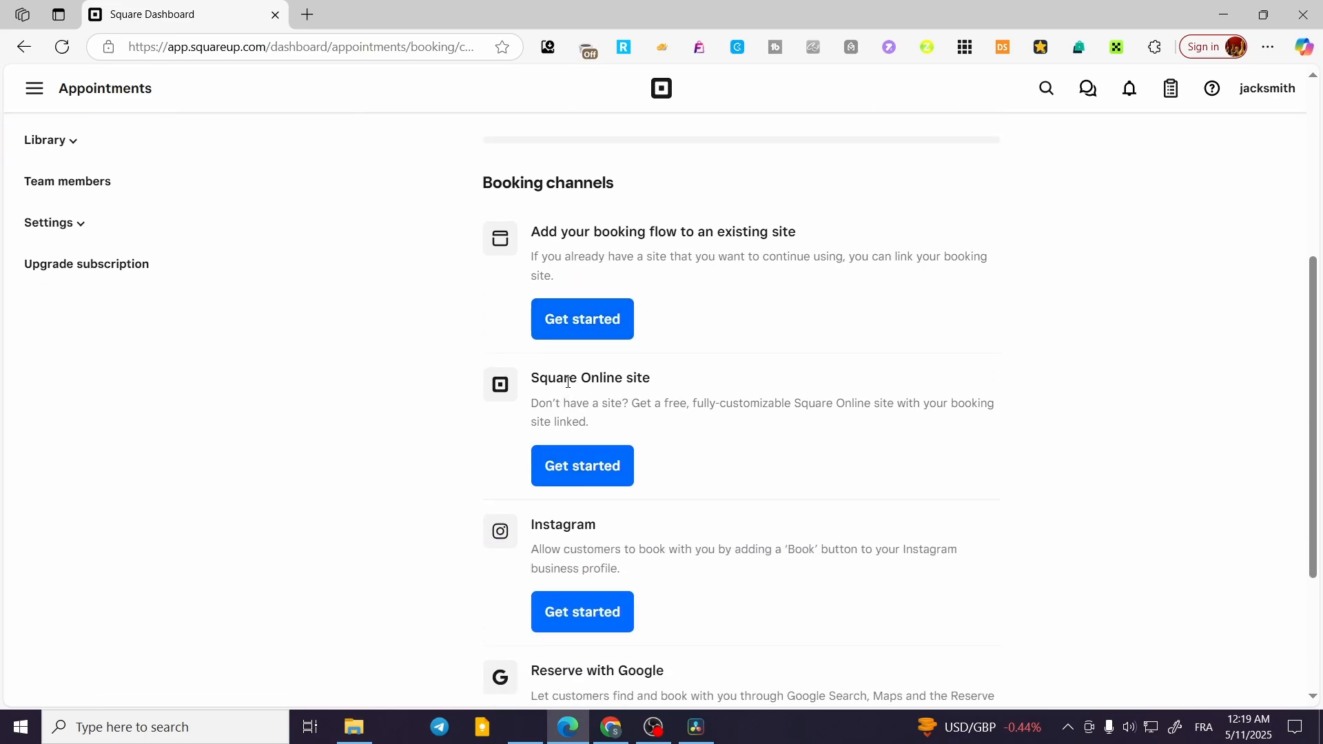
scroll(806, 376, down, 3)
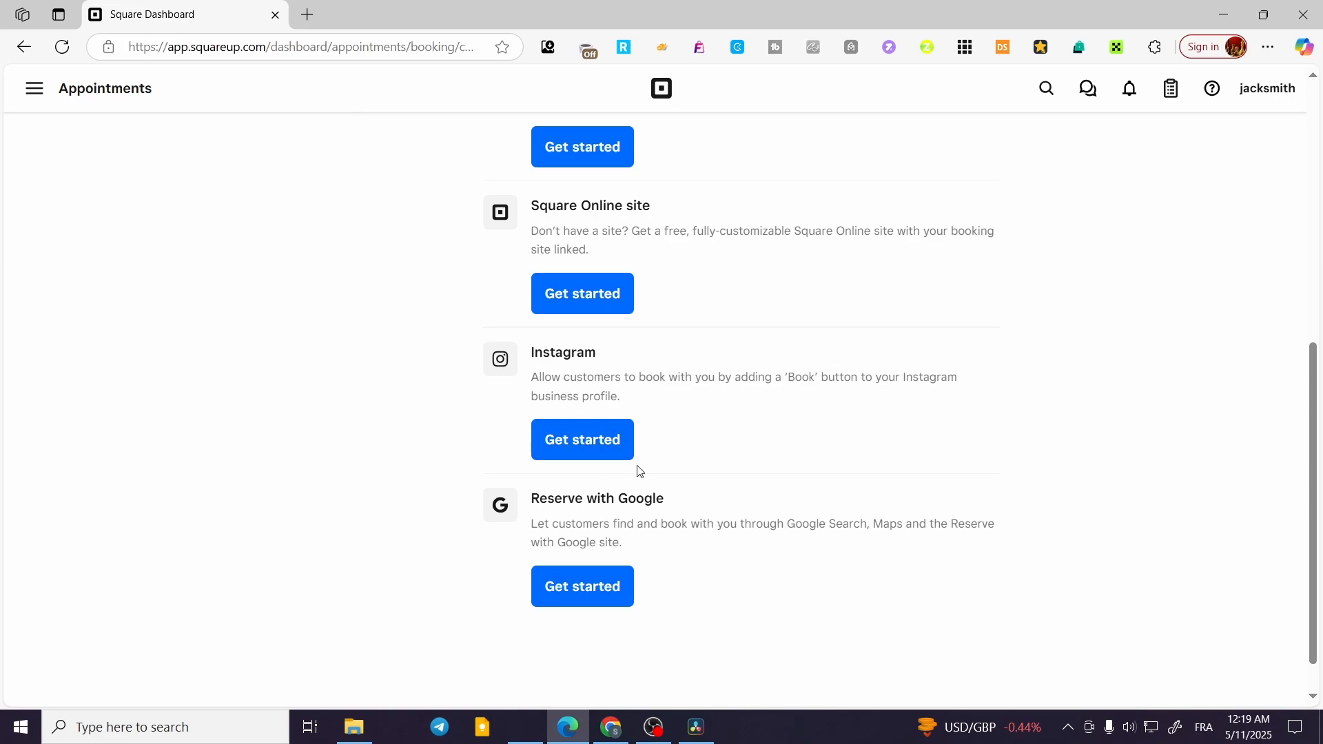
scroll(631, 583, up, 1)
scroll(602, 405, up, 4)
scroll(605, 403, down, 5)
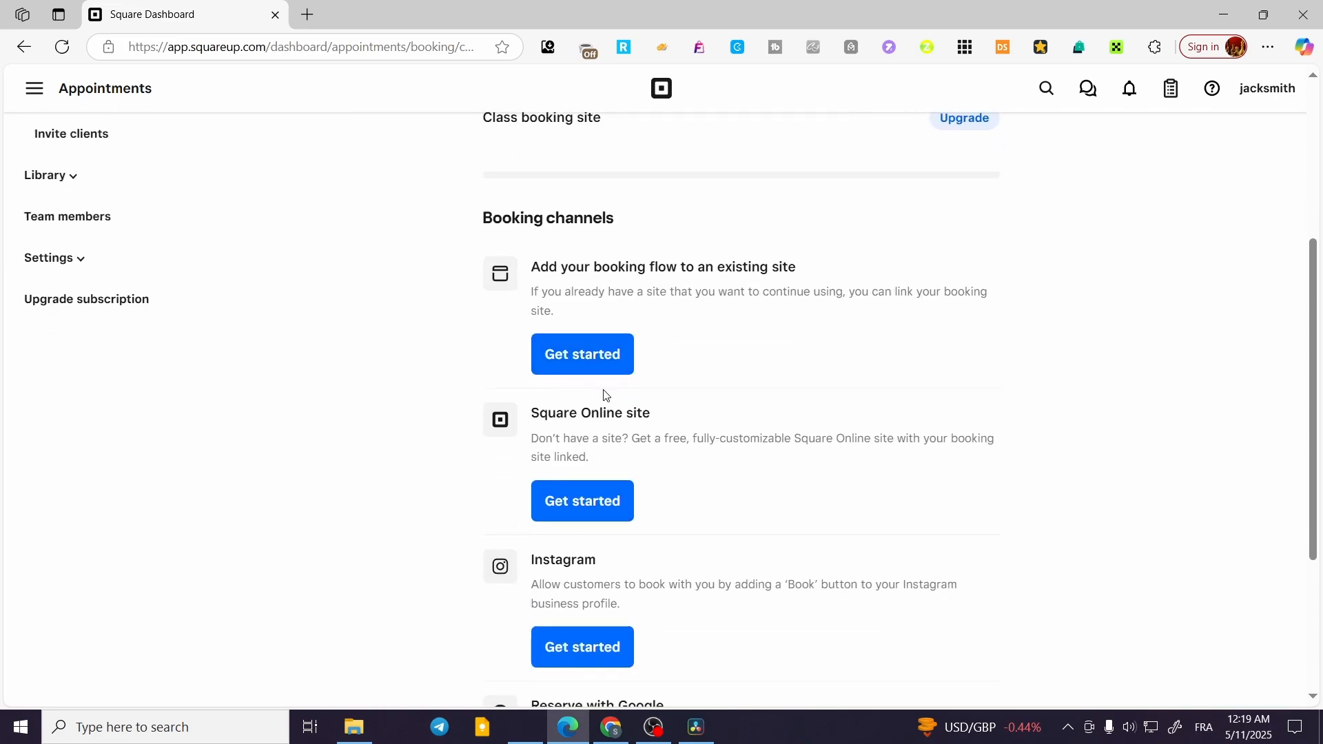
scroll(611, 437, up, 8)
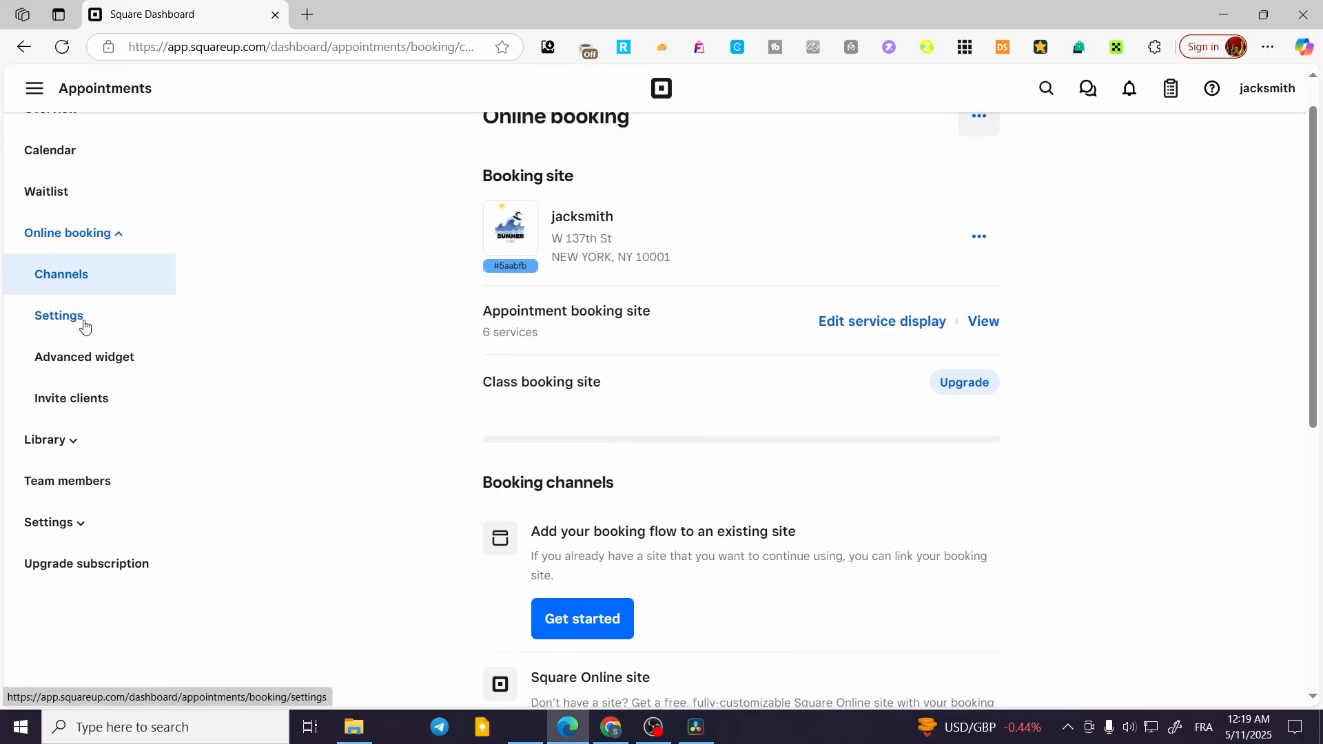
- Look at the advanced widget and client invitation pages of online booking, and at the sections available in the Library
click(93, 357)
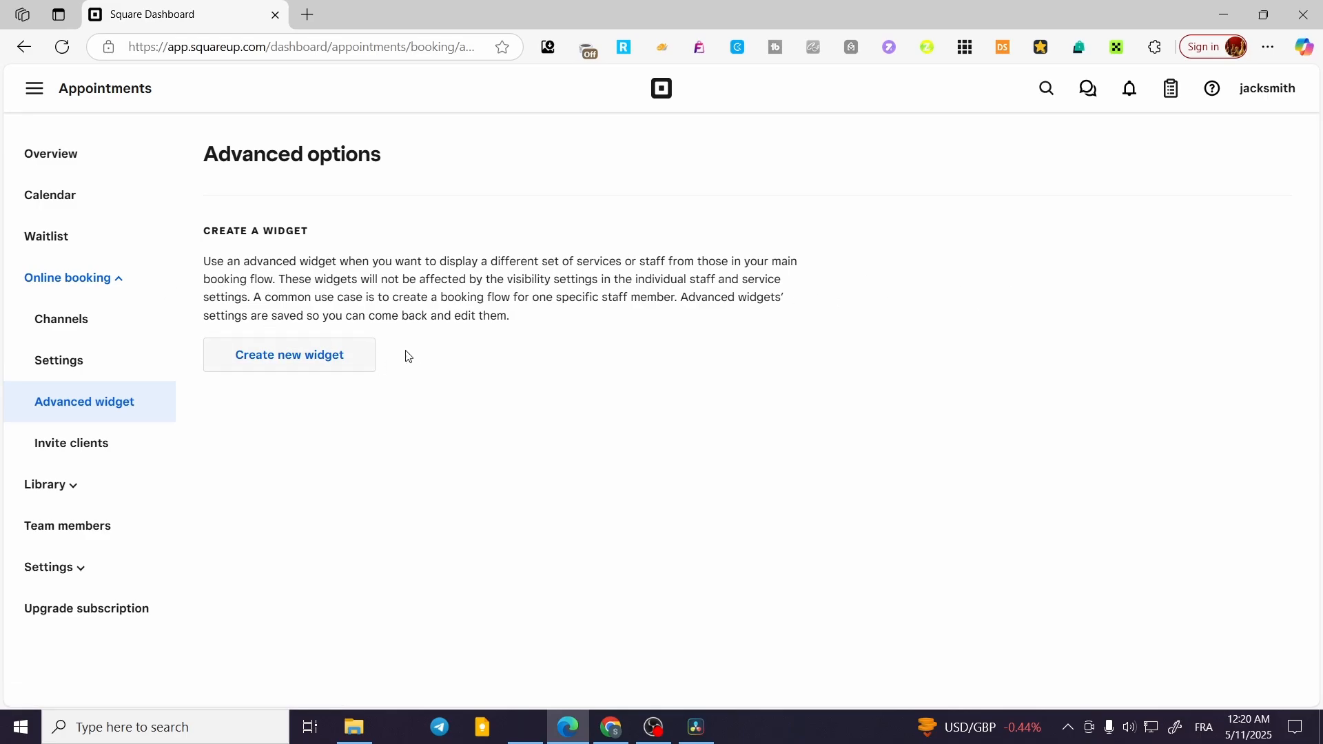
click(71, 442)
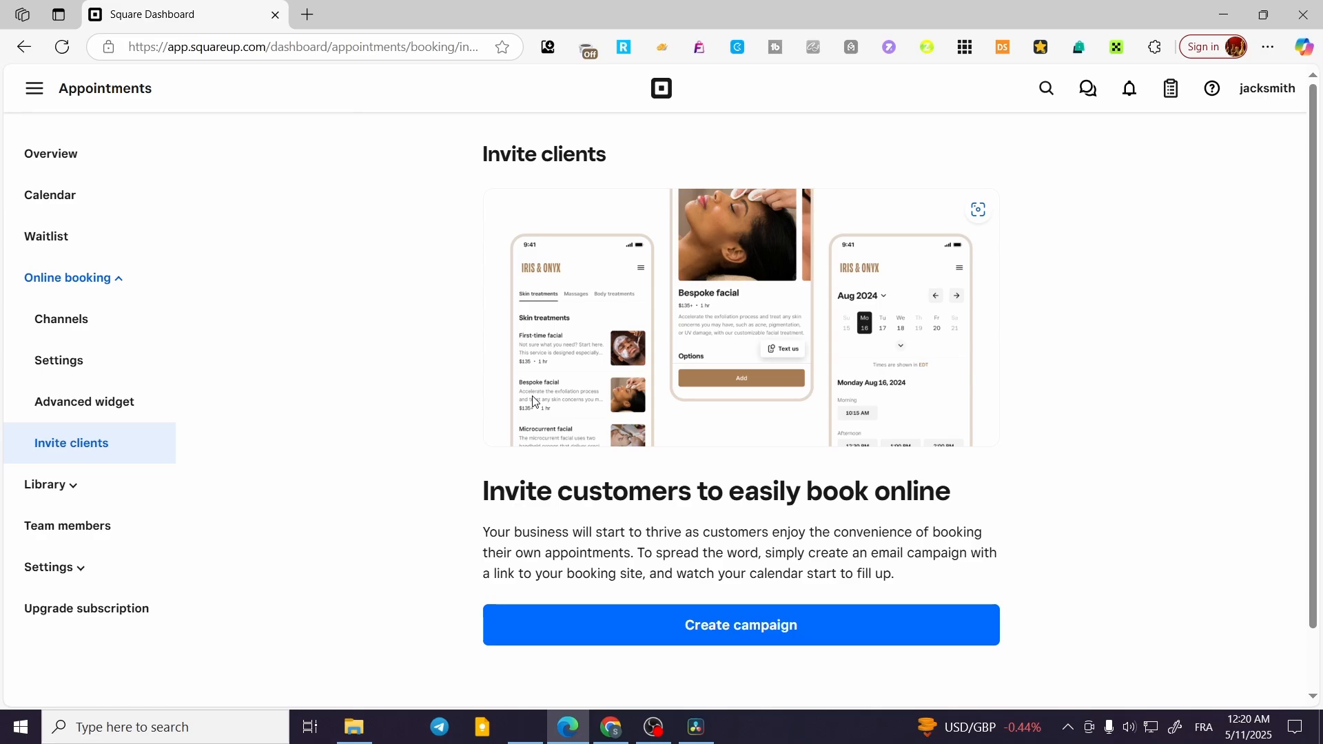
click(63, 486)
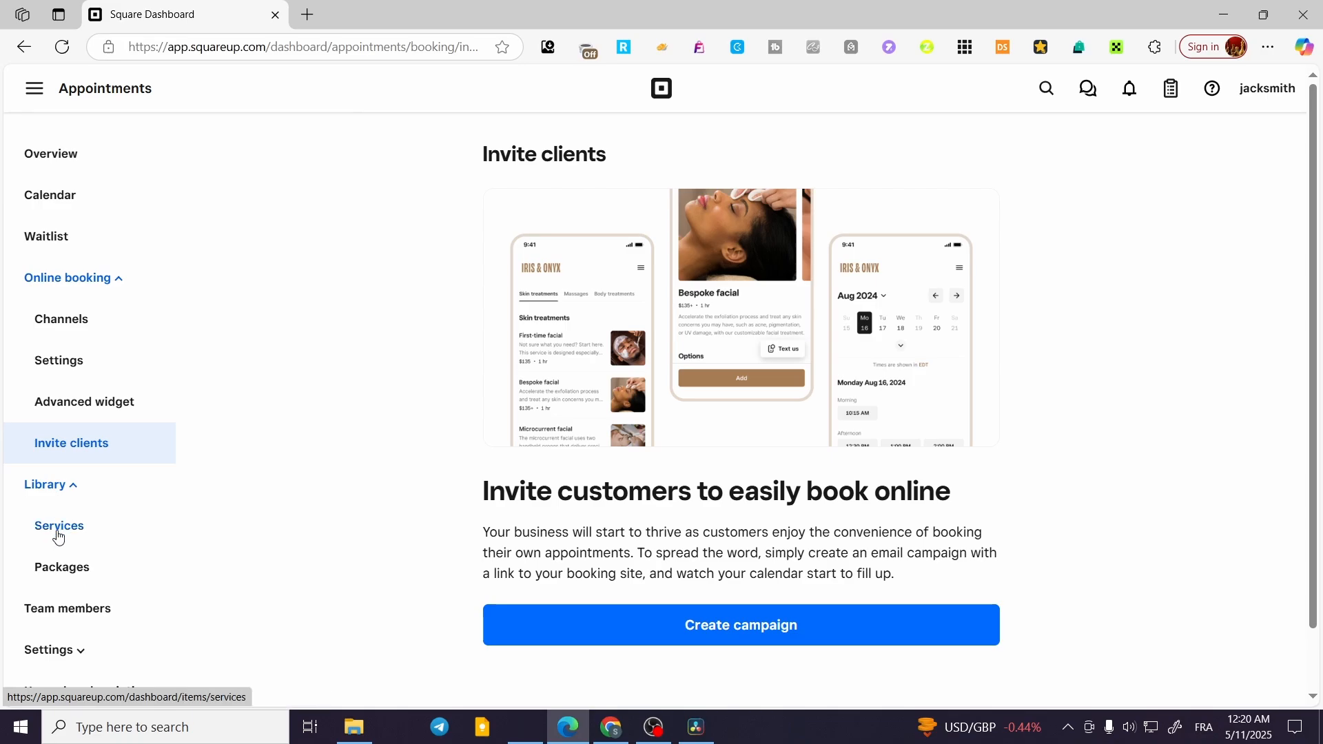
- Review the team members list and the blank profile form for adding a team member, closing the form unfilled
click(81, 618)
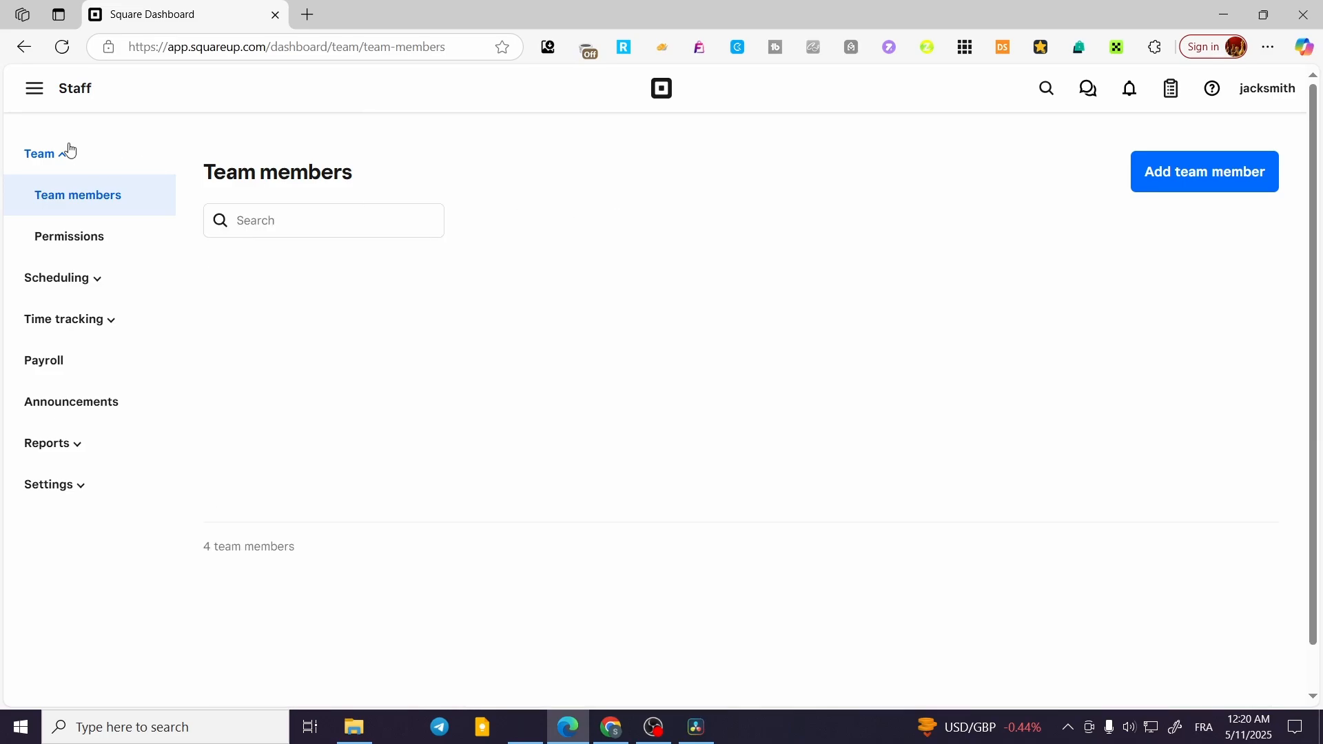
click(62, 155)
click(63, 159)
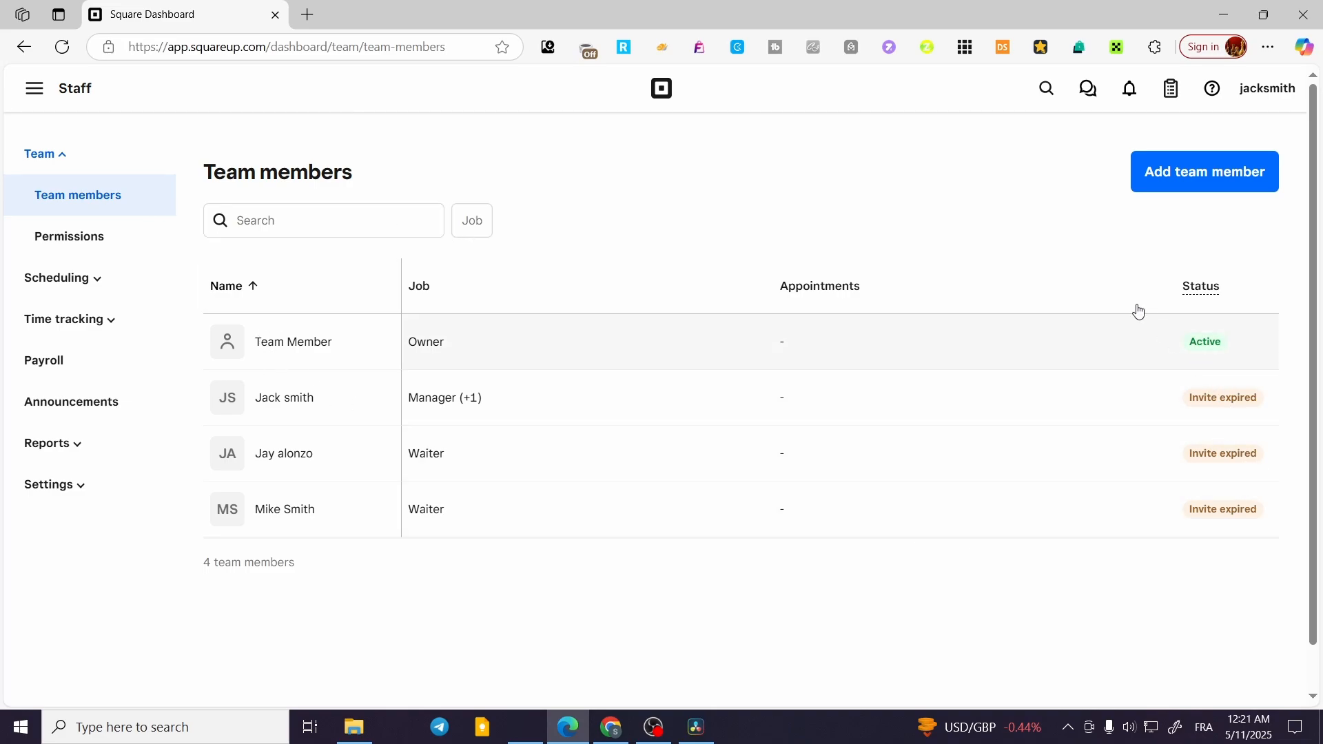
click(1212, 191)
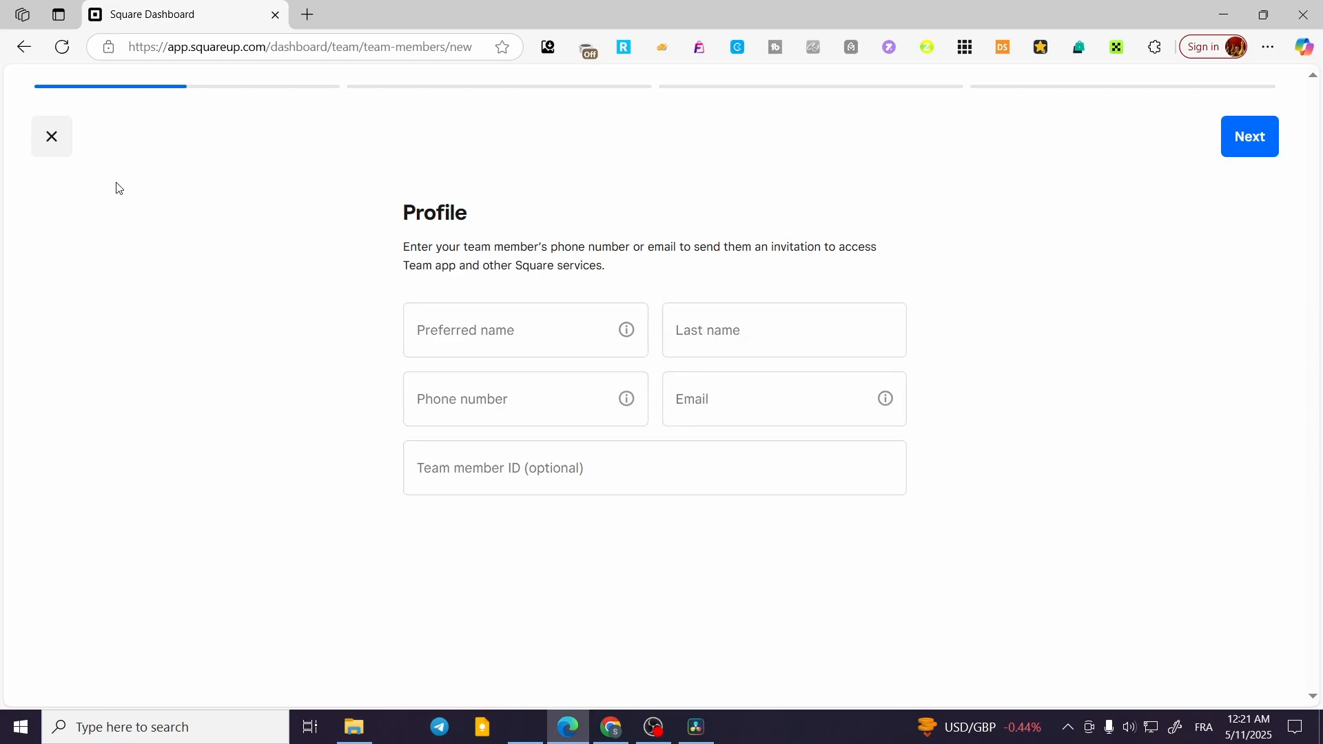
click(40, 136)
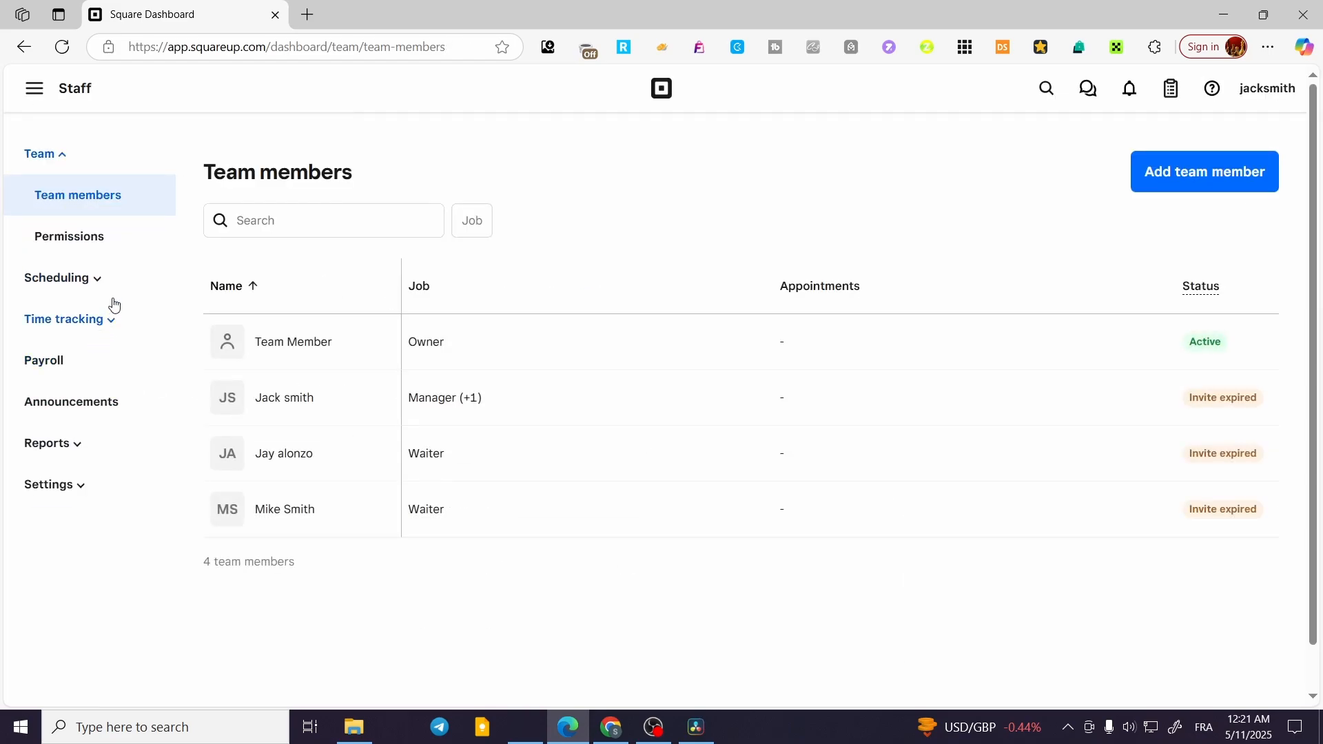
click(24, 46)
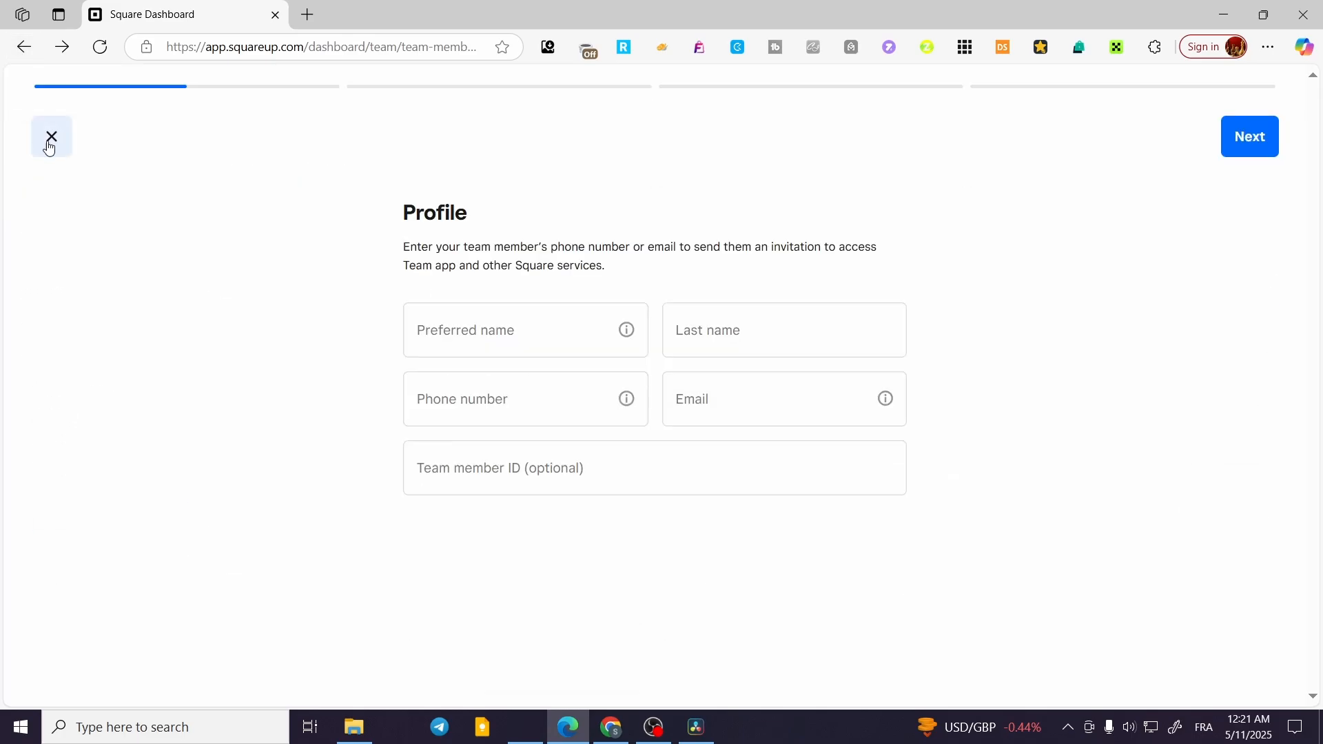
click(50, 144)
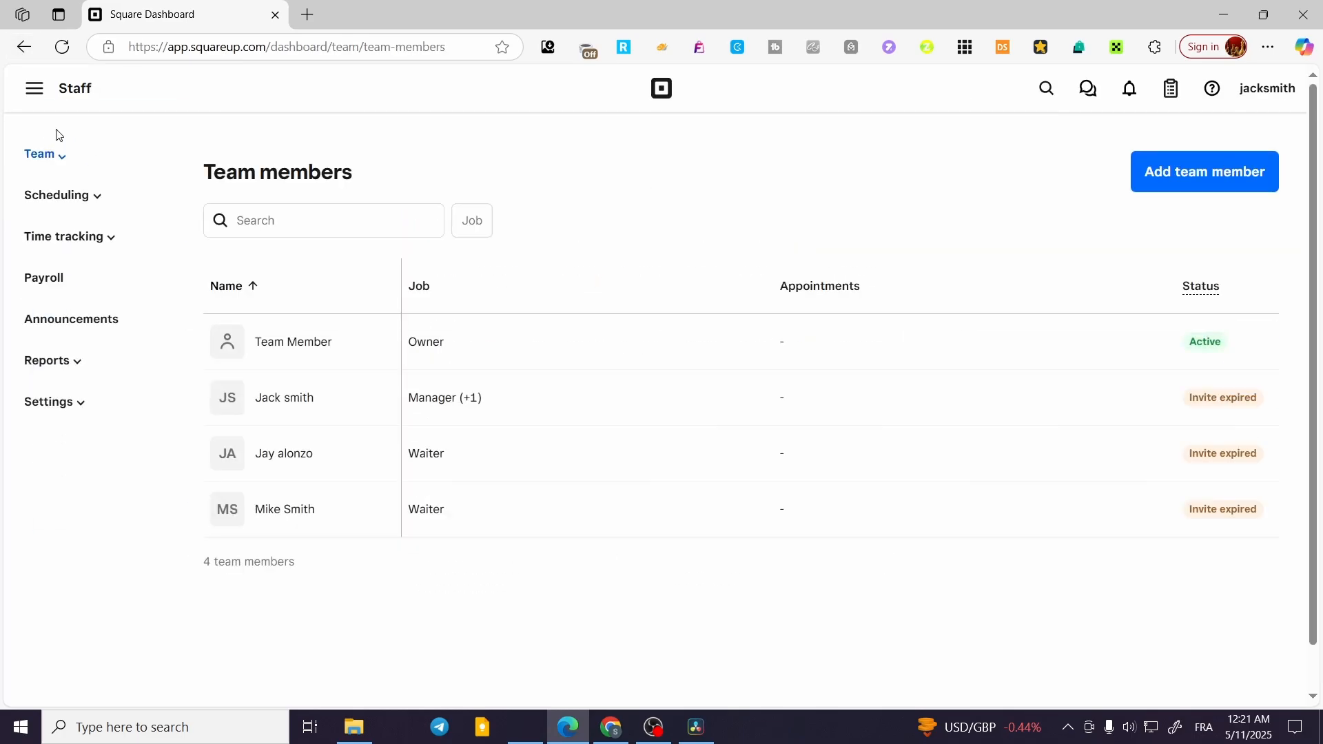
- Return from Staff to Appointments and open its Calendar & booking settings
click(36, 96)
click(93, 221)
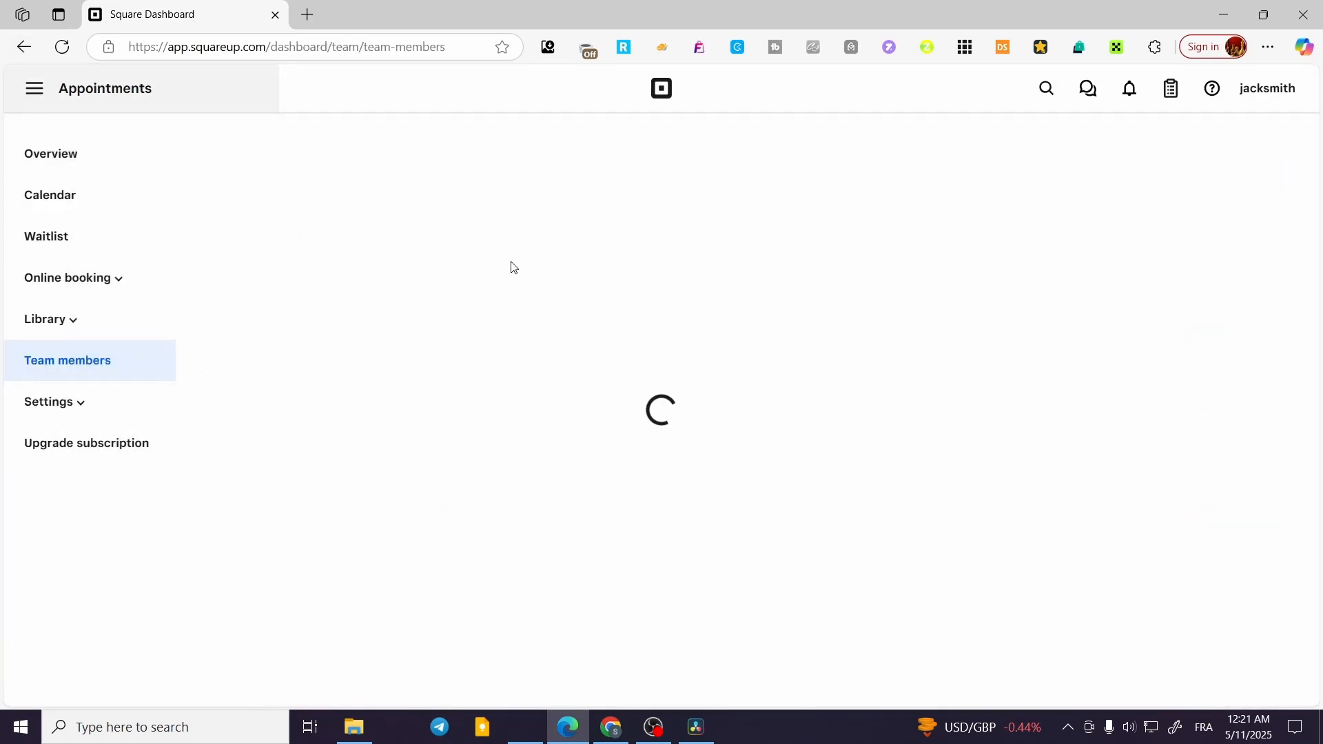
click(86, 410)
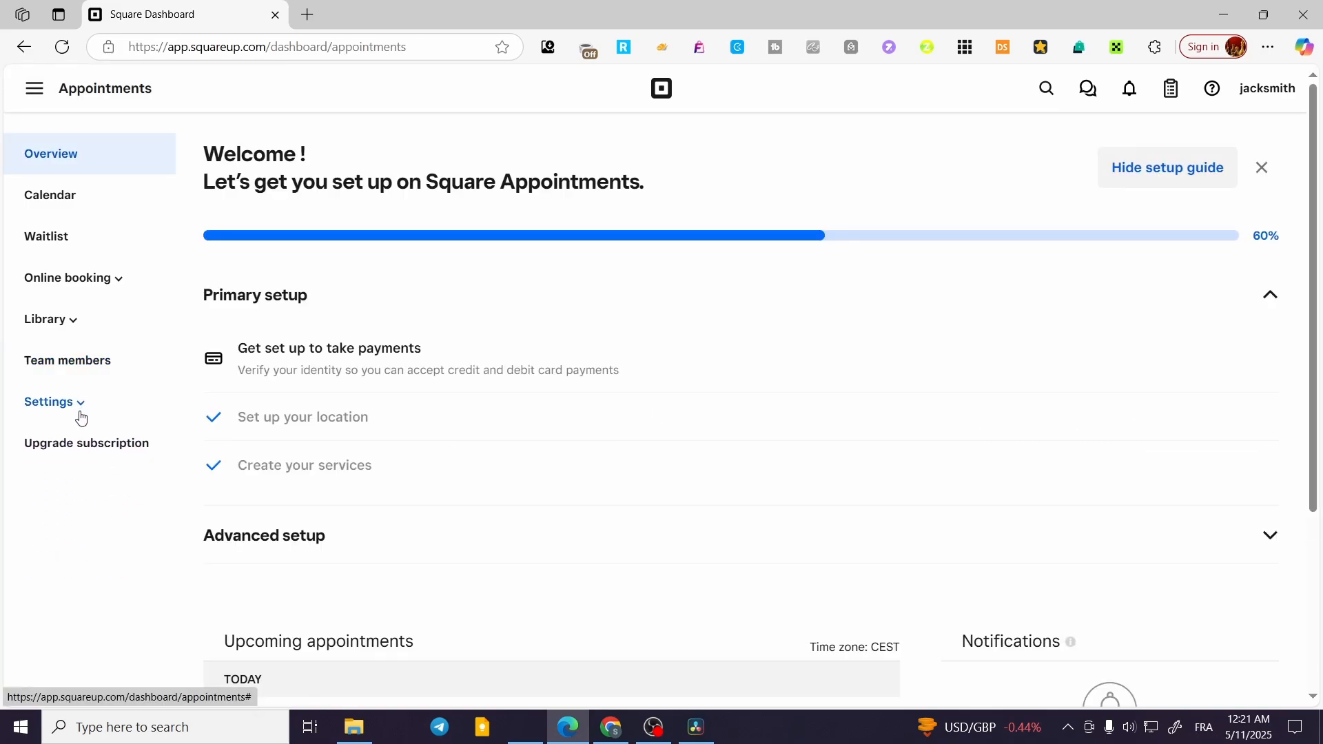
click(80, 416)
click(81, 447)
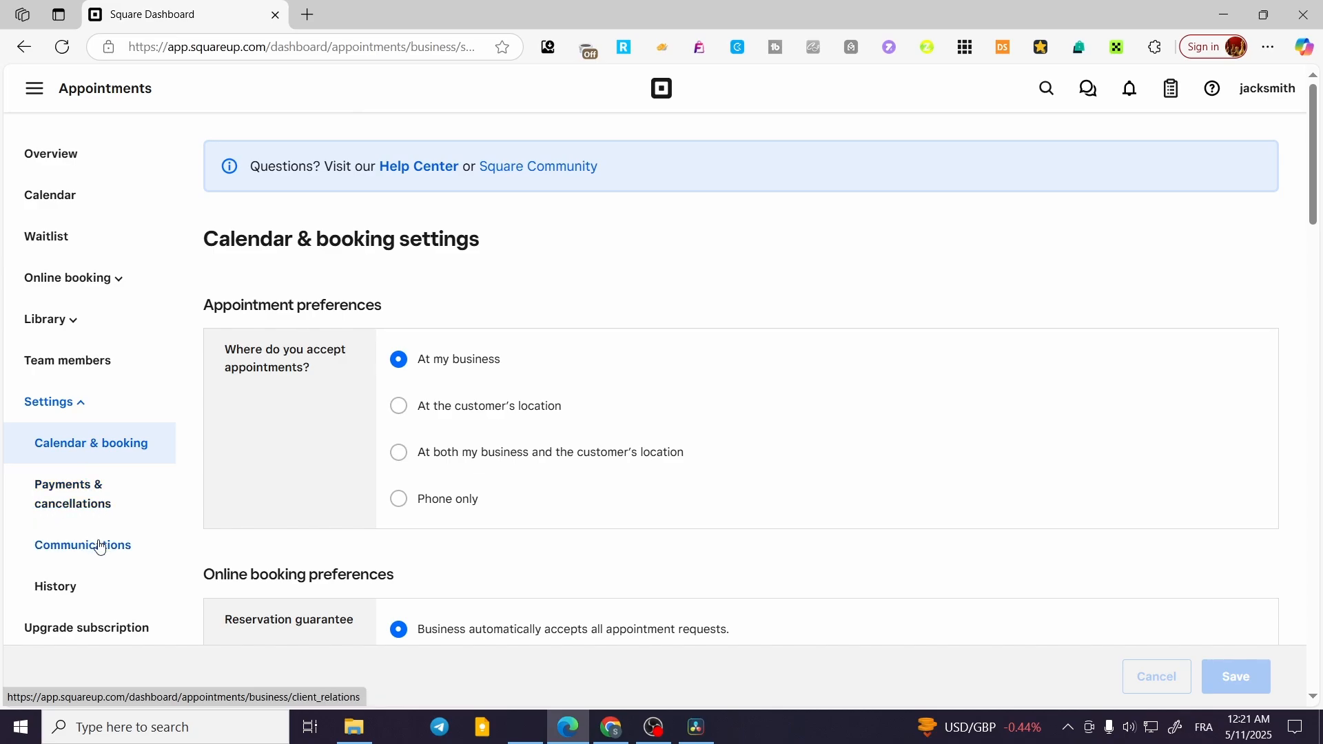
- Examine the appointment location, online booking, waitlist, marketing opt-in, online scheduling, calendar sync and Fake-it filter settings without changing them
scroll(165, 552, down, 1)
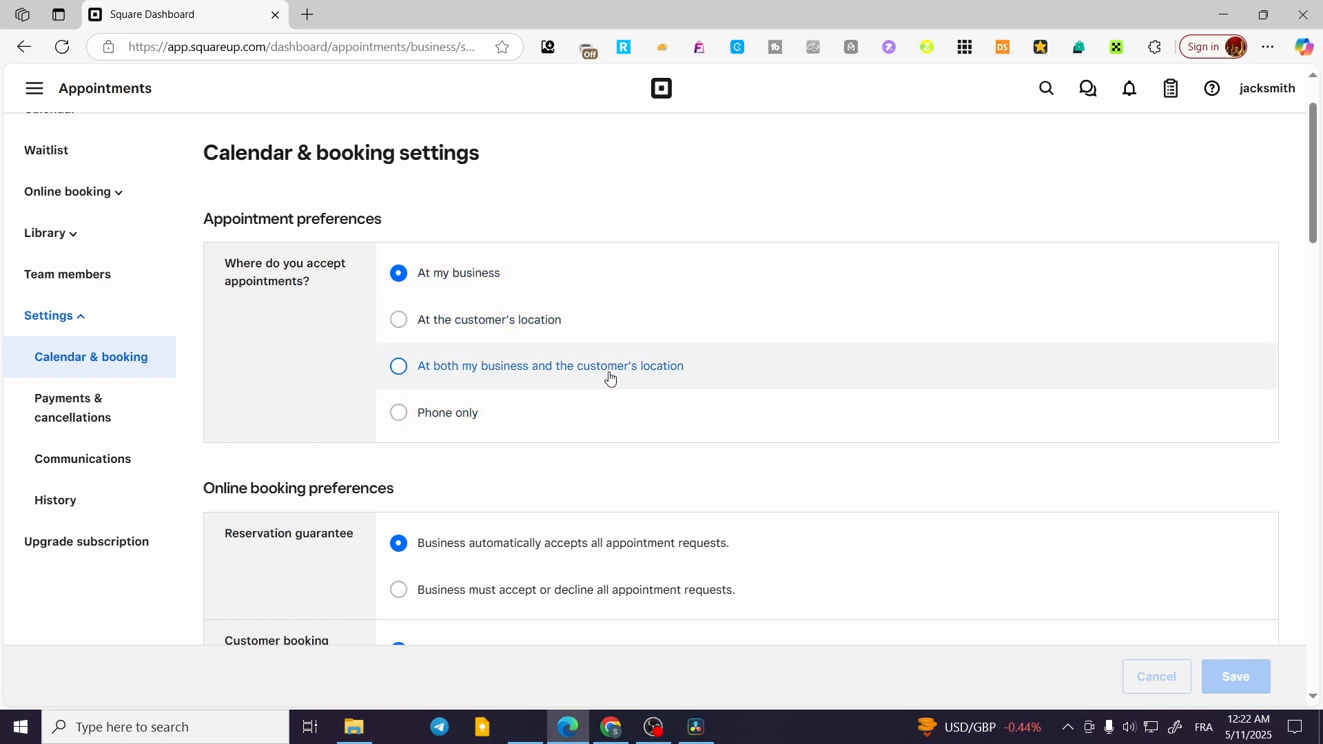
scroll(614, 372, down, 2)
scroll(518, 329, up, 1)
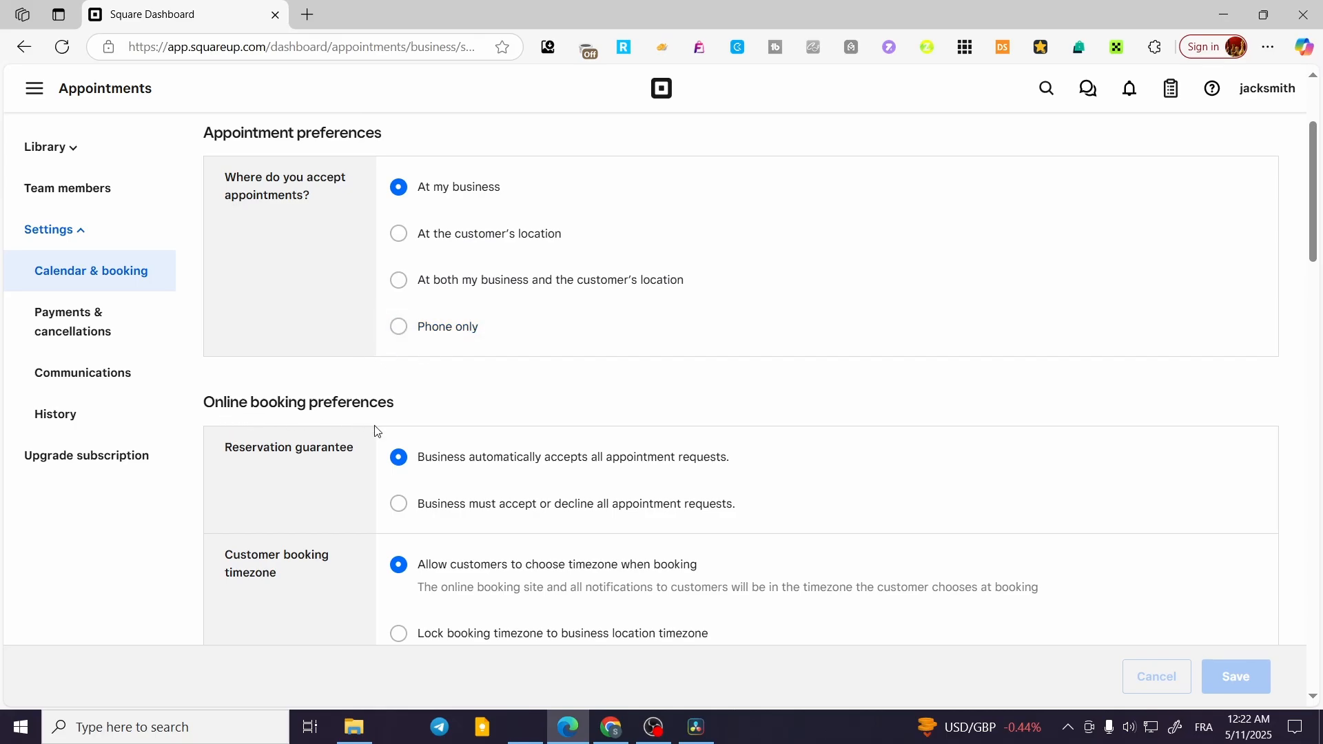
scroll(525, 429, down, 1)
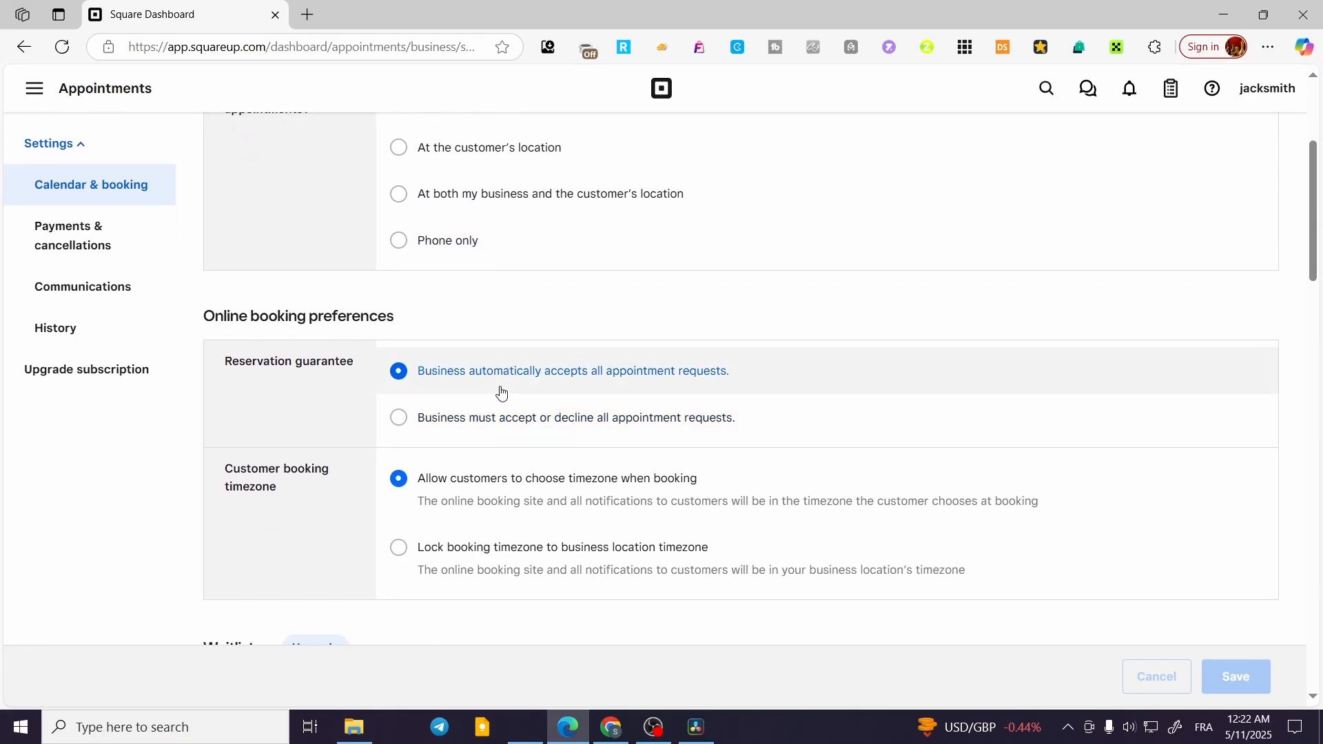
scroll(932, 430, down, 1)
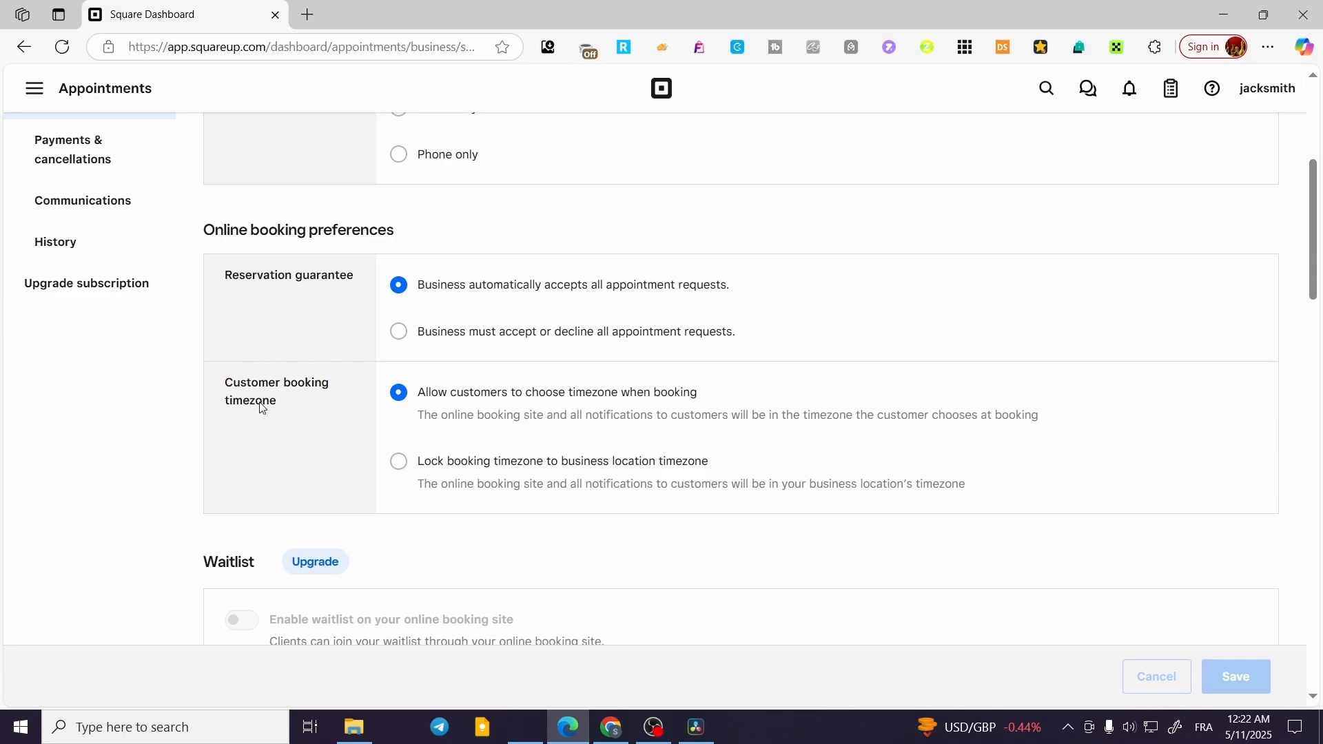
scroll(426, 434, down, 6)
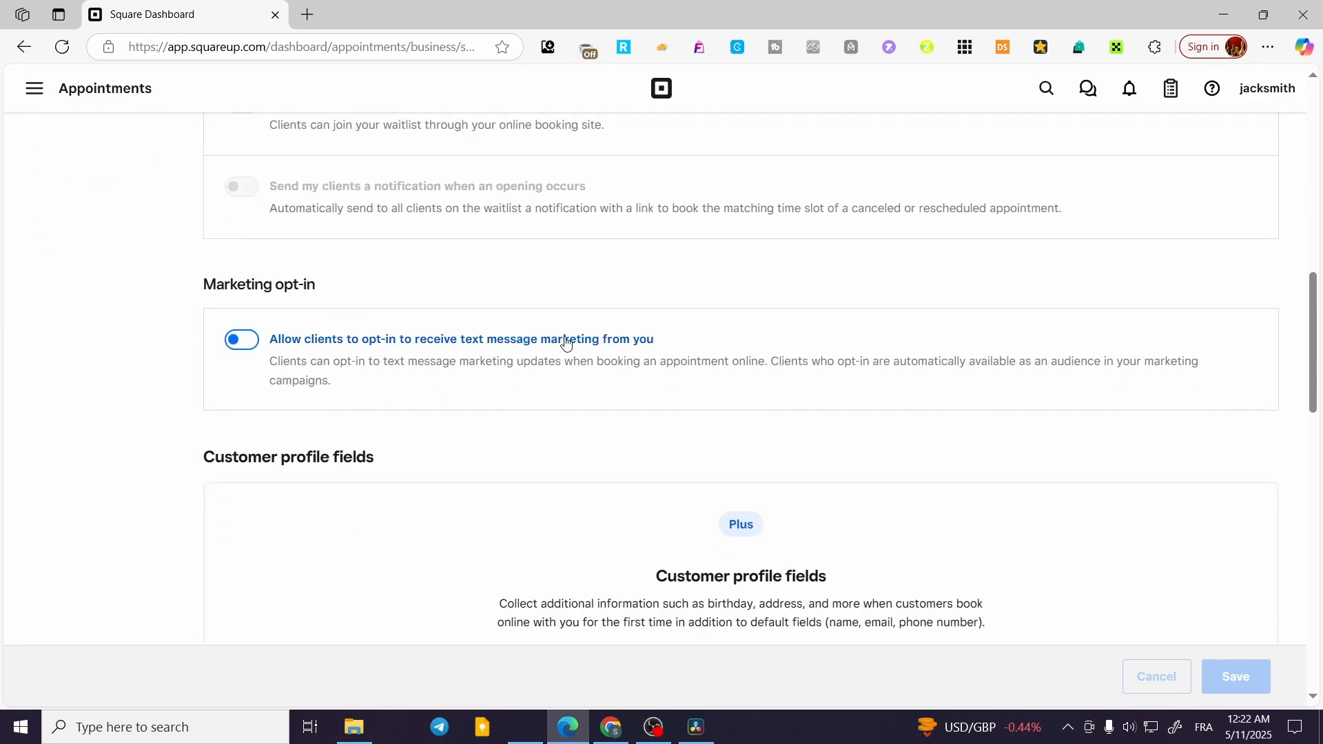
scroll(725, 378, down, 2)
scroll(628, 342, down, 3)
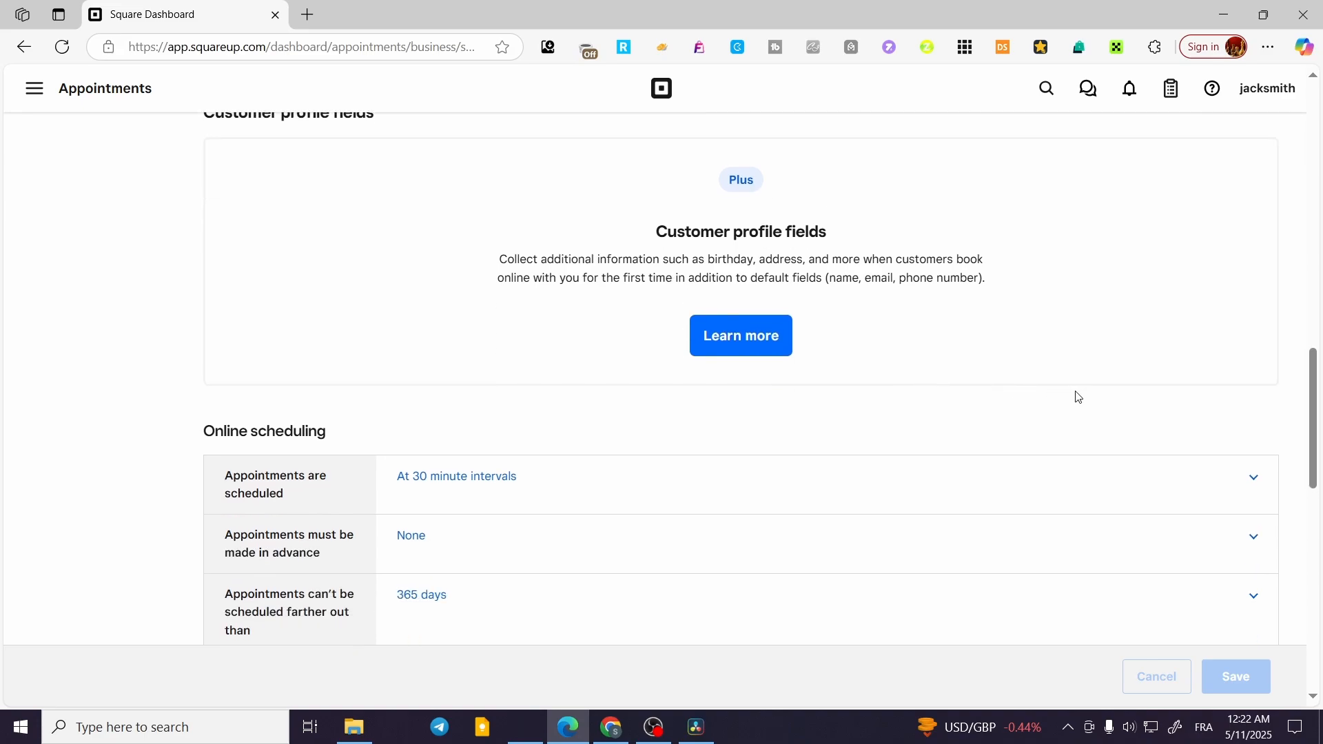
scroll(1057, 390, down, 2)
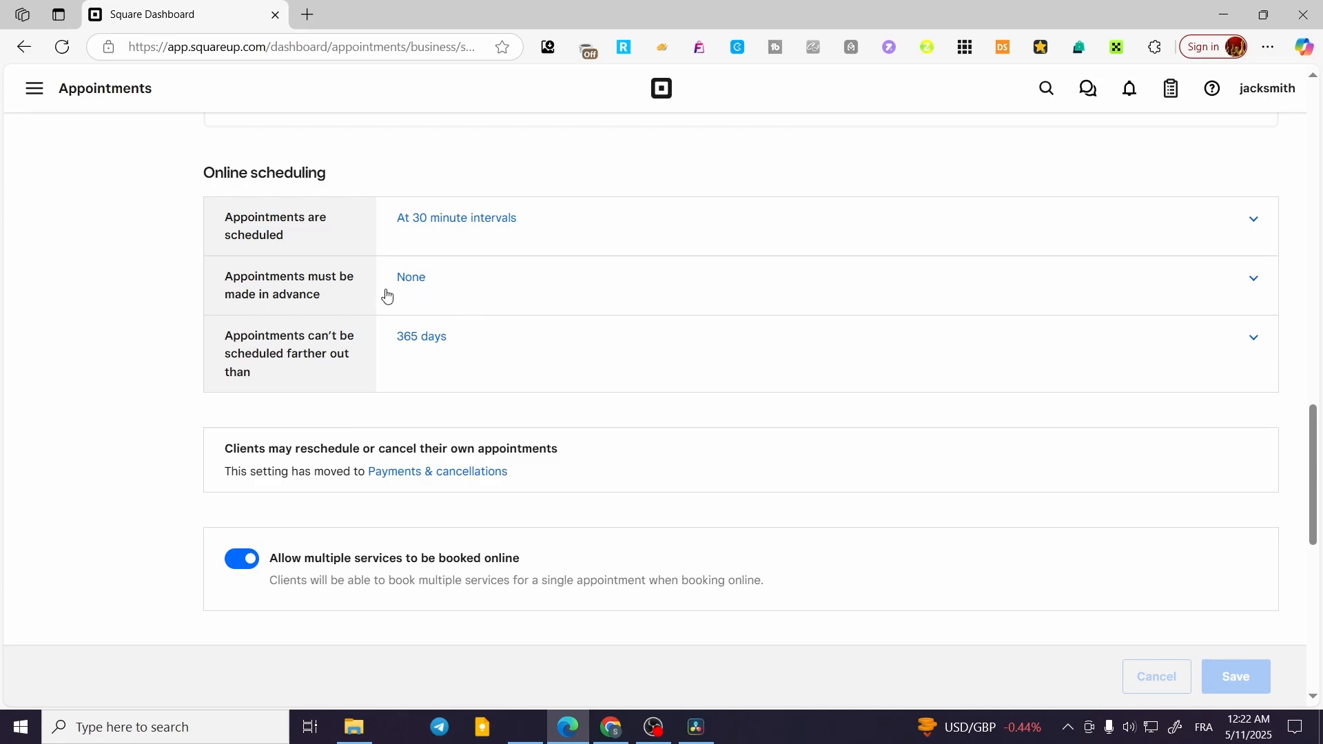
scroll(349, 296, down, 9)
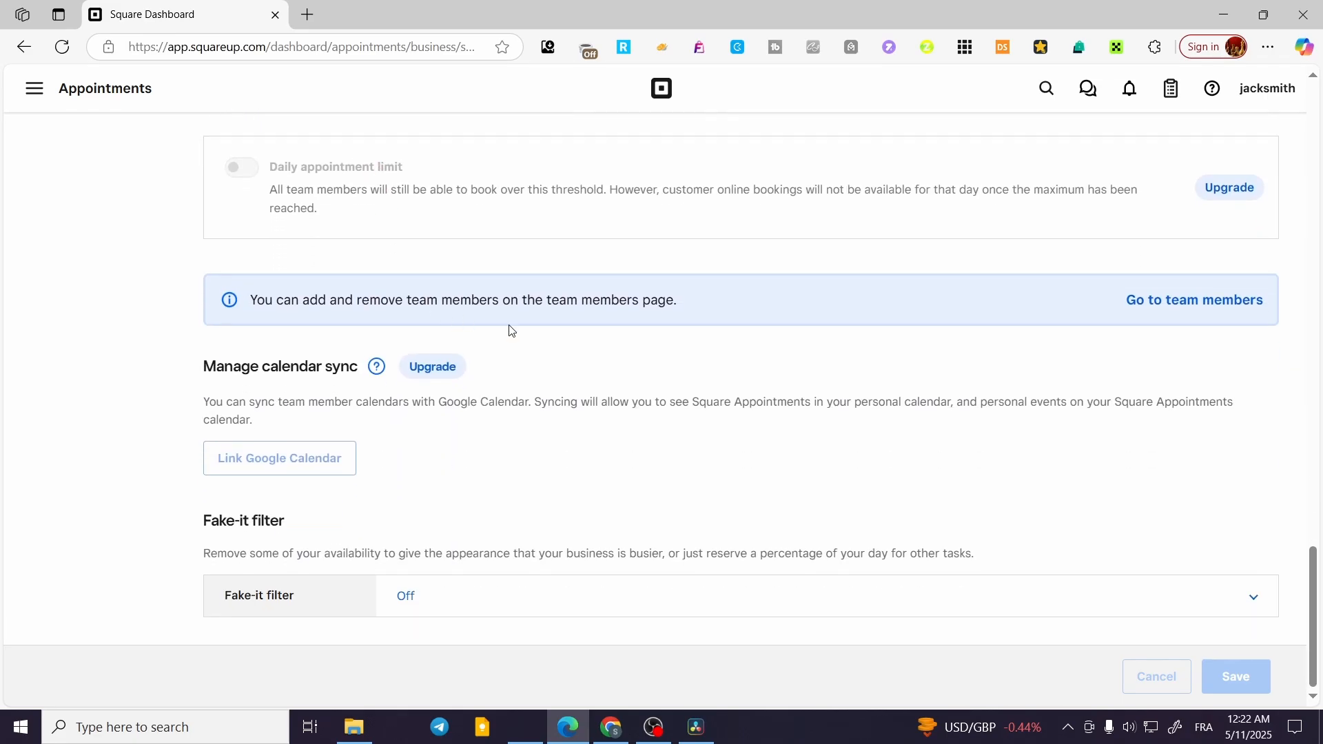
scroll(682, 623, up, 20)
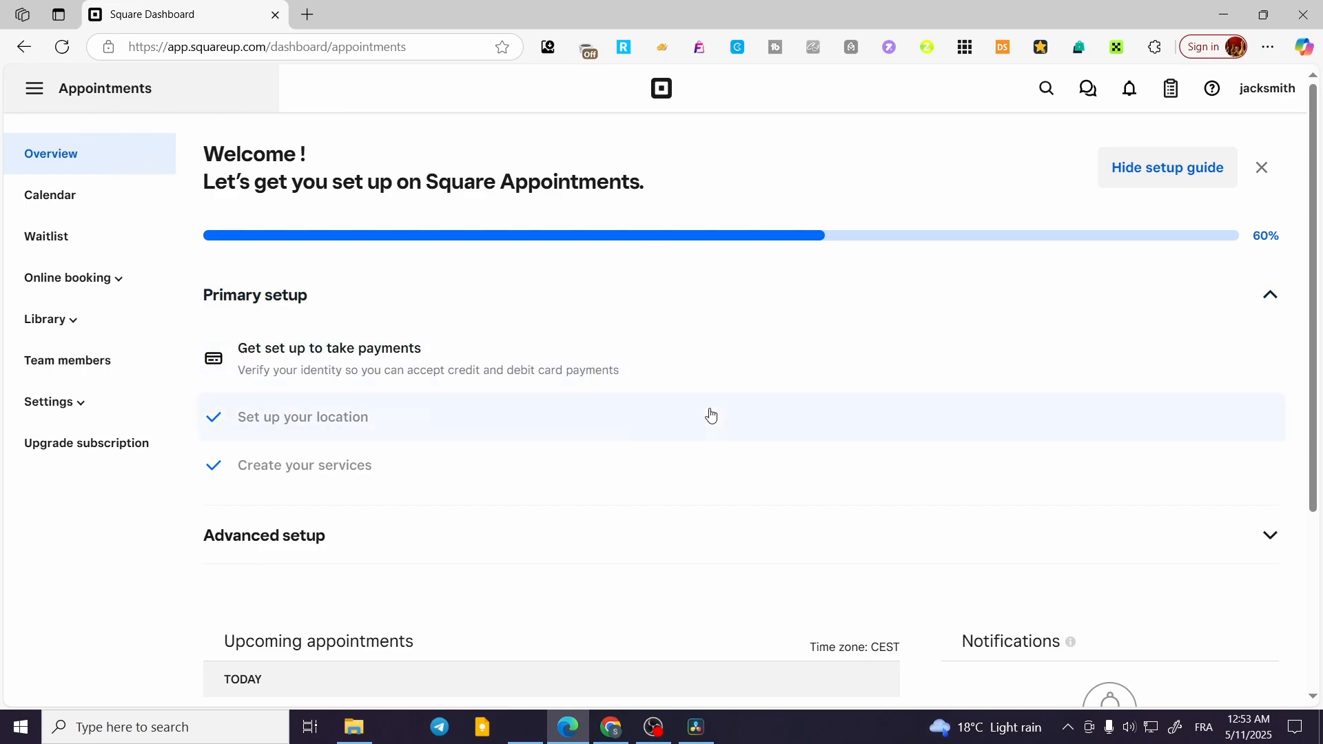
- Look at the setup guide's options for creating services and the list of business locations, closing both without changes
click(288, 469)
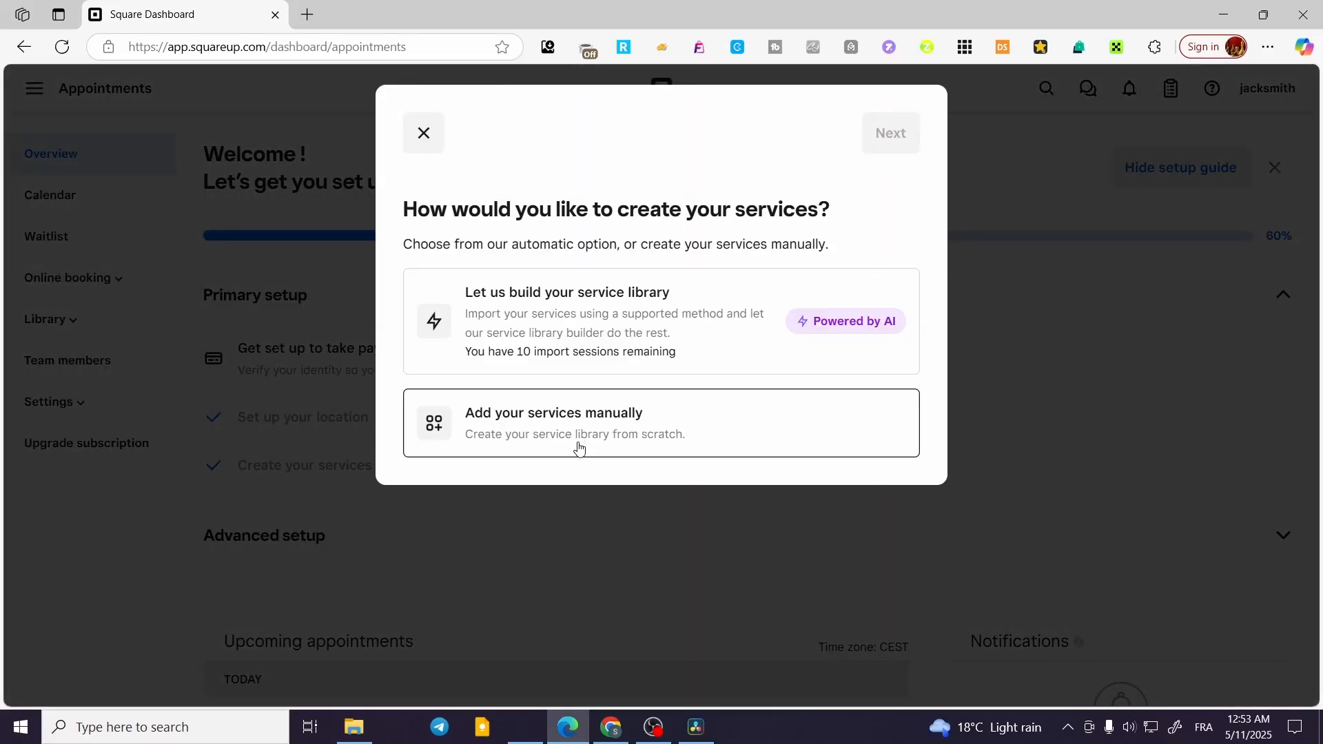
click(560, 511)
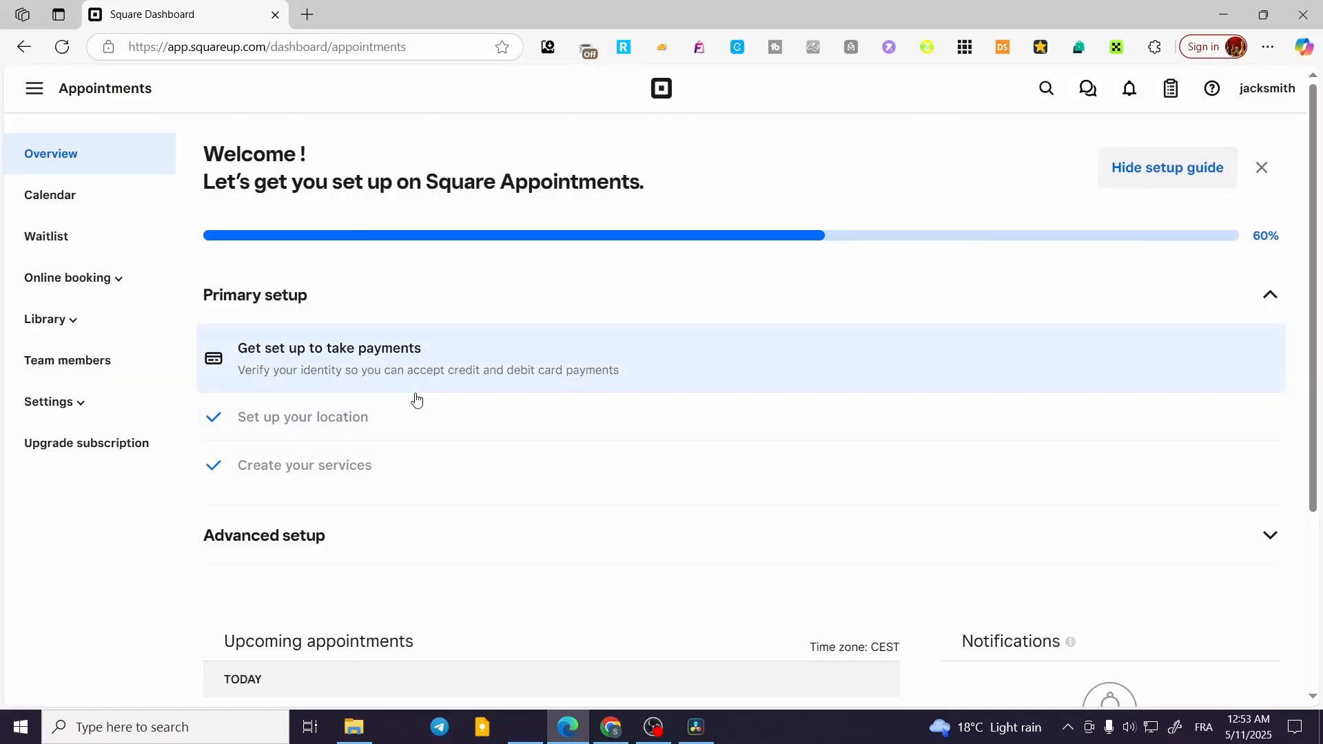
click(427, 418)
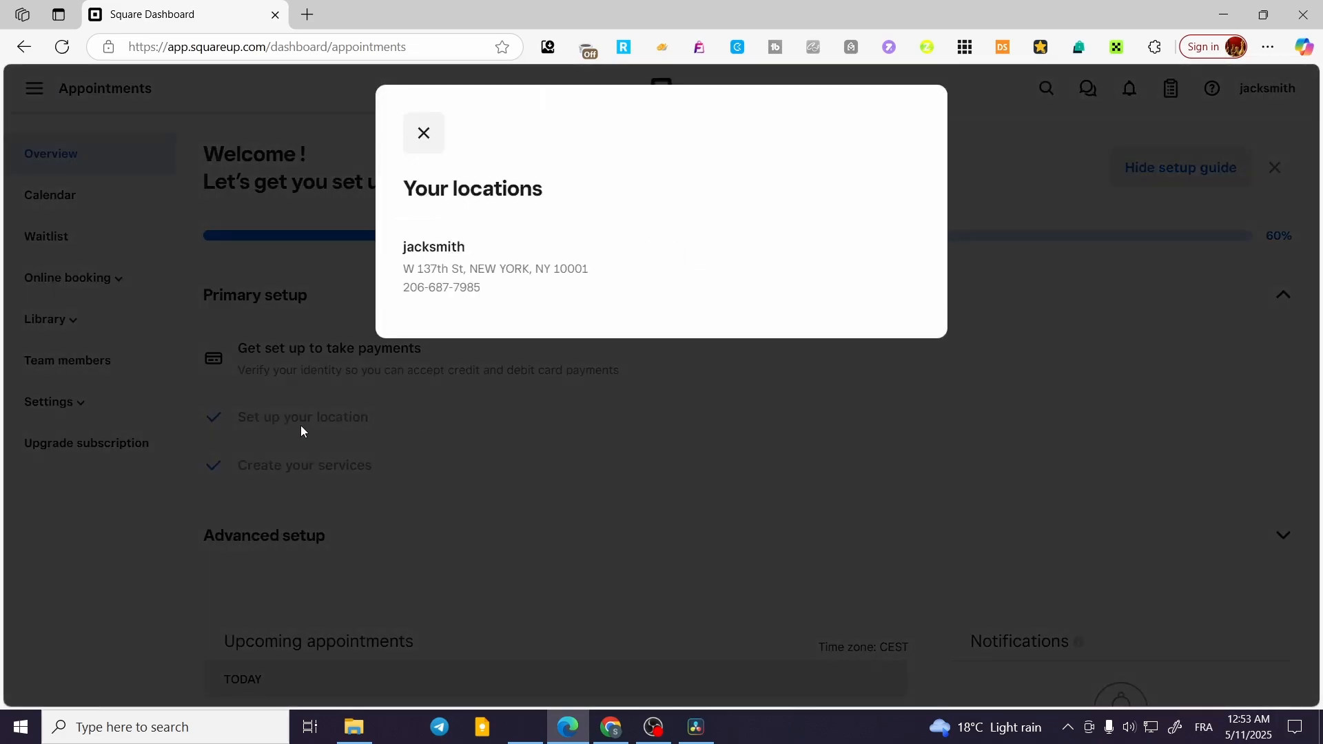
click(423, 133)
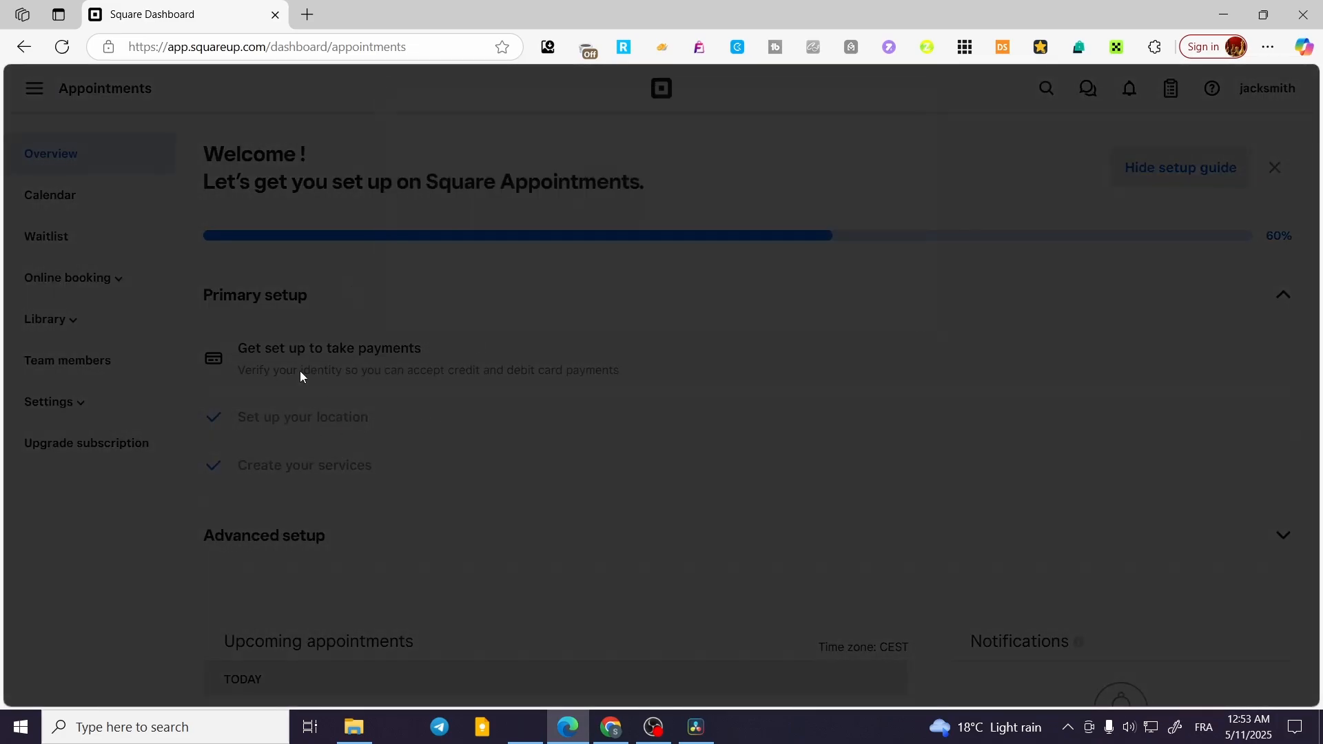
- Check the upcoming appointments on the overview page and expand the Advanced setup tasks
scroll(398, 381, down, 4)
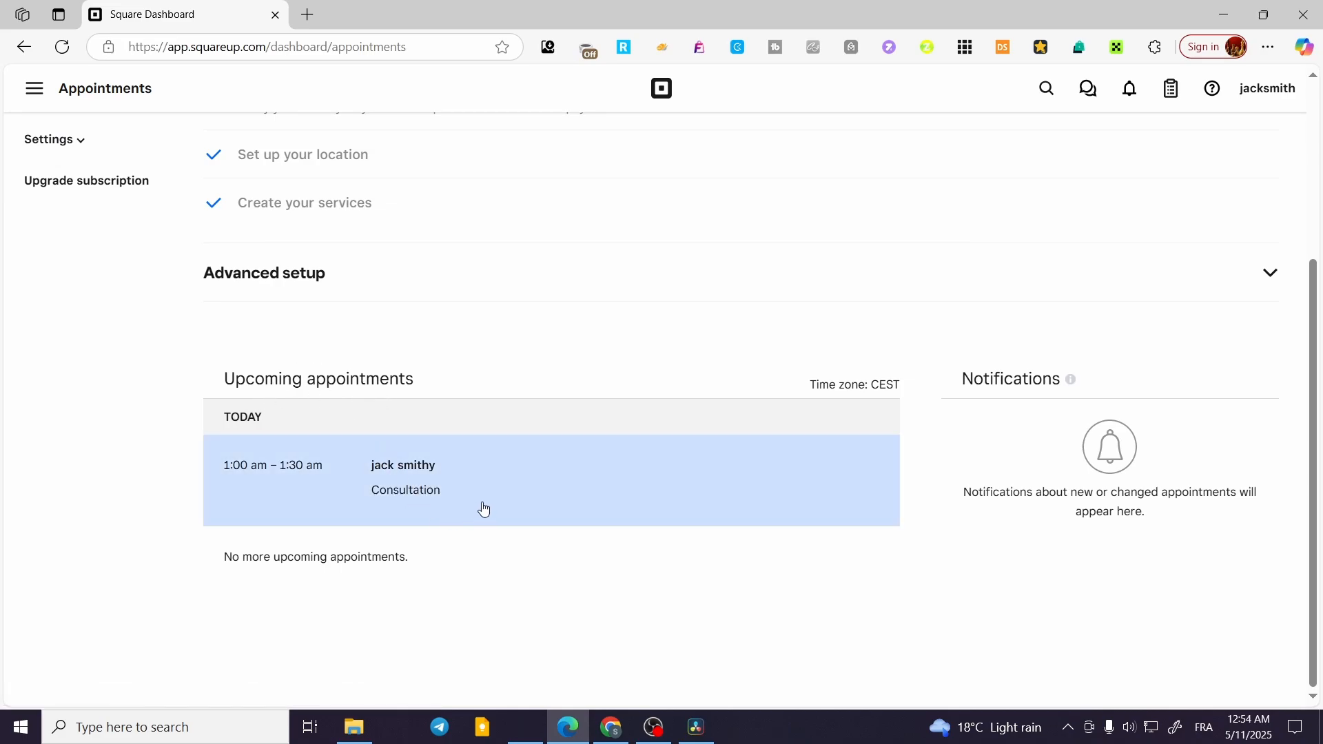
click(1278, 276)
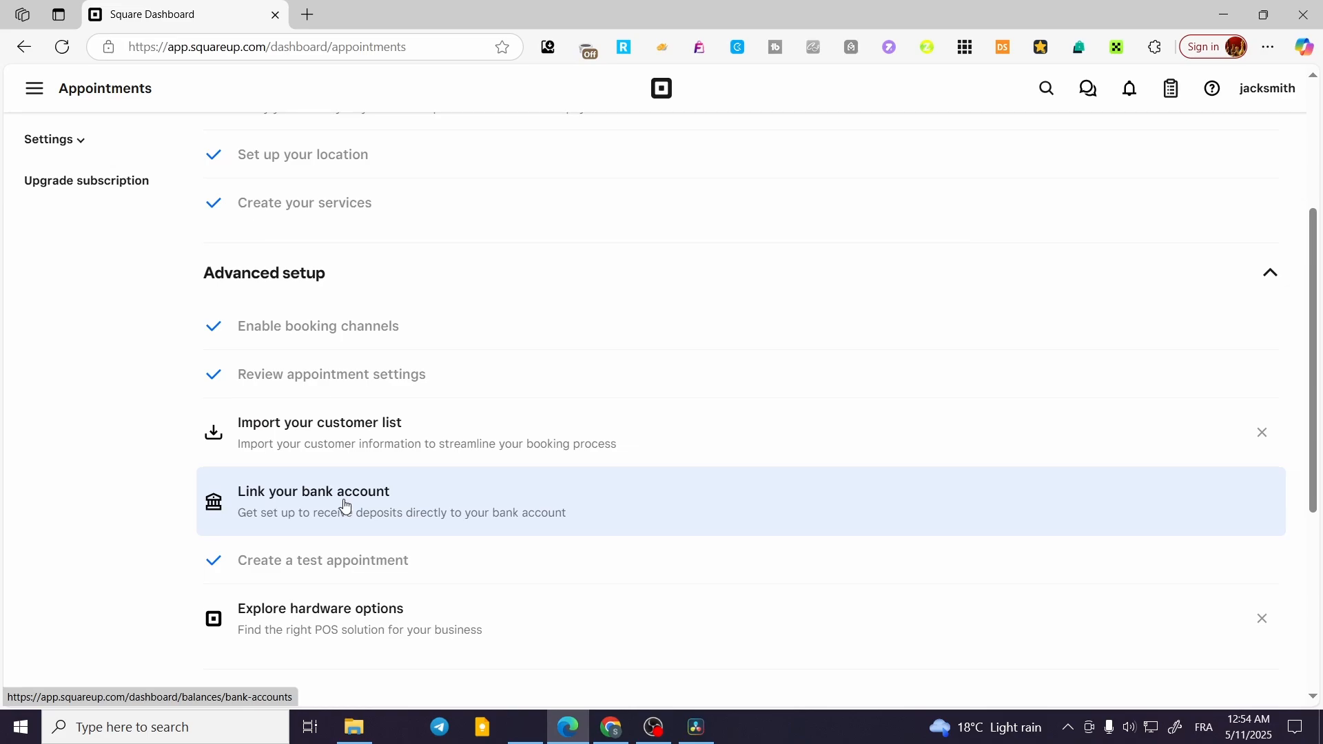
- Open the Create a test appointment setup task and dismiss the form's notice about sending forms after booking
click(375, 567)
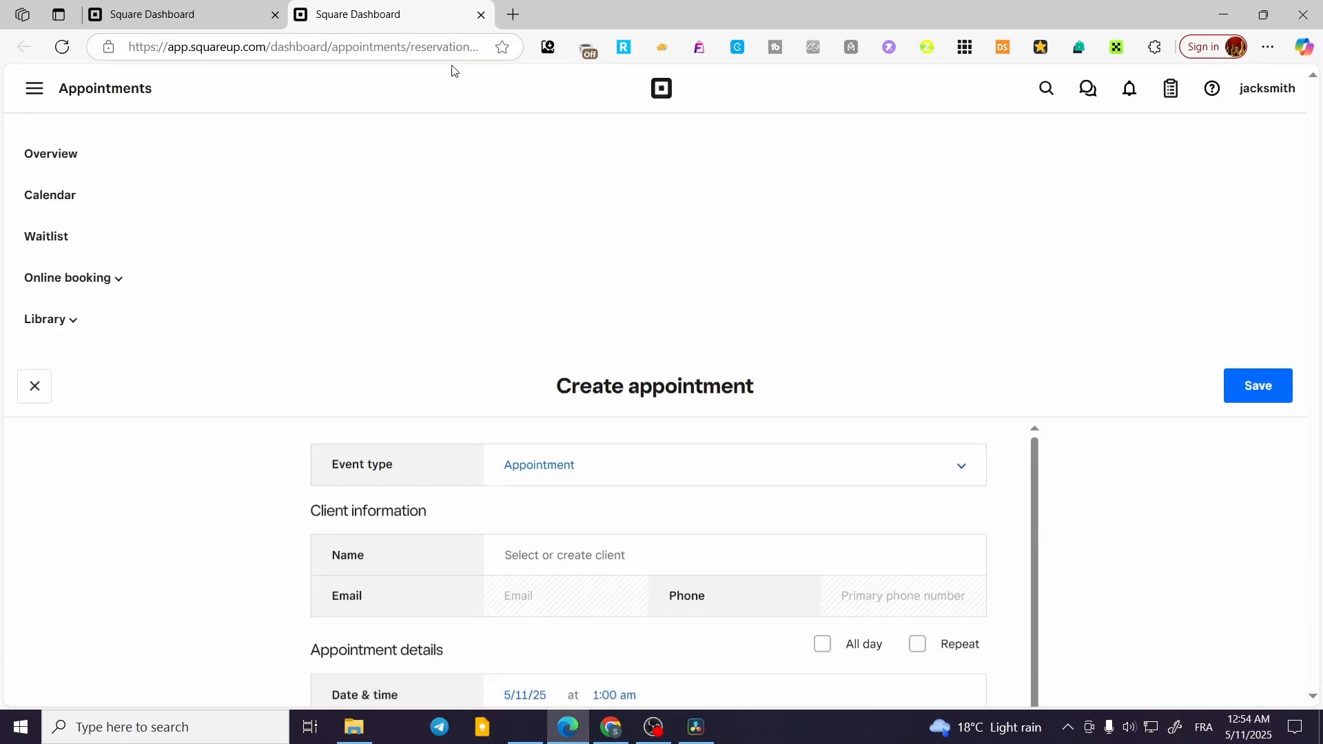
scroll(637, 279, down, 4)
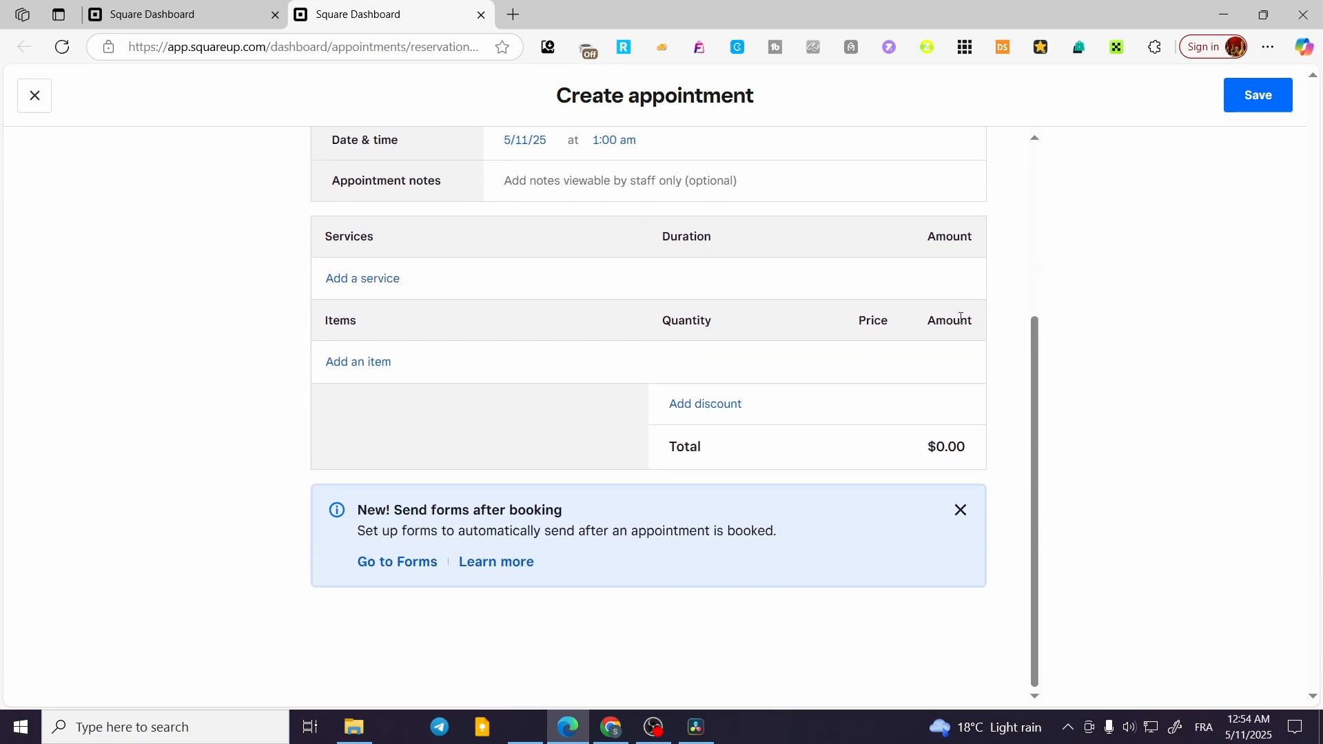
click(961, 510)
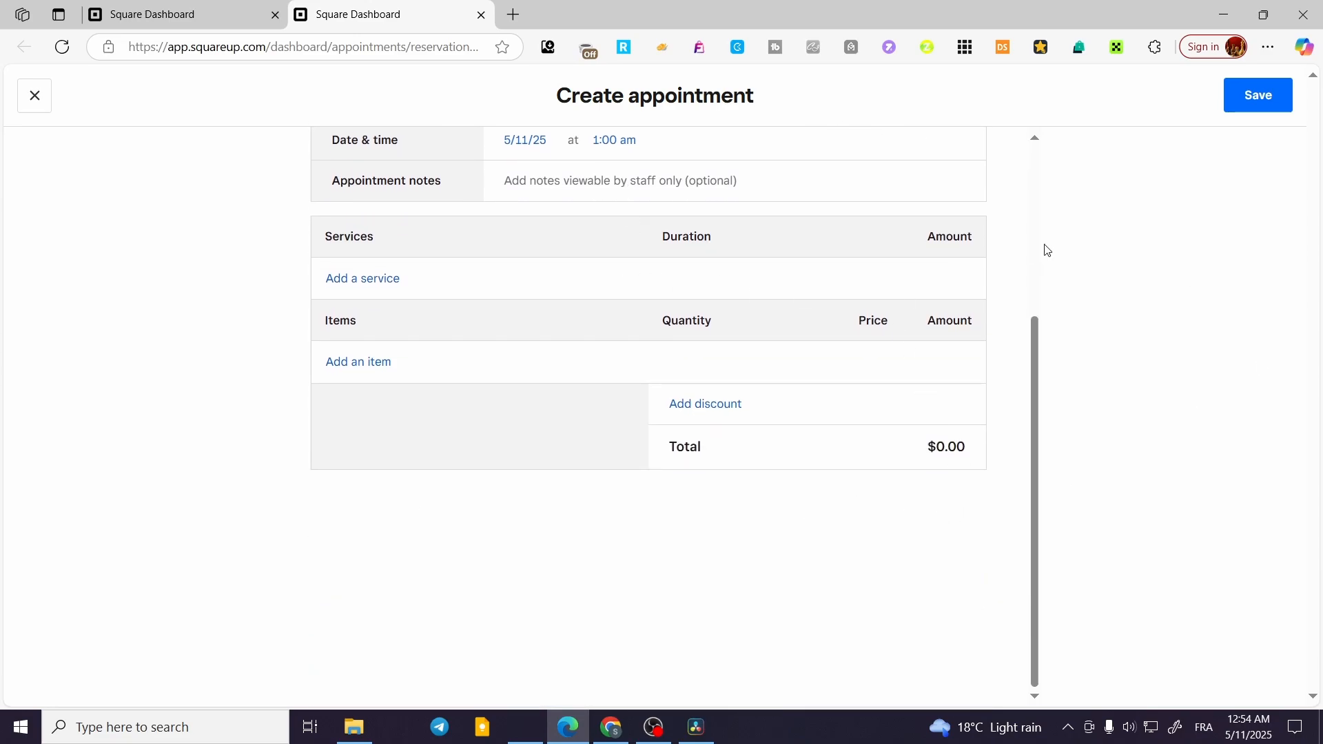
scroll(744, 216, up, 4)
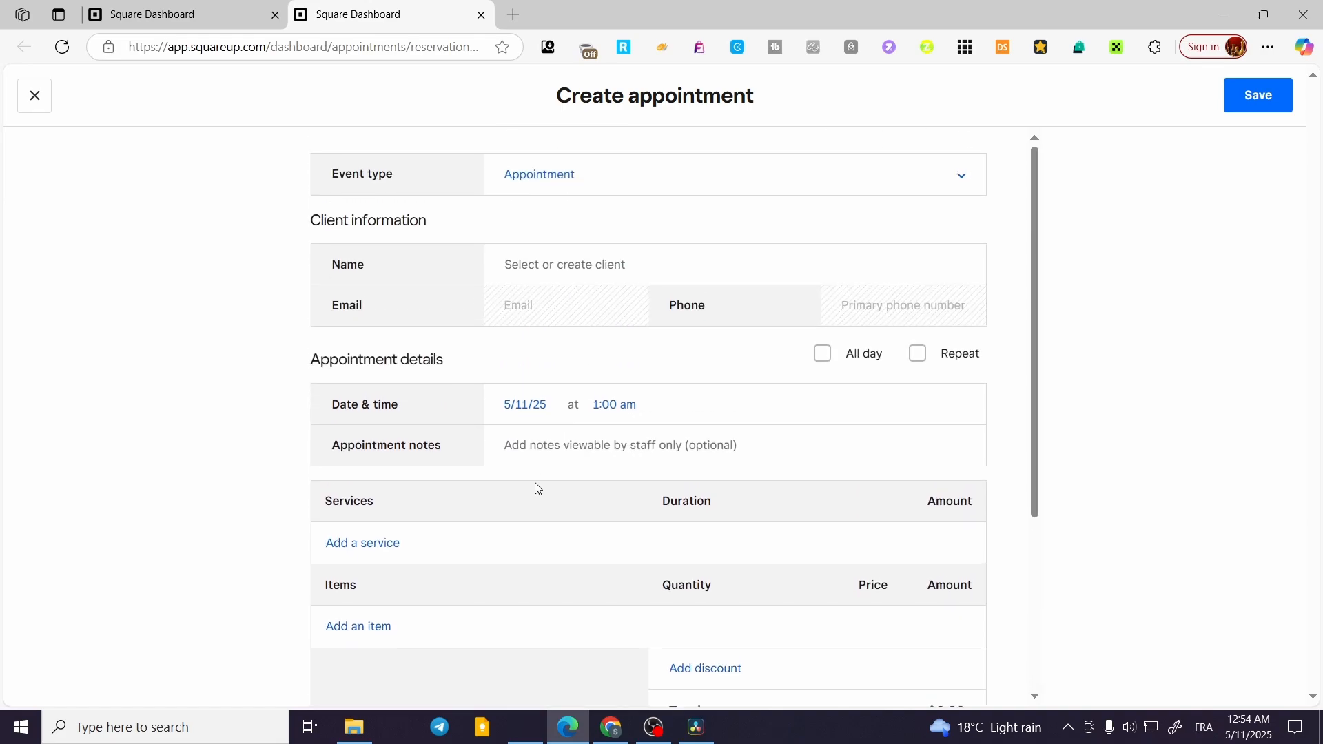
- Try the date 5/12/25 at 1:00 am for the new appointment and close the form without saving
click(535, 410)
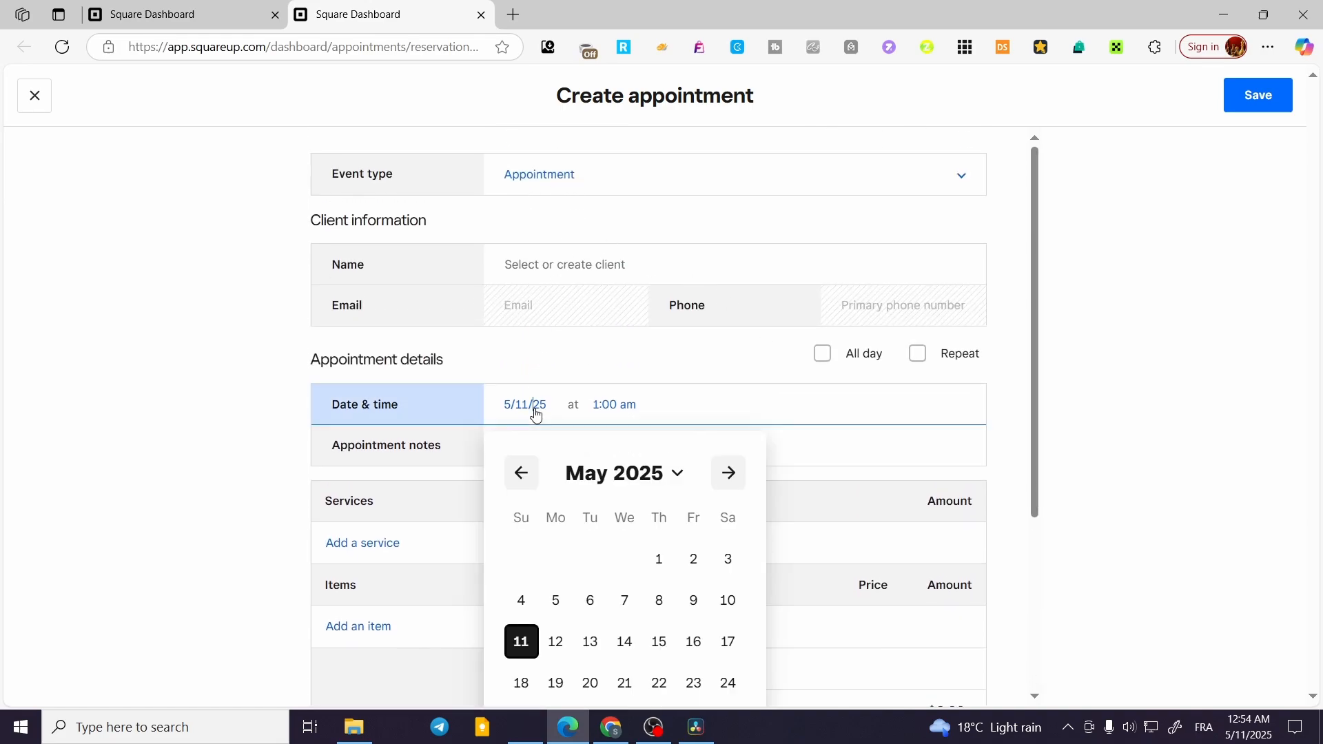
click(543, 644)
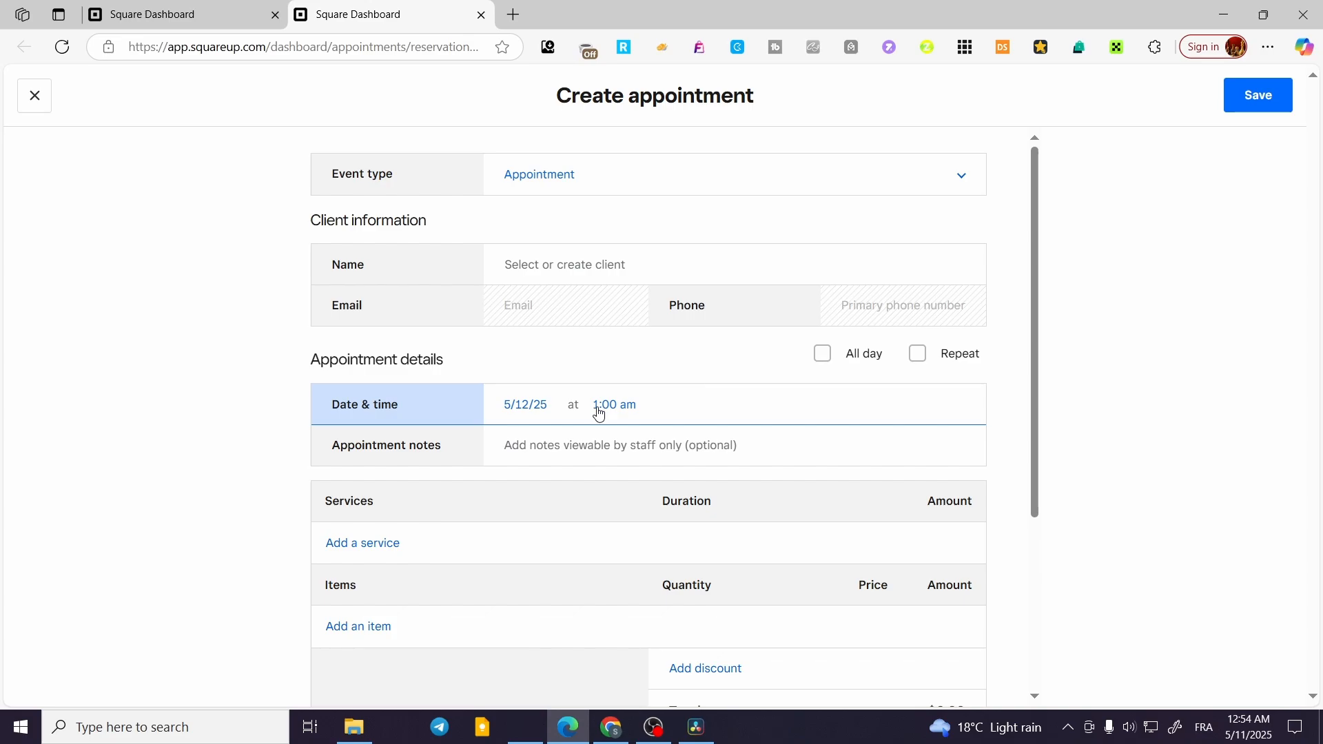
click(599, 406)
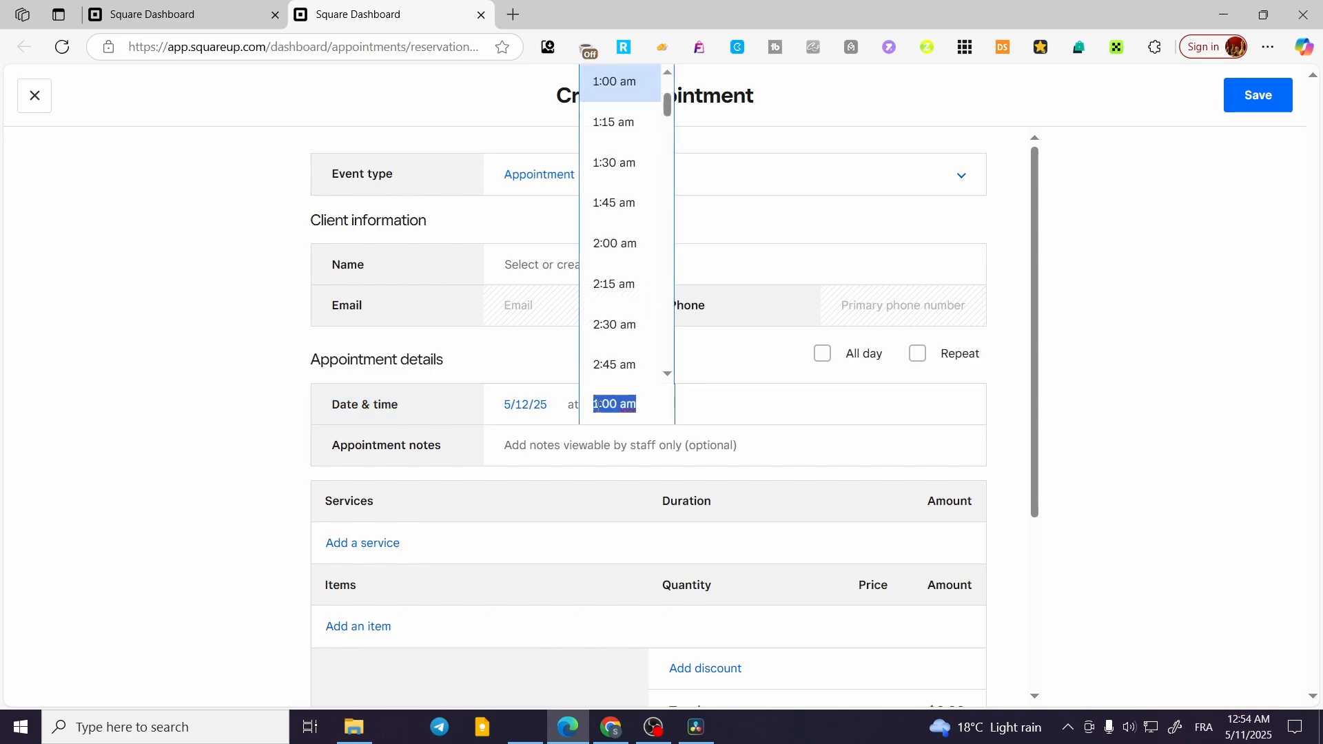
click(641, 84)
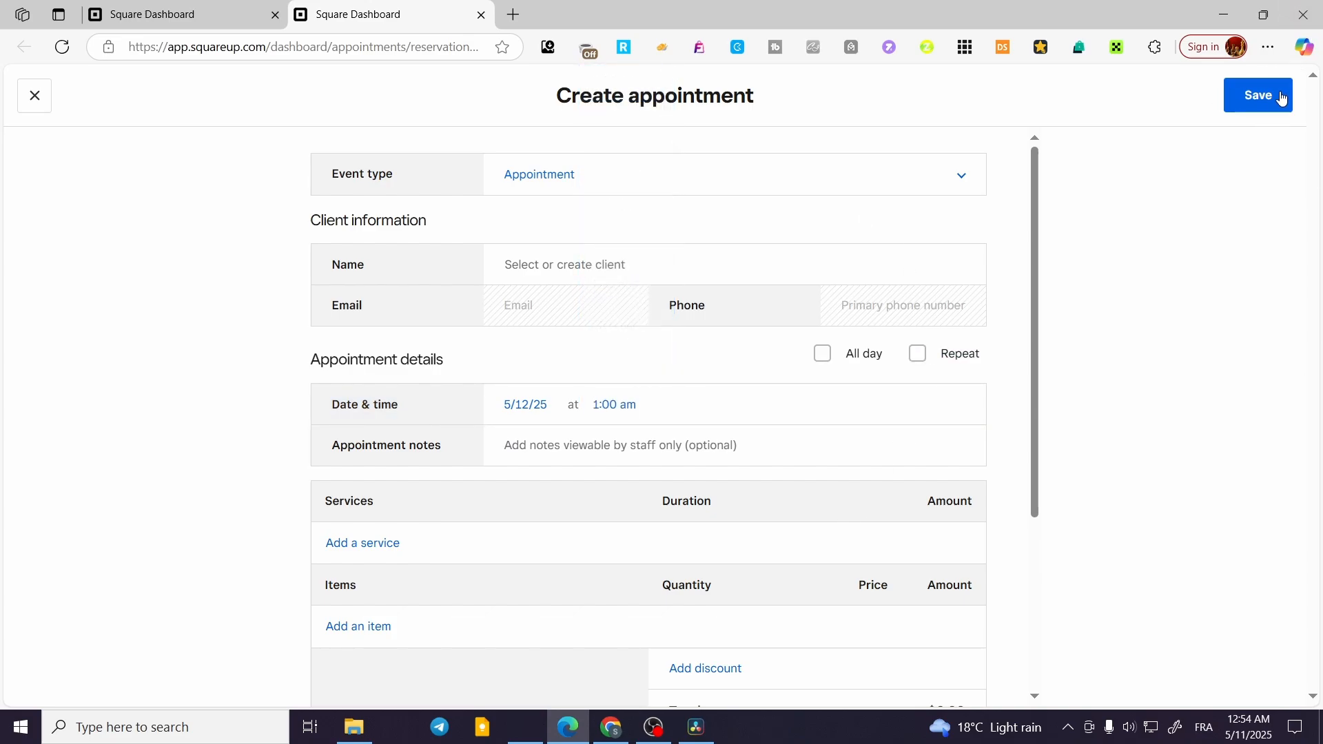
click(22, 94)
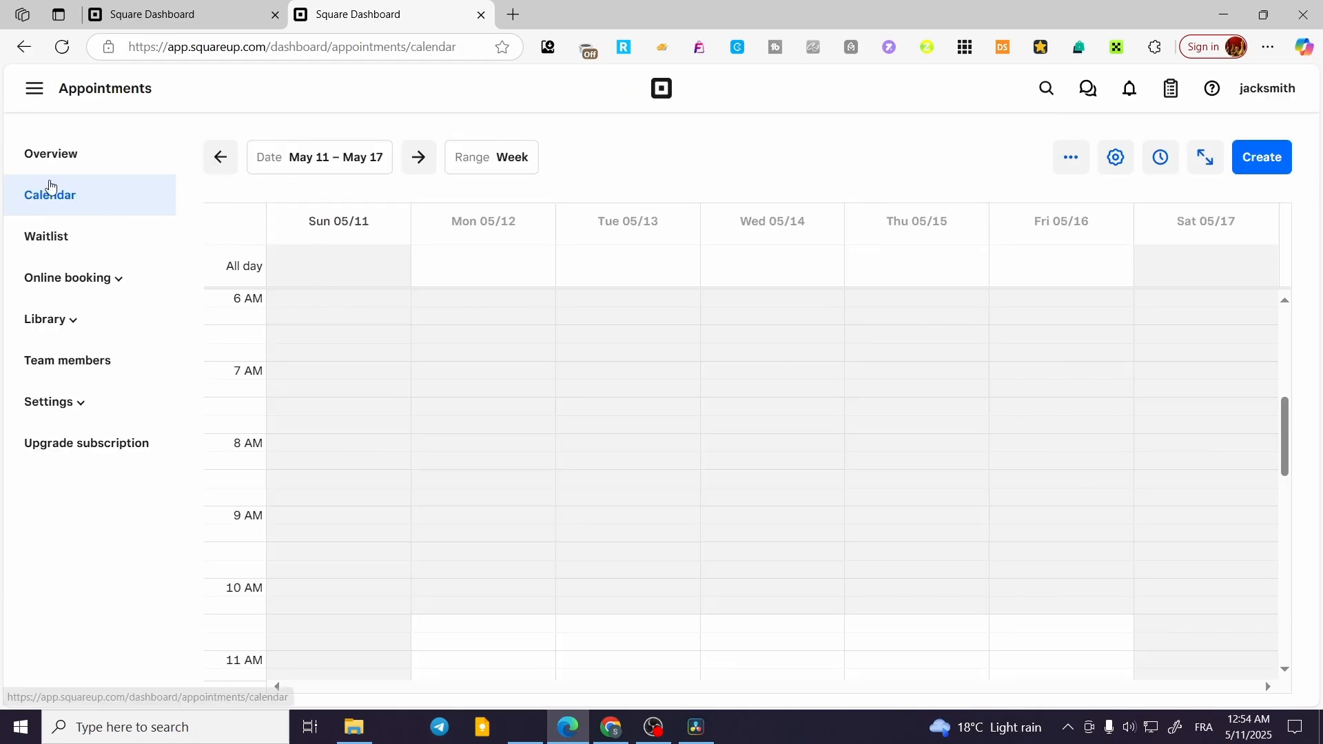
- Switch the appointments calendar to the 5-day range and then to the Month range
click(496, 161)
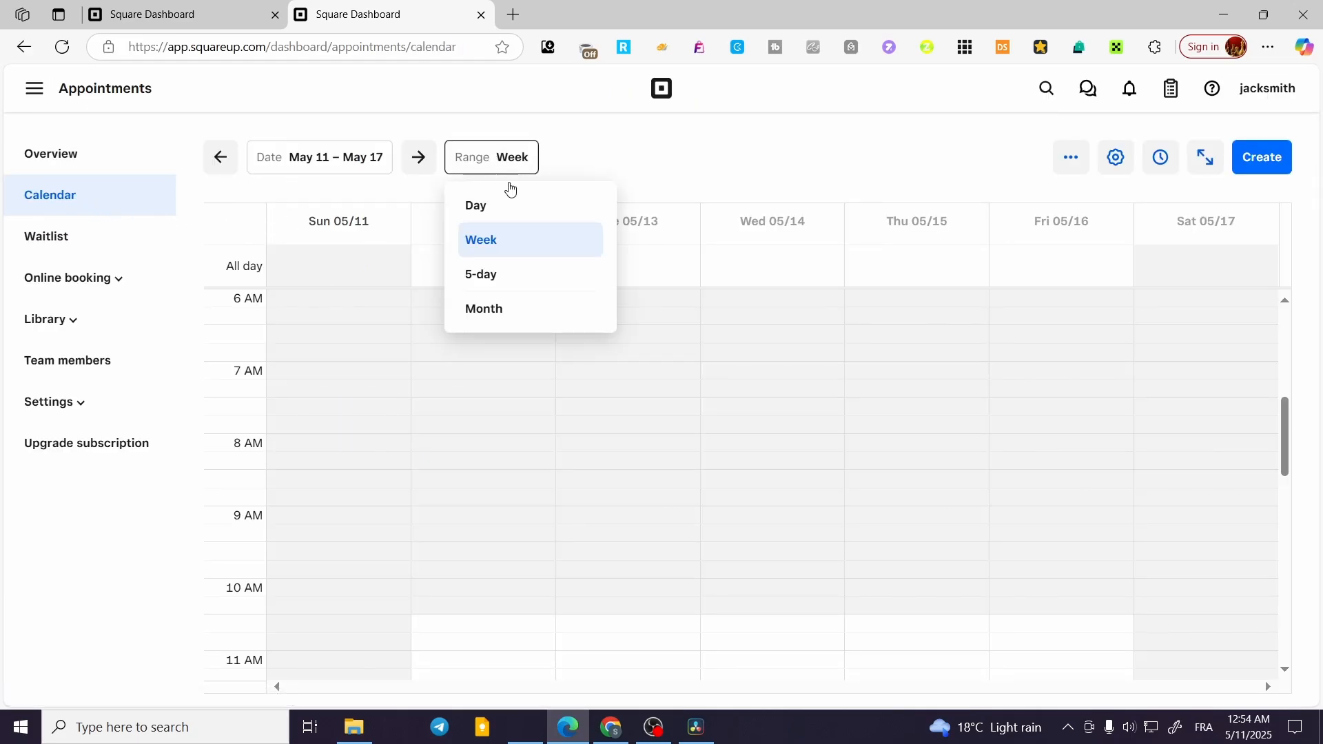
click(511, 280)
click(514, 158)
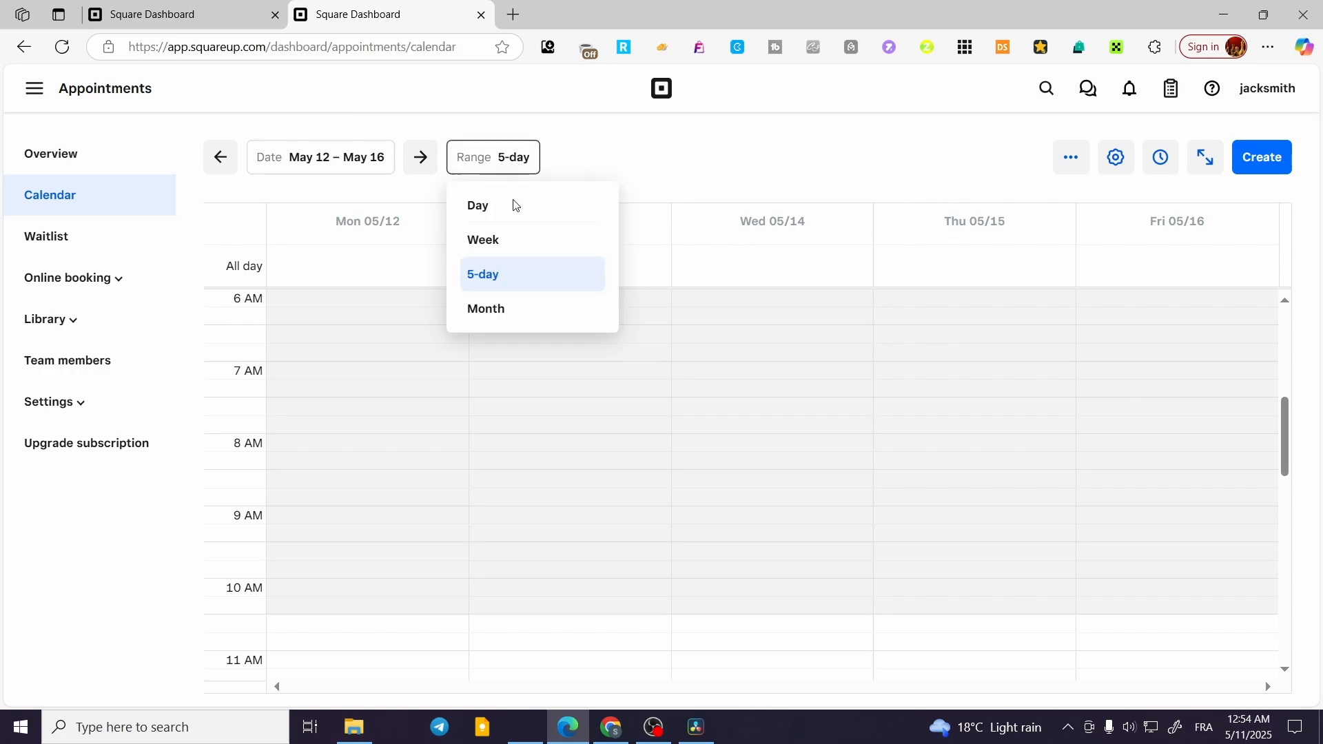
click(505, 305)
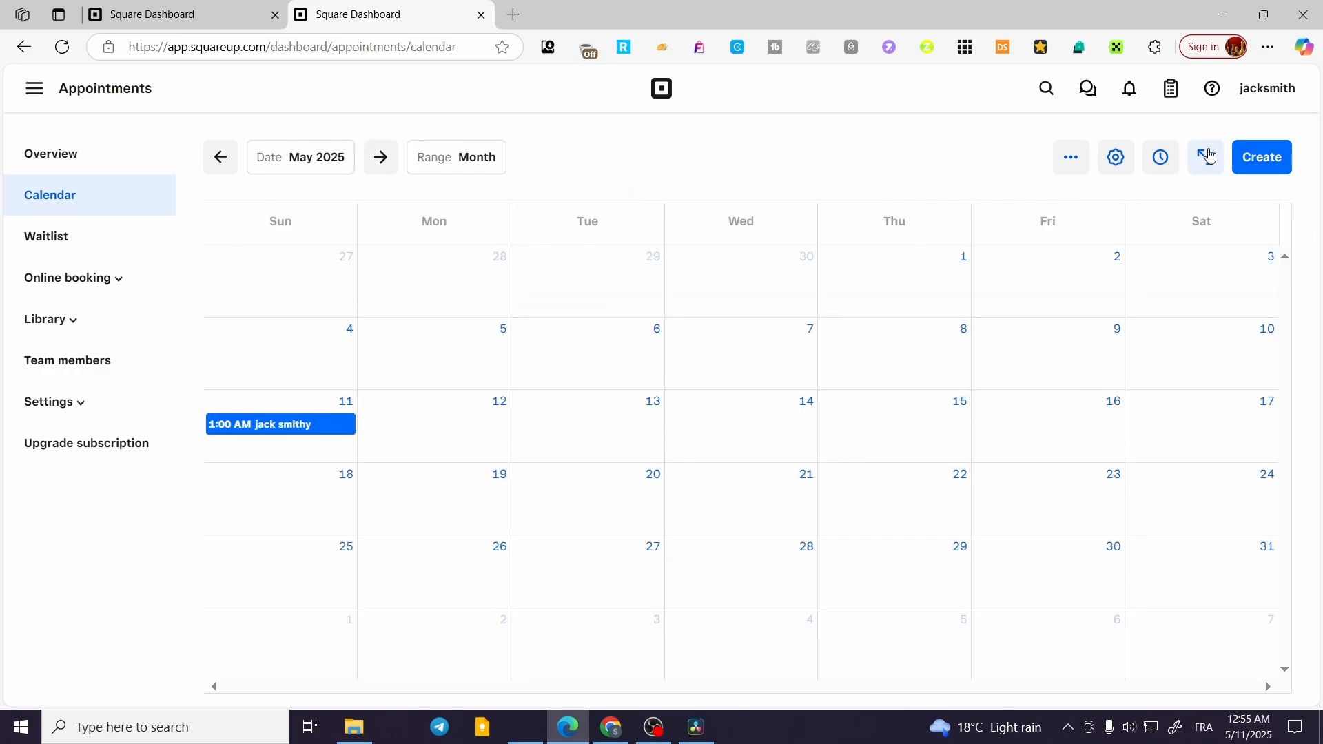
- Open the shift schedules from the calendar and dismiss the tips about changing the view and adding a first shift
click(1070, 163)
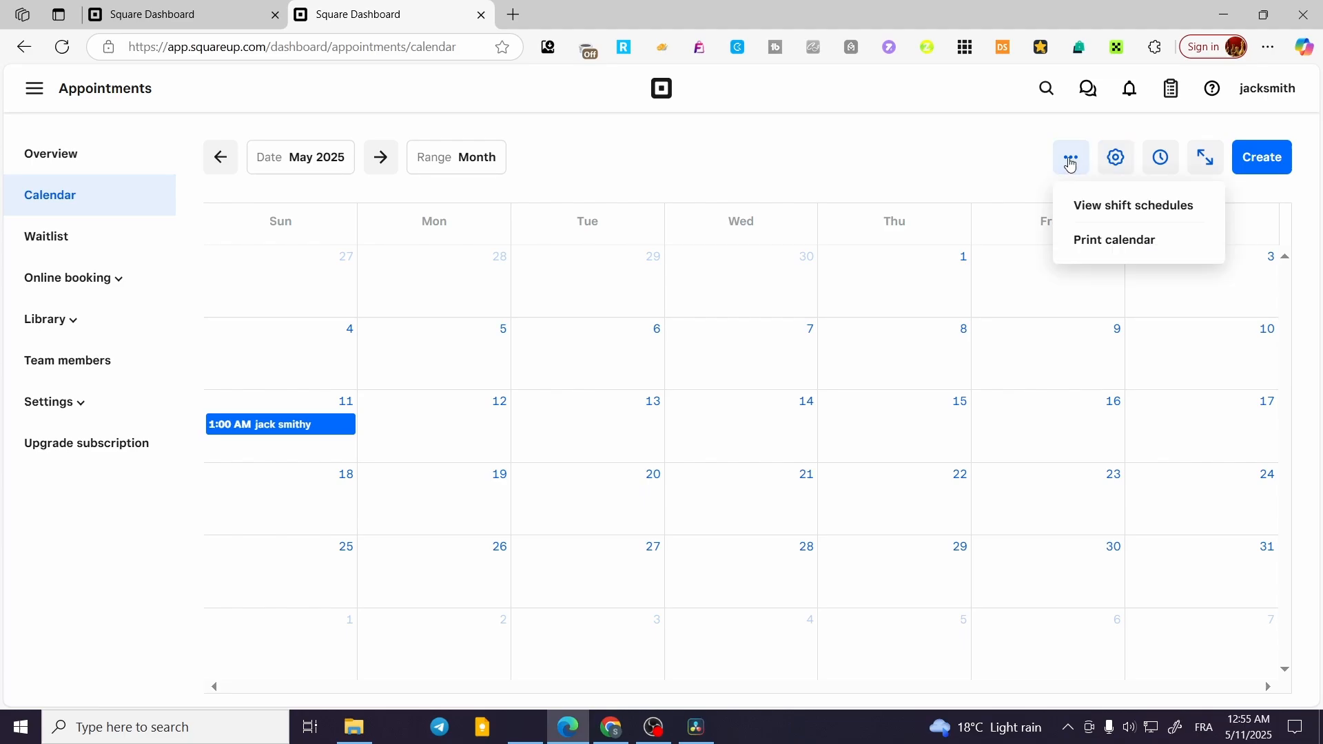
click(1157, 207)
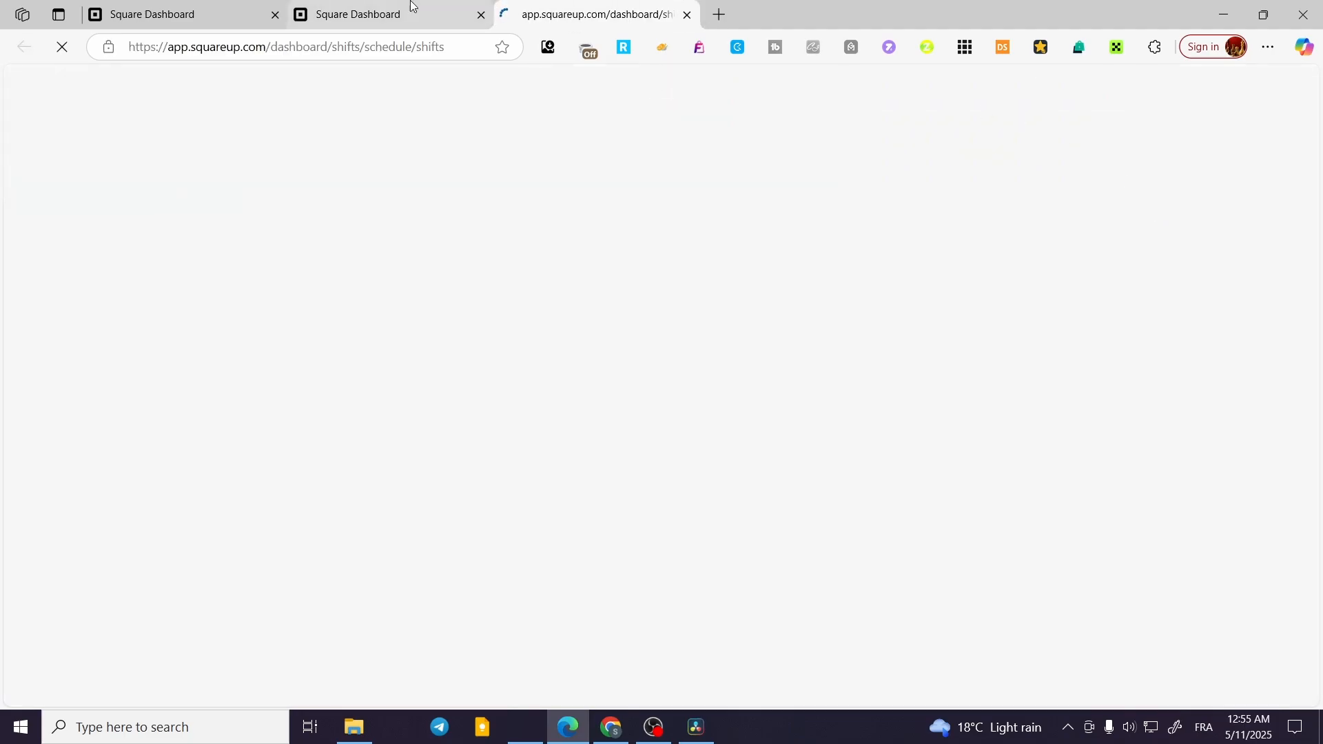
click(1068, 157)
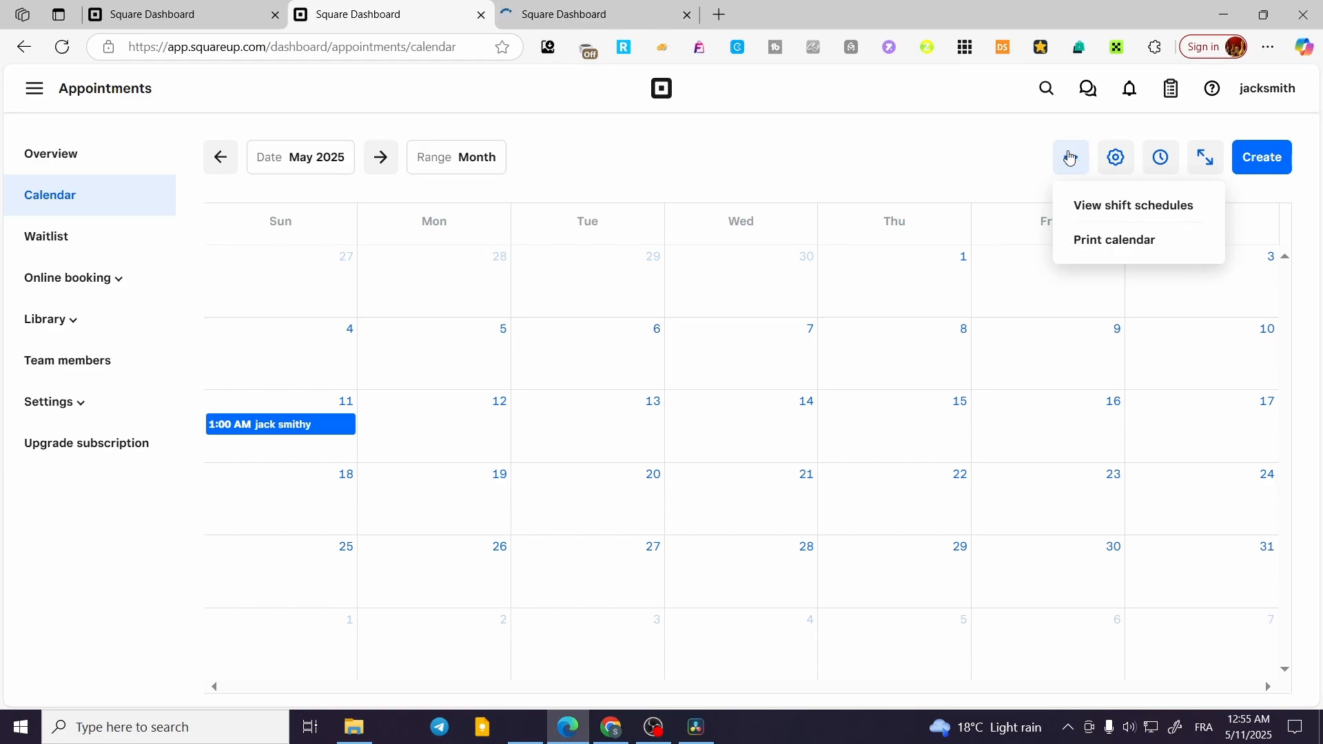
click(604, 10)
mouse_move(334, 5)
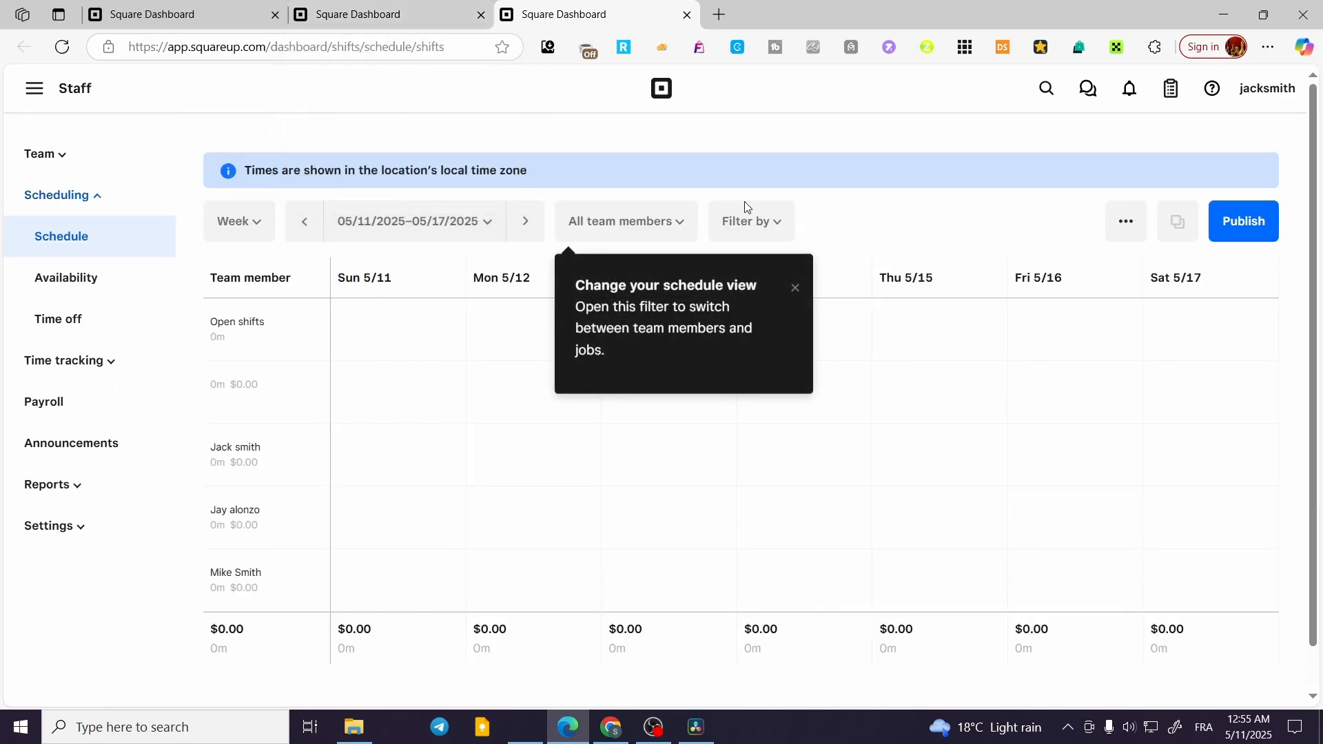
click(795, 289)
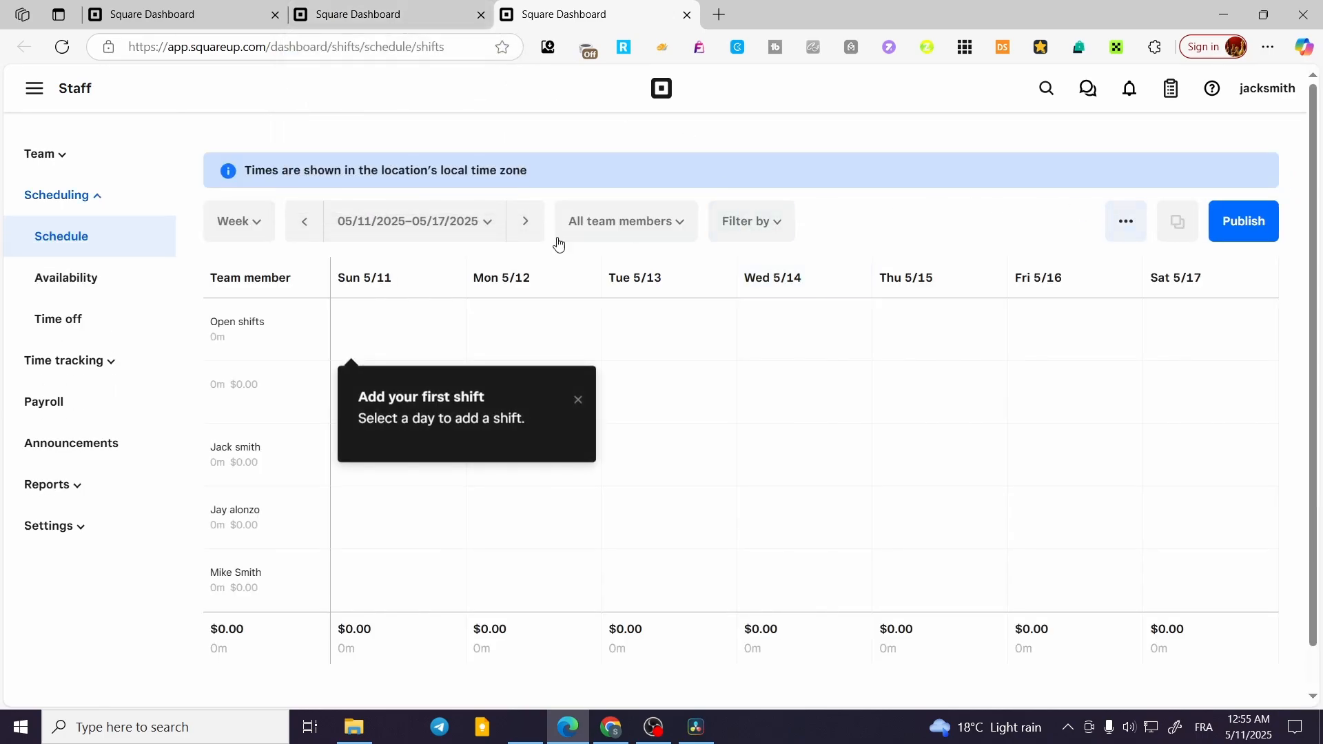
click(578, 401)
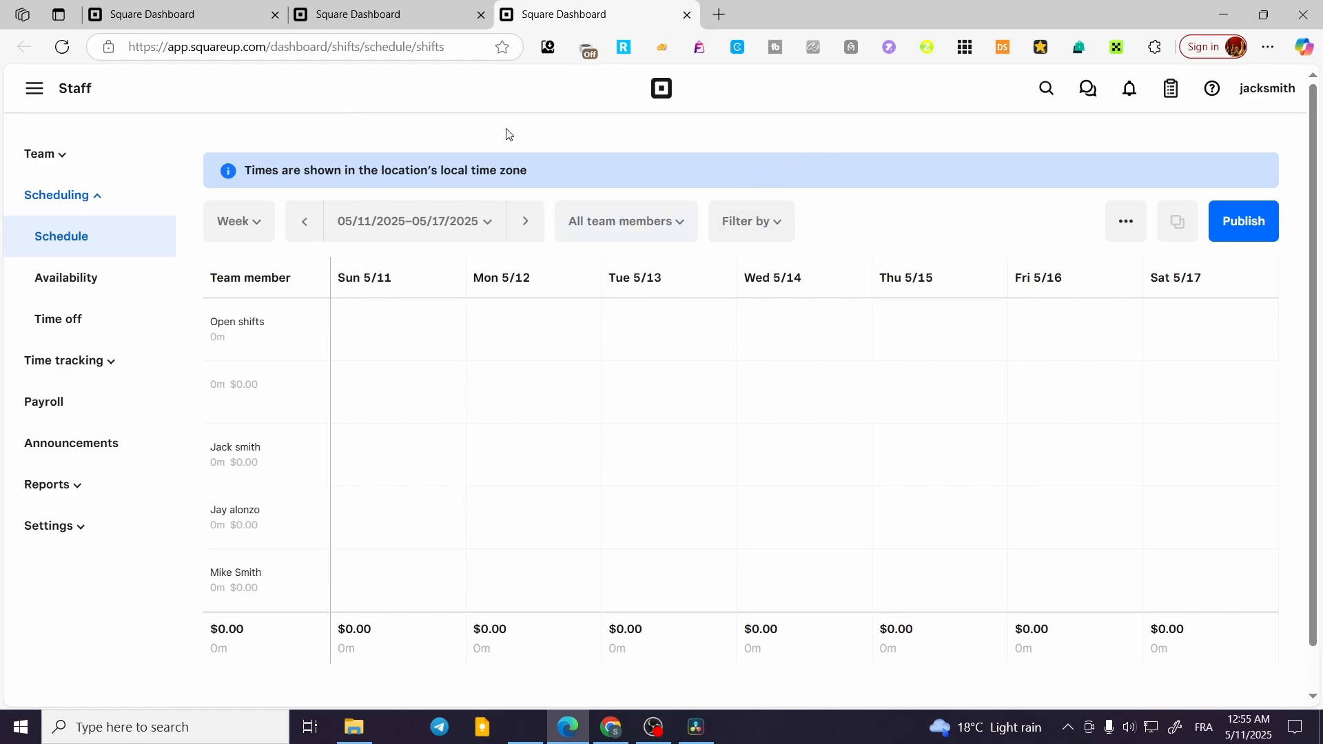
- Compare the monthly appointments calendar with the weekly staff shift schedule
click(410, 10)
click(530, 12)
mouse_move(418, 329)
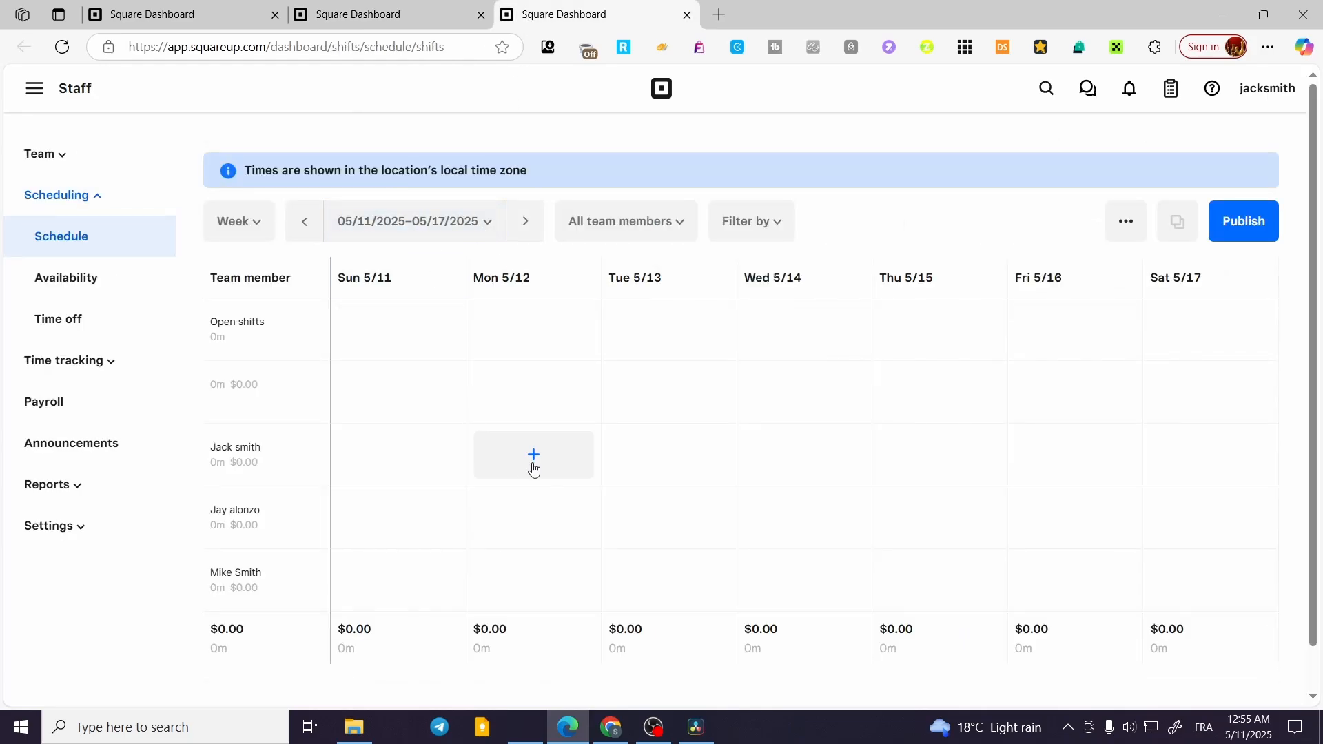
click(393, 12)
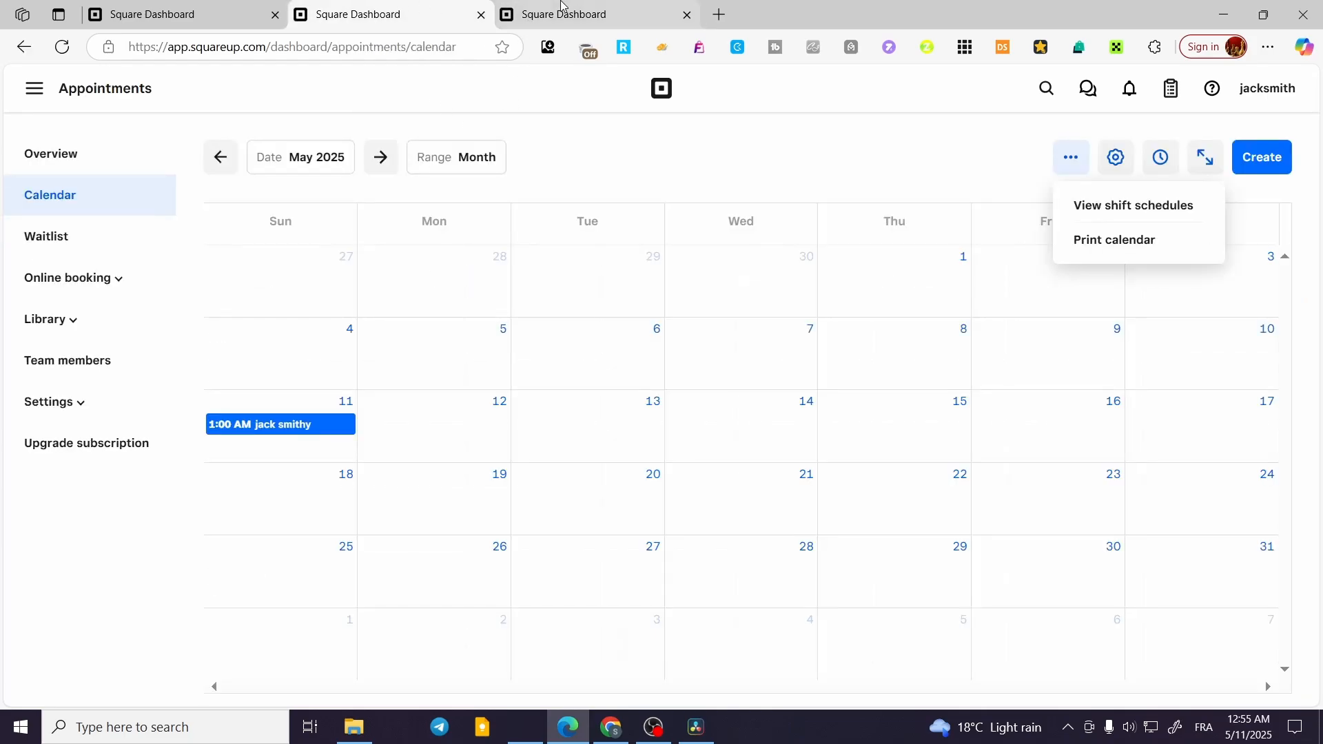
click(544, 12)
- Look at the schedule's additional options and the waiter's Sunday 5/11 shift form, closing both without changes
click(1136, 227)
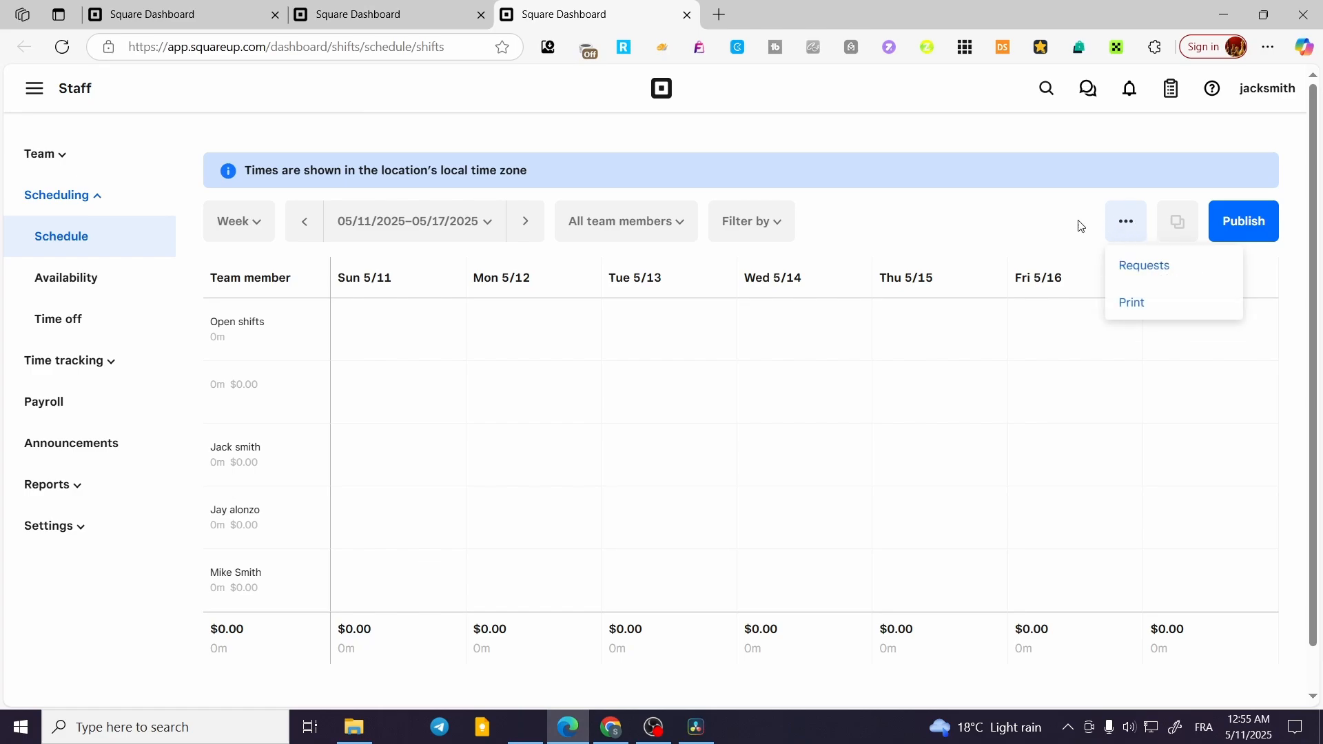
click(1043, 229)
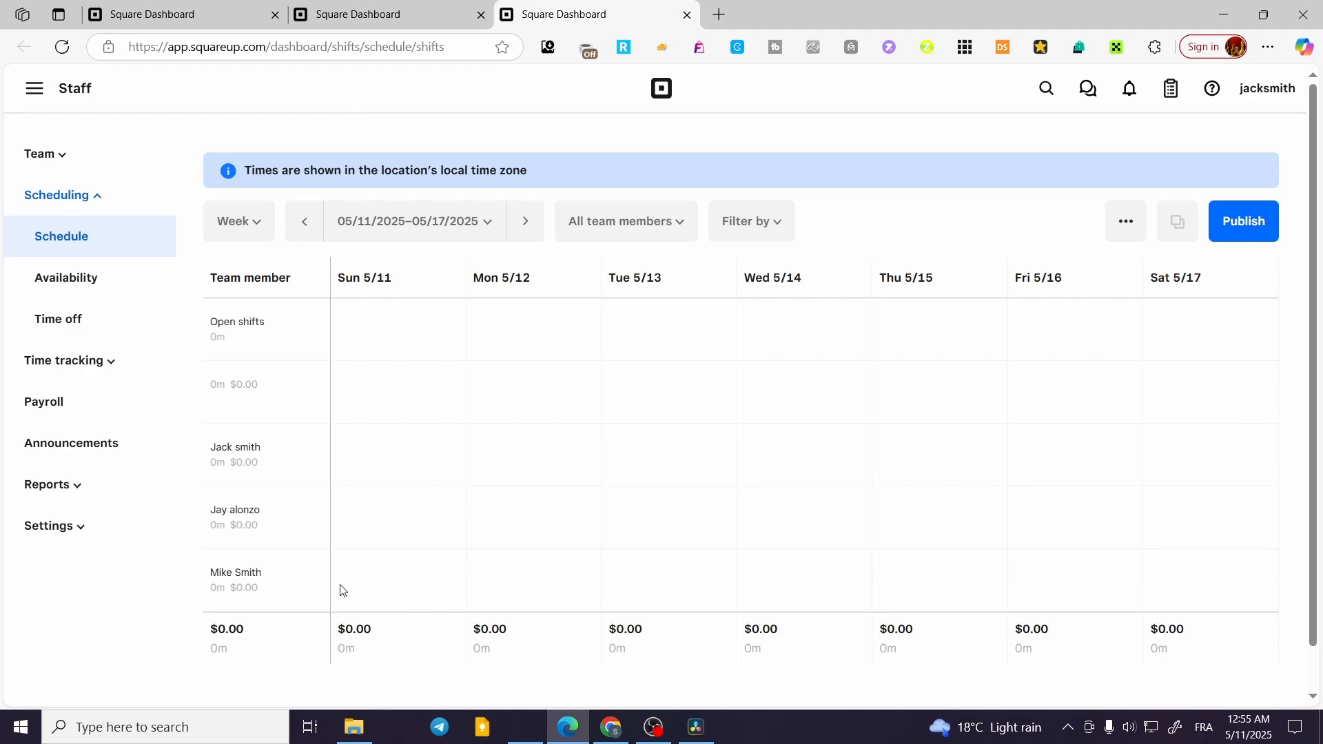
click(391, 517)
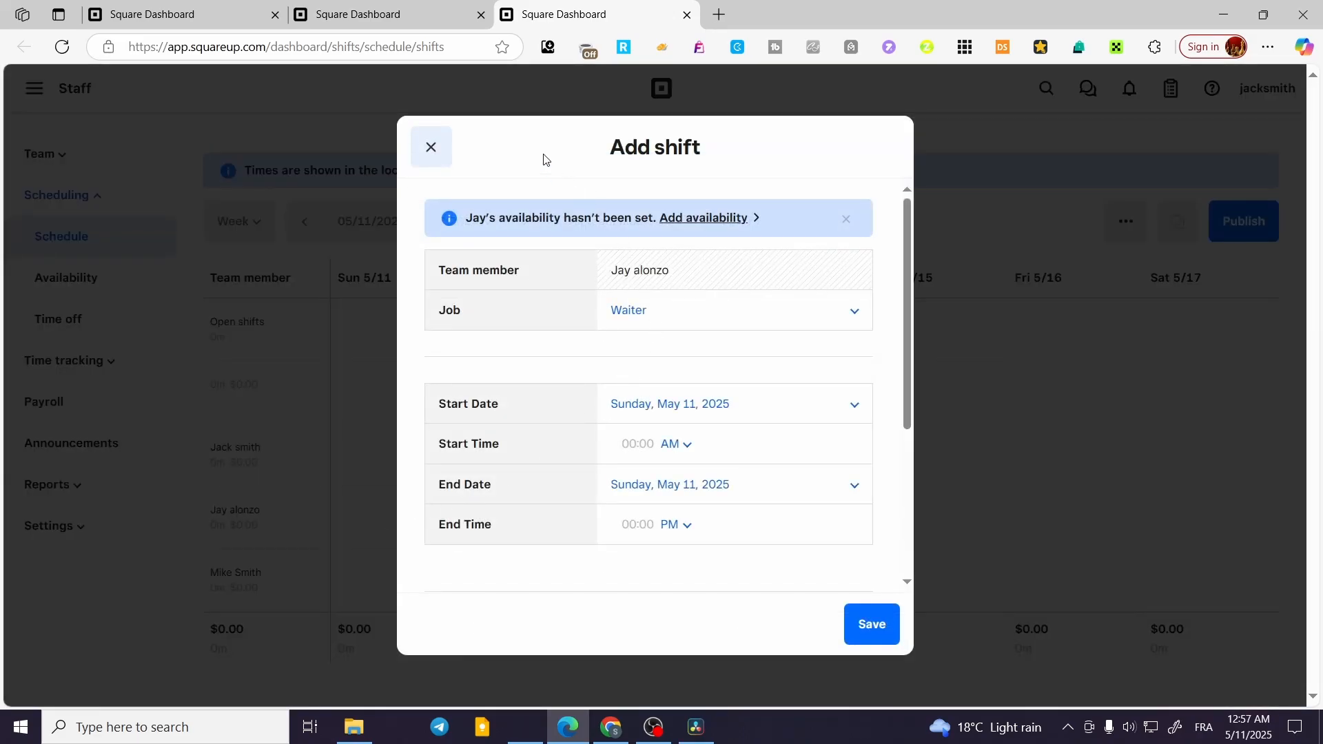
click(436, 136)
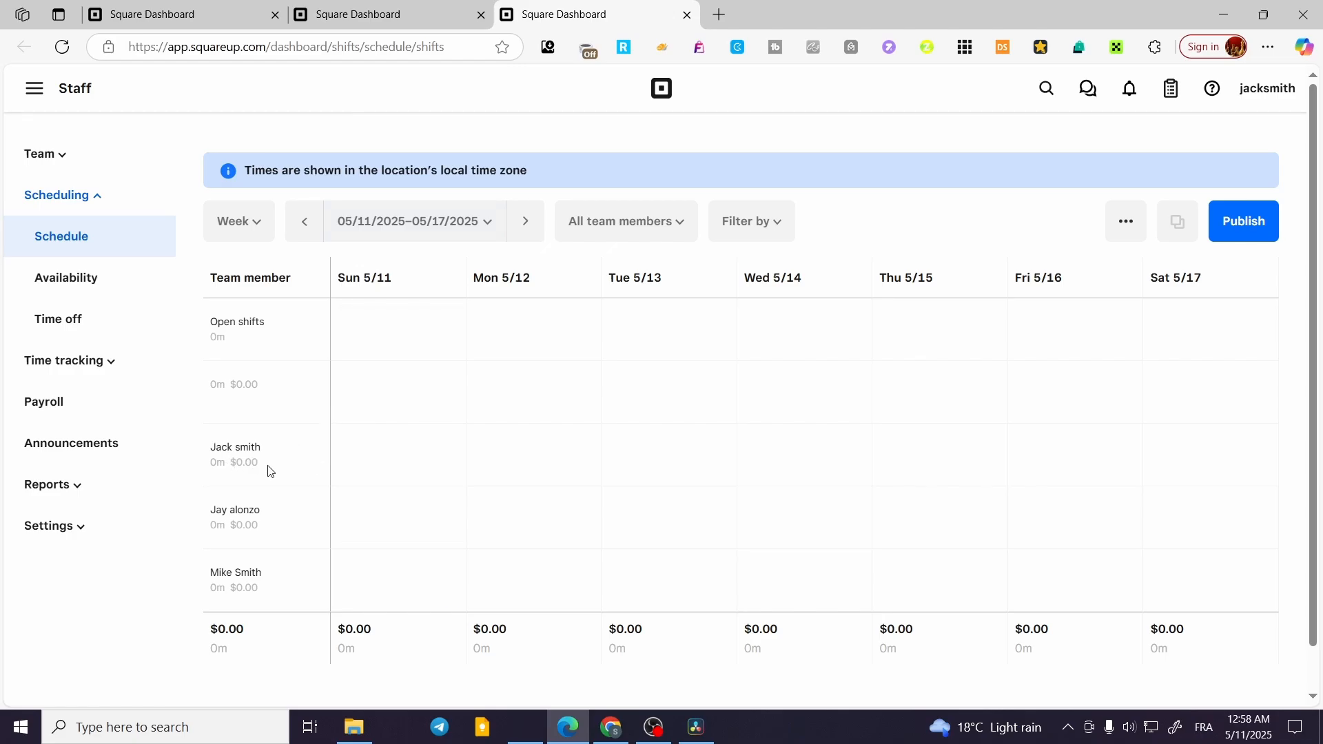
- Start a Sunday, May 11, 2025 shift for the first named team member with the job Supervisor
click(382, 453)
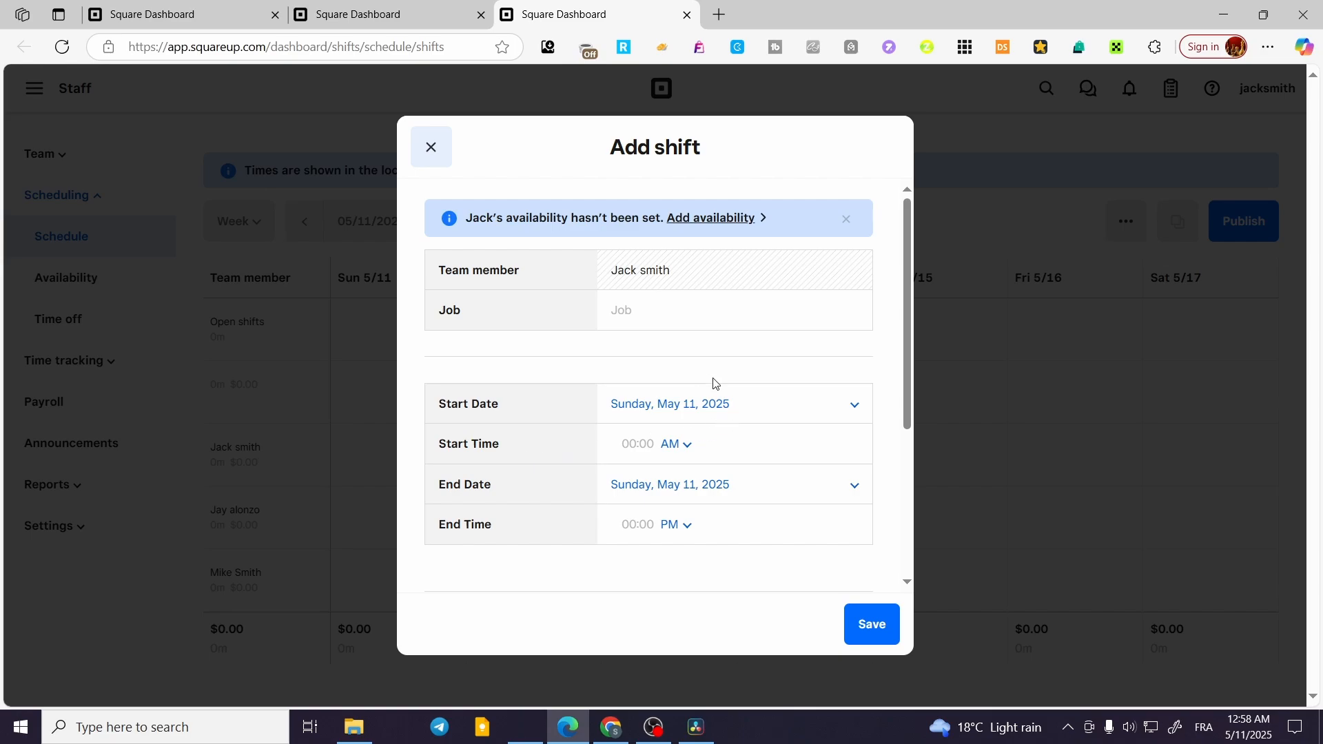
click(629, 321)
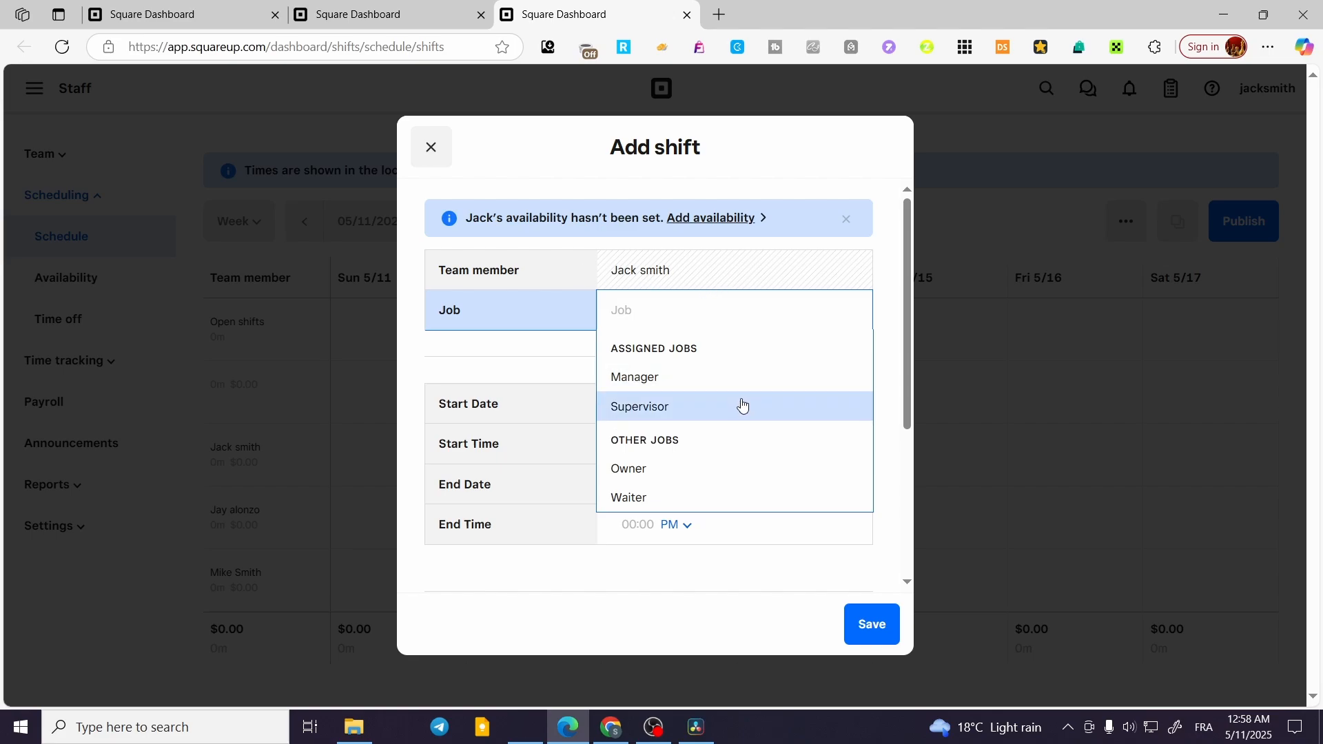
click(742, 406)
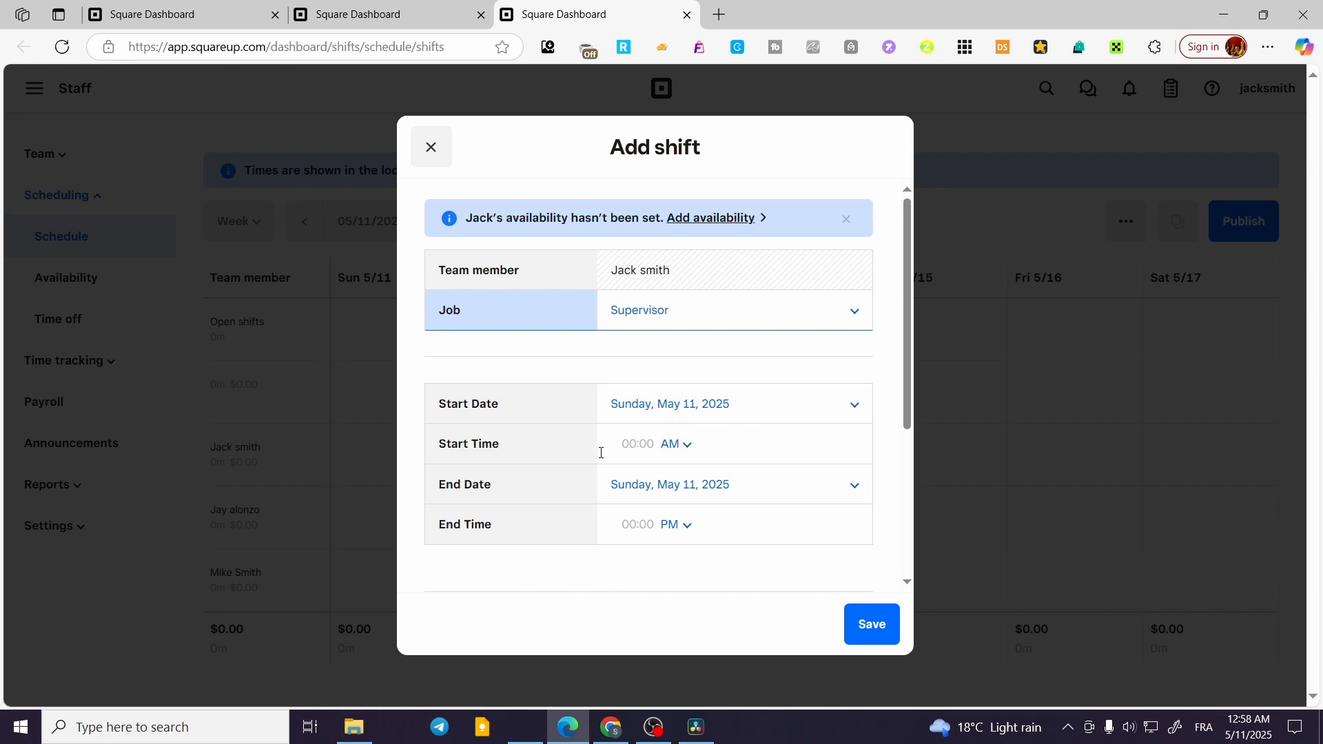
- Set the supervisor shift to run from 9:00 AM to 5:00 PM and save it
click(648, 444)
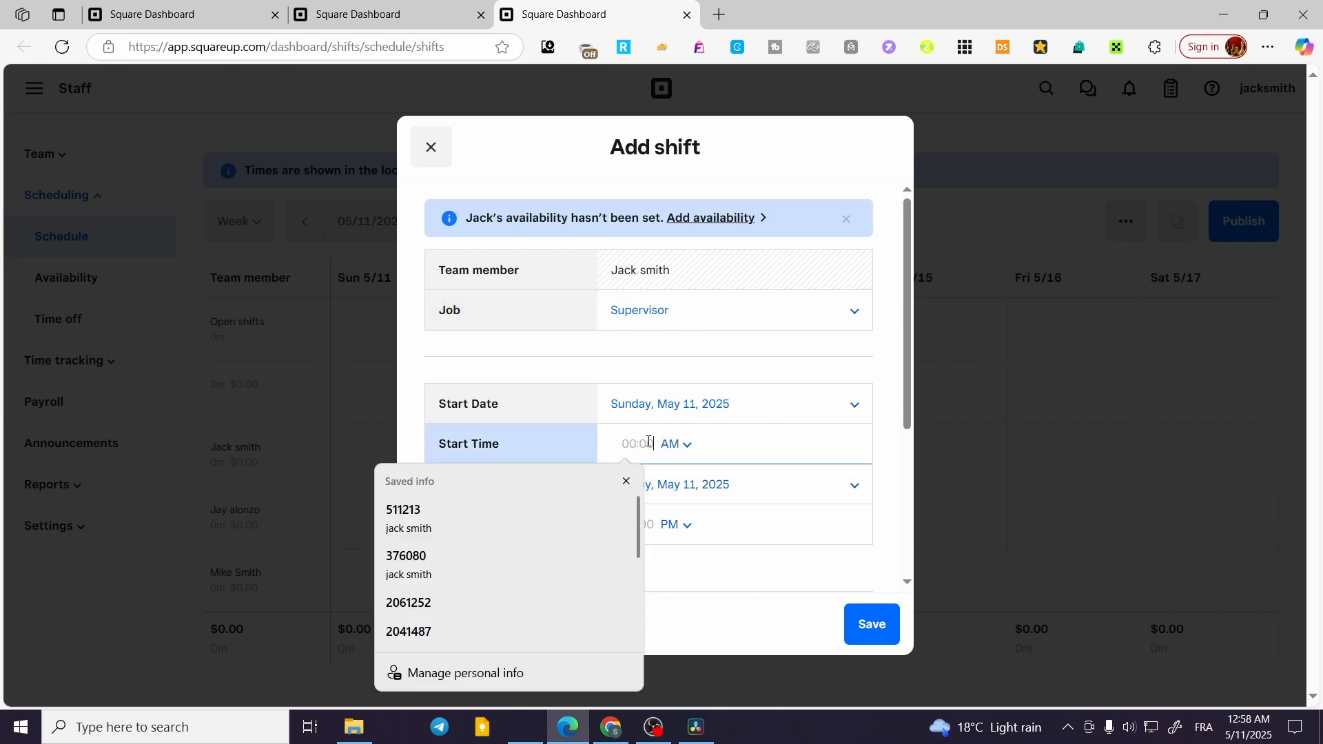
text(9:)
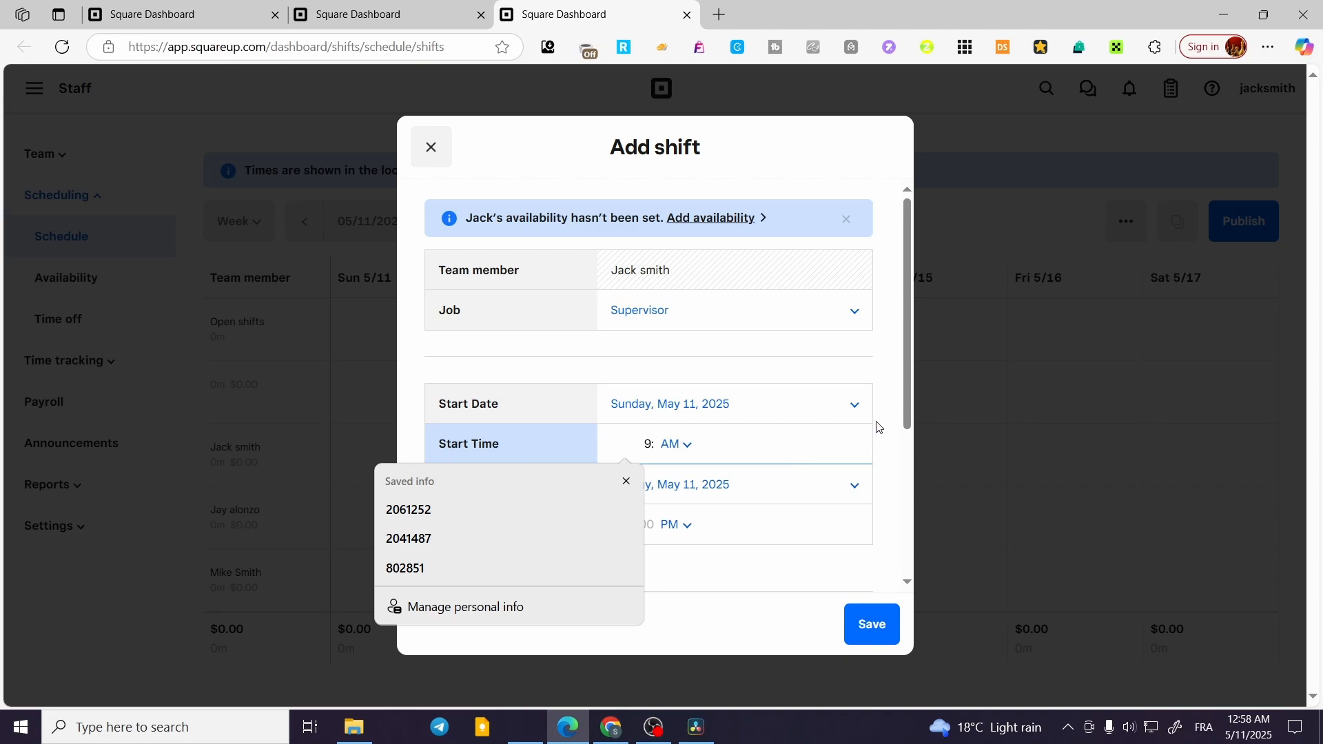
click(887, 439)
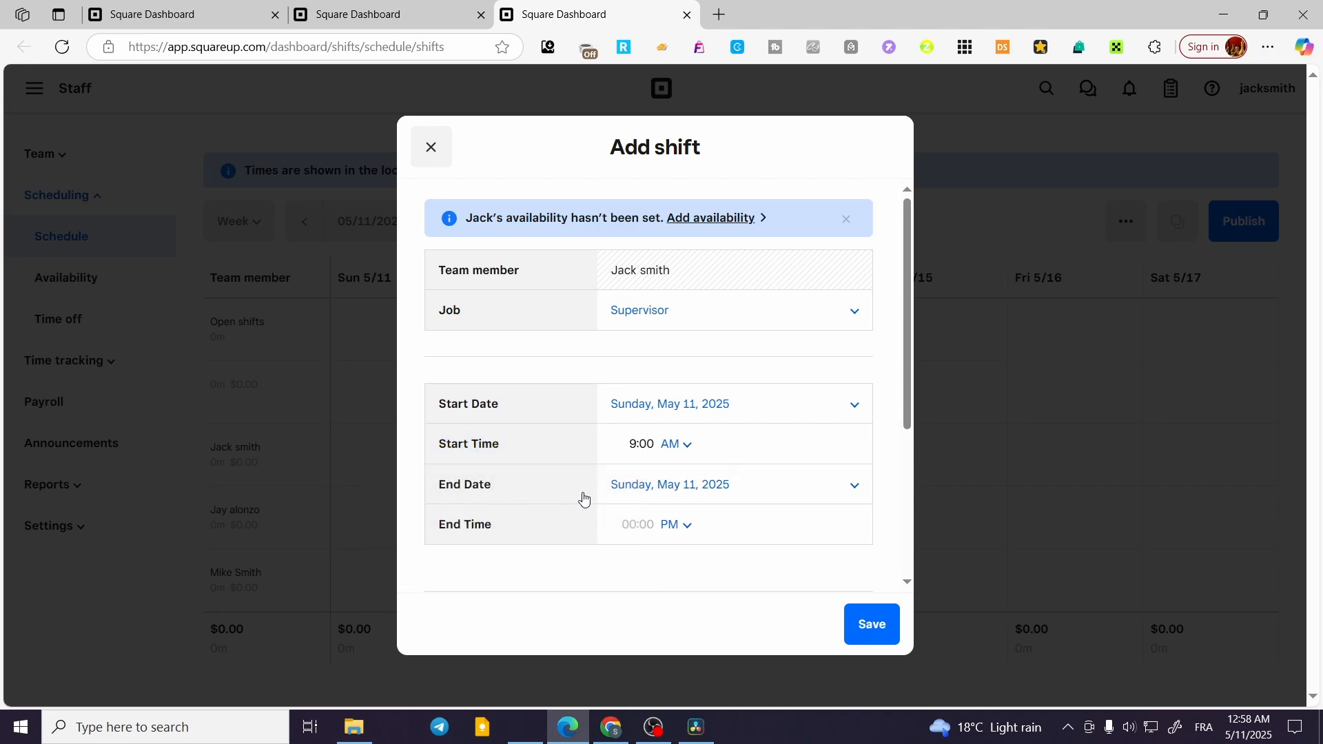
click(634, 535)
text(5:)
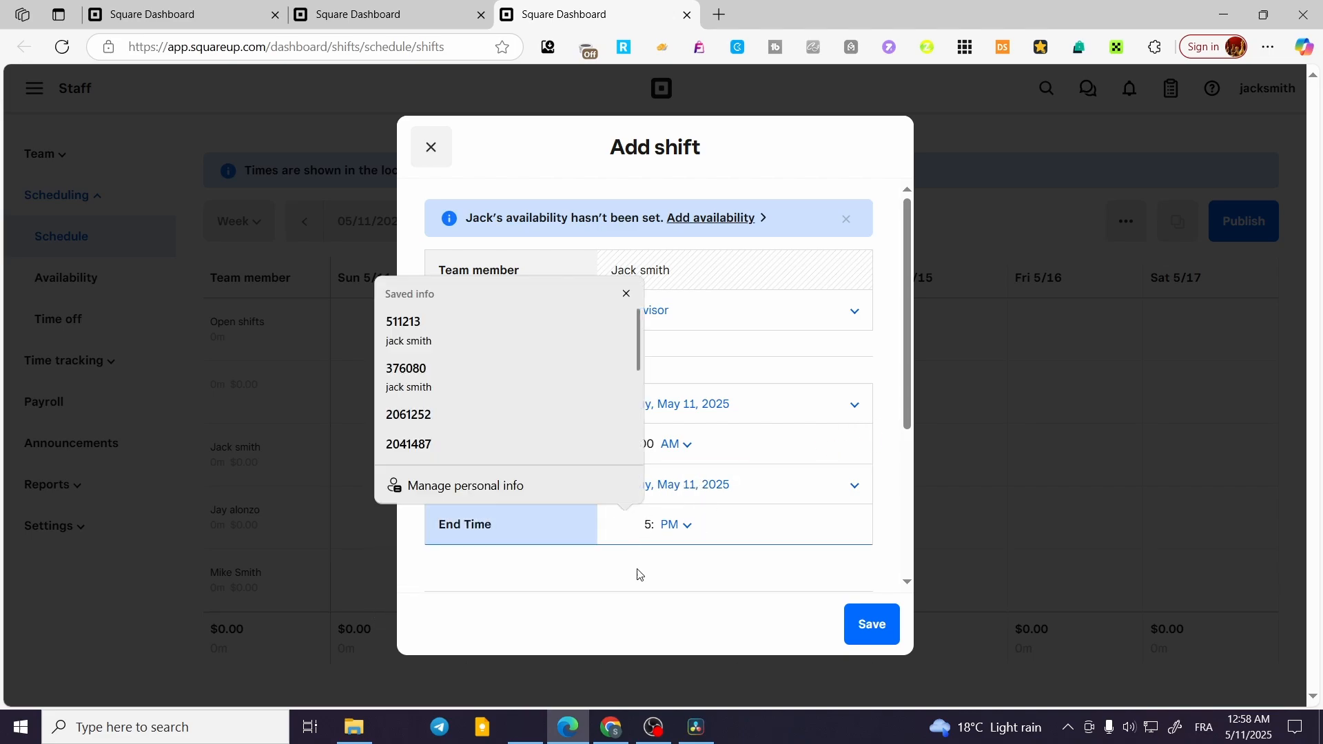
click(637, 575)
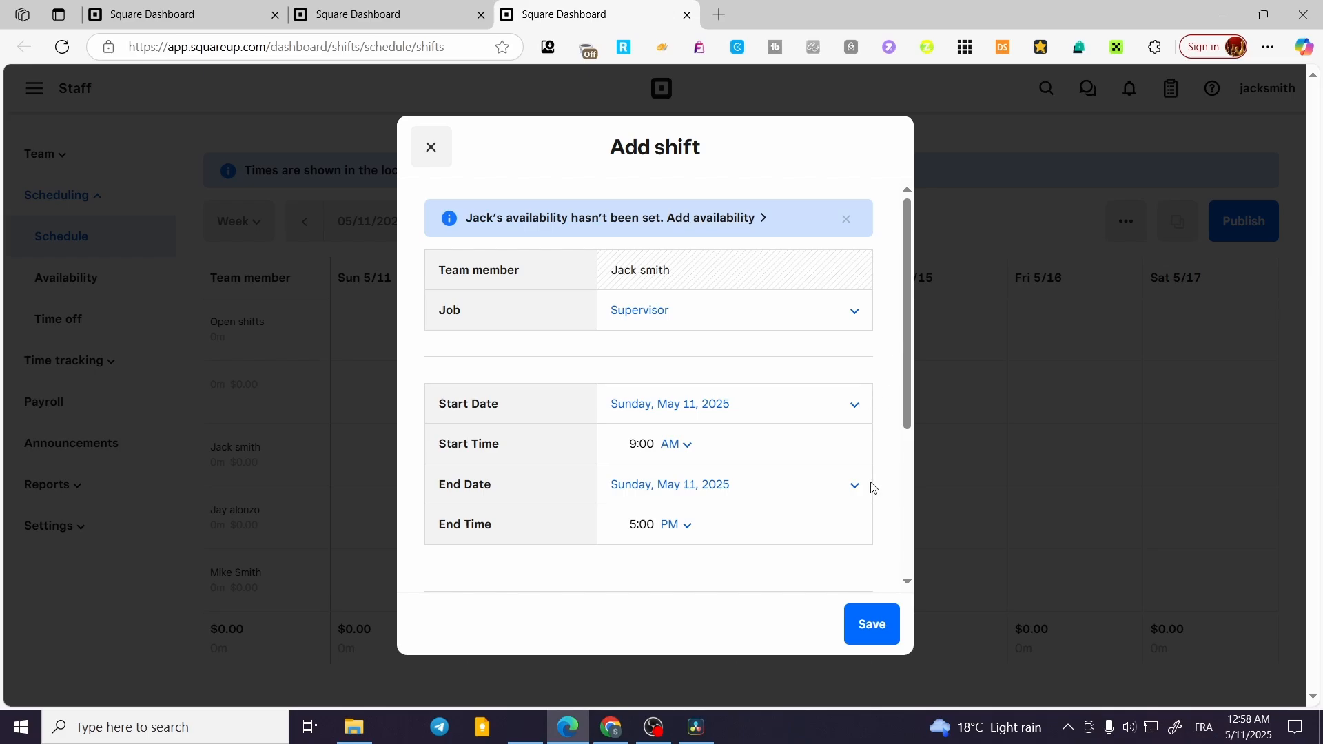
click(875, 623)
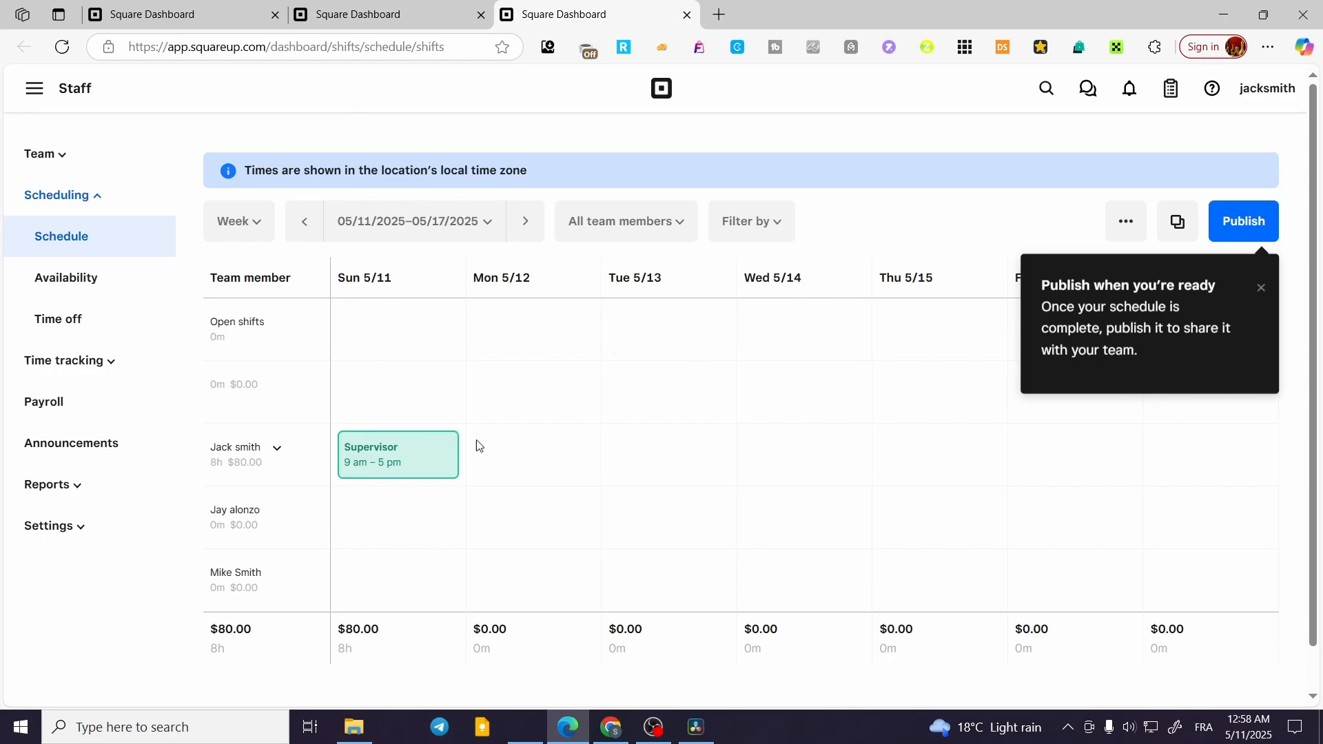
- Start another shift for the team member who has the Supervisor shift, setting the start date to Tuesday, May 13, 2025
click(535, 452)
click(833, 405)
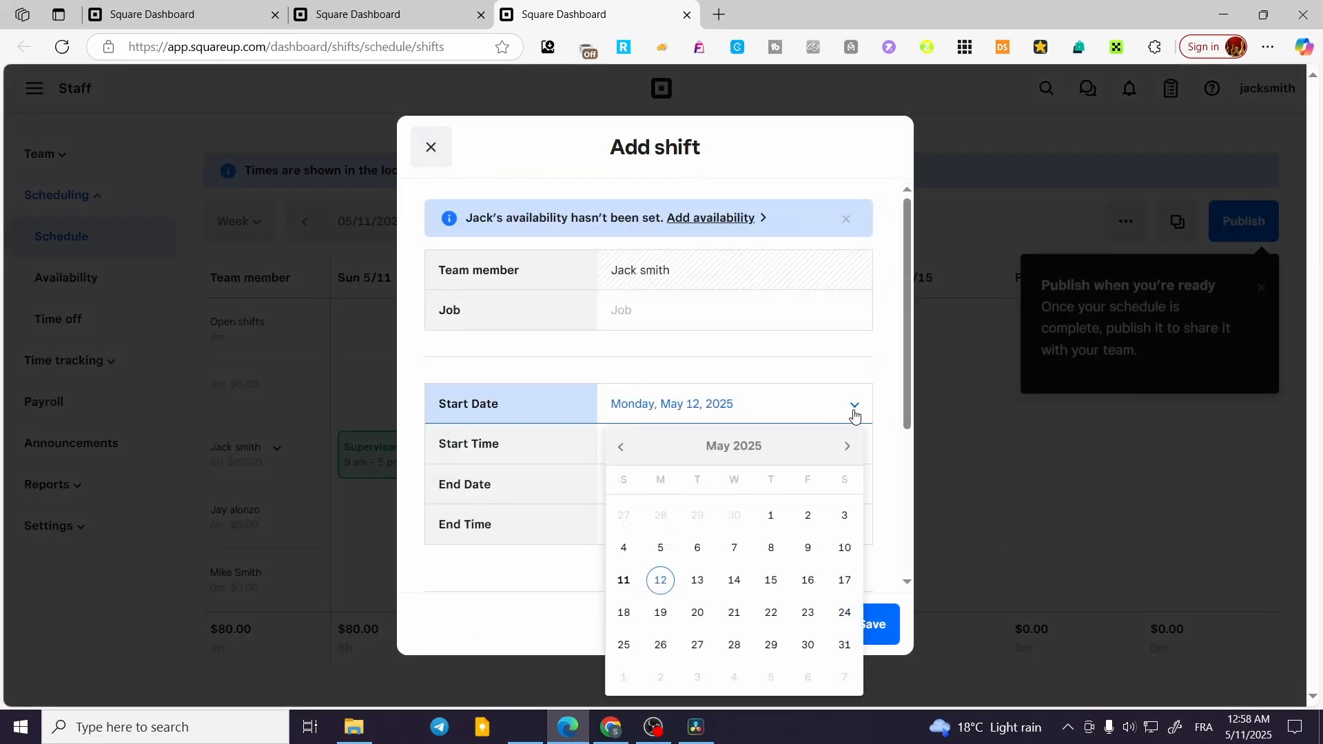
click(698, 583)
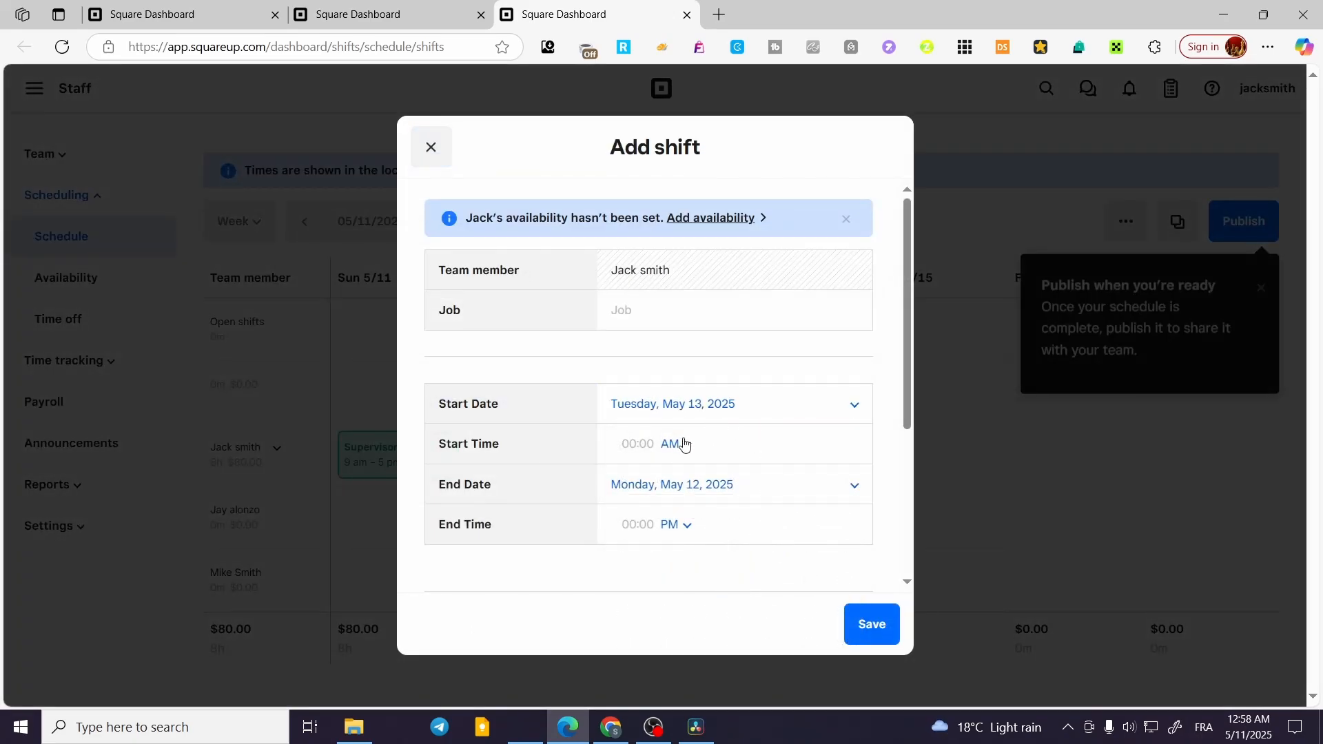
- Save the supervisor's Sunday availability as available all day, and close the new shift form without completing it
click(706, 219)
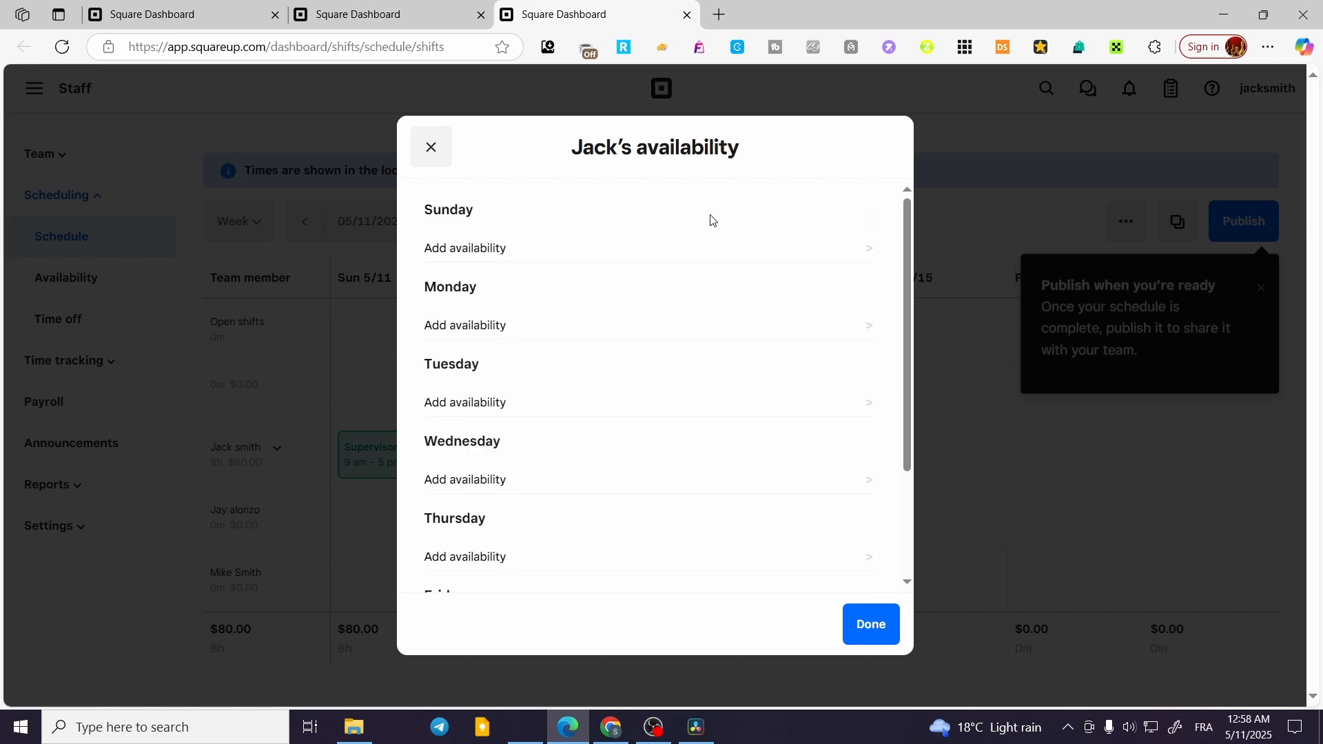
click(488, 250)
click(463, 232)
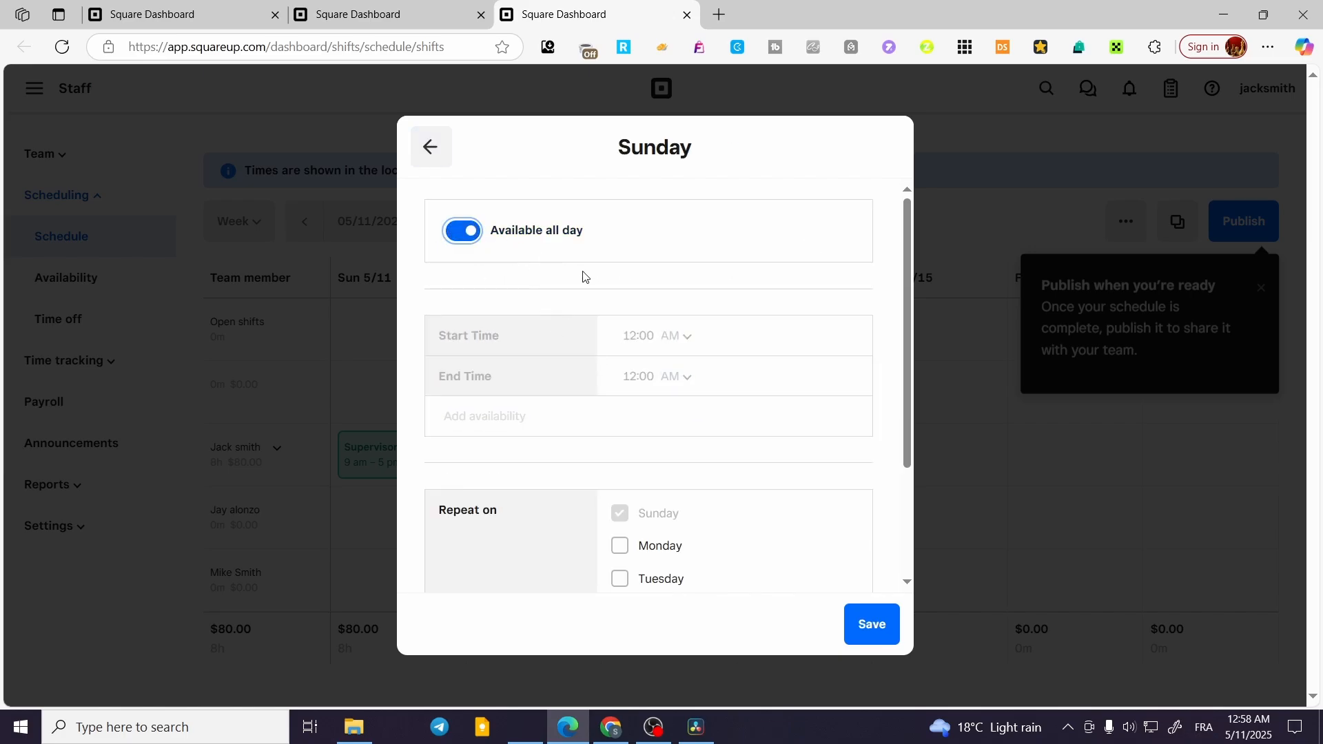
click(872, 629)
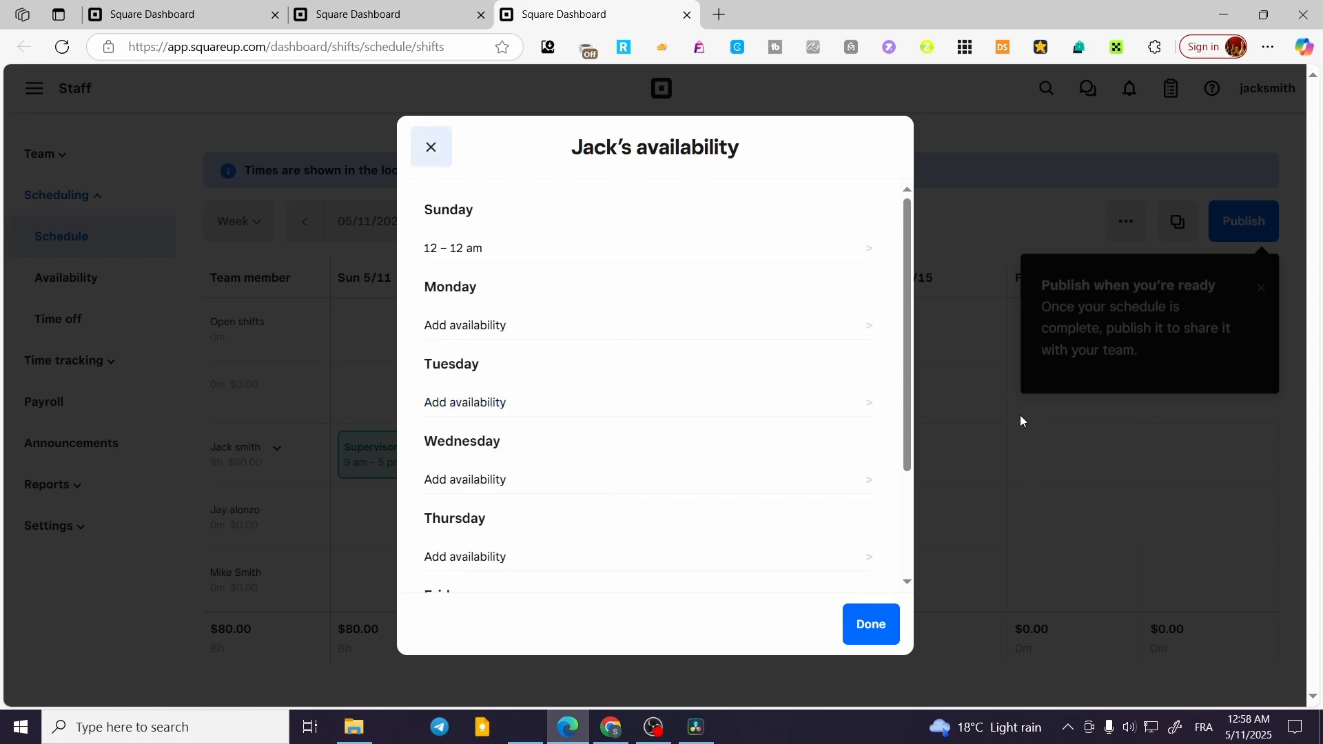
click(884, 615)
click(869, 624)
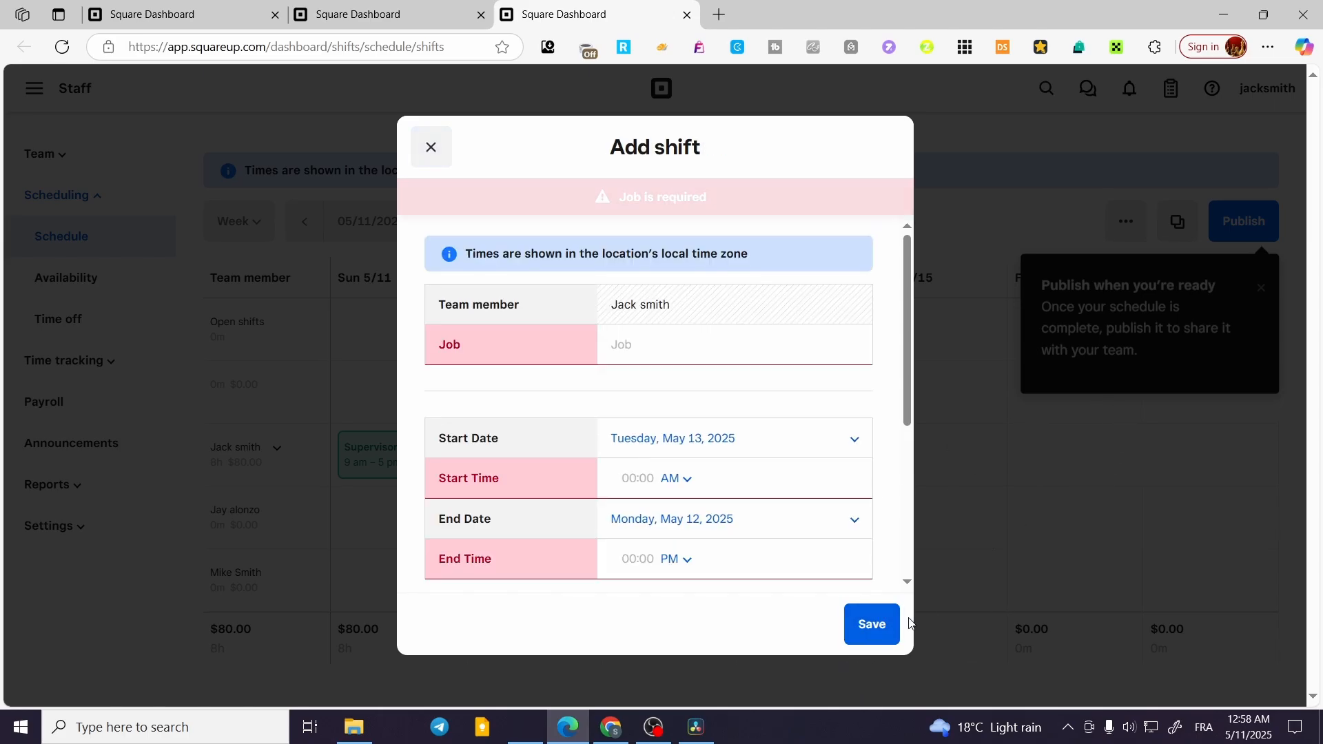
click(423, 164)
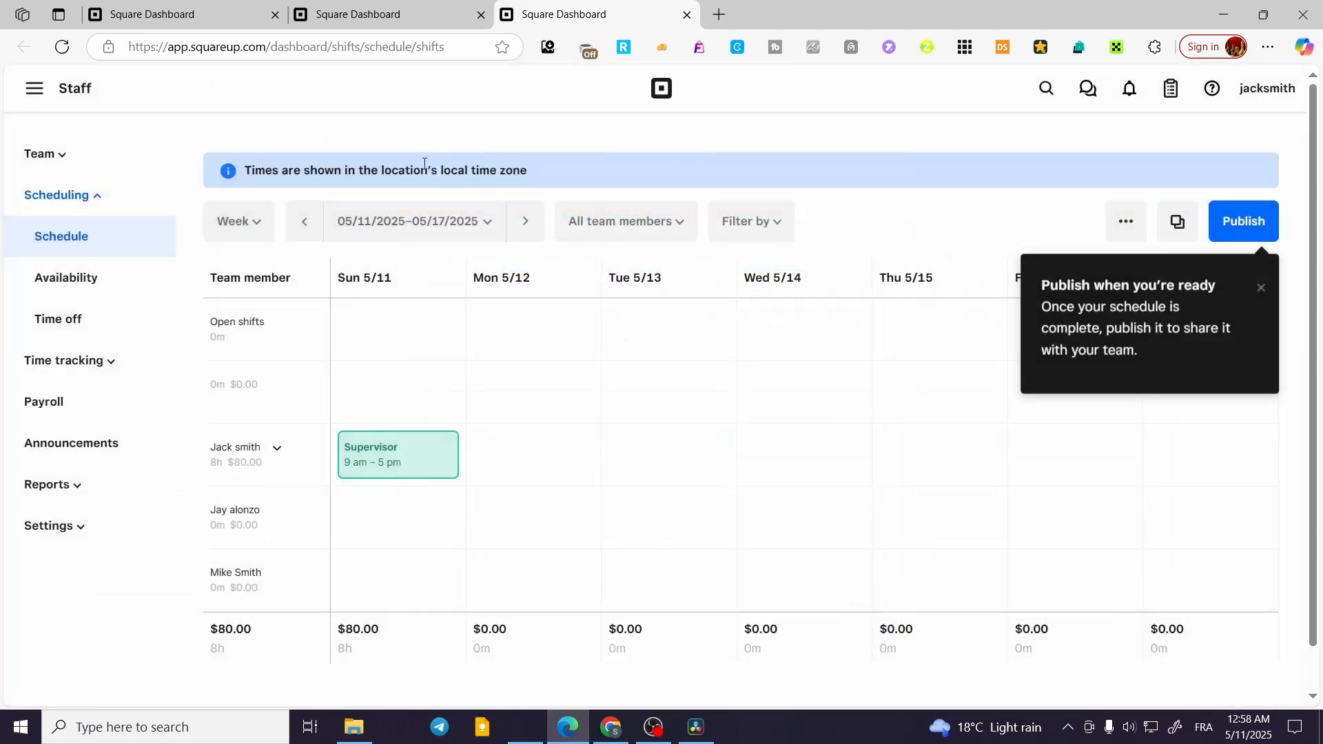
- Publish the 5/11–5/17 schedule, notifying only affected team members
click(1259, 295)
click(1250, 221)
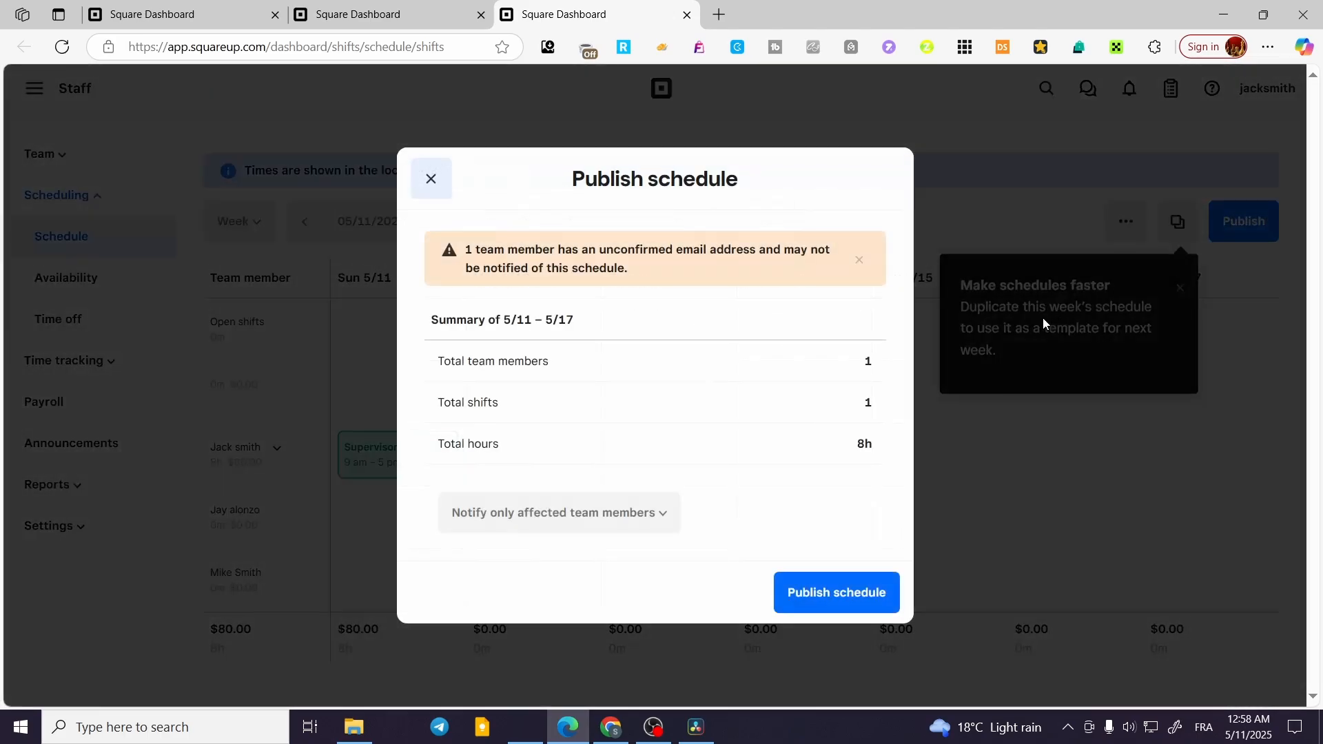
click(834, 590)
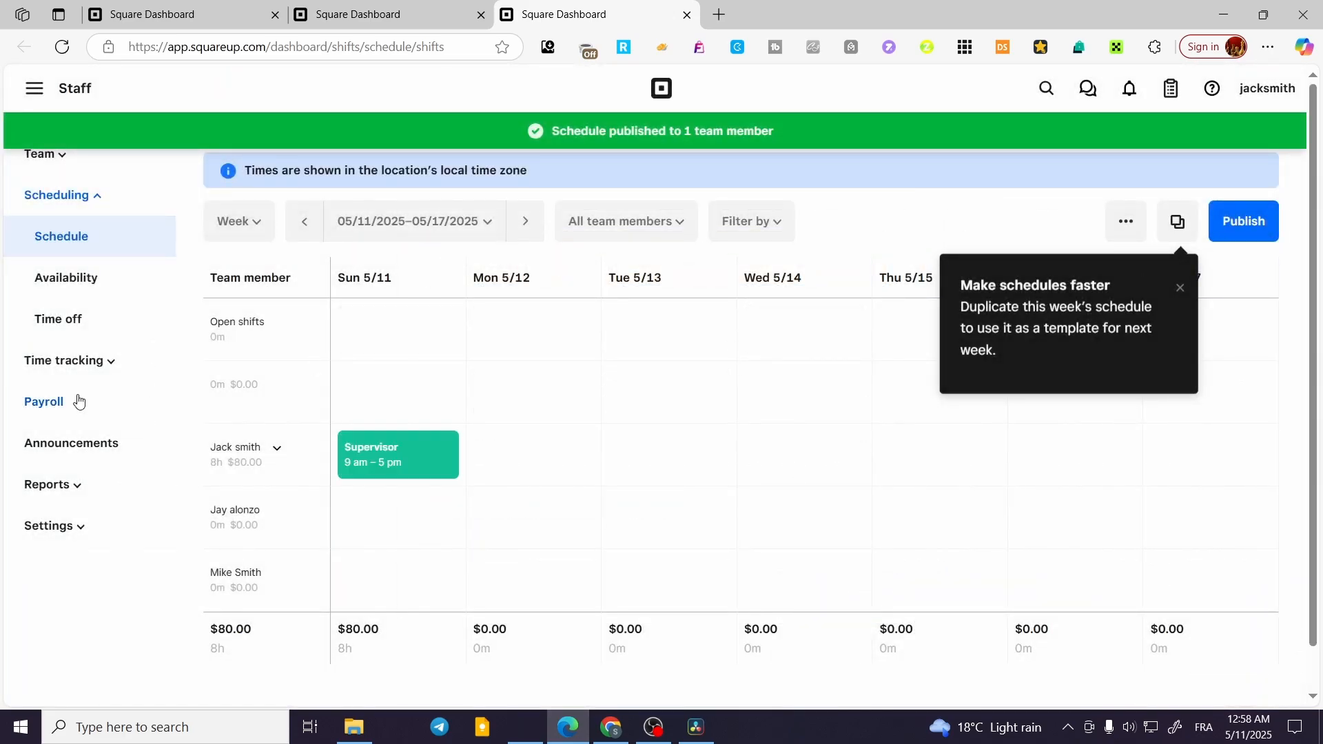
- Look at the team's weekly availability and the time off page
click(73, 284)
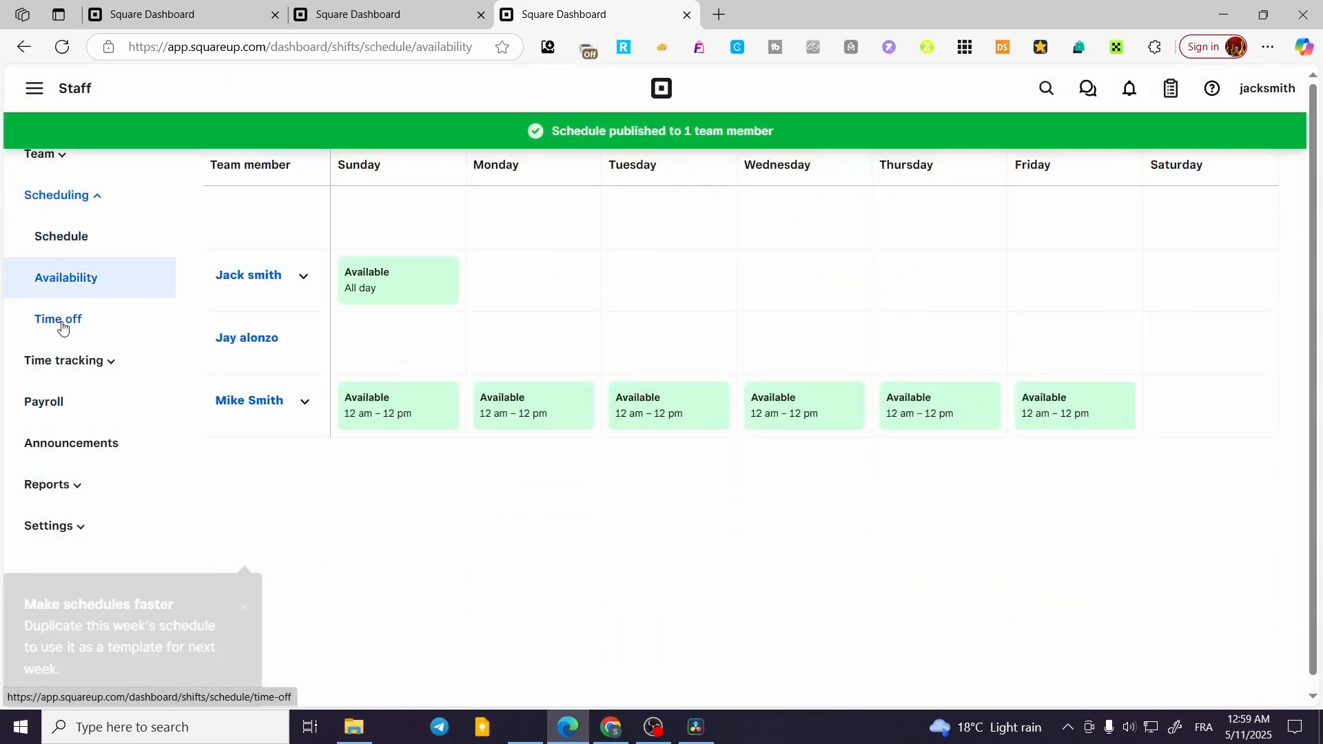
click(96, 324)
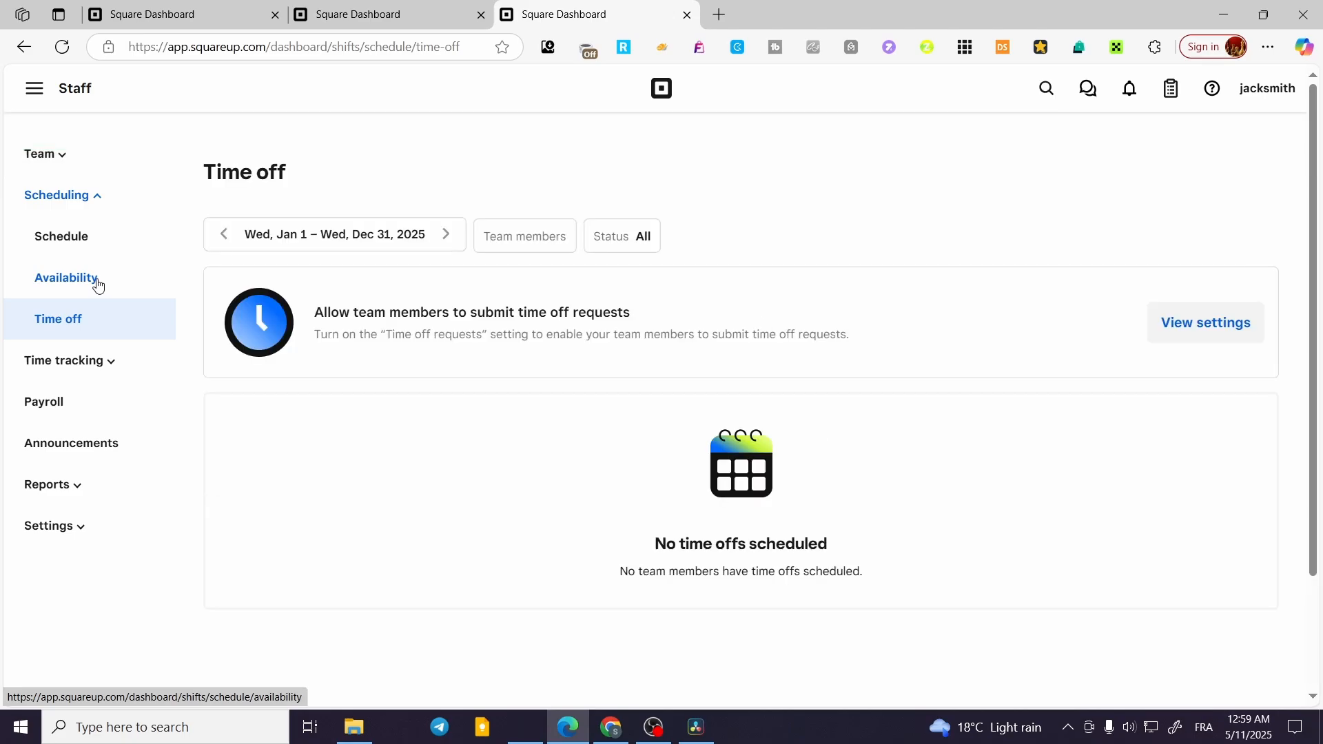
click(97, 284)
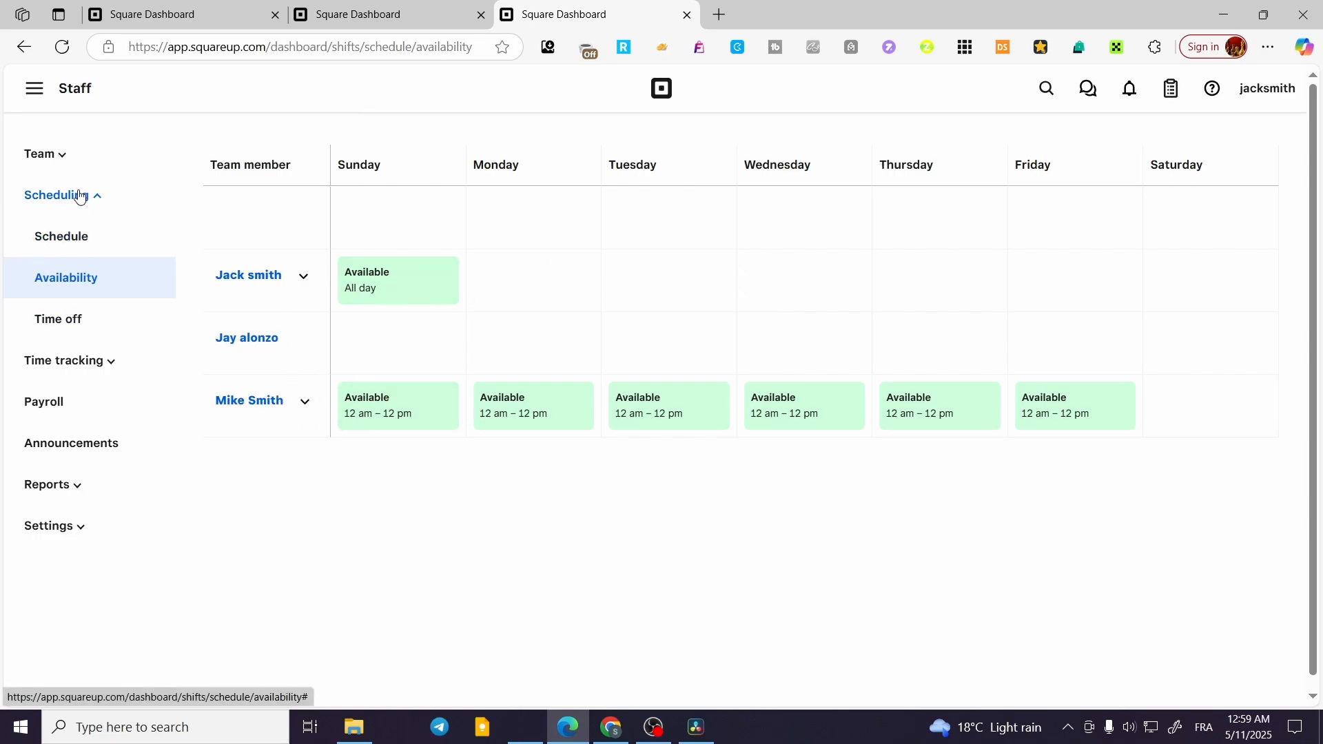
- Look at the team members list and examine the permission sets and their access
click(71, 161)
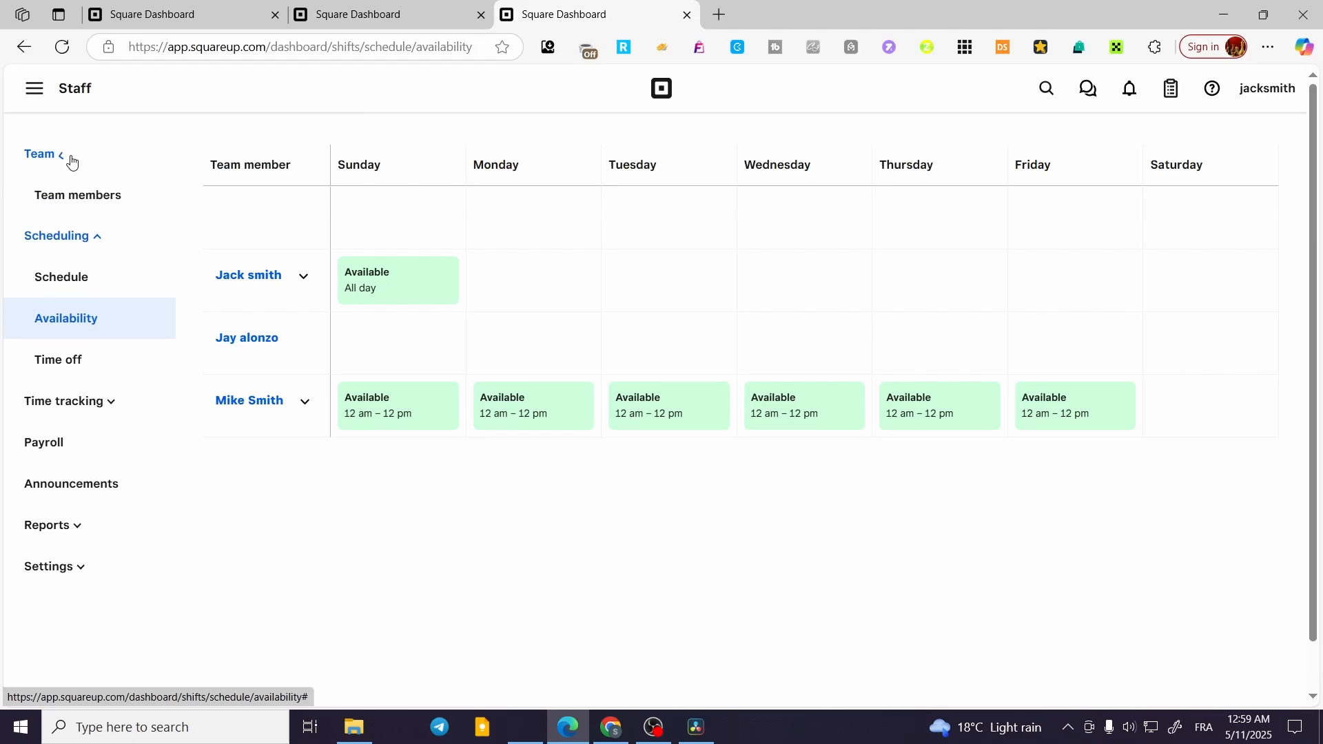
click(96, 202)
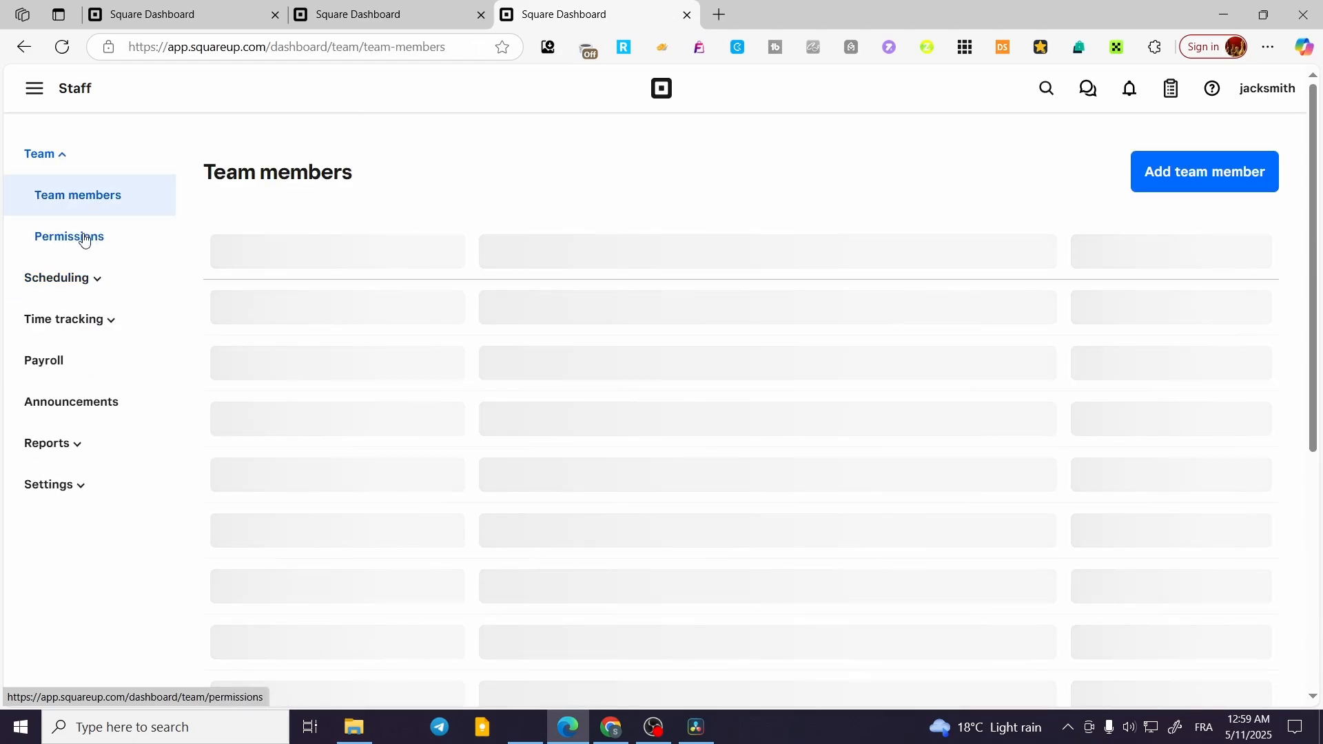
click(84, 238)
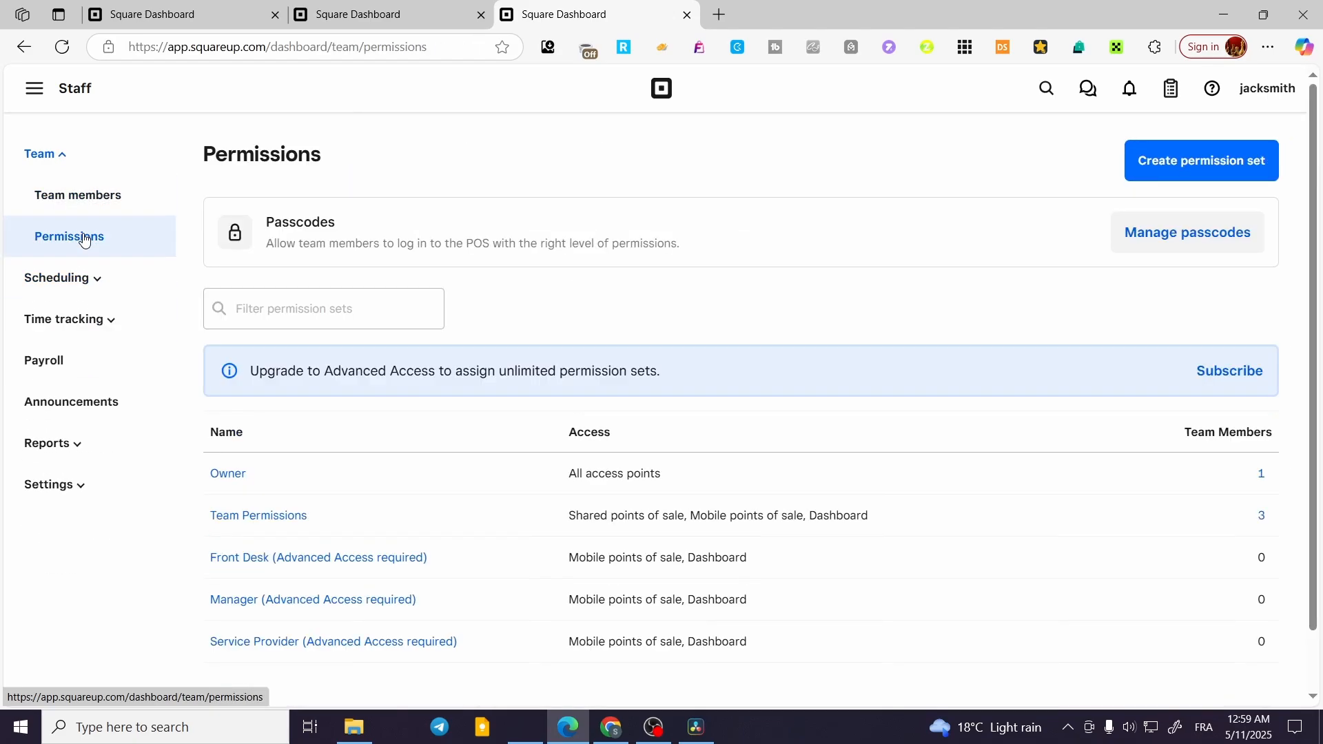
scroll(839, 339, down, 1)
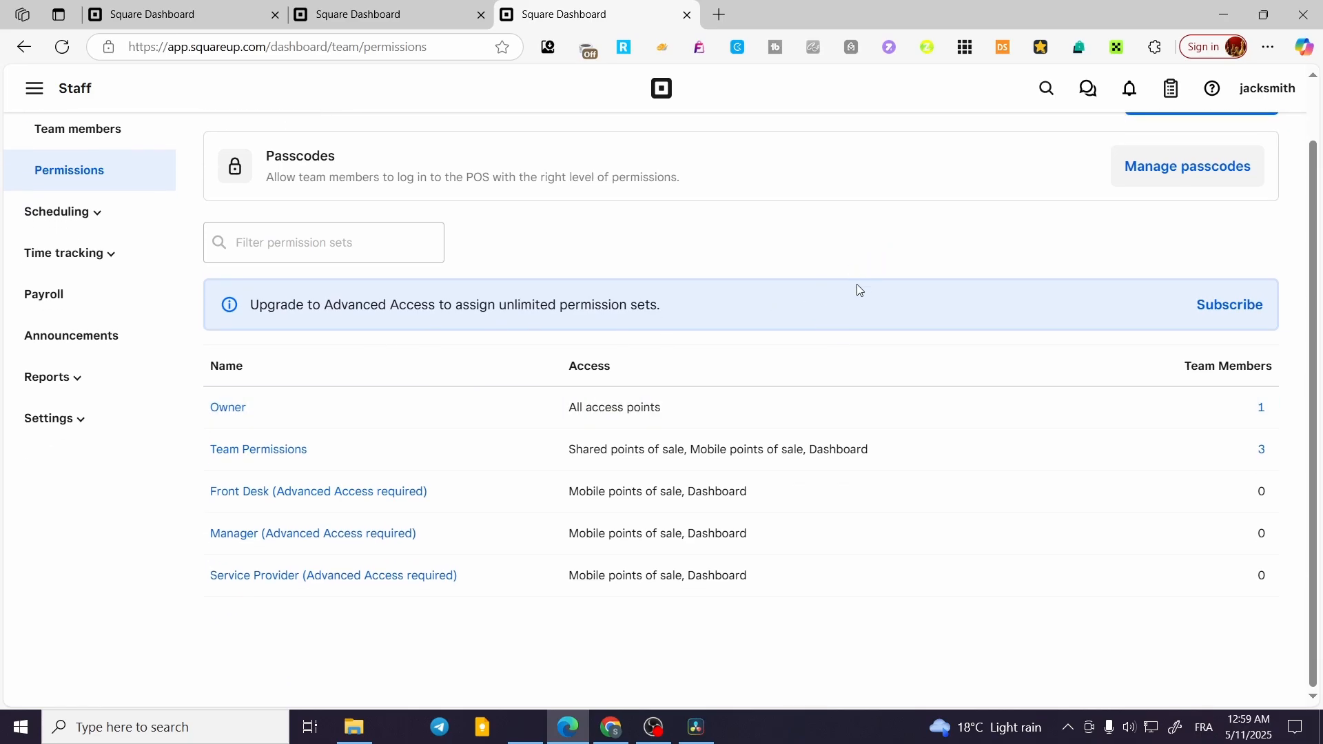
scroll(620, 454, up, 1)
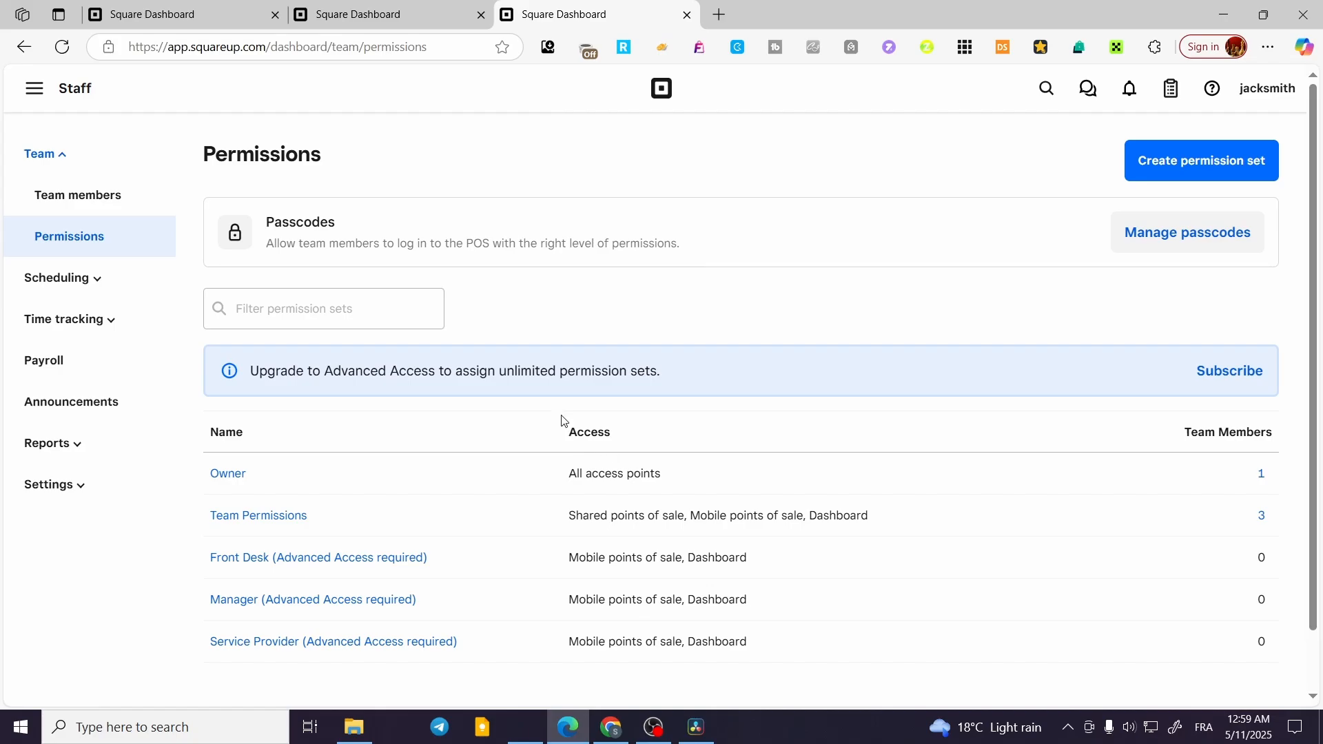
- Return to the weekly shift schedule and show the time tracking options
click(100, 281)
click(100, 321)
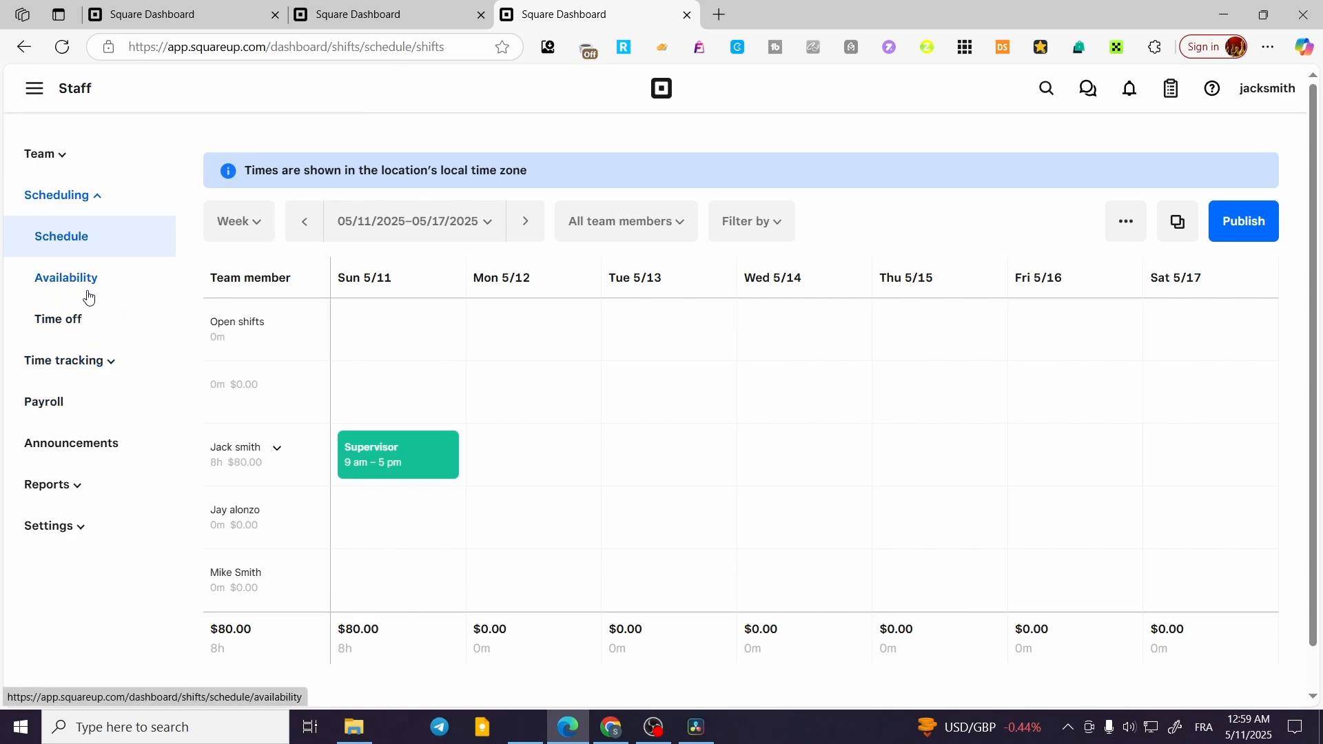
click(116, 364)
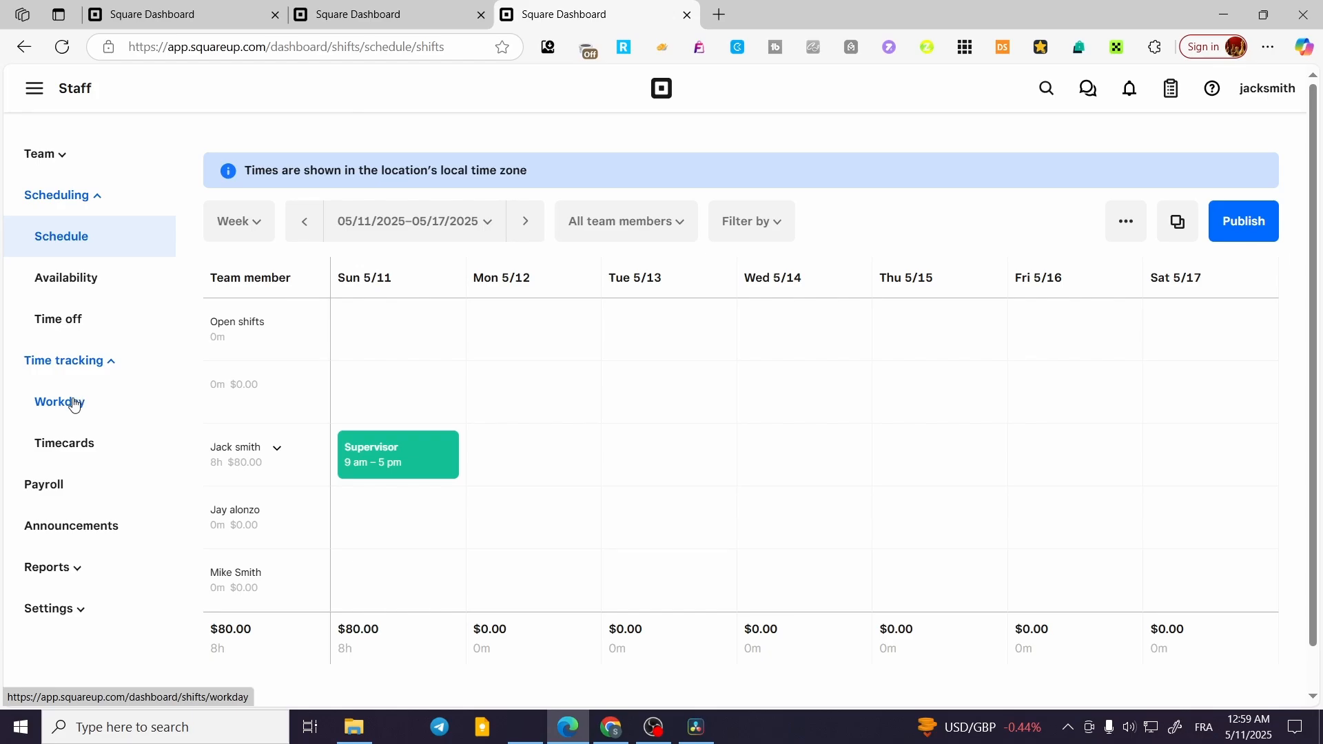
- Look at the Payroll offer and the team announcements subscription page, closing the latter without subscribing
click(73, 486)
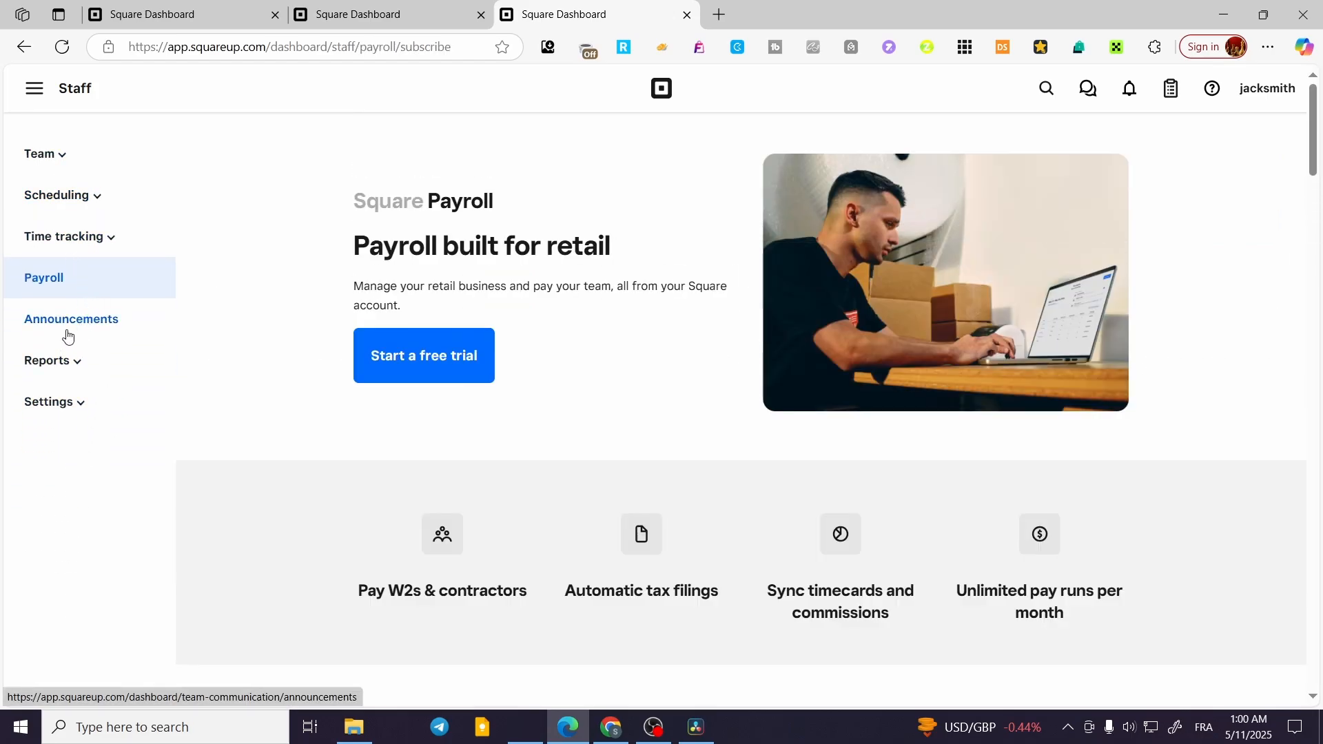
click(113, 334)
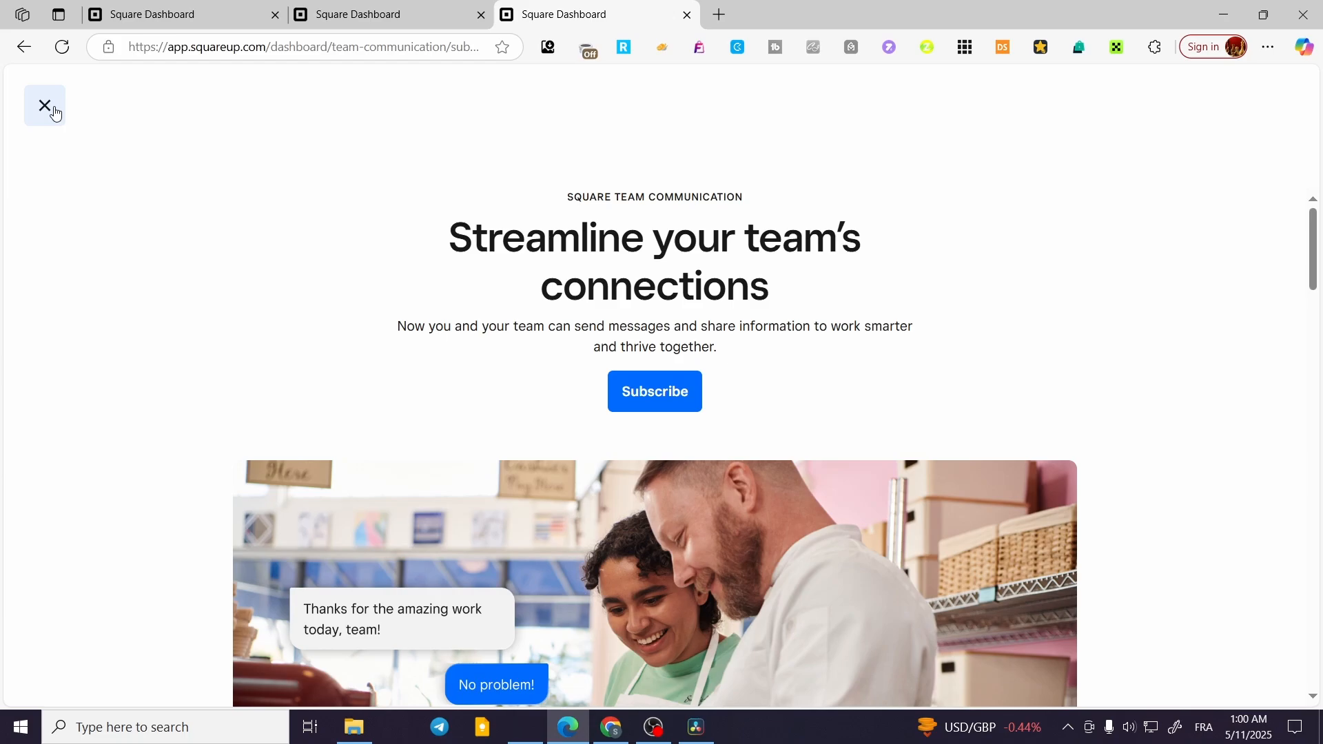
scroll(719, 433, down, 3)
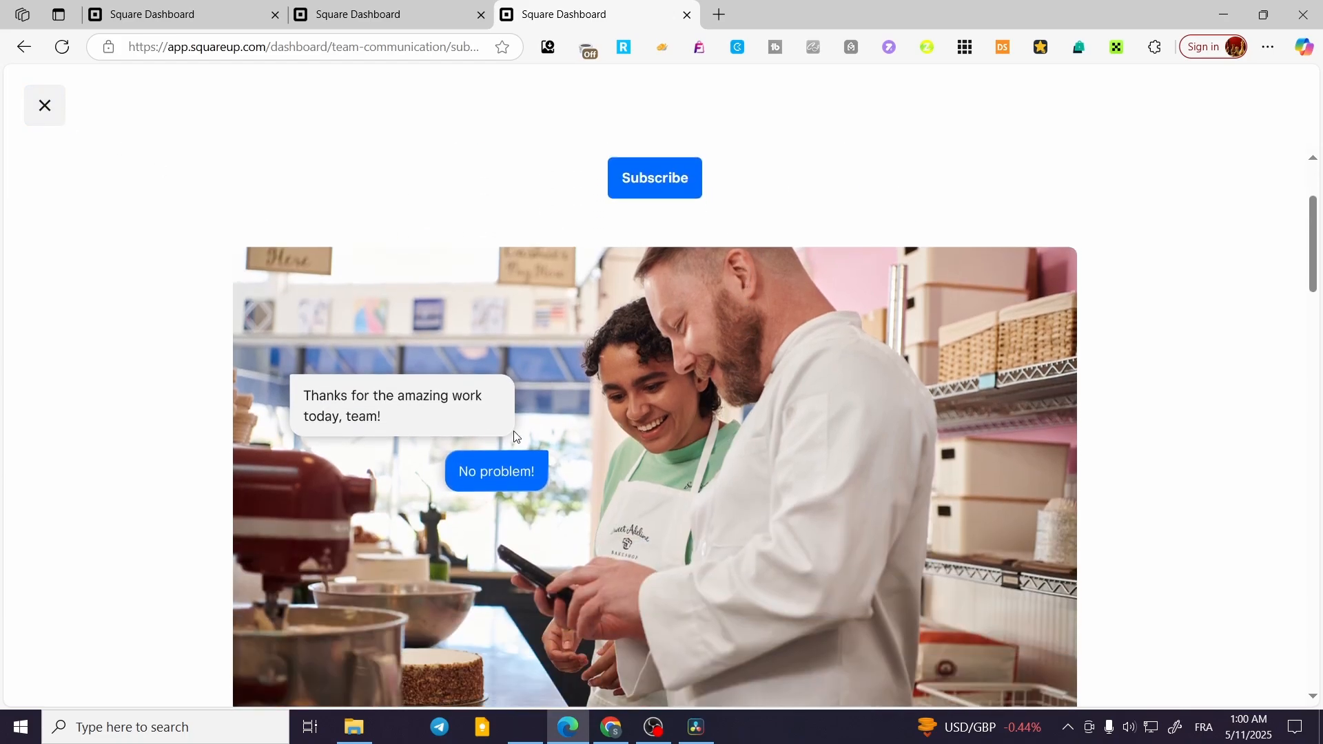
scroll(260, 417, up, 3)
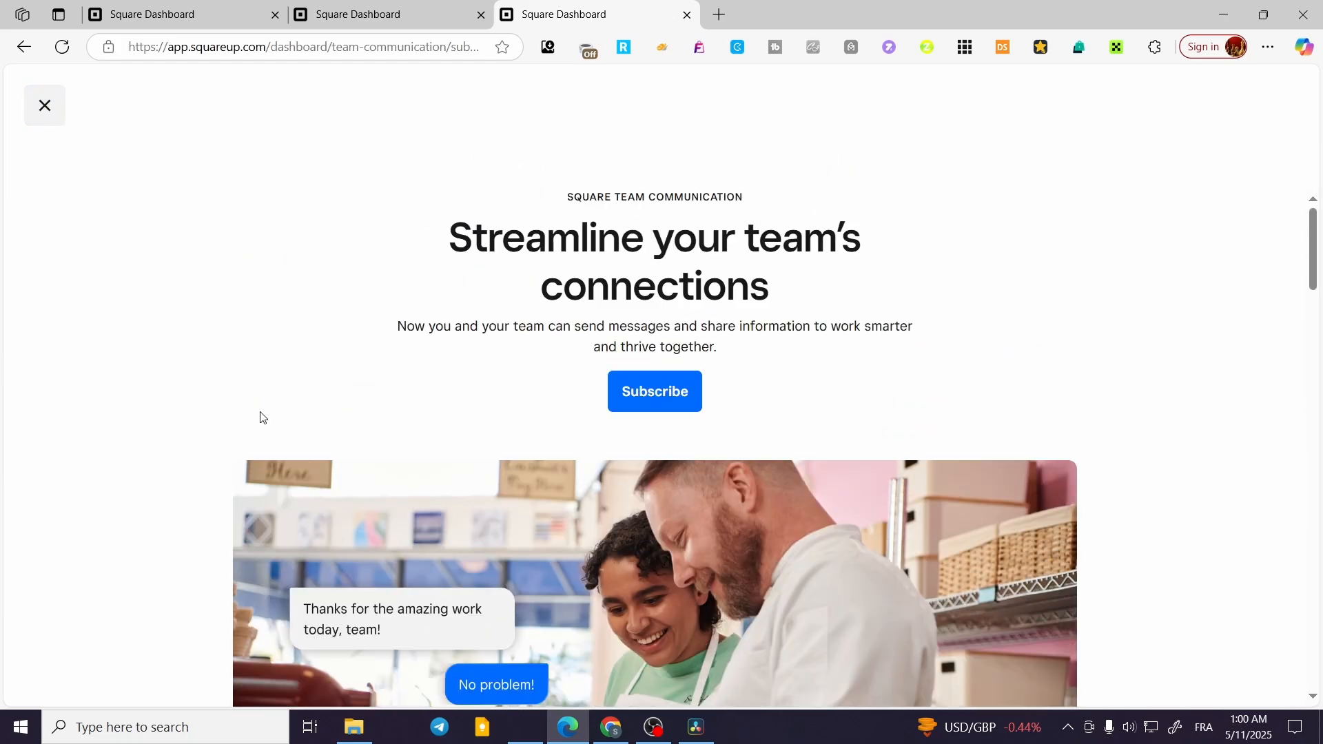
click(55, 103)
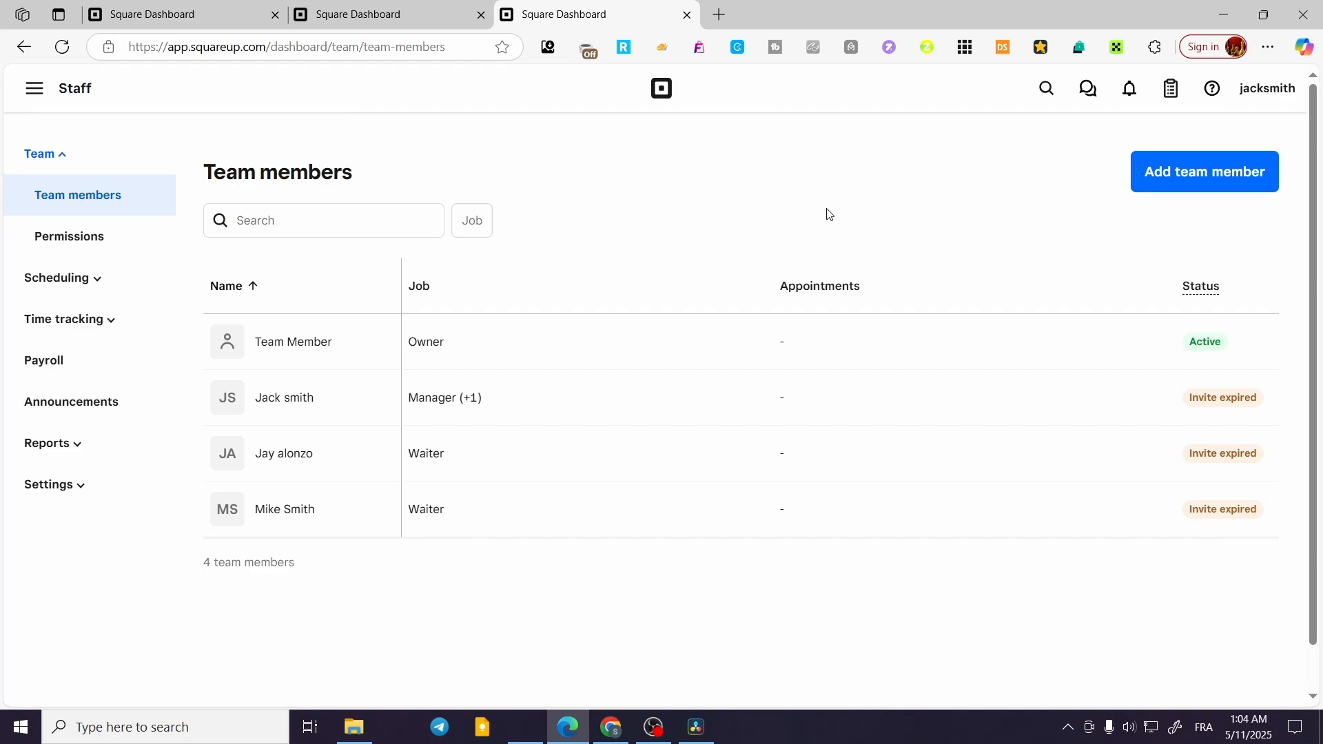
- Look at the Inbox and Assistant views in Square Messages, and close the Messages page
click(1096, 95)
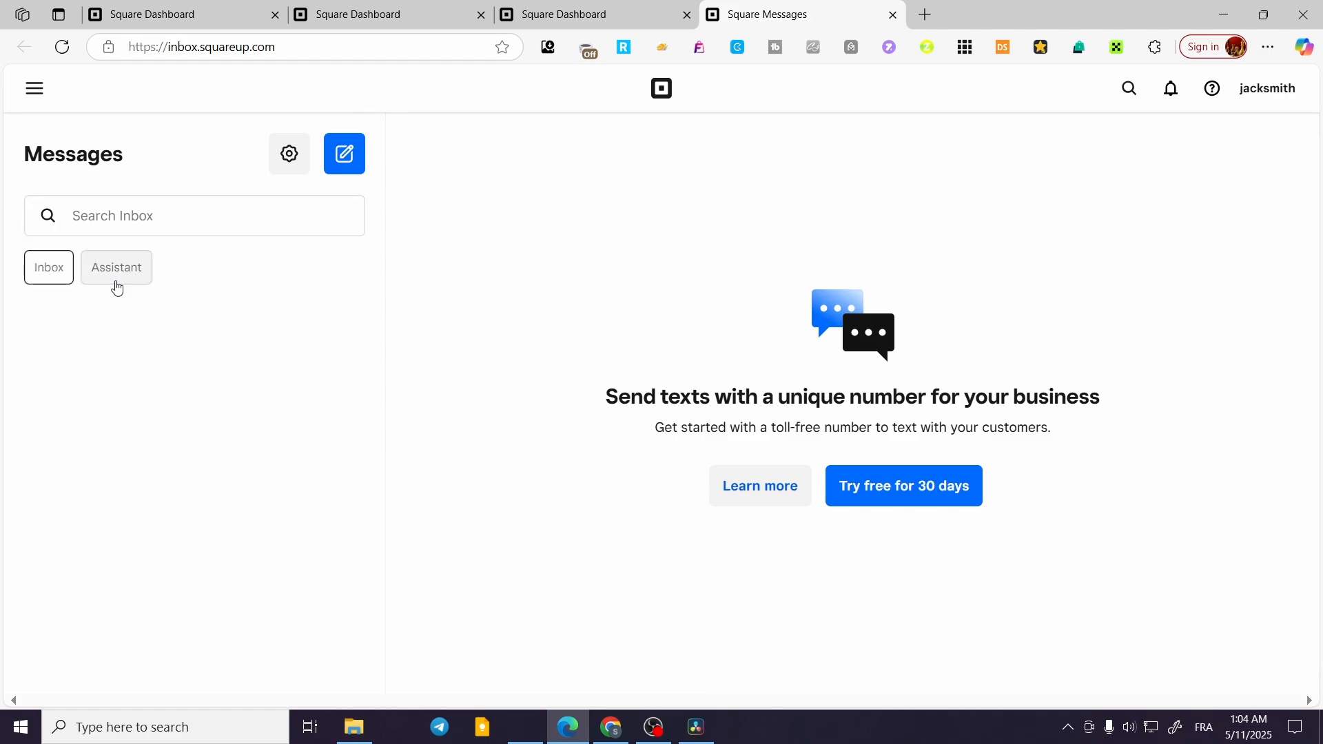
click(142, 268)
click(49, 270)
click(893, 14)
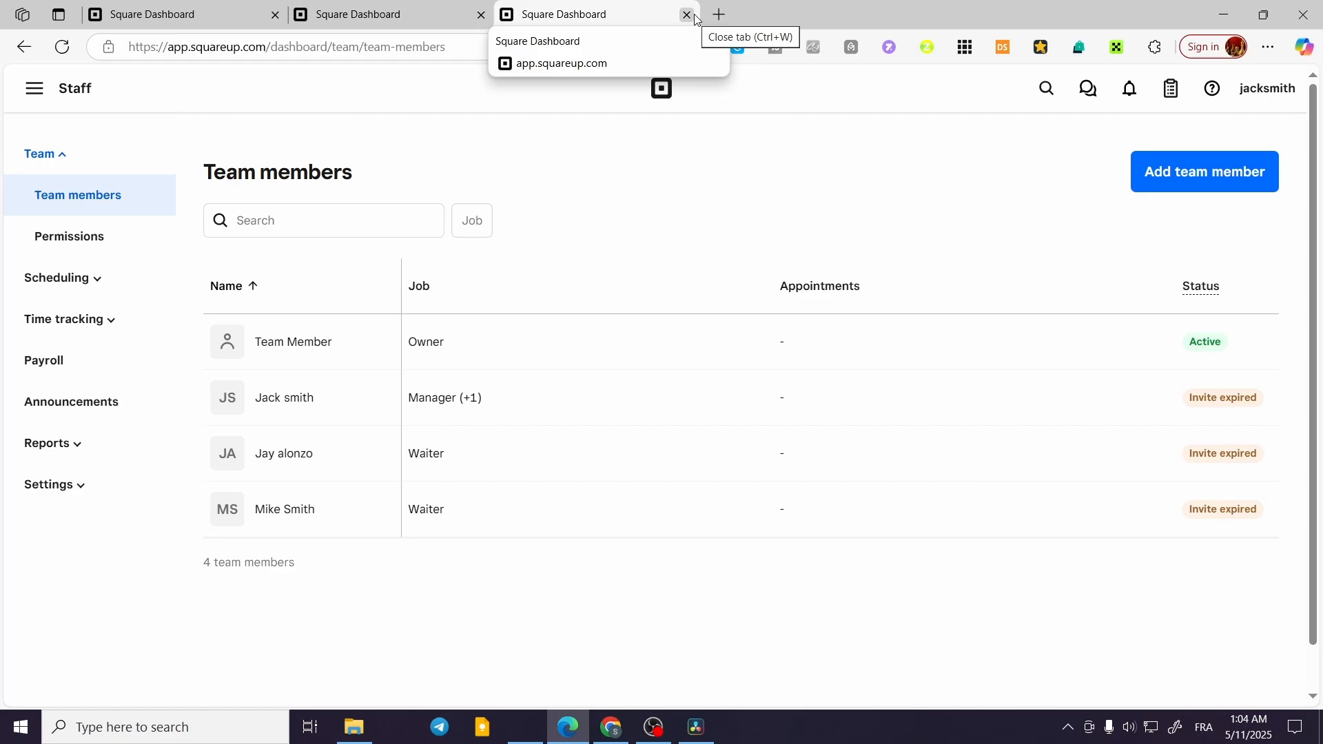
- Close the separate appointments calendar page and open the staff Activity log report
click(67, 445)
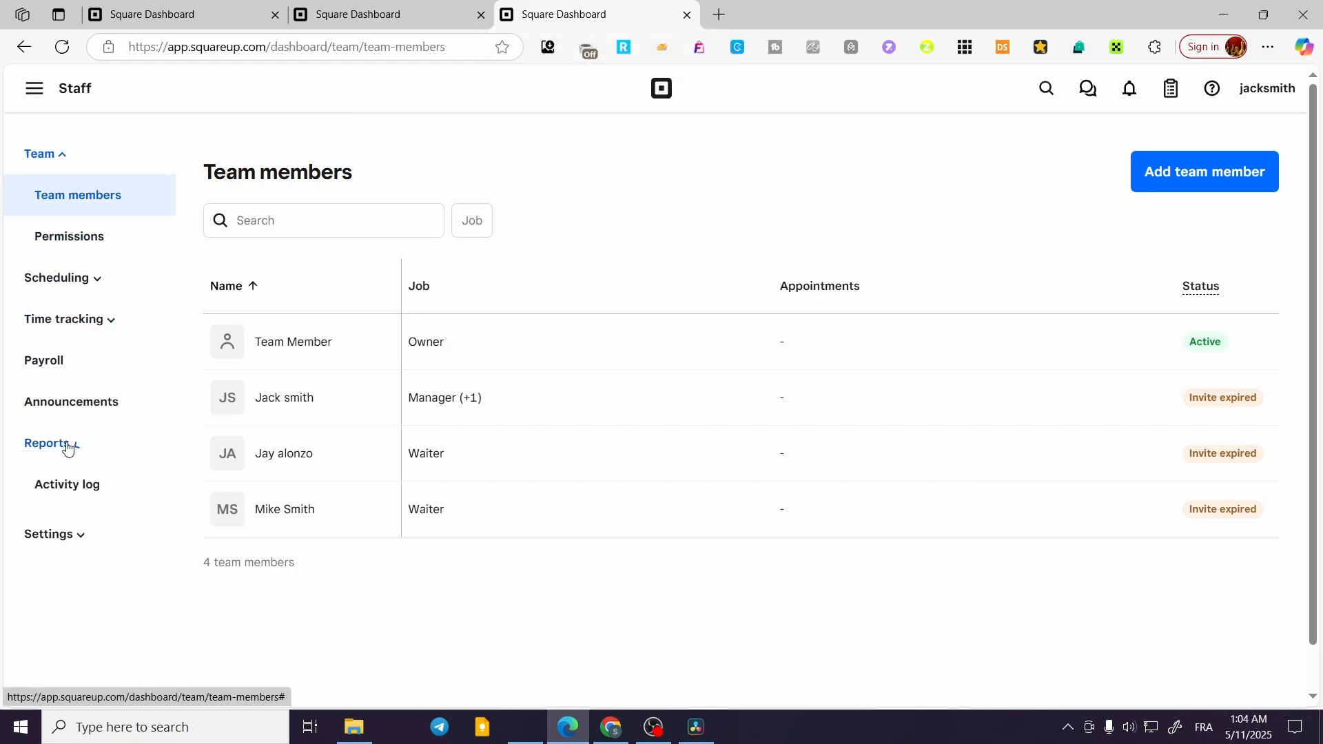
click(421, 14)
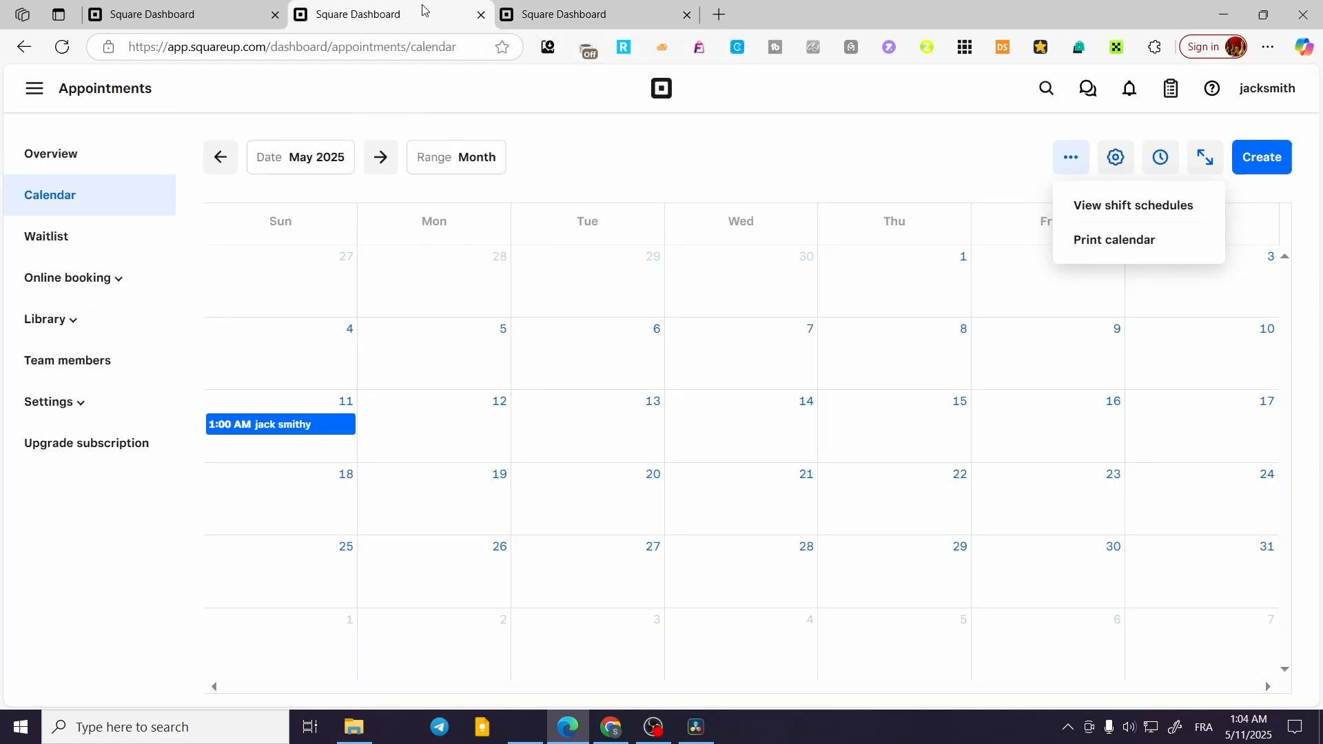
click(481, 15)
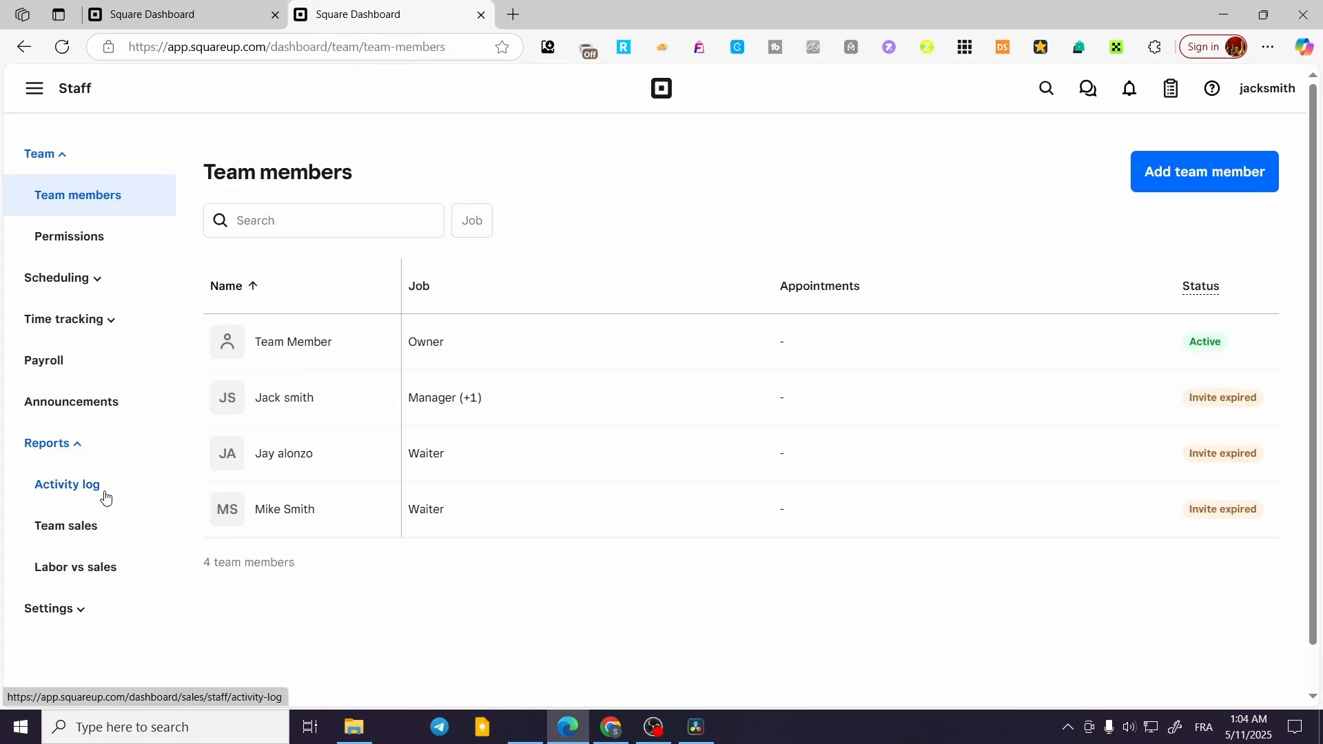
click(66, 486)
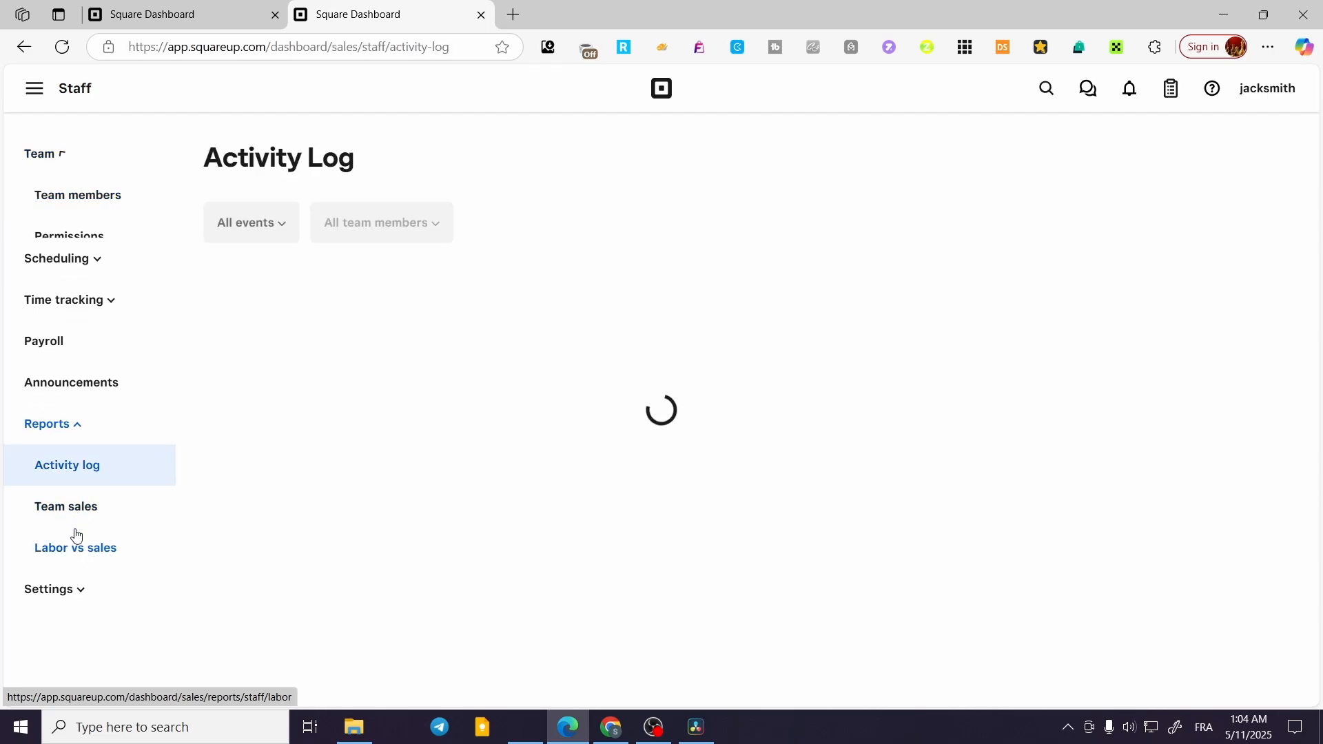
- Review the Appointments overview with its setup guide and upcoming appointments, and open Packages in the library
click(35, 89)
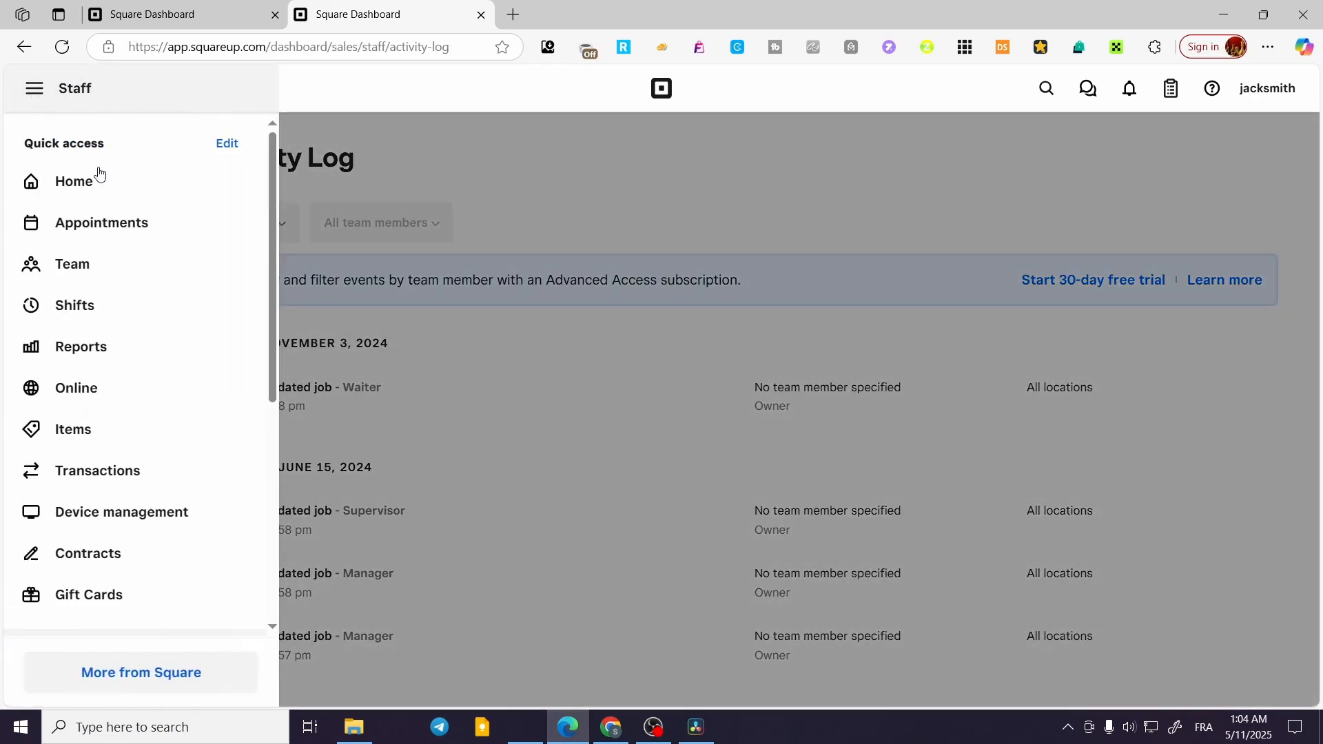
click(90, 221)
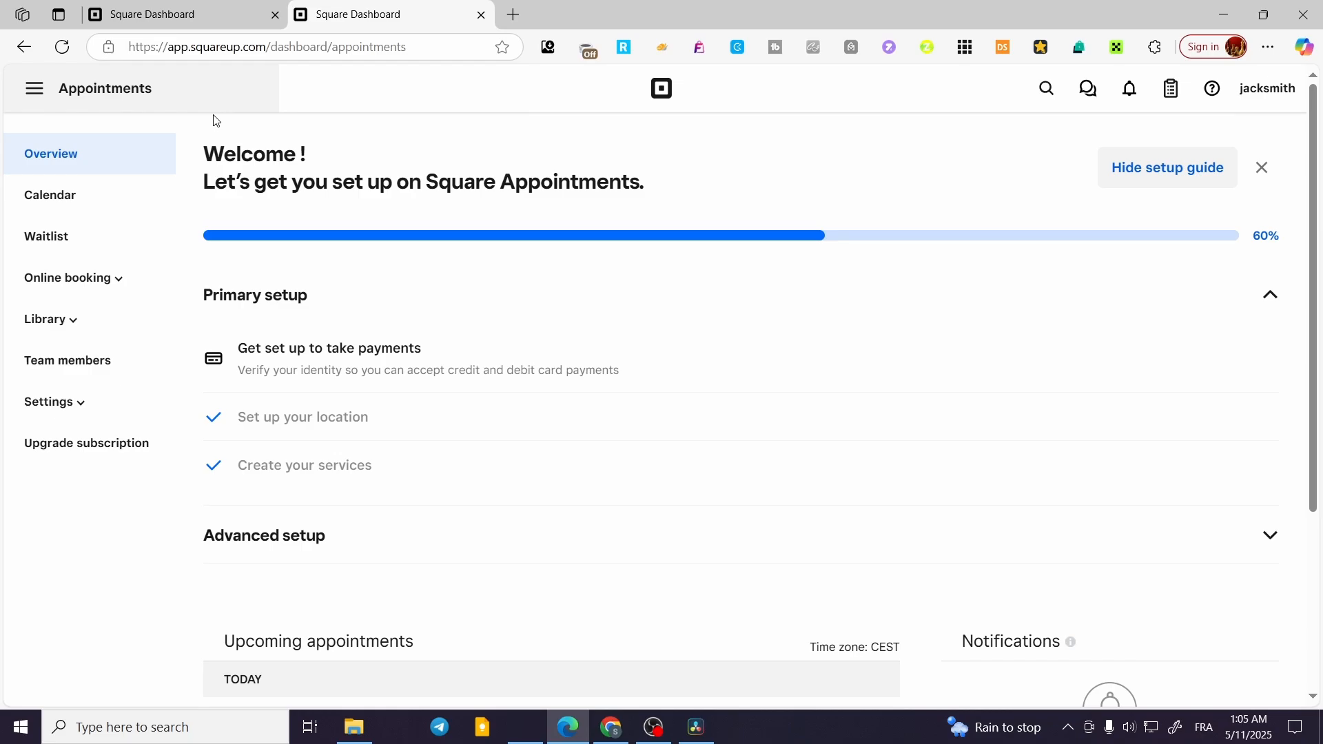
scroll(420, 434, down, 5)
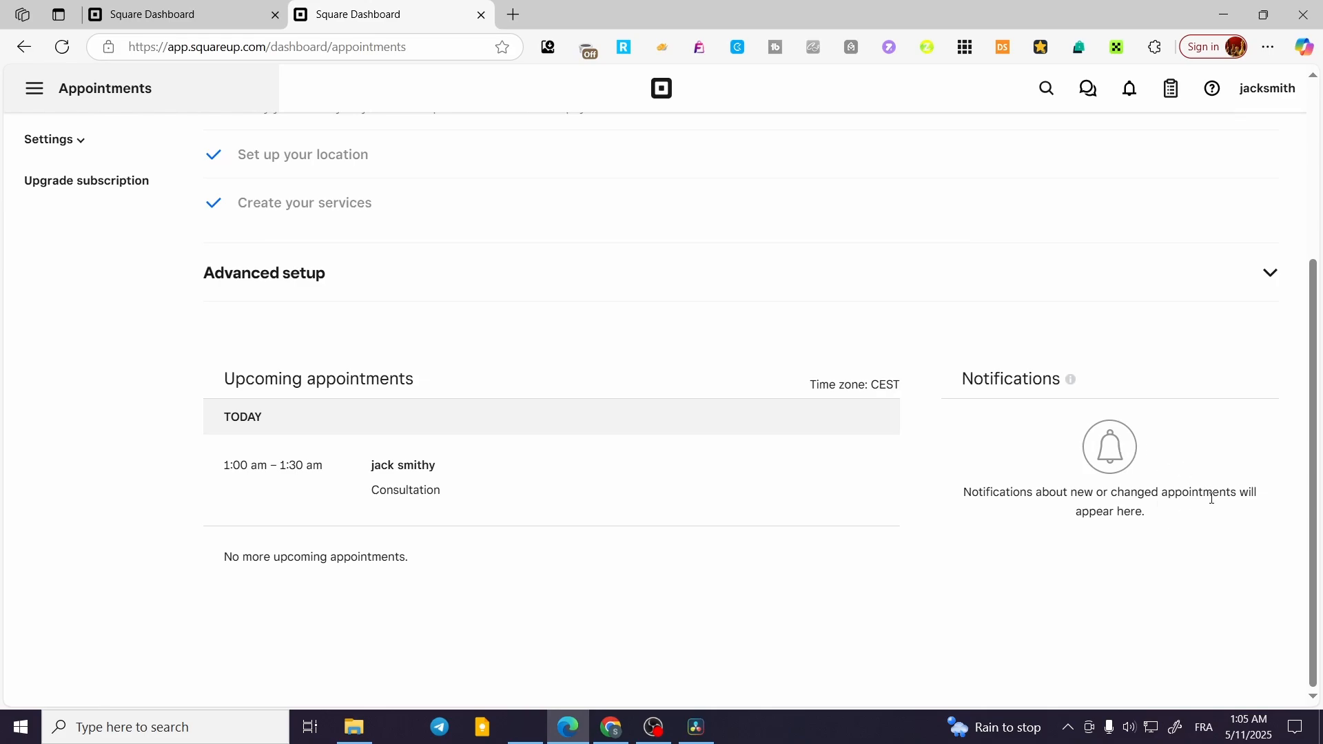
scroll(1054, 510, up, 4)
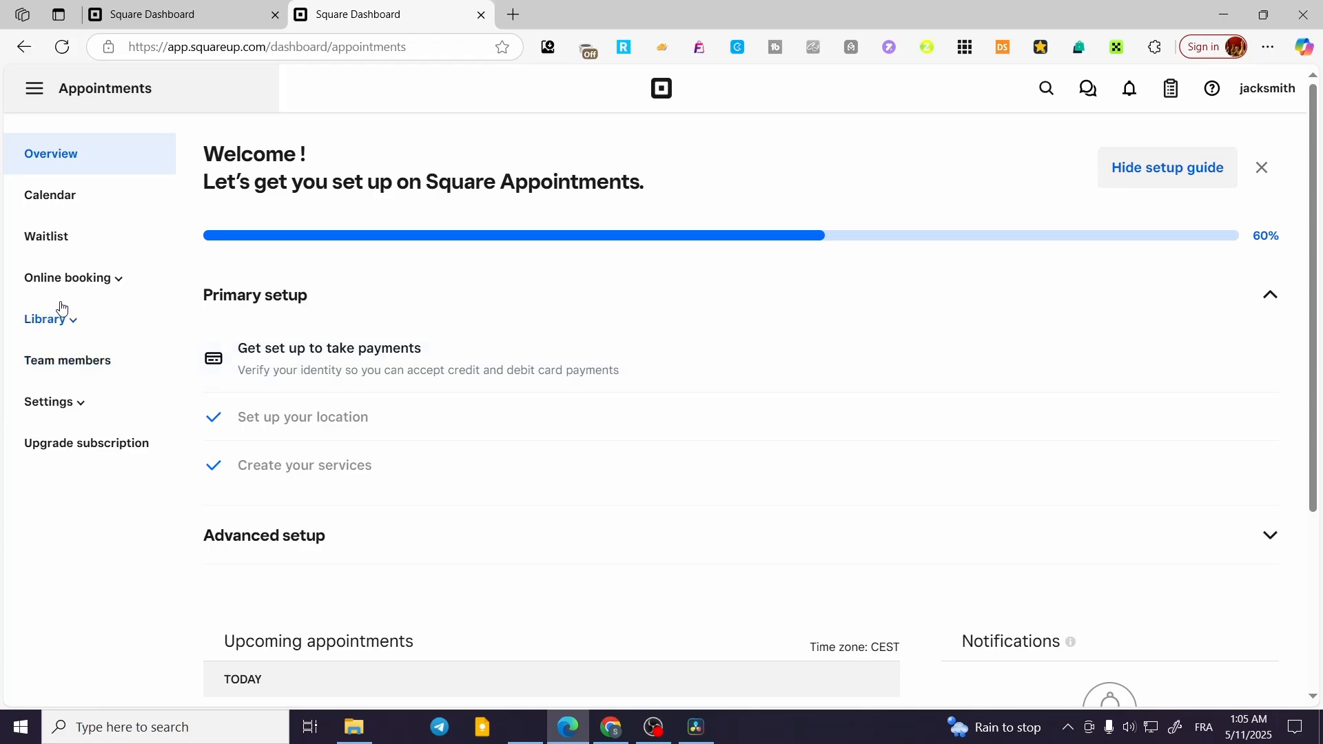
click(58, 319)
click(69, 411)
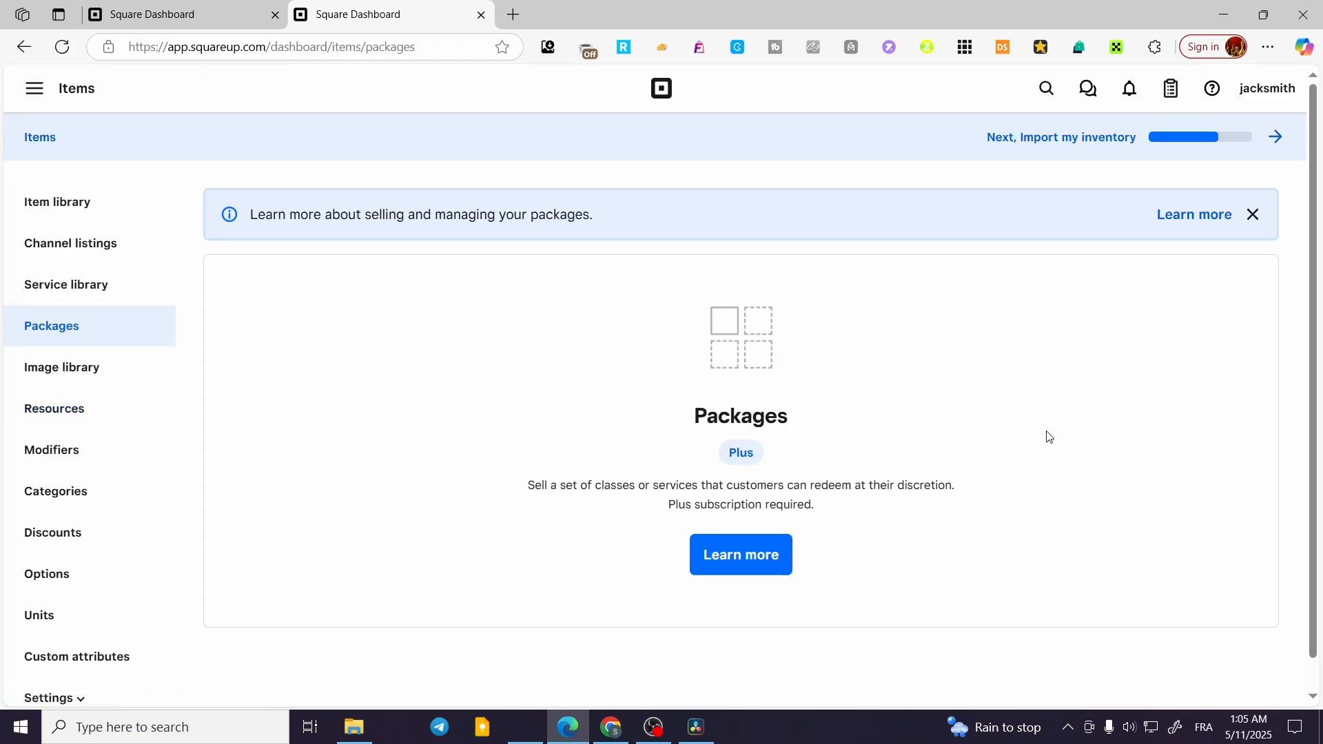
- Dismiss the Packages information banner, look at Resources and Categories in the items library, and open the Discounts list
click(1252, 215)
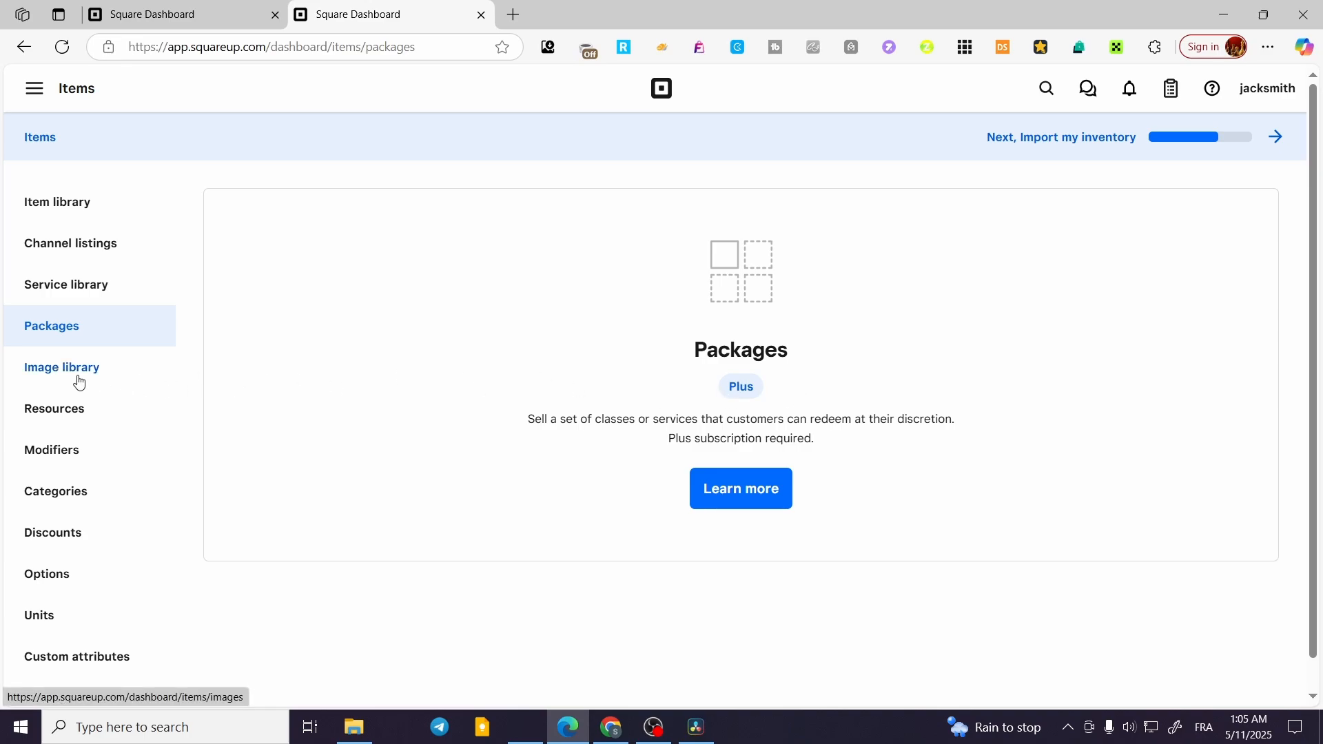
click(88, 418)
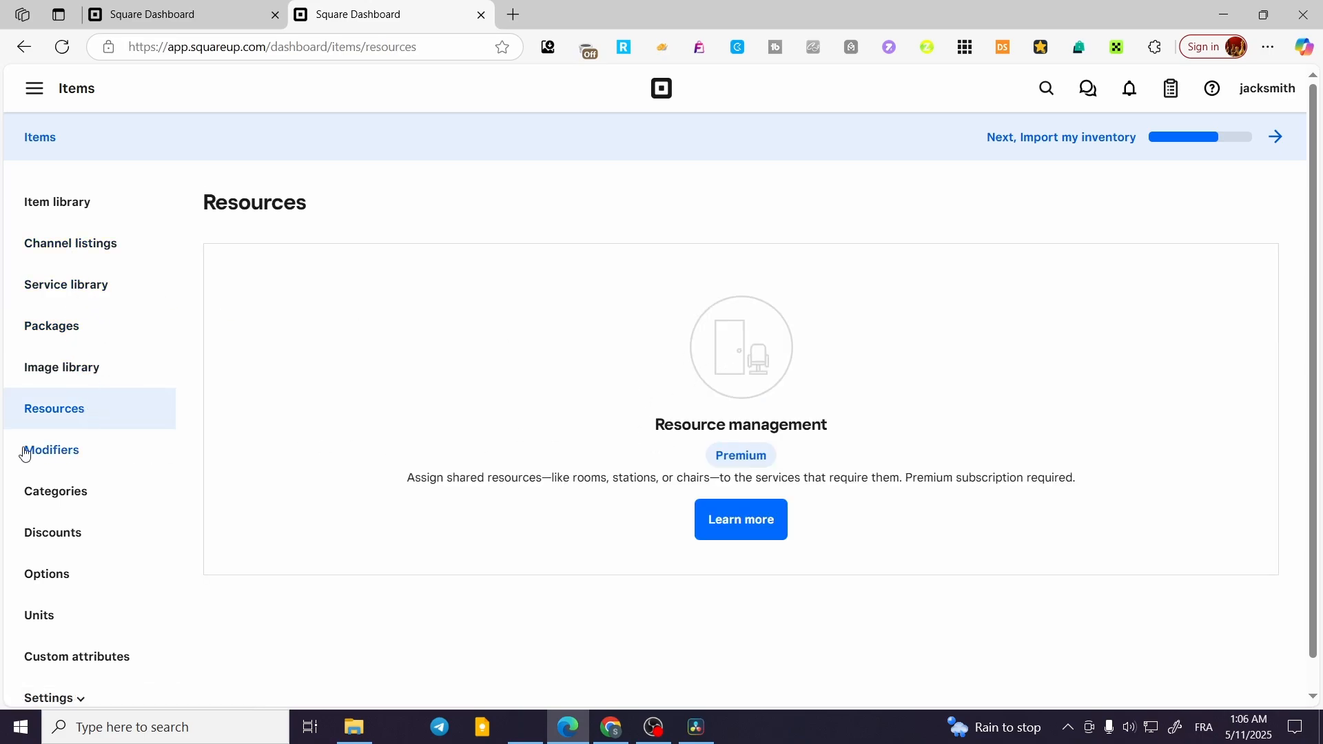
click(83, 498)
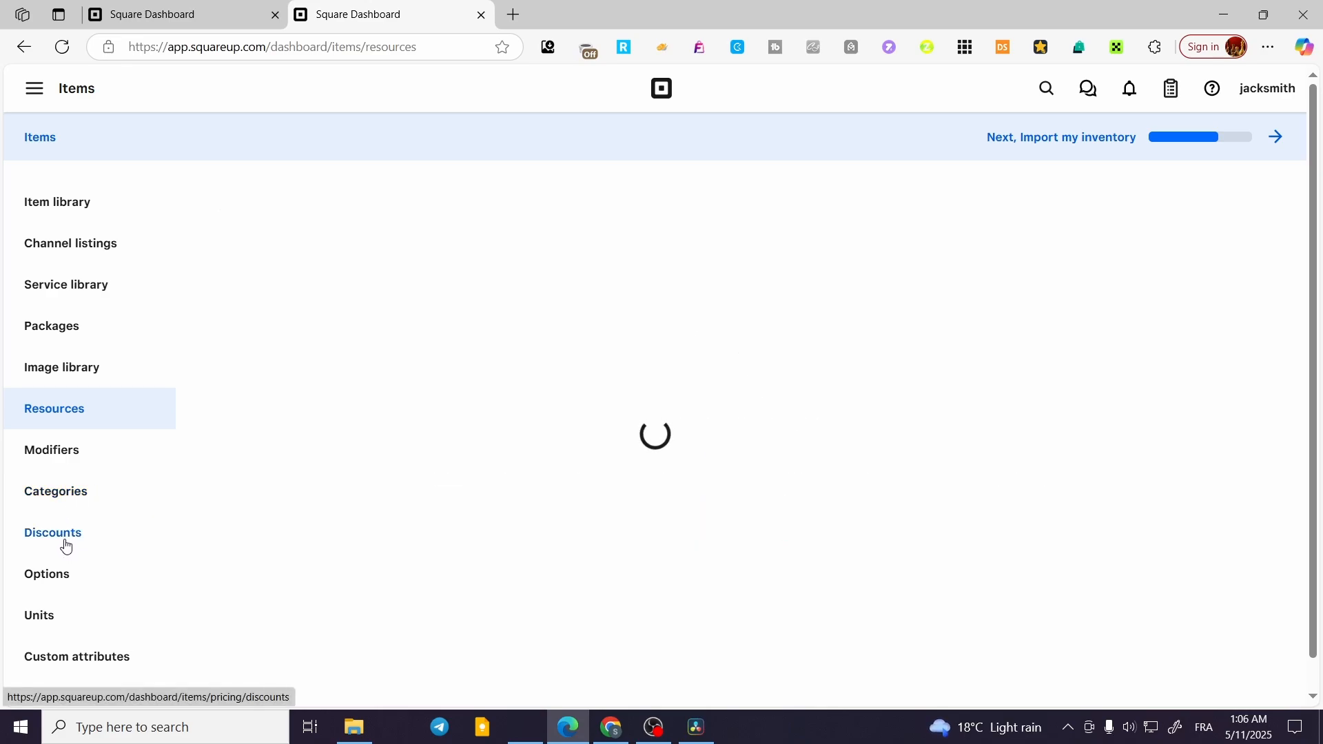
click(73, 541)
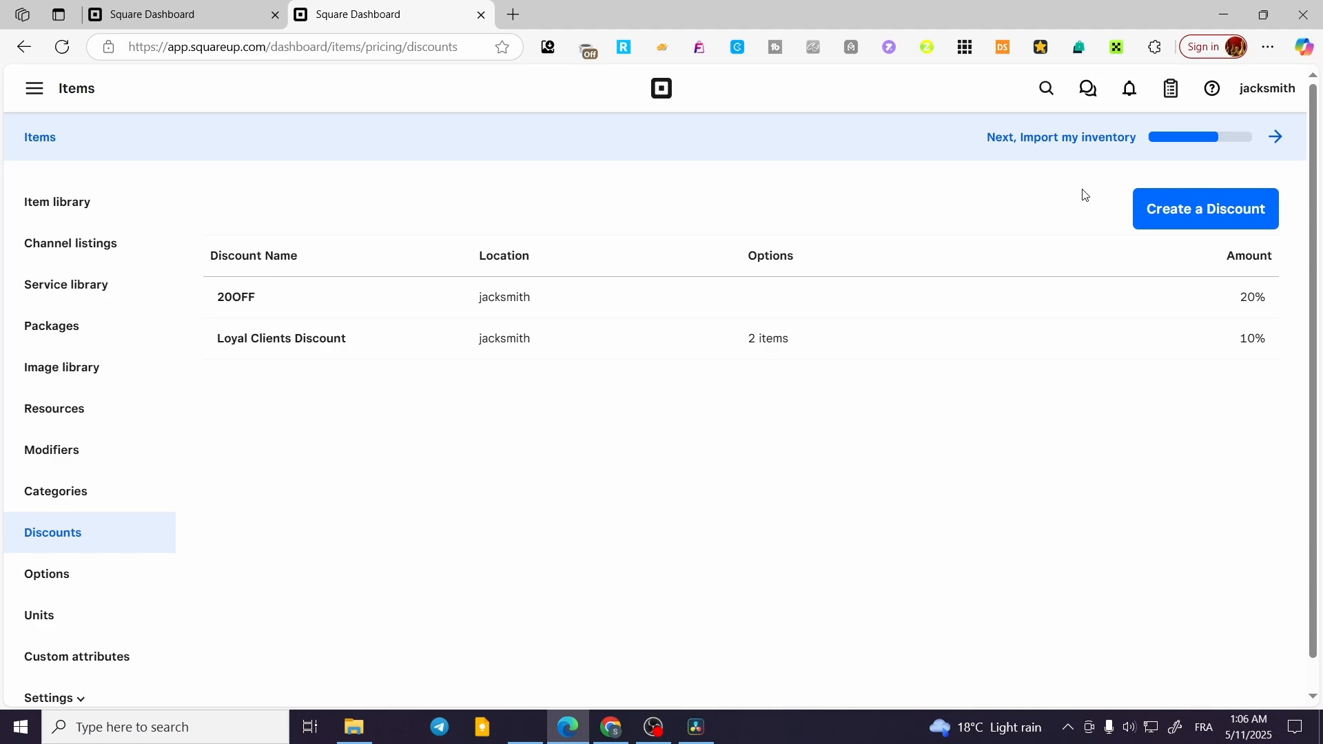
- Start a new discount with the Amount ($) type and set its amount to $30.00
click(1201, 196)
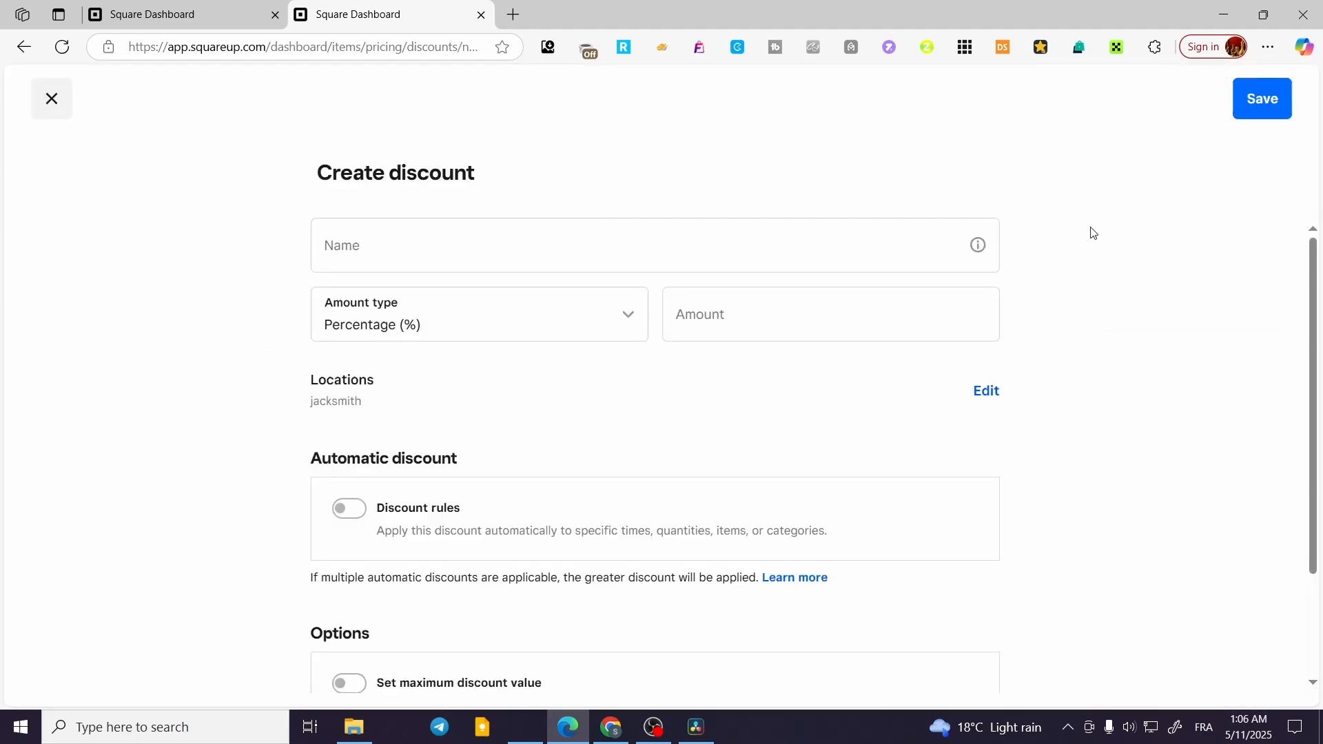
click(817, 327)
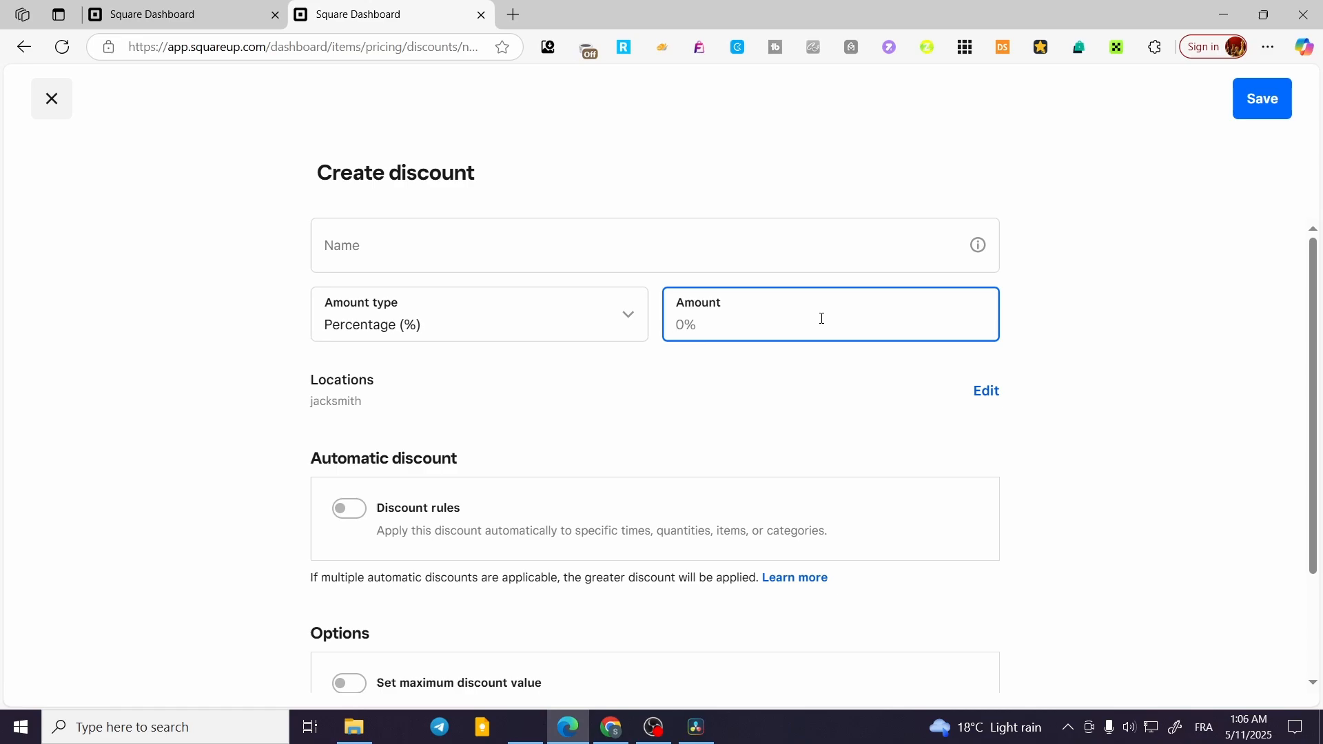
click(569, 310)
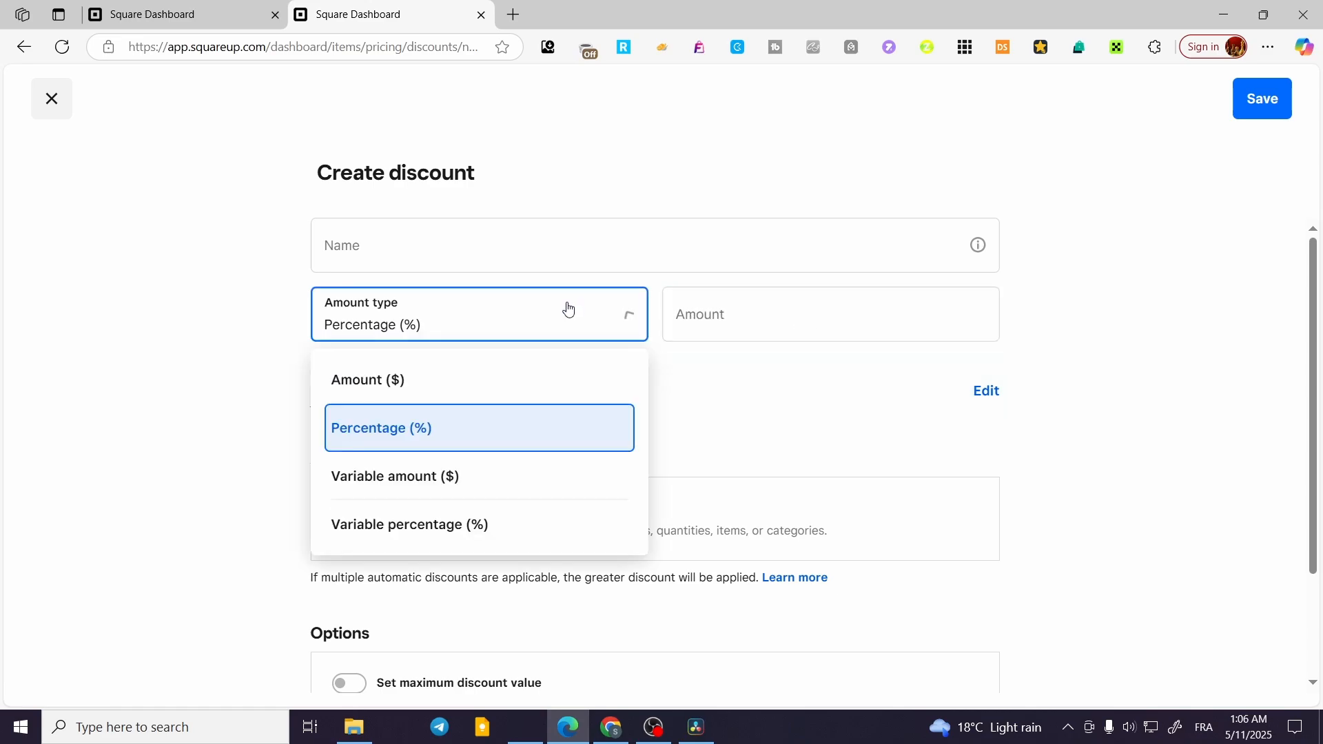
click(510, 390)
click(711, 328)
text(50)
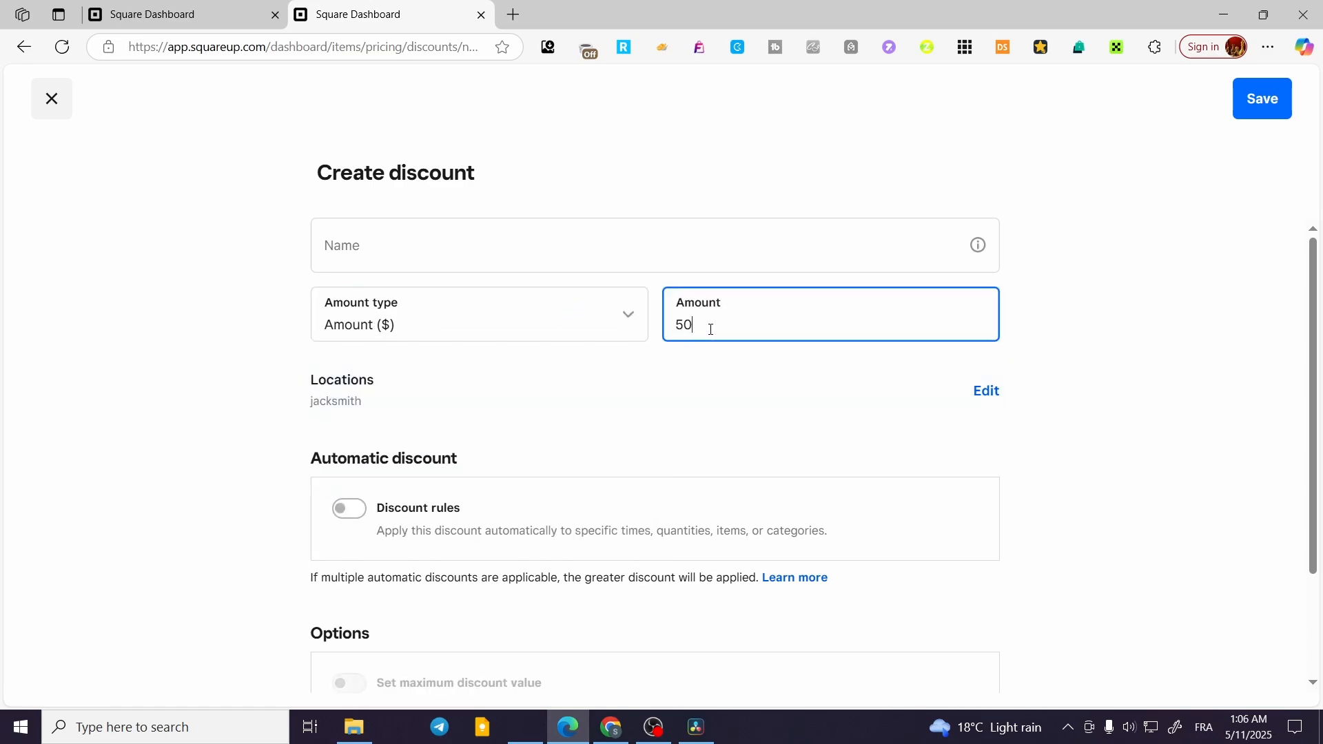
click(1088, 317)
drag(813, 332, 634, 347)
text(30)
click(1171, 354)
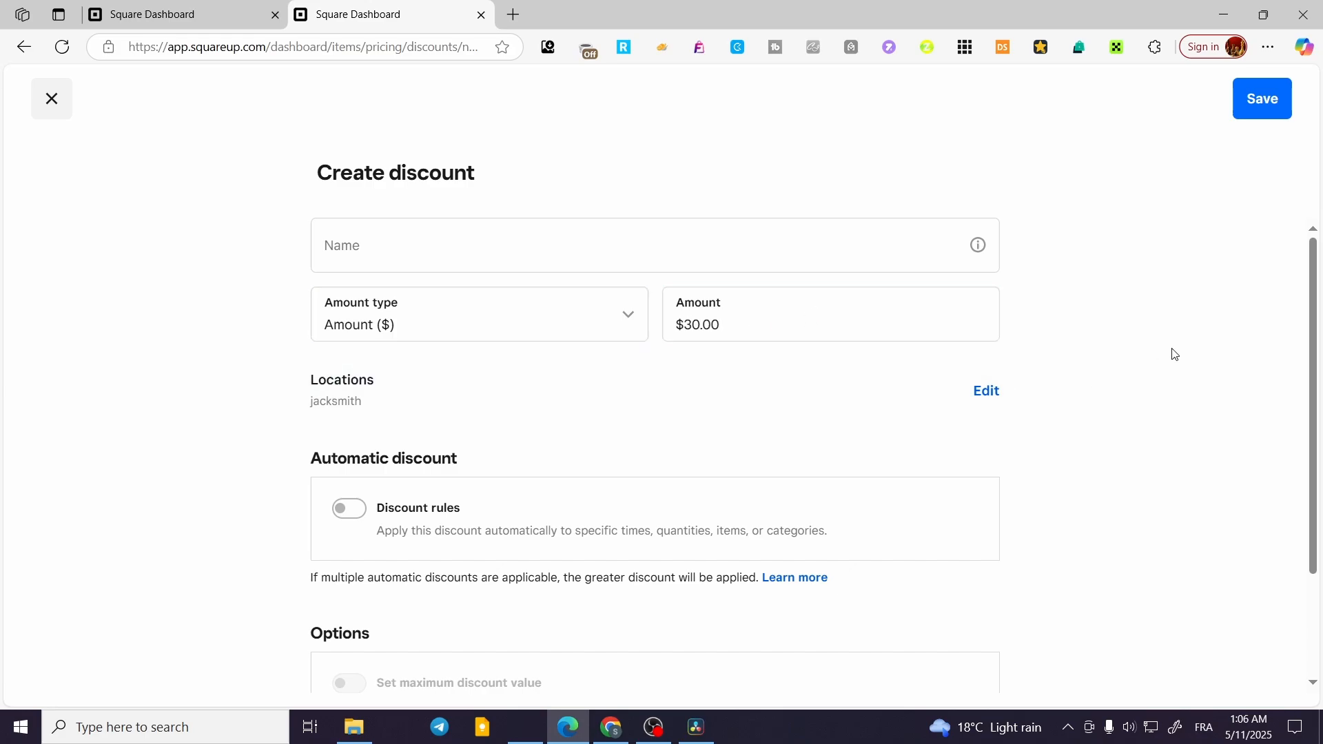
- Name the new discount 30OFF
click(454, 246)
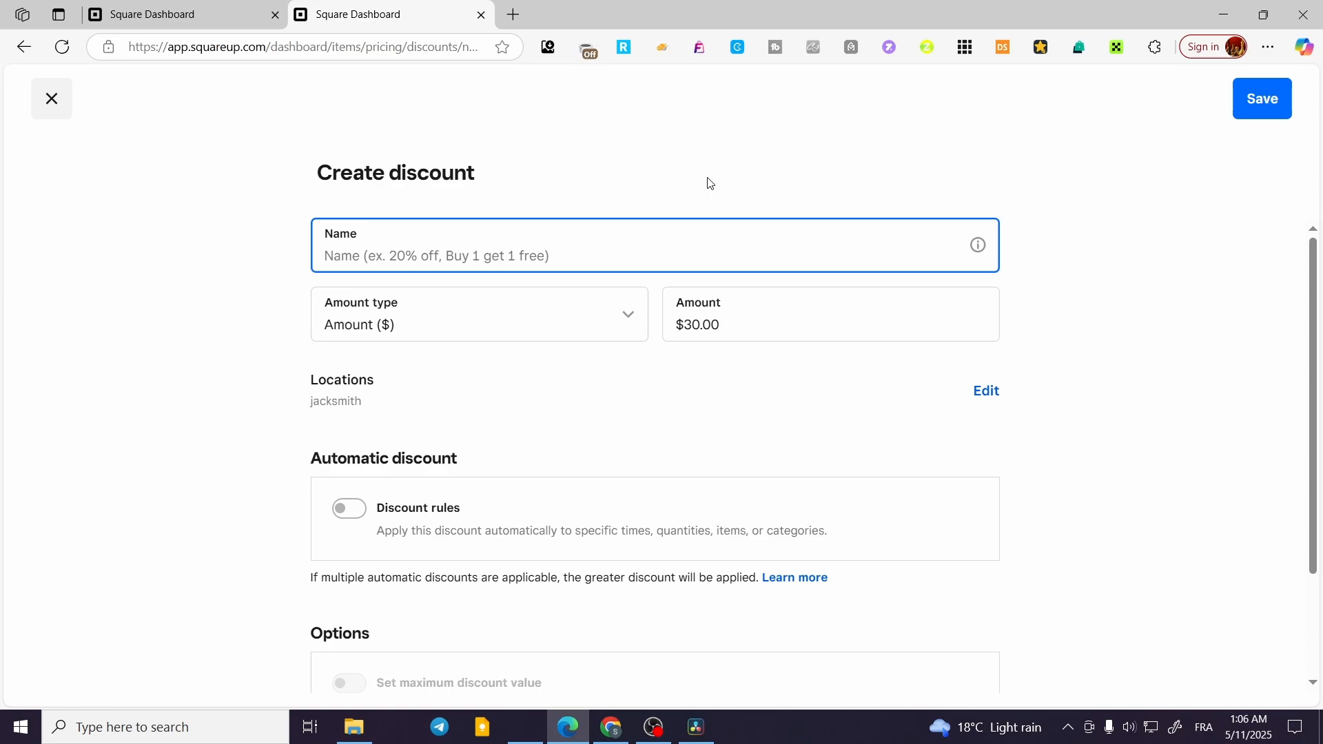
text(30)
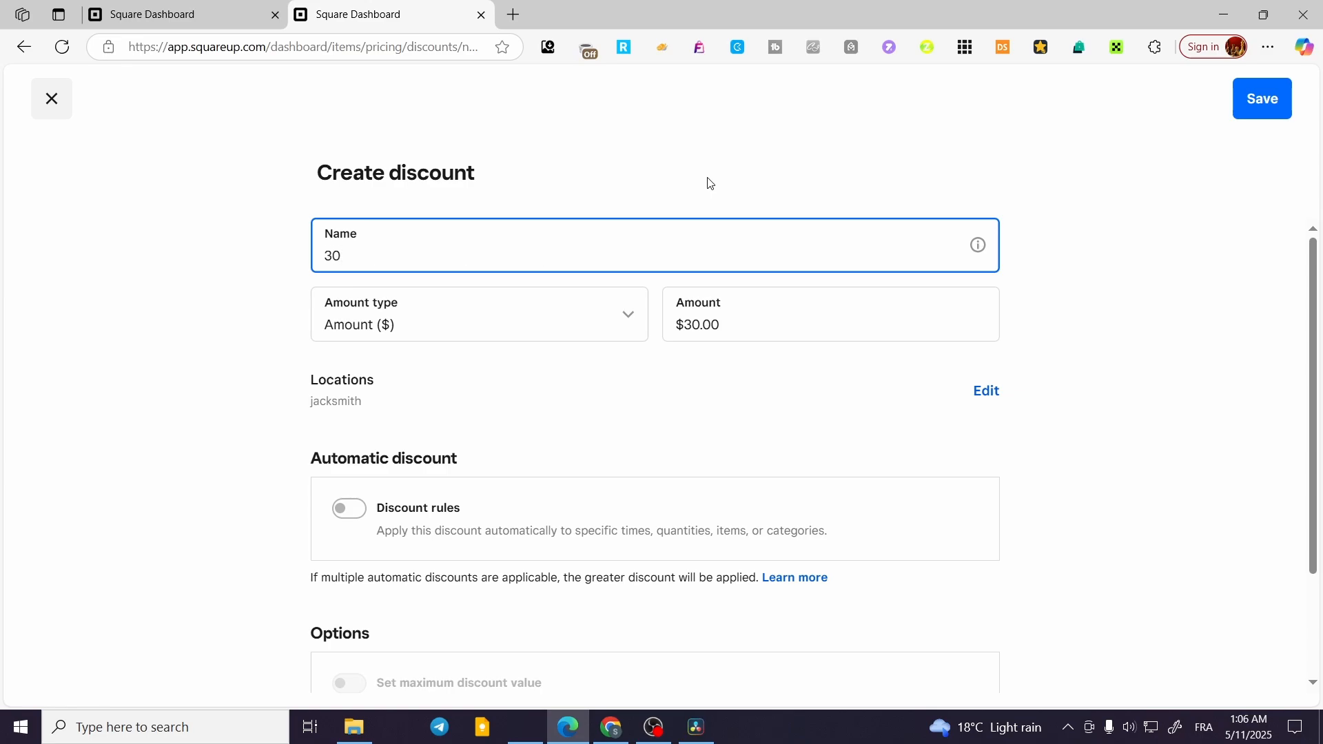
text(0)
text(FF)
click(1128, 325)
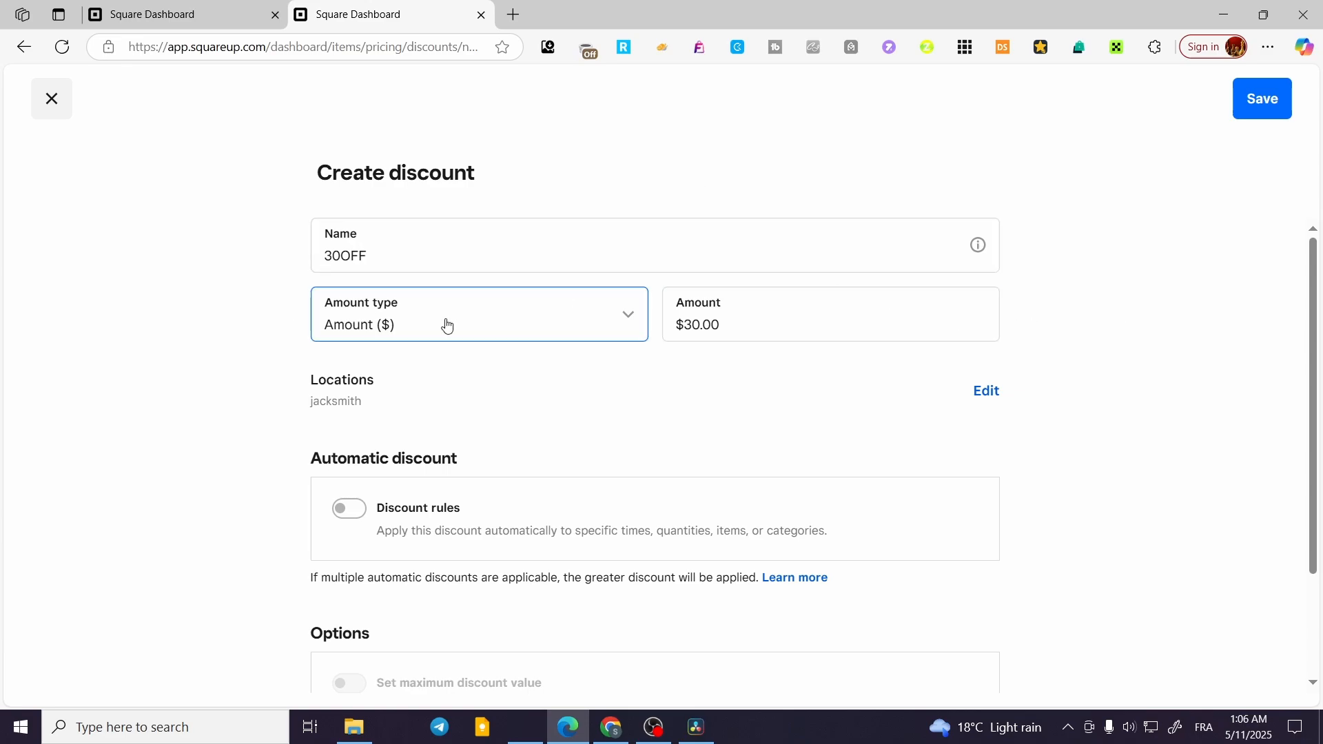
- Turn on automatic discount rules and look at the item or category, quantity and customer group options, closing them without choosing one
scroll(487, 334, down, 1)
click(367, 411)
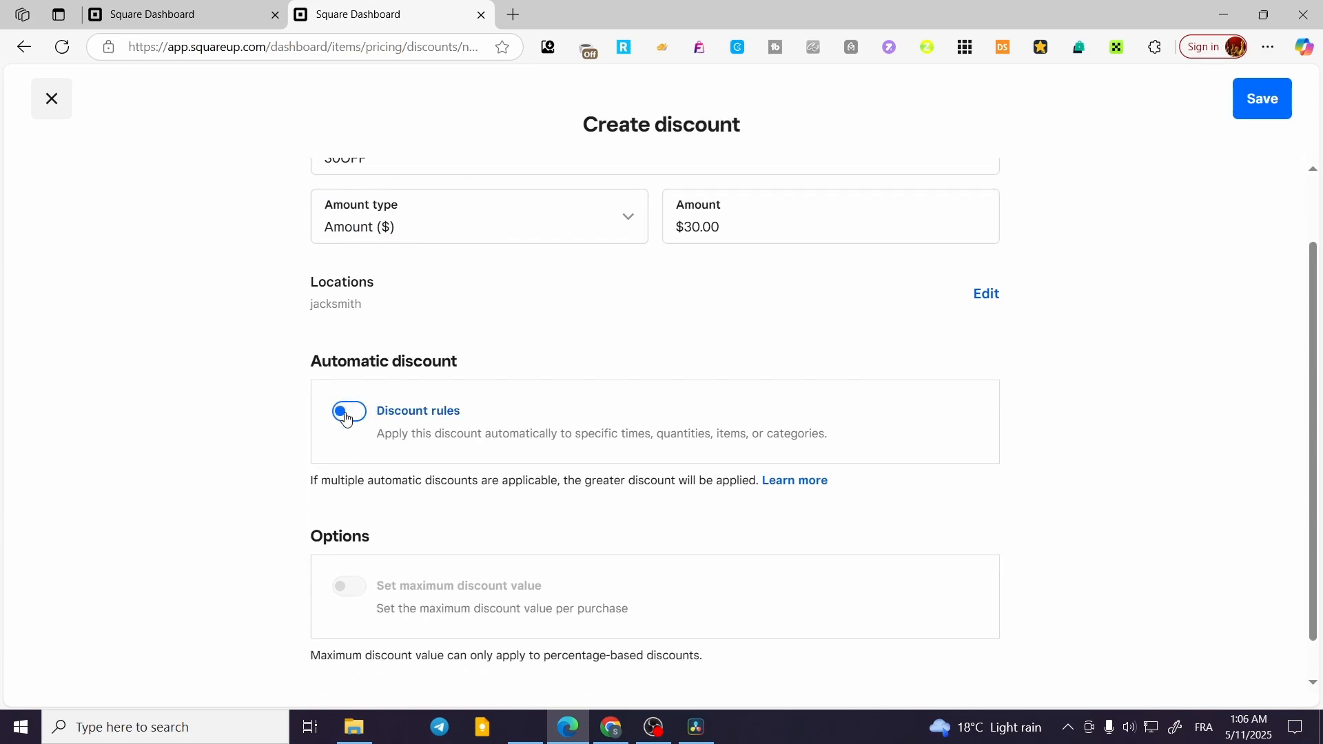
click(347, 413)
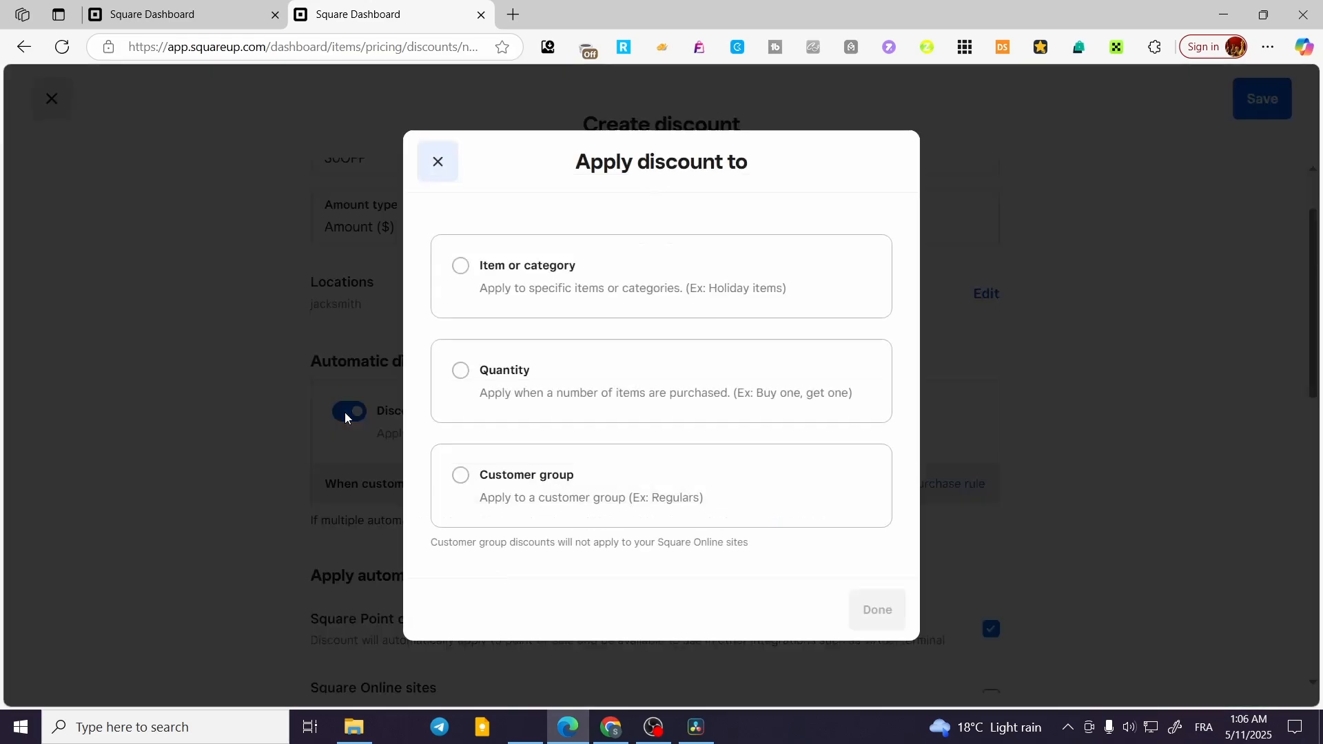
click(437, 161)
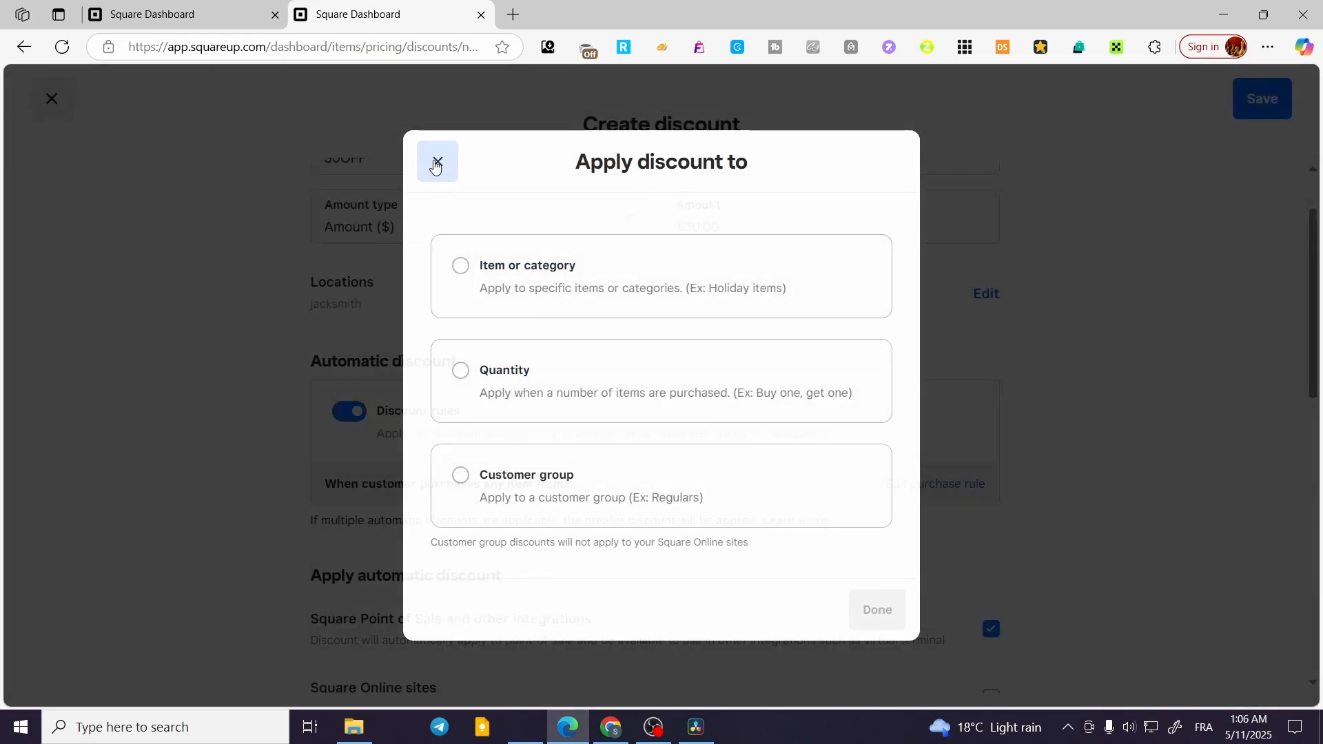
click(351, 414)
click(351, 413)
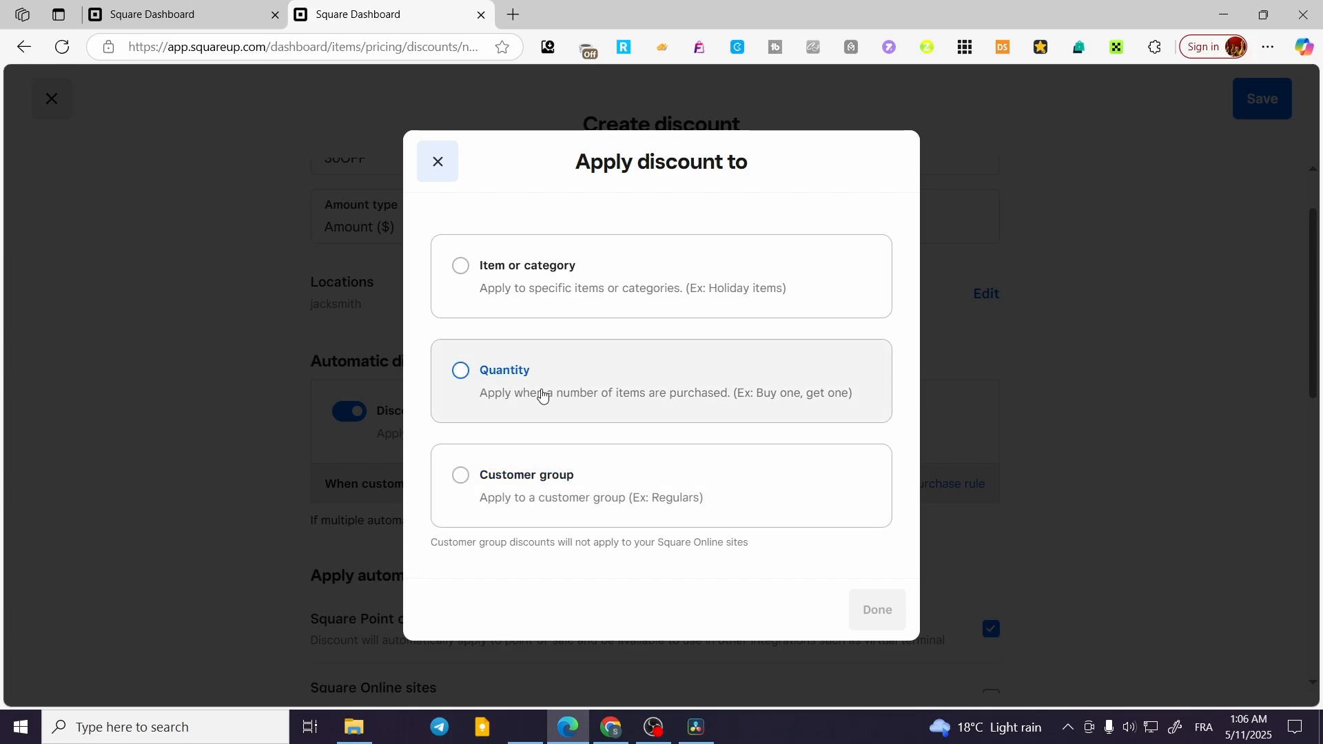
key(Escape)
- Leave the new discount form and discard its unsaved changes
scroll(436, 555, up, 1)
scroll(436, 555, up, 2)
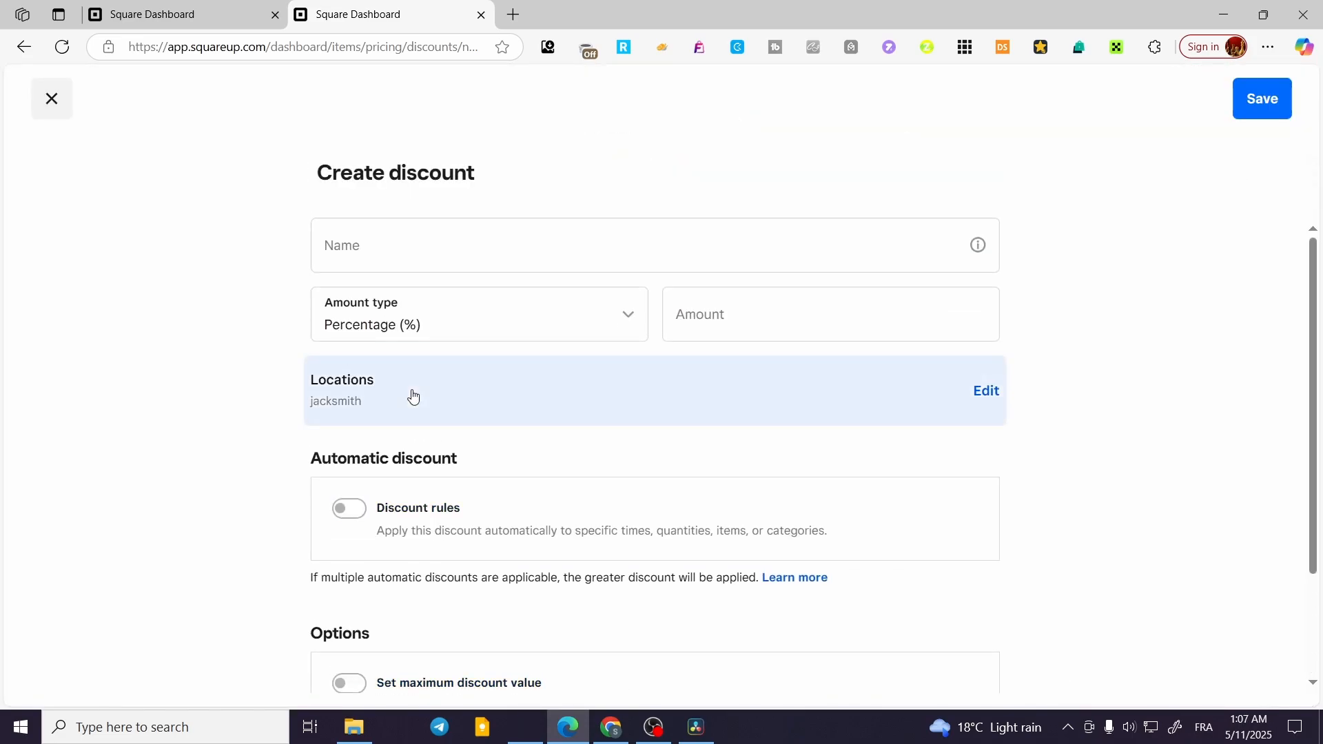
click(54, 114)
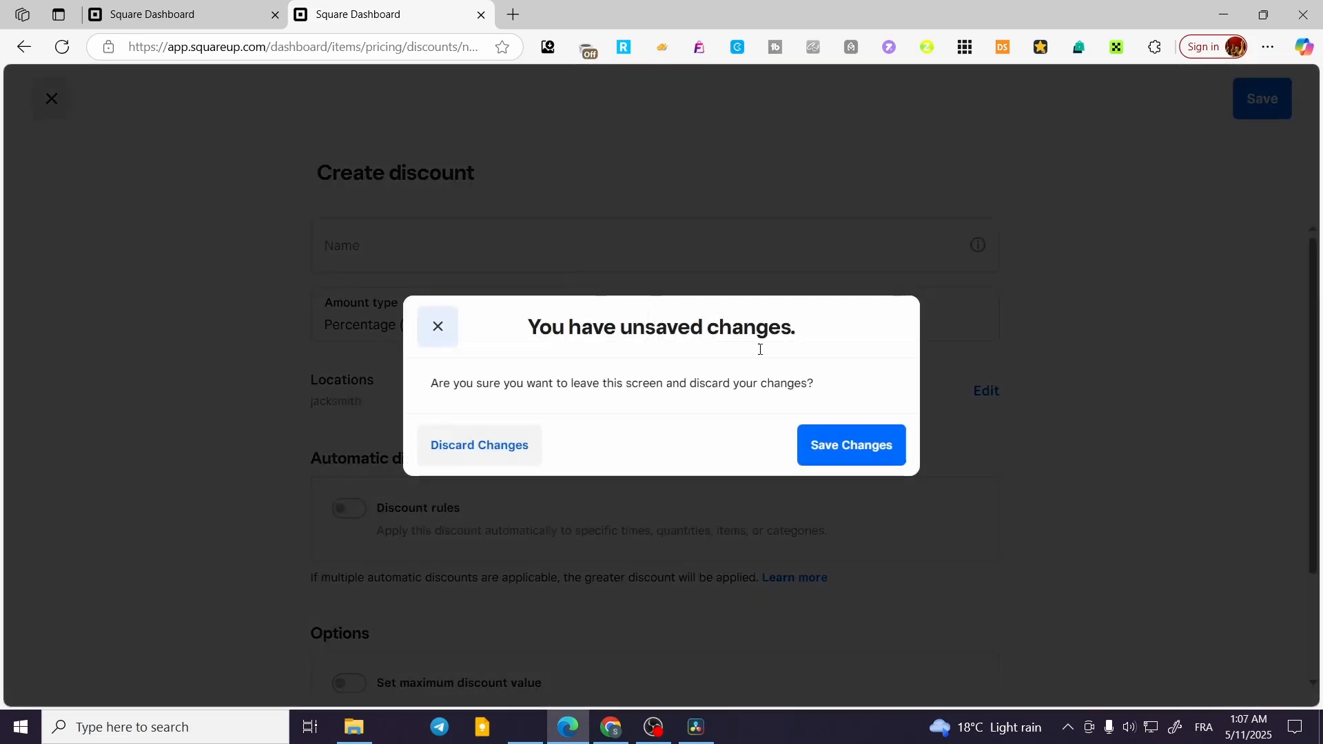
click(427, 442)
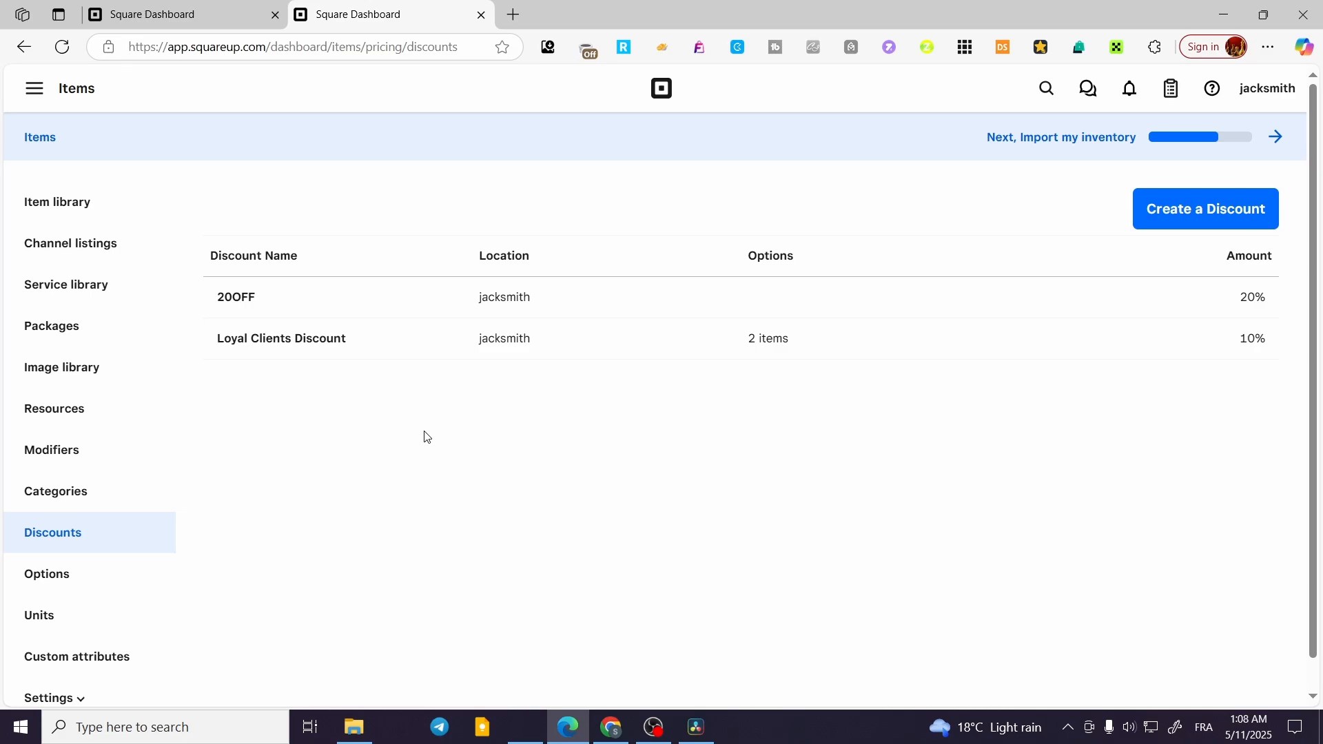
- Return to the Appointments overview and open the subscription upgrade page
click(34, 88)
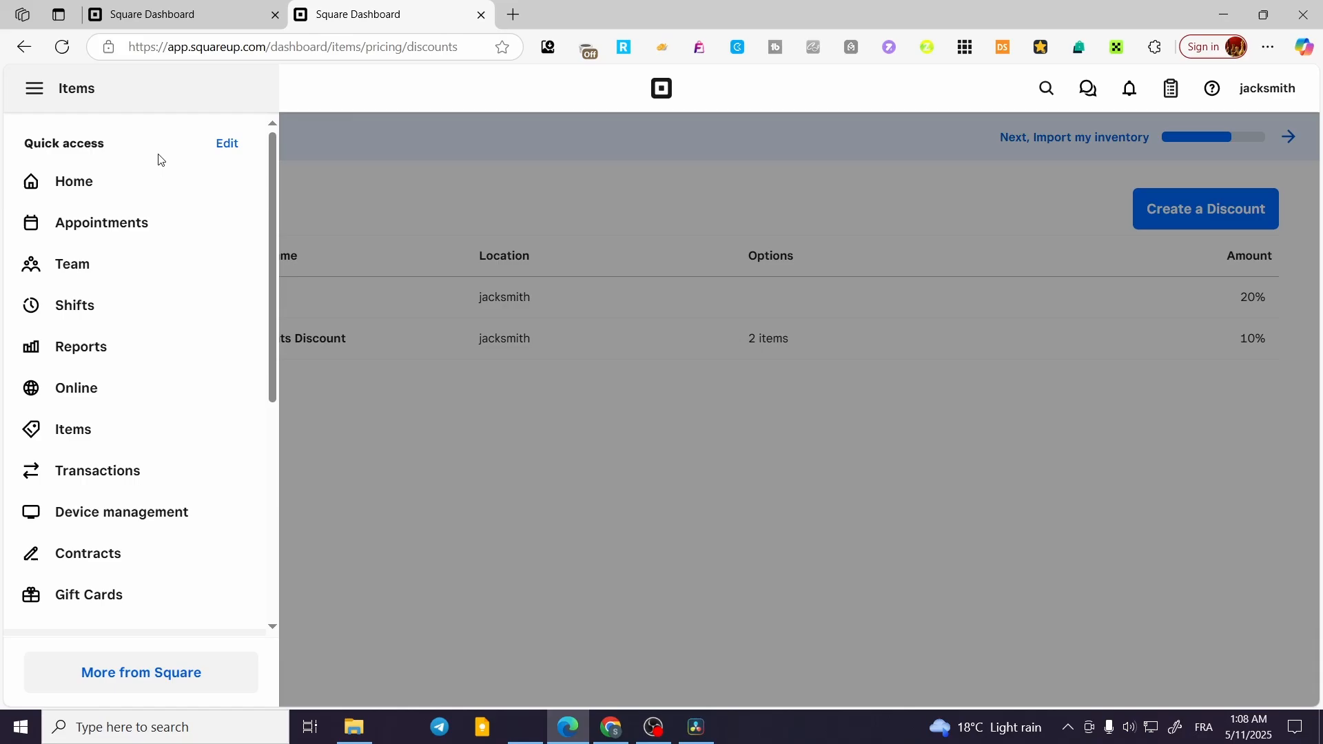
click(101, 224)
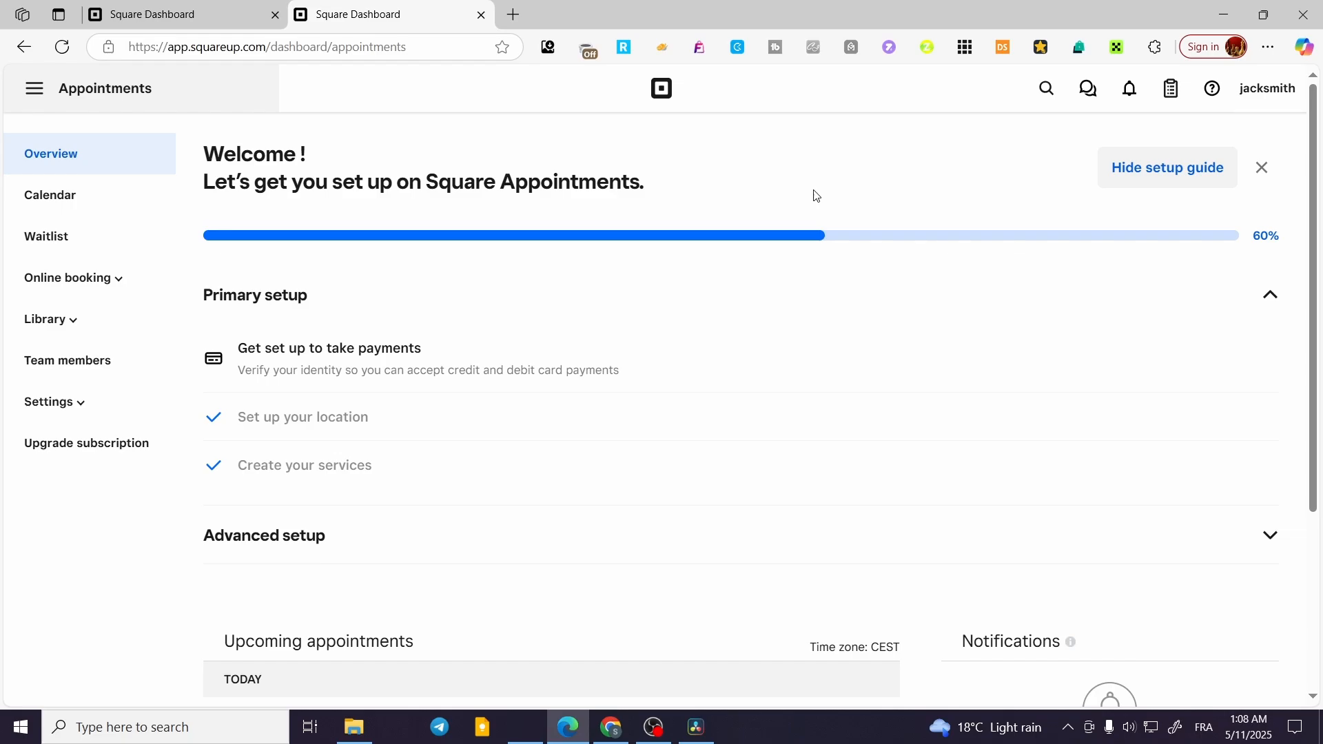
click(110, 449)
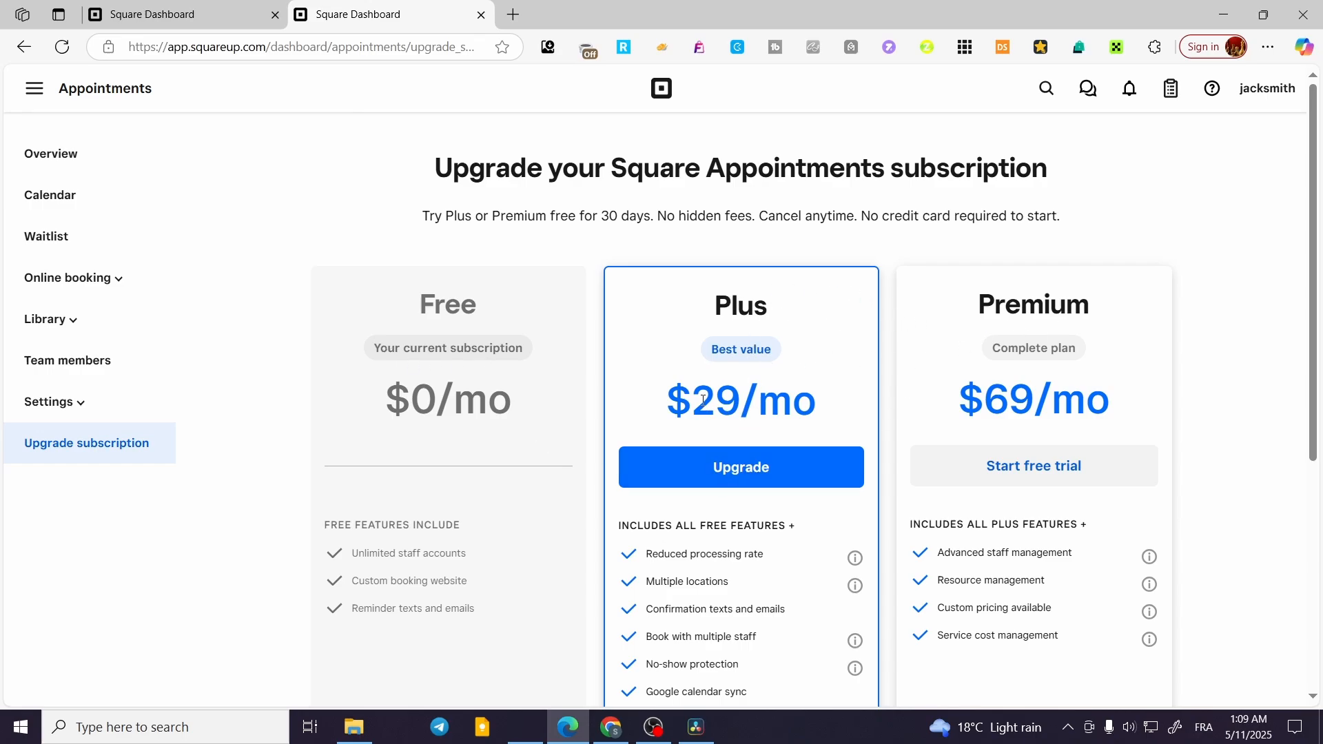
- Compare the monthly prices and included features of the Free, Plus and Premium Square Appointments plans
drag(702, 398, 824, 395)
click(827, 431)
scroll(816, 451, down, 3)
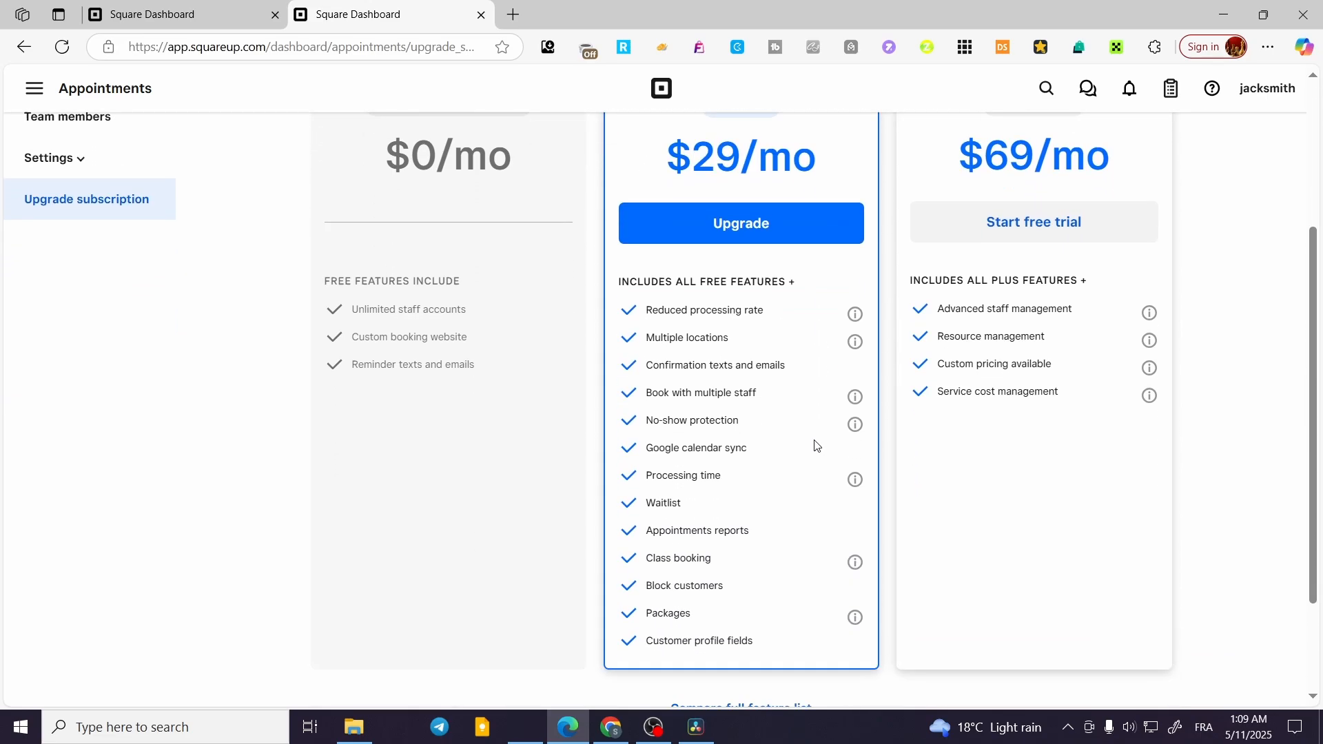
scroll(815, 444, down, 1)
scroll(590, 511, up, 3)
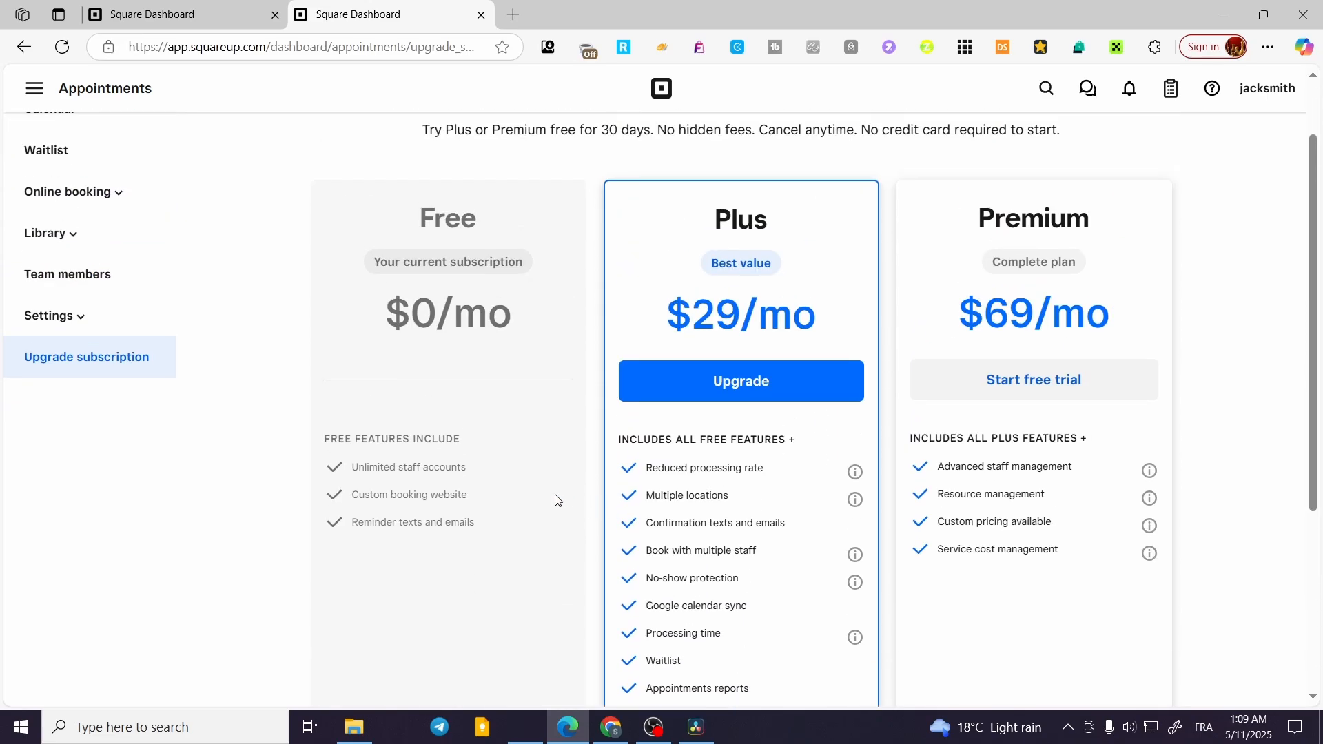
scroll(712, 466, down, 3)
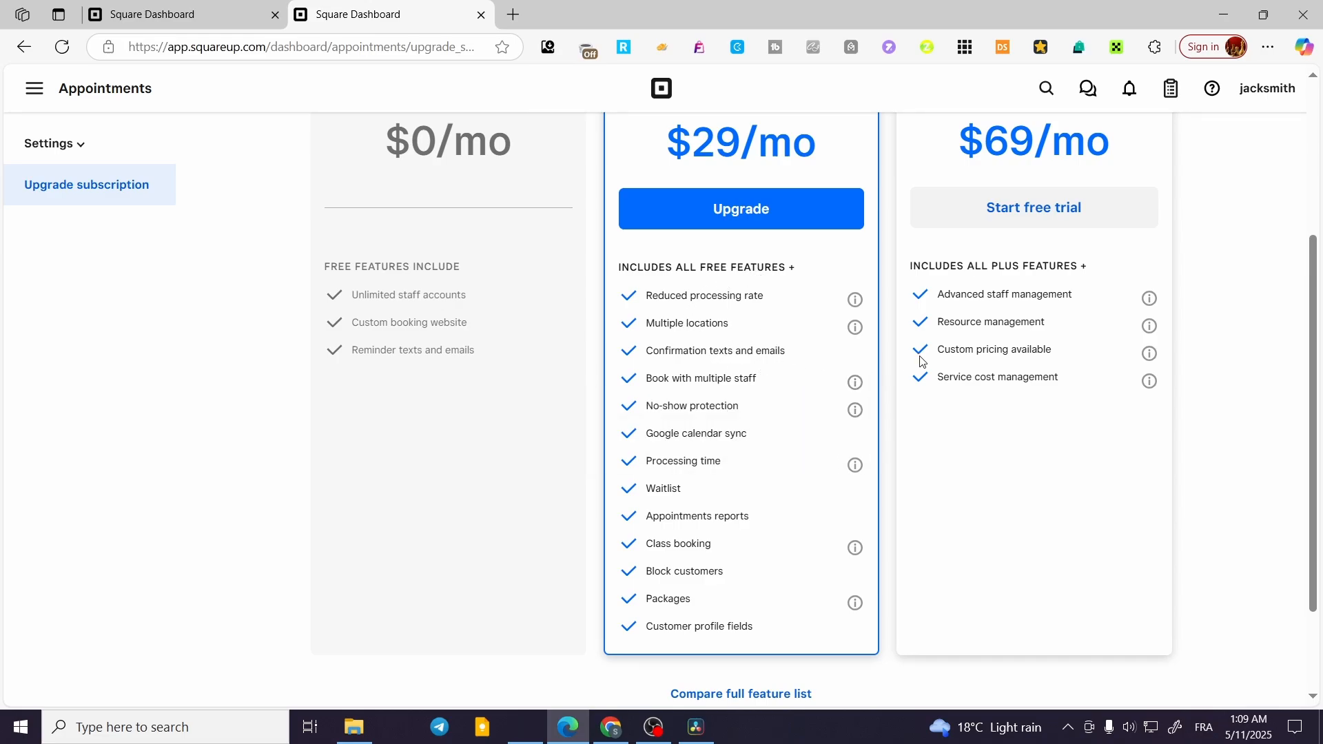
scroll(922, 361, up, 3)
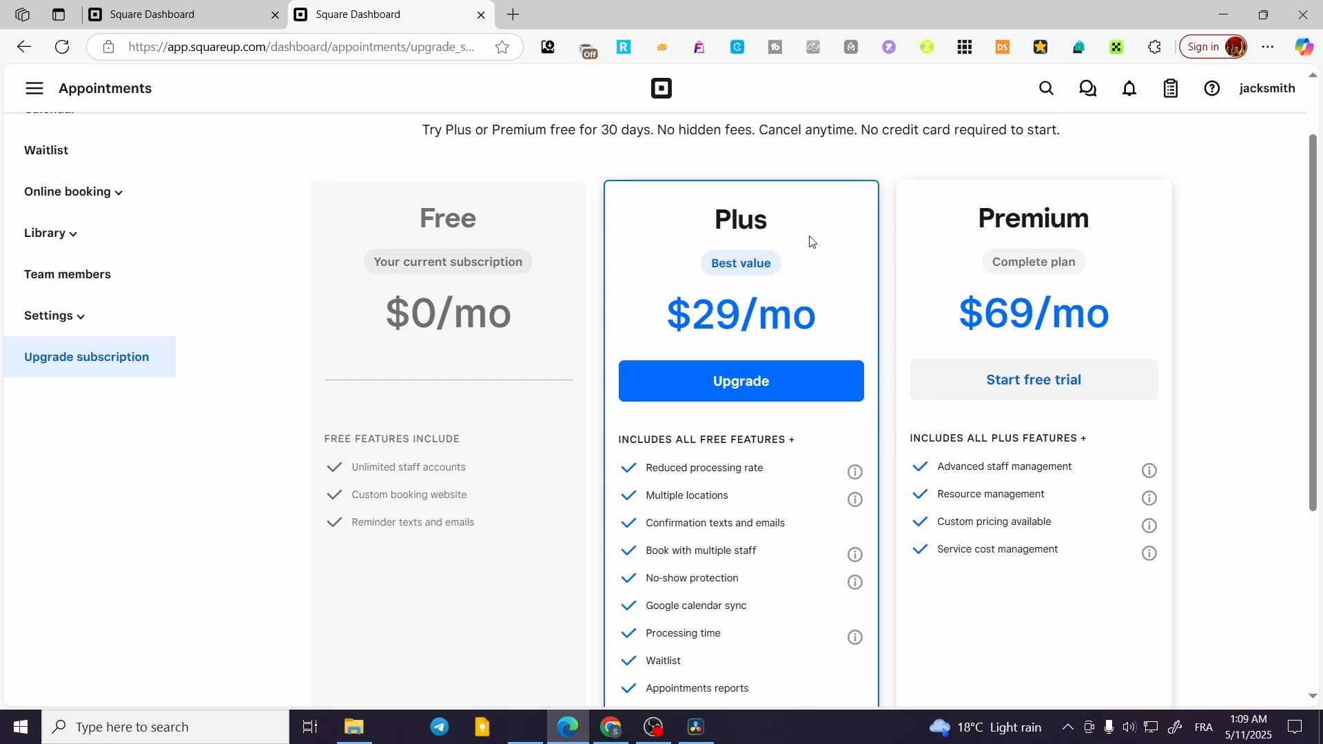
scroll(591, 399, up, 2)
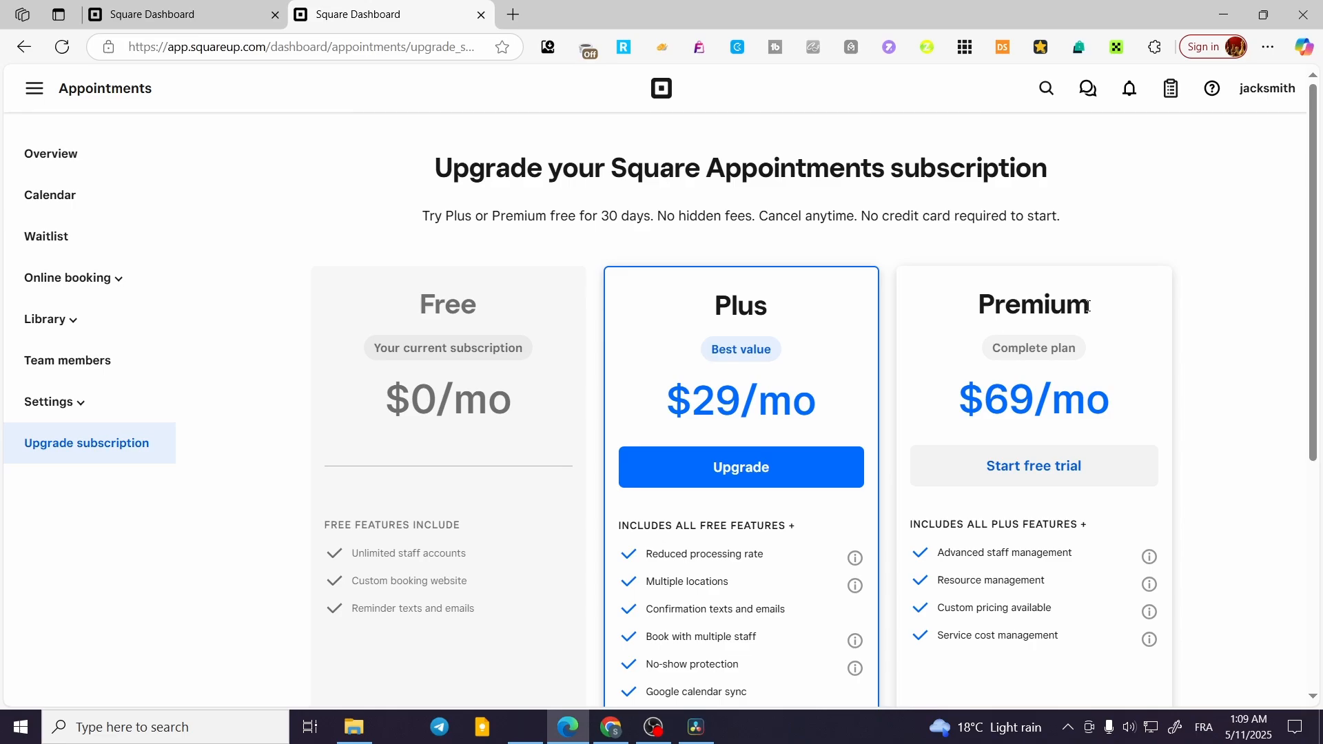
- Examine the Premium plan and review the full plan comparison page once more
drag(974, 342, 972, 319)
click(943, 352)
drag(1094, 318, 950, 310)
click(1099, 372)
scroll(496, 490, down, 3)
scroll(303, 486, up, 3)
scroll(762, 555, down, 5)
scroll(668, 422, up, 5)
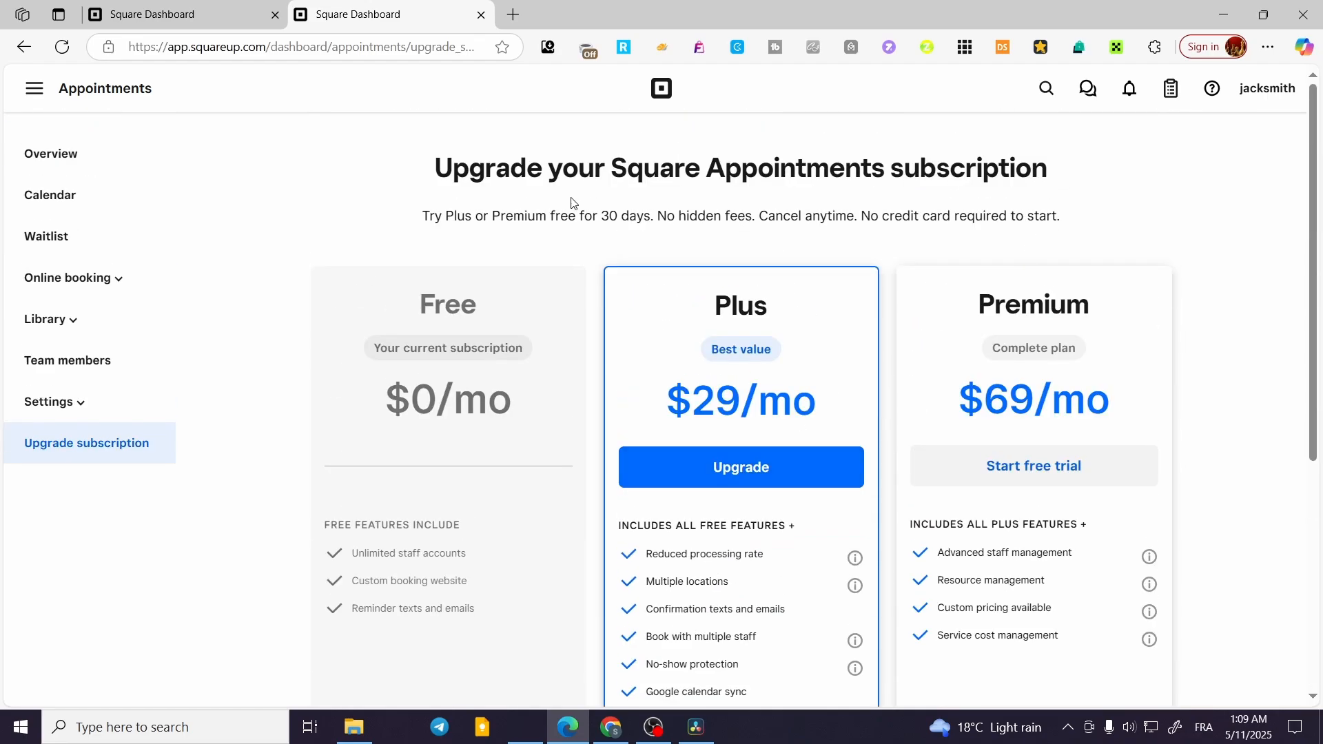